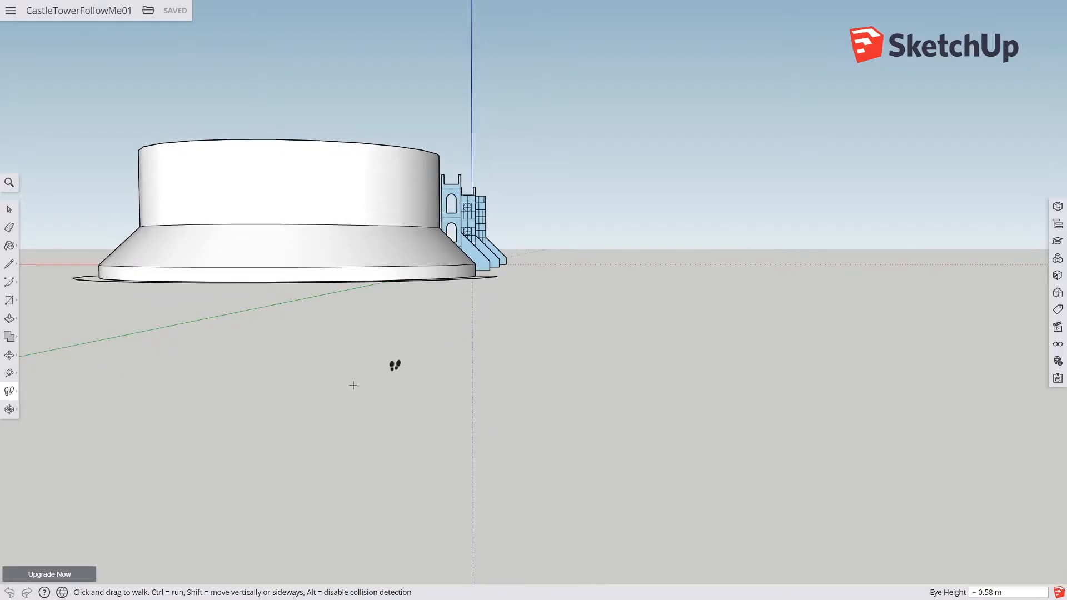
Step: Walk through and around the textured castle tower model to inspect its cut-away walls and buttresses
middle_drag(136, 367, 2, 430)
middle_drag(340, 374, 253, 375)
shift+middle_drag(253, 375, 536, 361)
scroll(362, 368, up, 5)
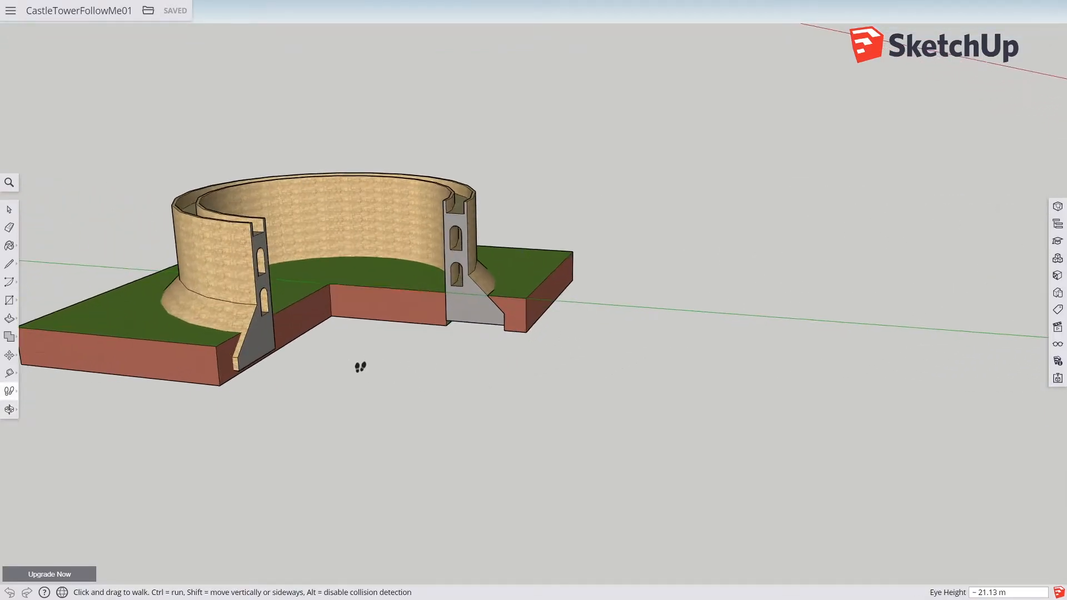
shift+middle_drag(362, 350, 357, 419)
scroll(370, 392, up, 3)
mouse_move(436, 431)
middle_down()
mouse_move(439, 455)
mouse_move(371, 457)
mouse_move(455, 434)
mouse_move(369, 424)
mouse_move(448, 418)
mouse_move(332, 416)
mouse_move(431, 414)
mouse_move(436, 447)
middle_up()
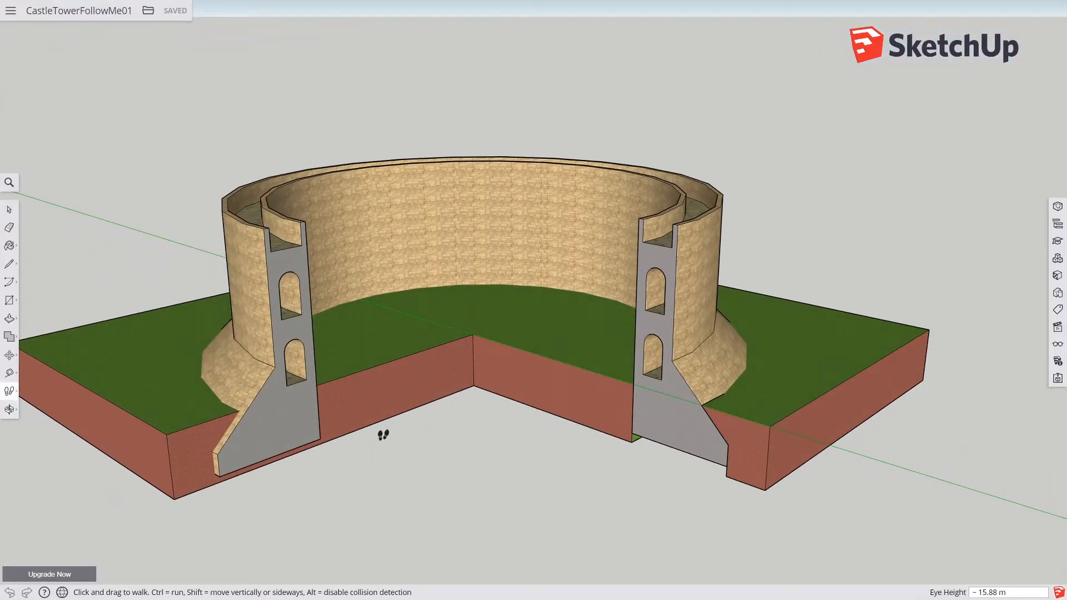
scroll(383, 397, up, 5)
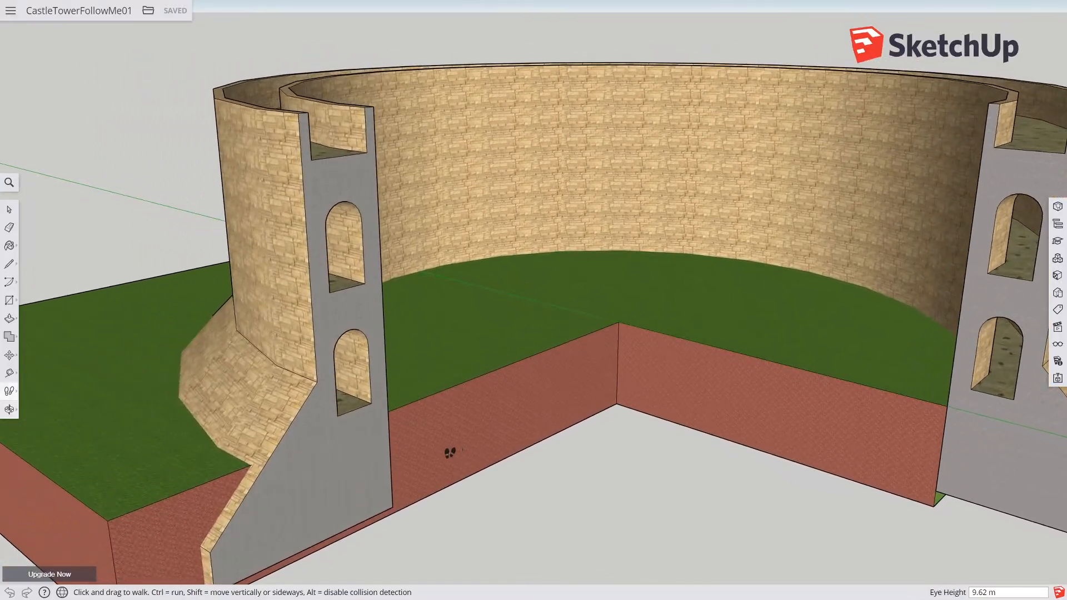
middle_drag(450, 453, 418, 334)
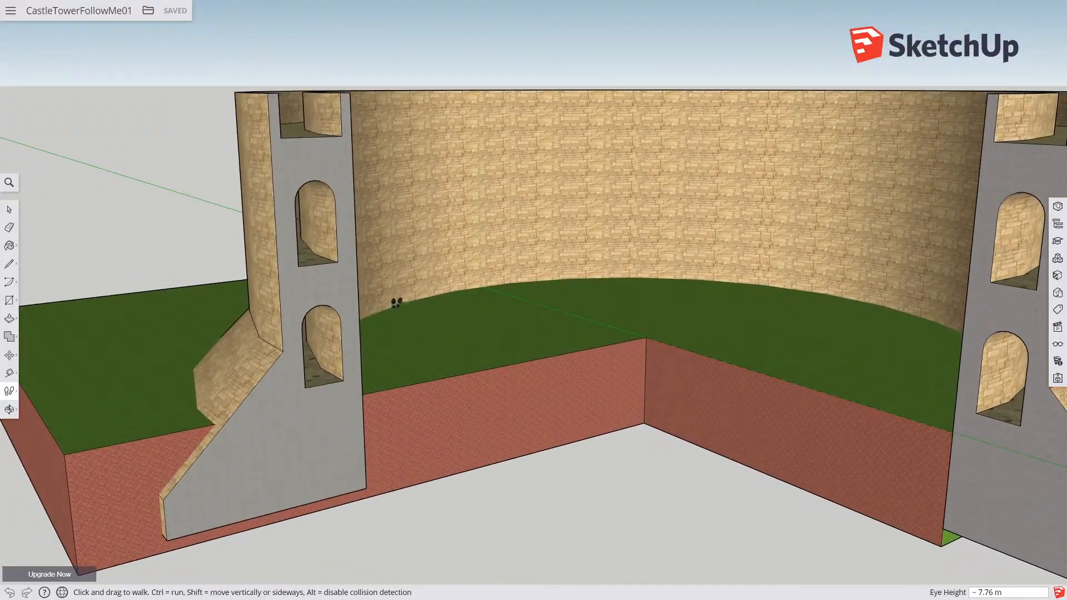
scroll(257, 277, down, 2)
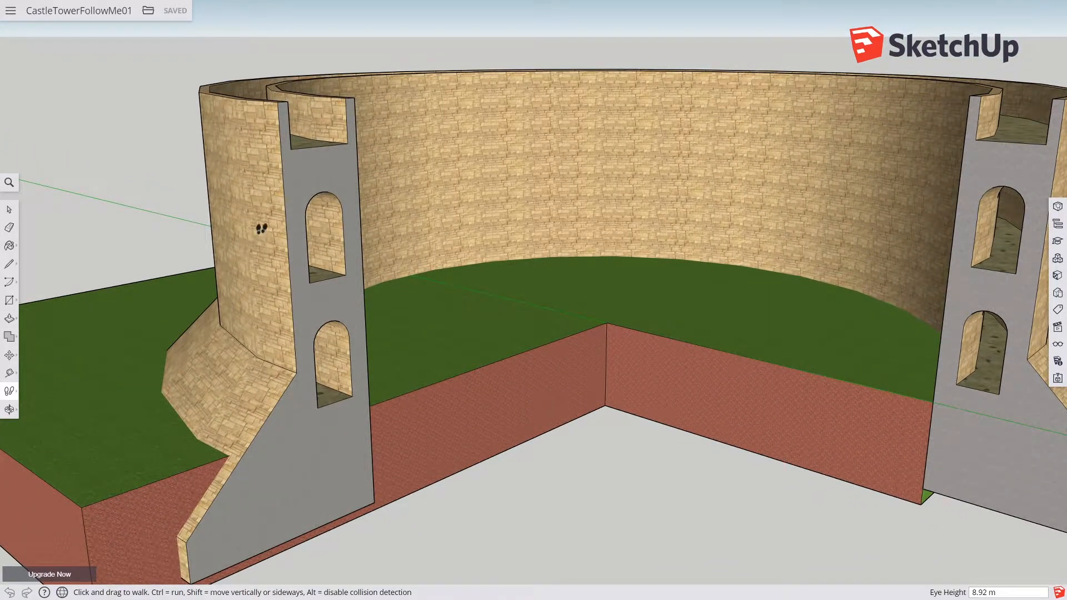
middle_drag(483, 261, 458, 264)
scroll(444, 279, down, 3)
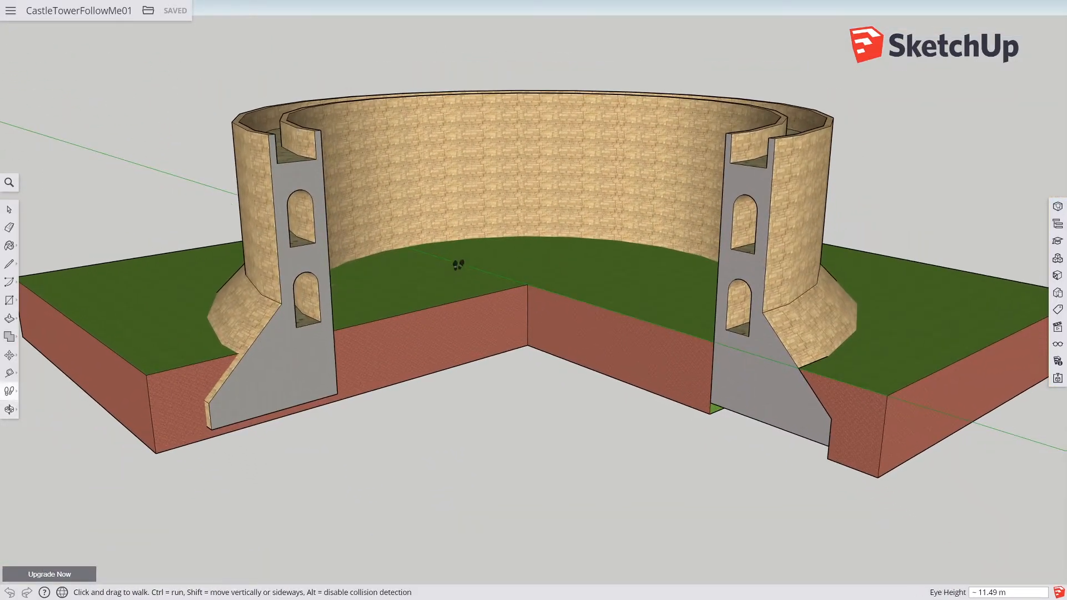
scroll(459, 266, down, 1)
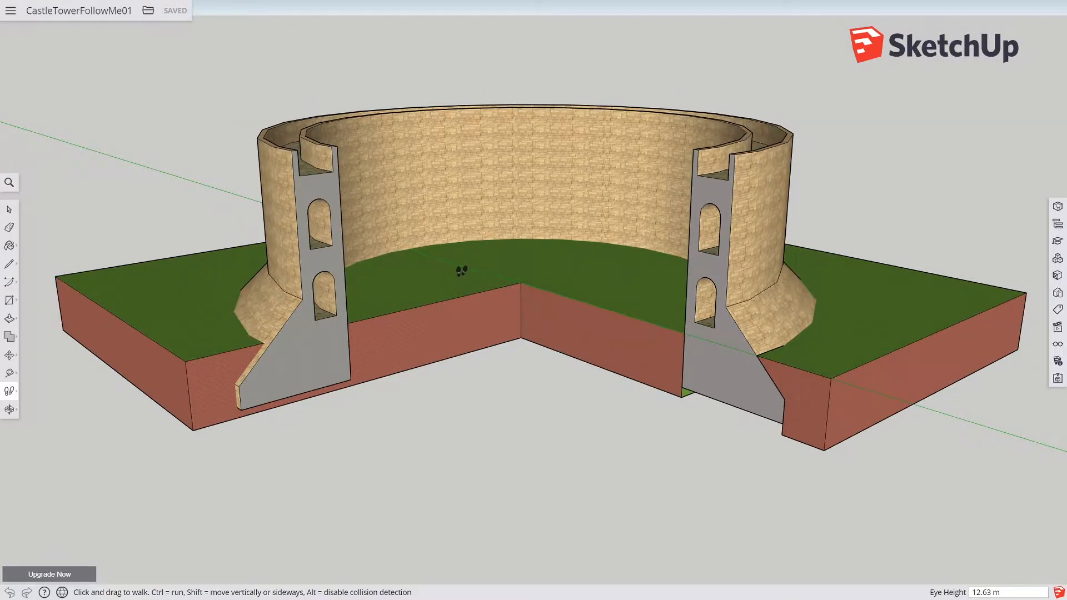
middle_drag(512, 329, 525, 295)
middle_drag(295, 350, 409, 347)
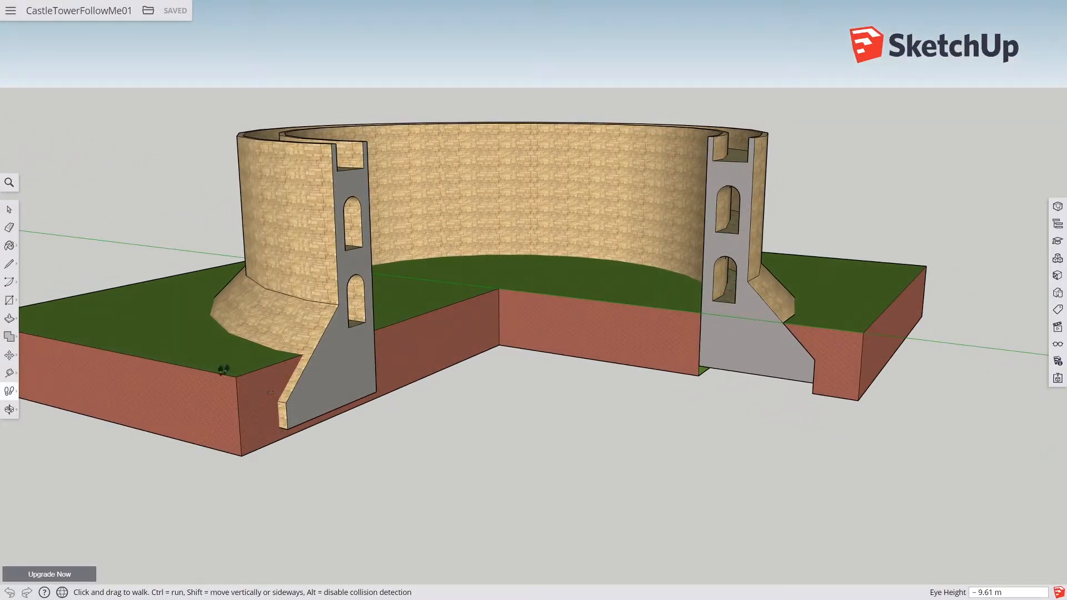
Step: Push/pull the ground block's front face so it lines up with the left wall buttress
click(9, 319)
click(276, 422)
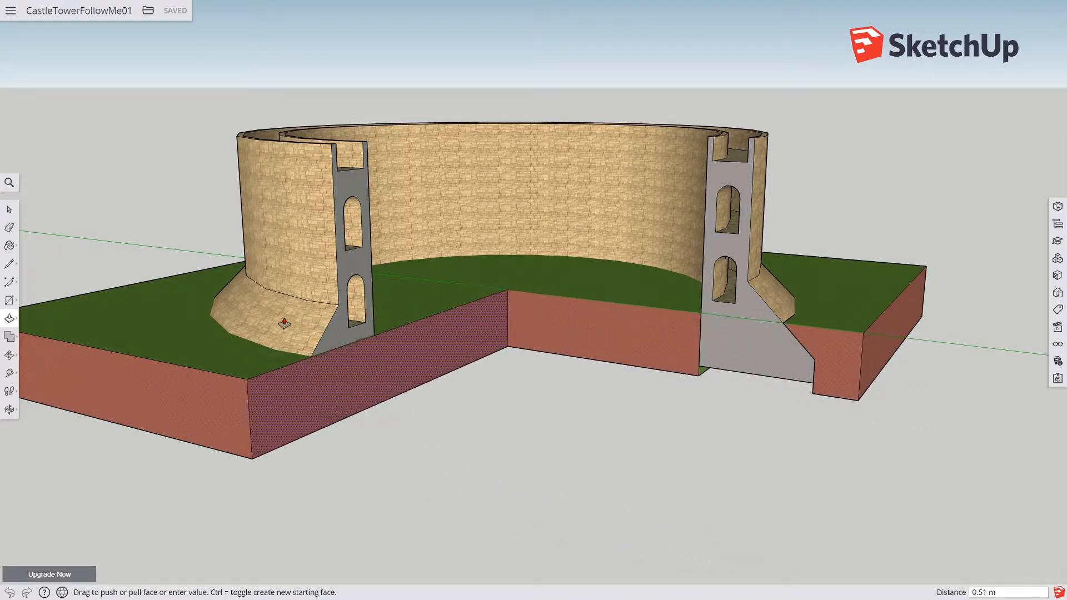
click(276, 333)
middle_drag(464, 353, 513, 415)
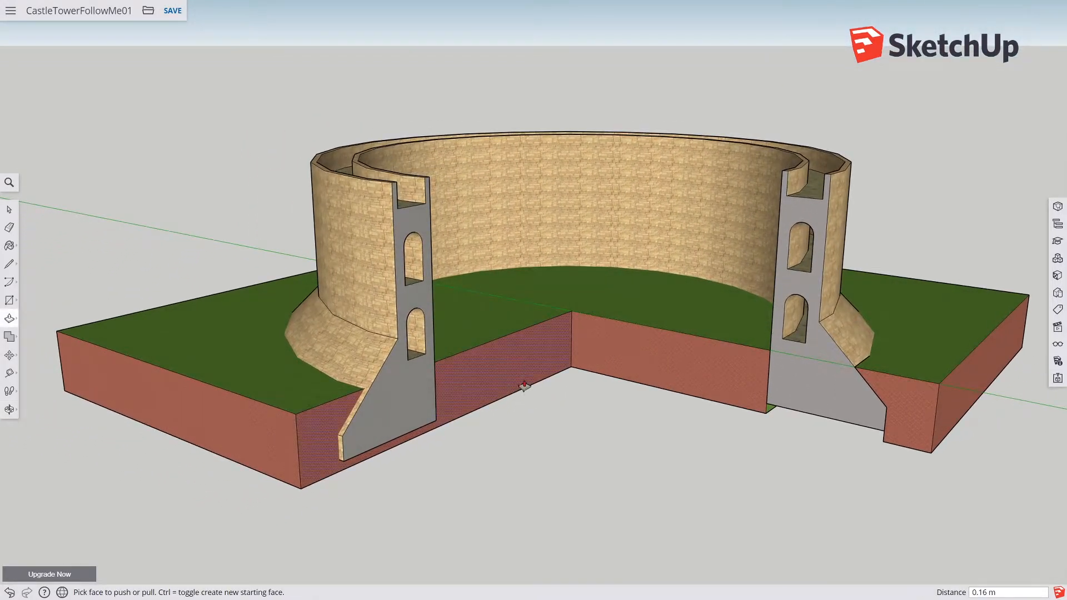
click(482, 388)
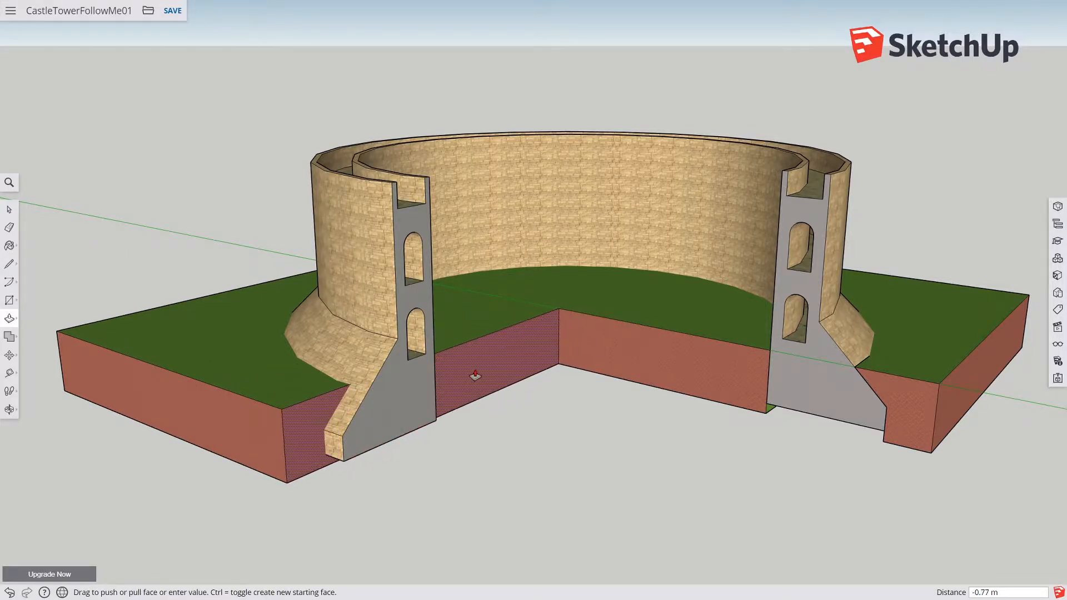
click(484, 383)
Step: Navigate the view to the untextured tower pieces and position the castle cross-section reference photo beside the model
scroll(598, 399, down, 2)
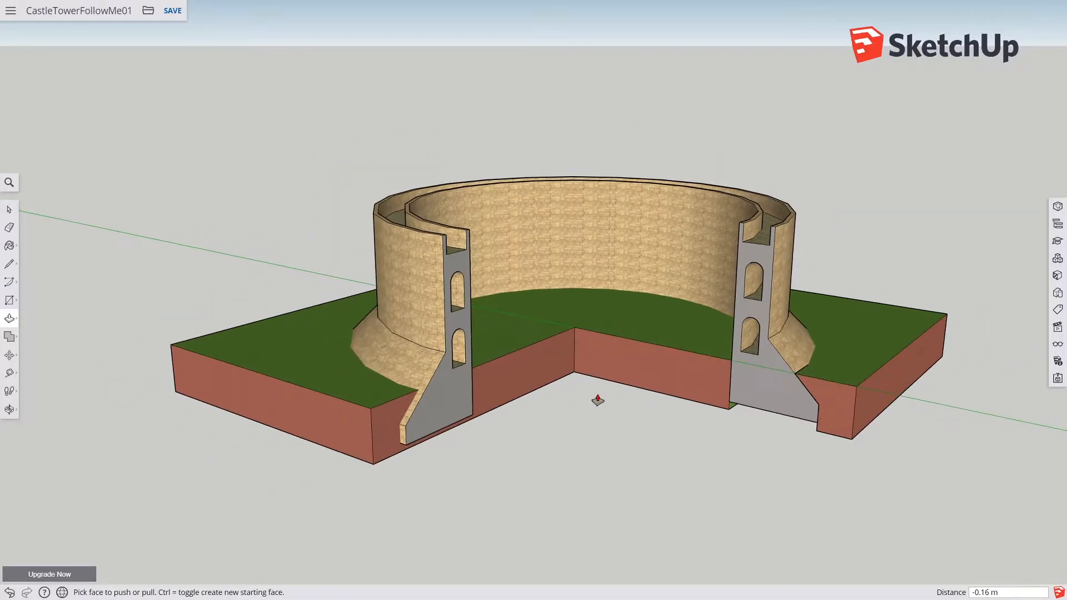
shift+middle_drag(649, 396, 549, 395)
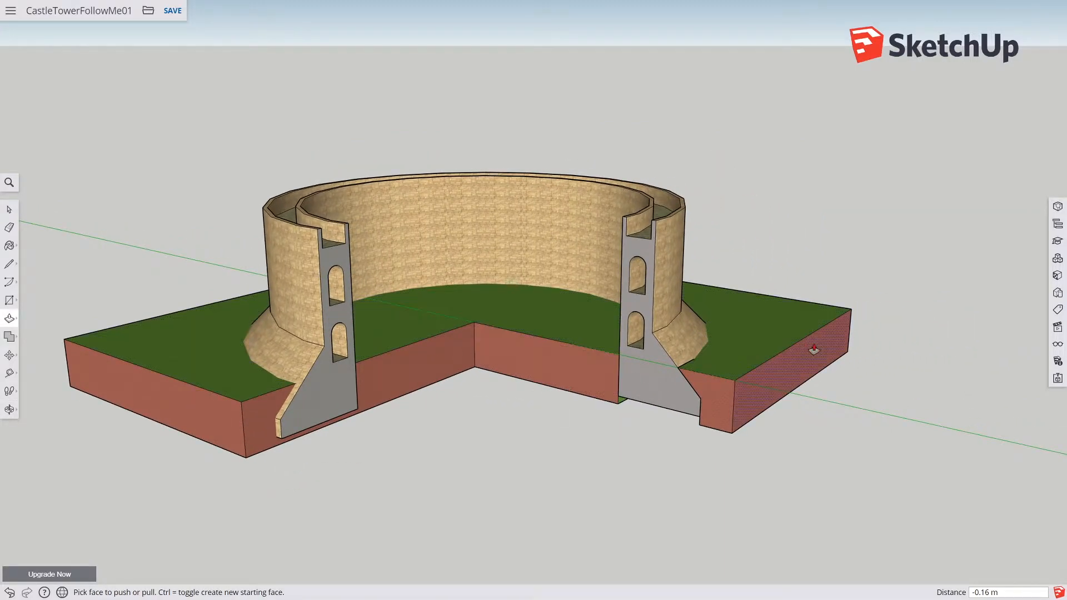
scroll(789, 369, down, 3)
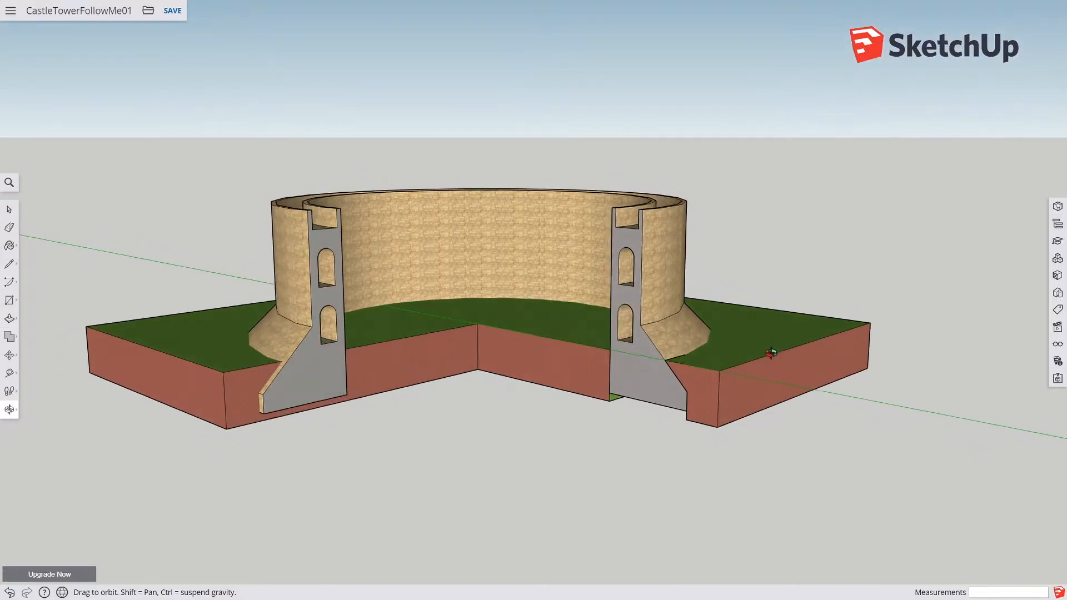
scroll(795, 369, down, 2)
shift+middle_drag(876, 437, 587, 364)
scroll(682, 392, down, 4)
shift+middle_drag(931, 461, 497, 397)
shift+middle_drag(756, 438, 377, 423)
scroll(753, 410, up, 6)
scroll(747, 417, up, 4)
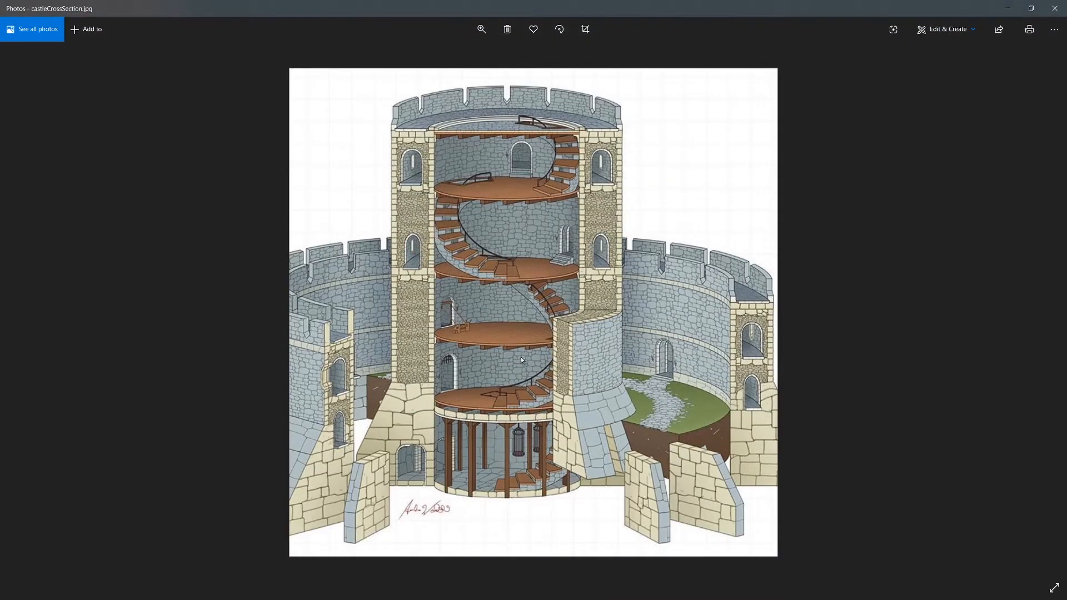
mouse_move(603, 9)
mouse_down()
mouse_move(743, 45)
mouse_move(793, 71)
mouse_up()
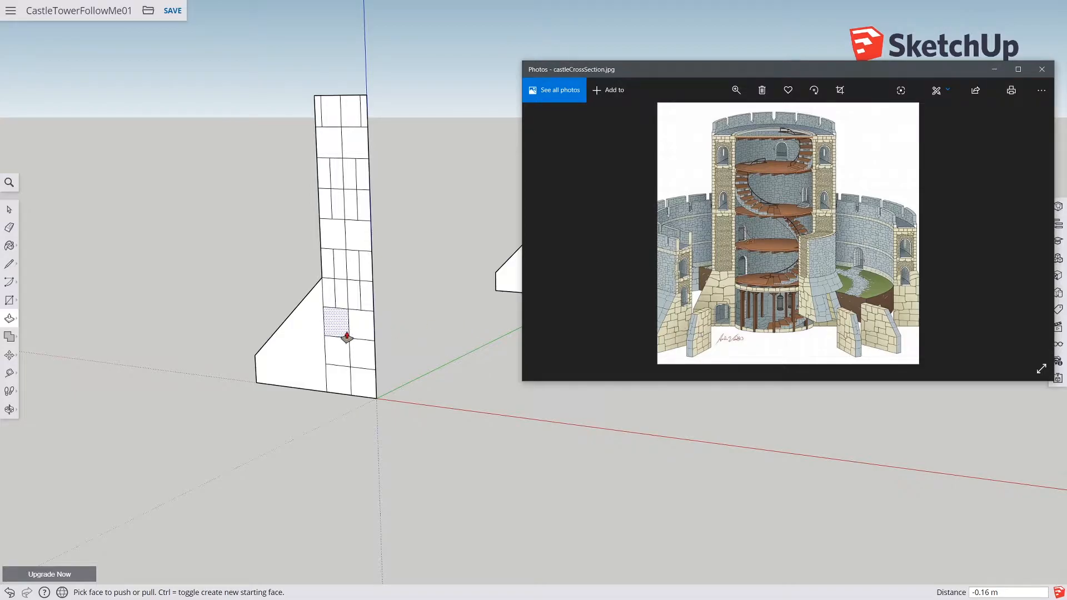
Step: Draw a line along the red axis in front of the tower pieces
middle_drag(345, 335, 405, 350)
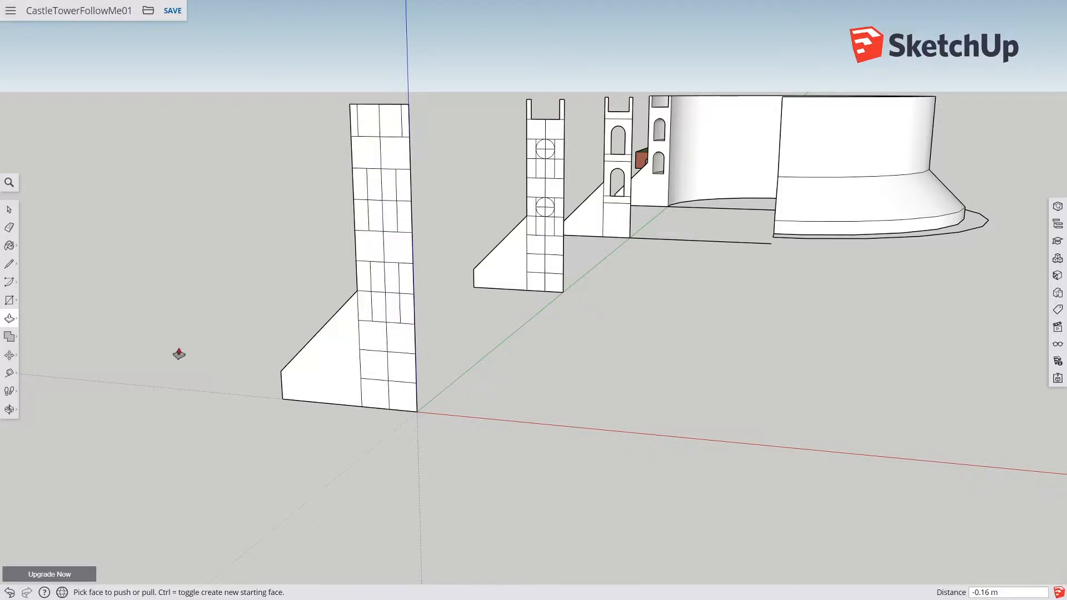
click(9, 263)
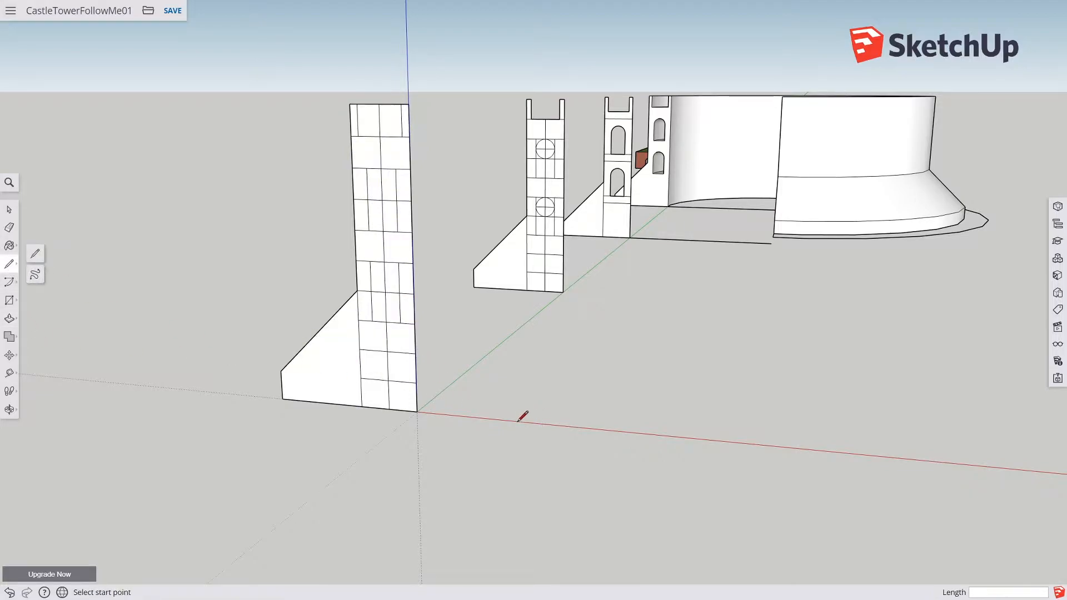
click(528, 420)
key(Escape)
click(549, 425)
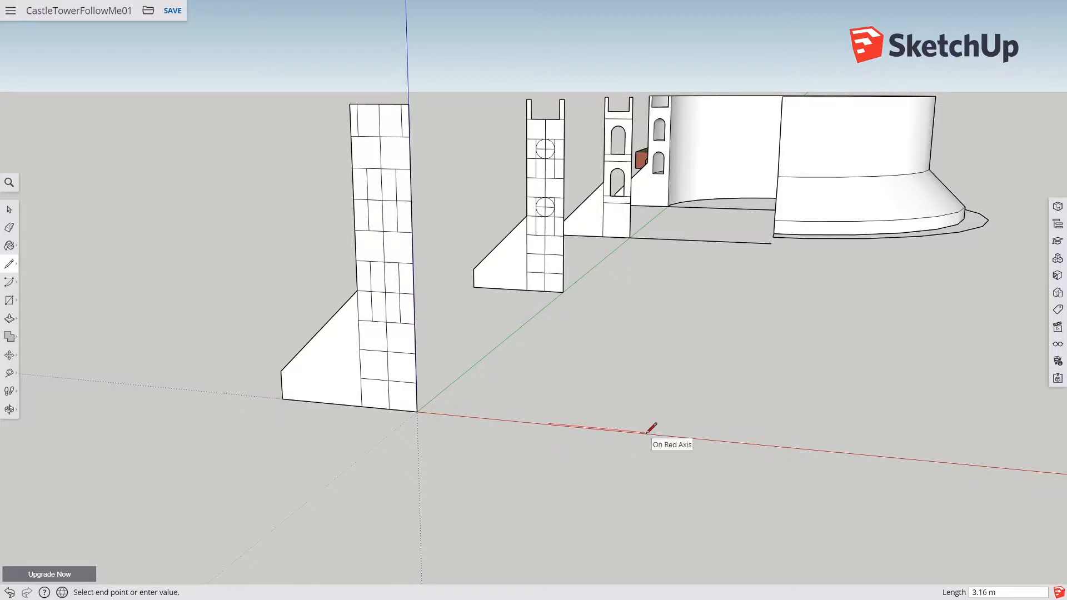
key(Return)
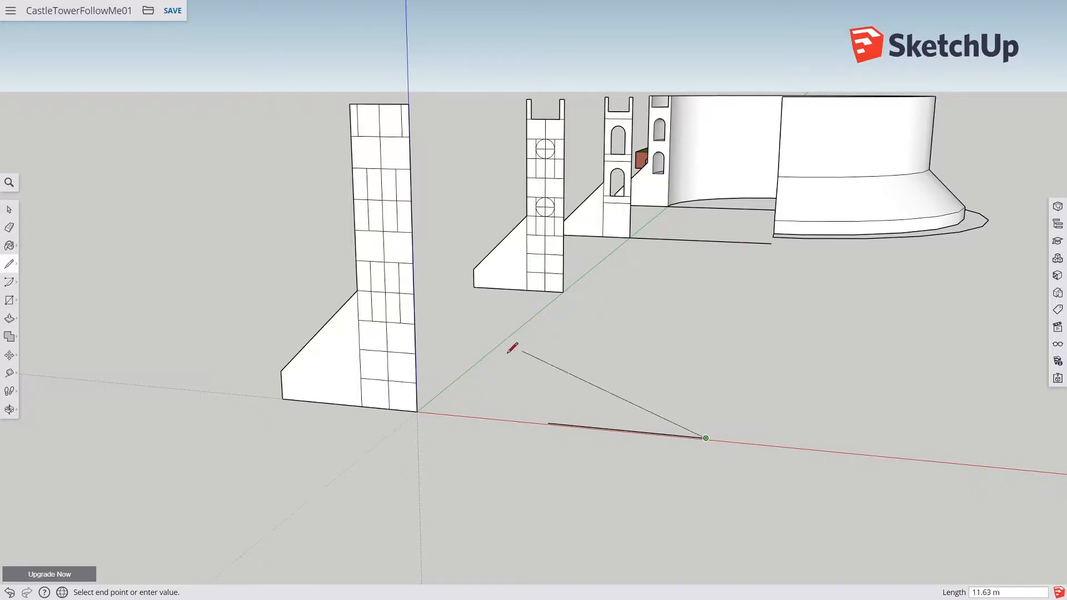
Step: Select the new line and move it along the red axis closer to the origin
click(8, 208)
scroll(452, 436, up, 5)
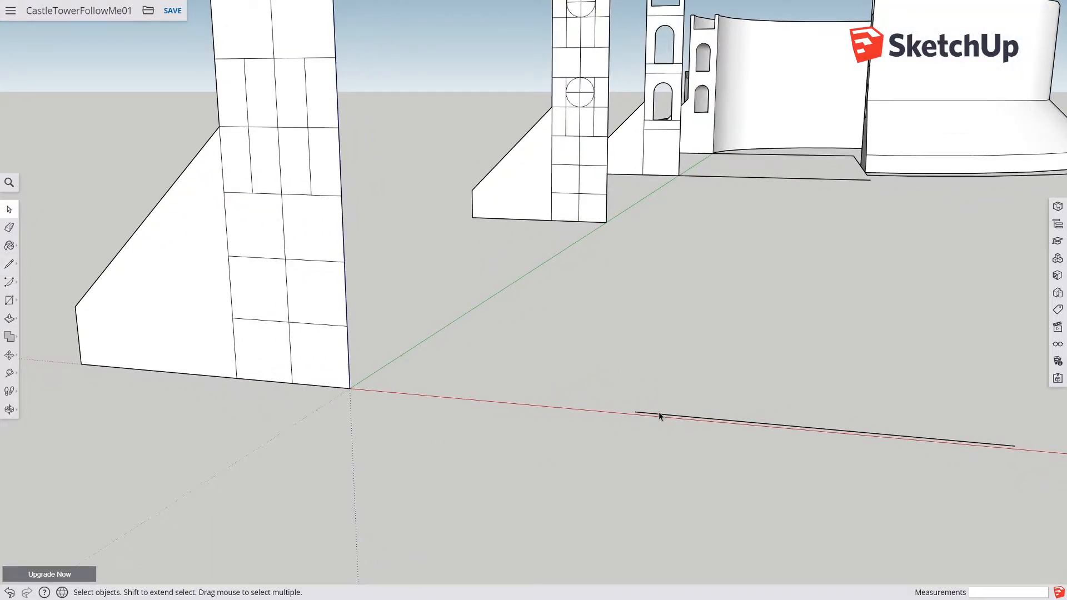
click(658, 420)
click(9, 355)
click(634, 412)
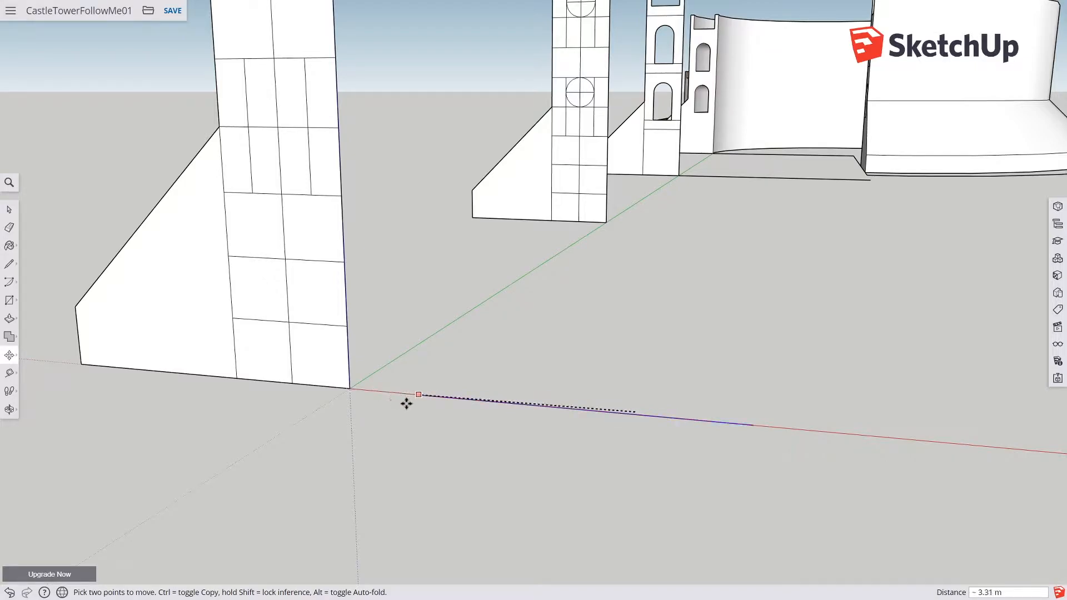
click(491, 409)
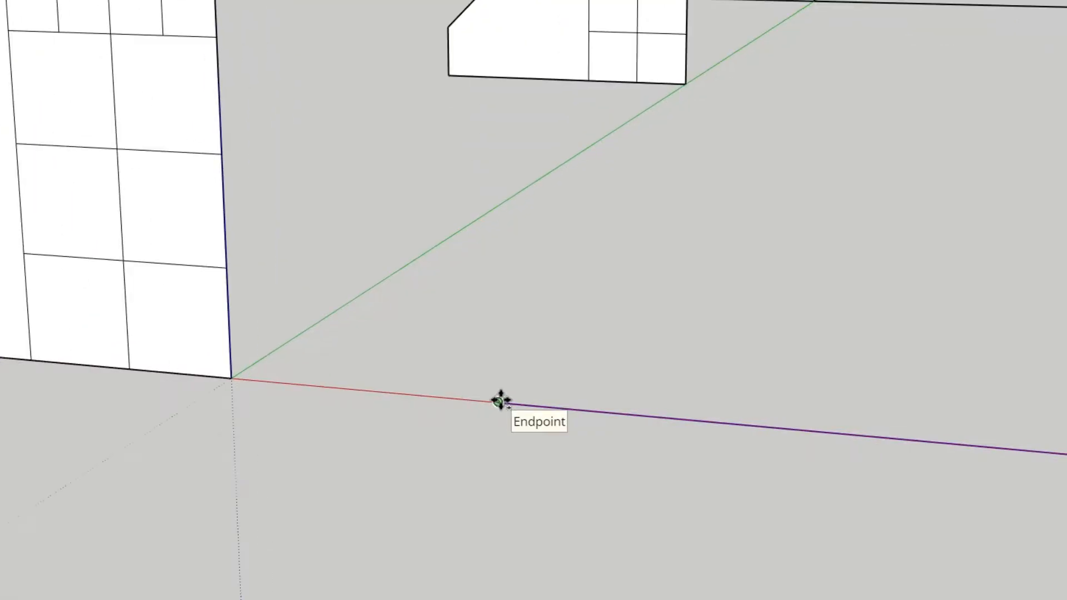
key(ctrl)
click(496, 392)
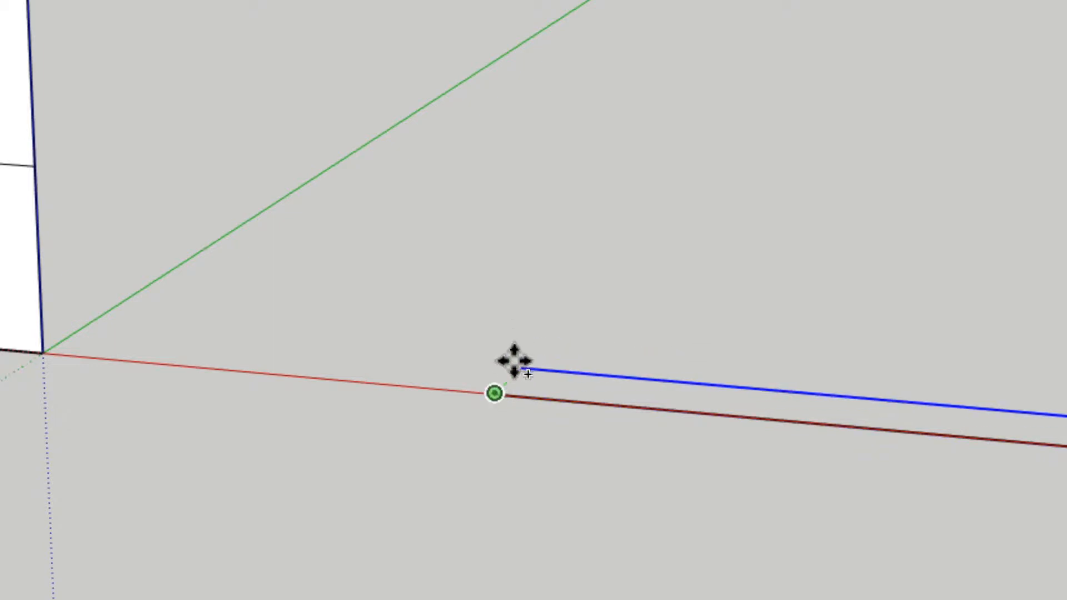
click(496, 393)
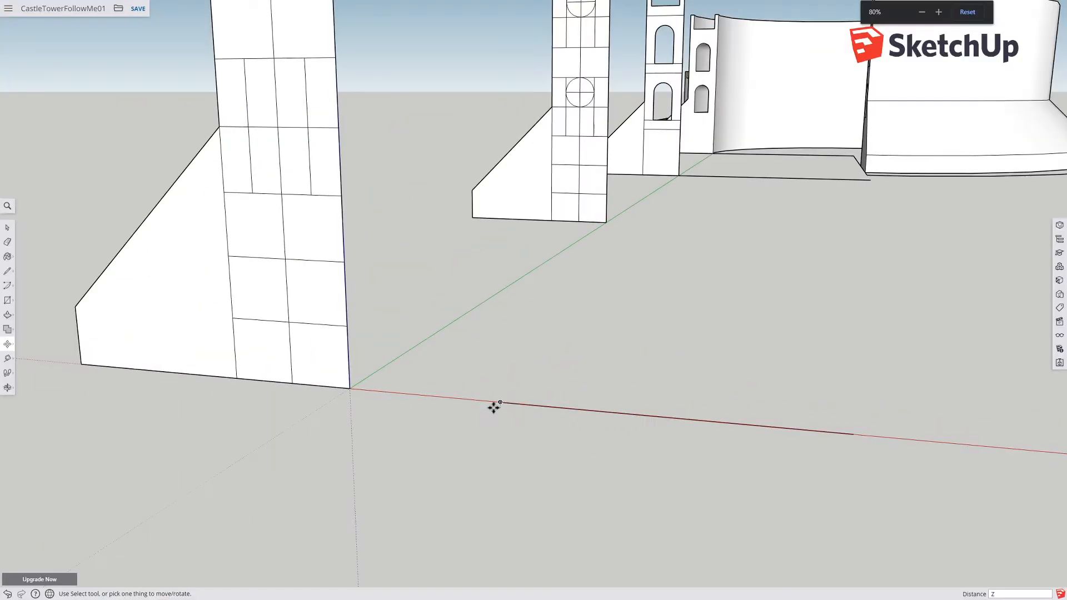
scroll(477, 407, down, 4)
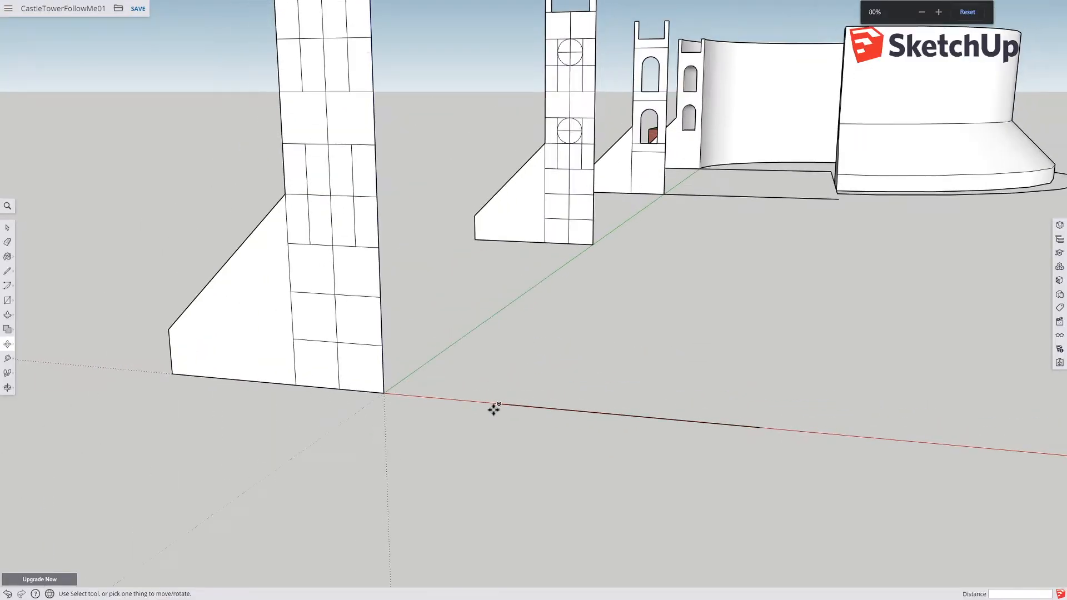
Step: Draw a 10 m vertical line upward from the outer endpoint of the red-axis line
click(7, 275)
click(641, 420)
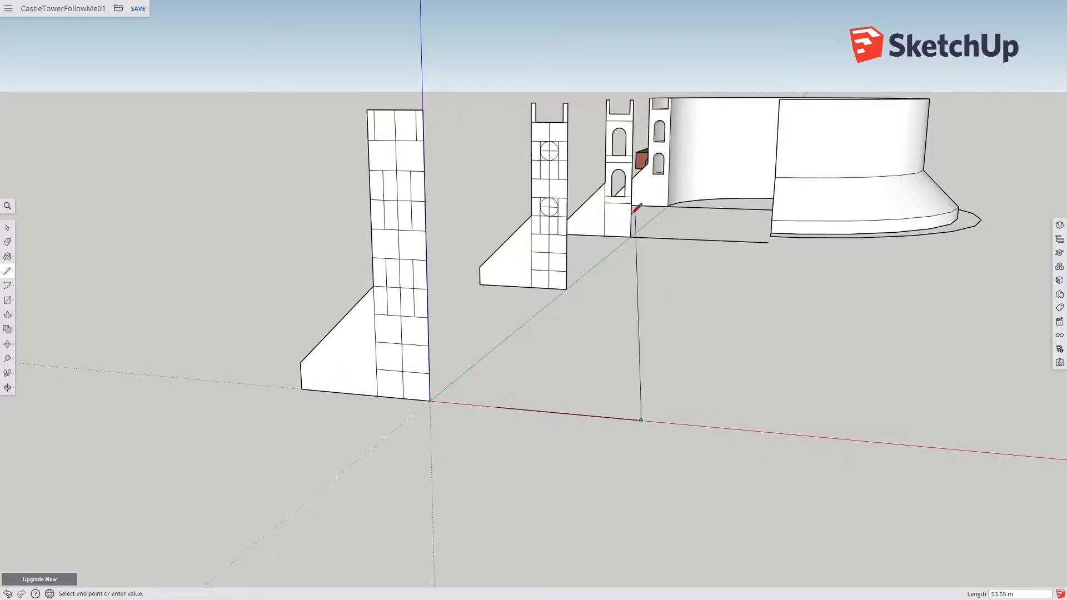
text(10)
key(Return)
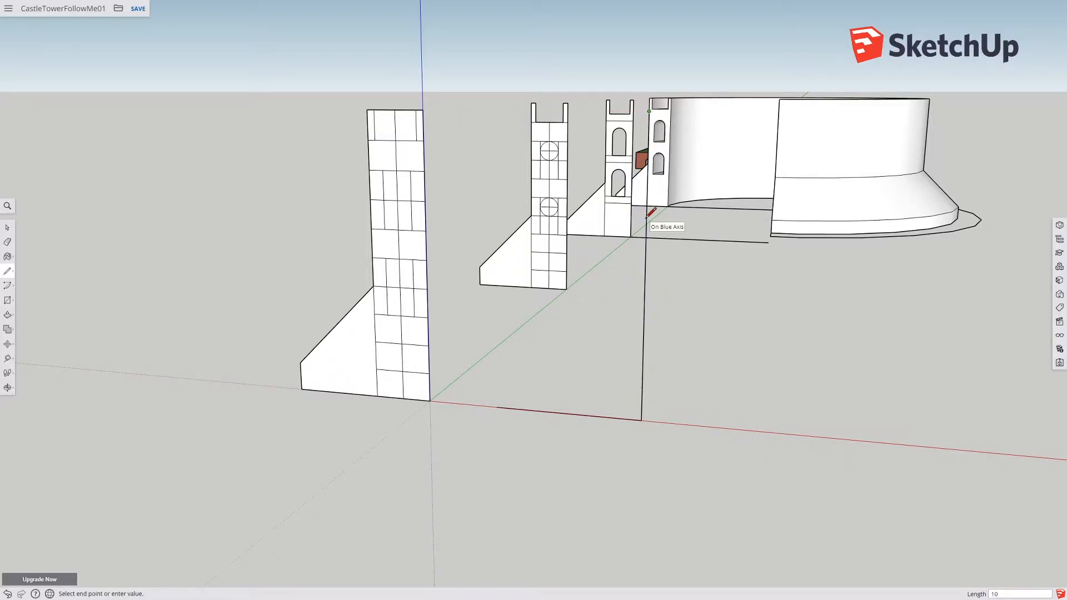
Step: Select the buttress profile together with the two lines and move them 20 m along the red axis
mouse_move(698, 144)
middle_down()
mouse_move(774, 198)
mouse_move(782, 168)
mouse_move(802, 169)
mouse_move(803, 195)
mouse_move(669, 193)
mouse_move(746, 195)
mouse_move(694, 204)
middle_up()
click(7, 227)
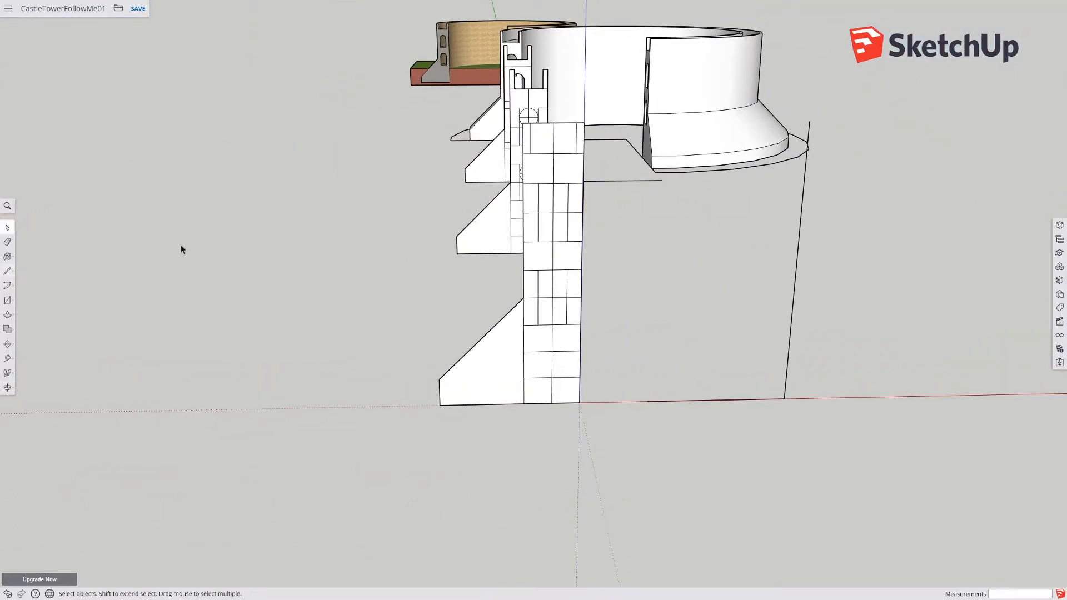
scroll(216, 252, down, 5)
middle_drag(215, 256, 257, 350)
drag(259, 349, 564, 487)
click(6, 344)
click(373, 451)
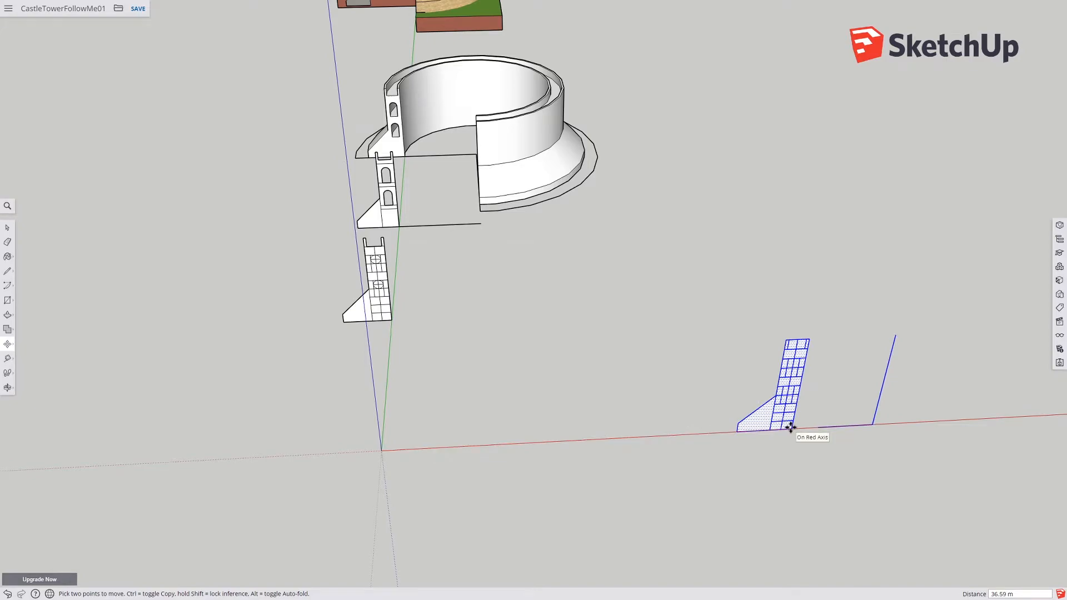
key(Return)
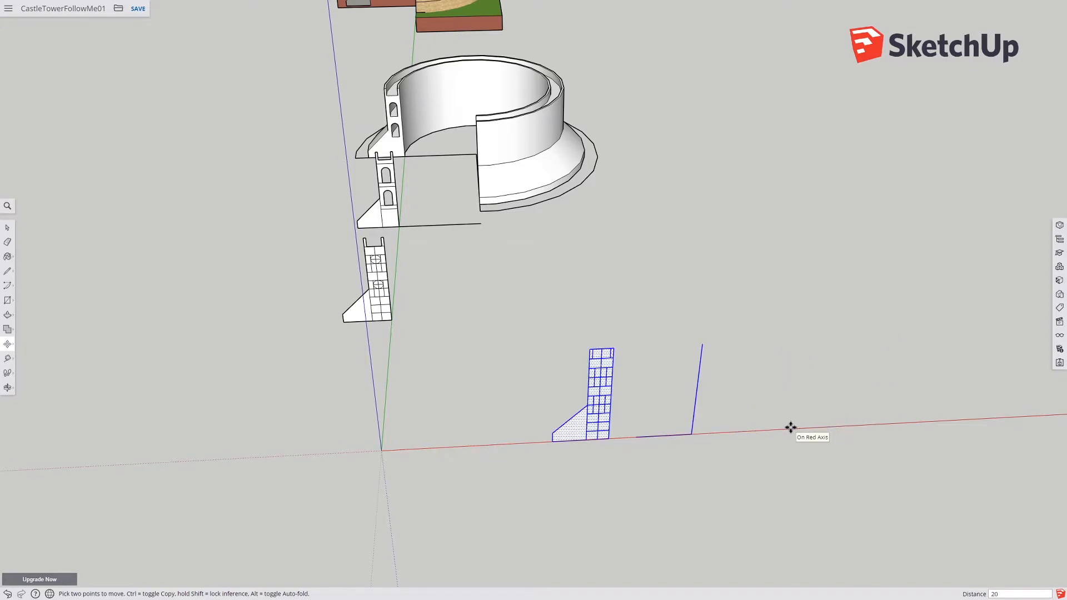
Step: Move the selected buttress profile and lines a second time along the red axis
click(608, 438)
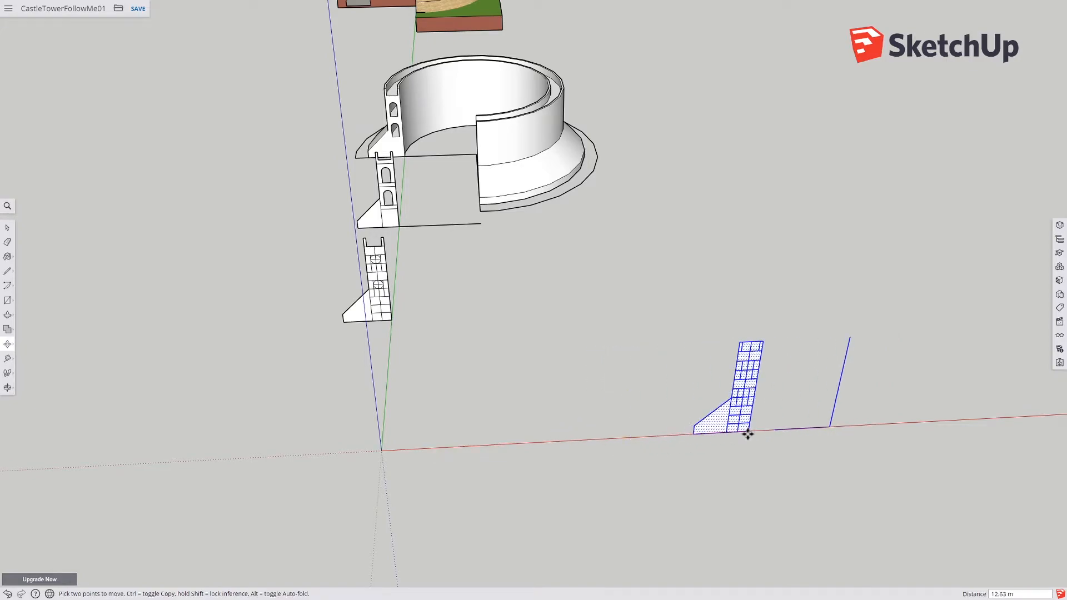
key(Return)
shift+middle_drag(747, 434, 496, 367)
scroll(496, 366, up, 5)
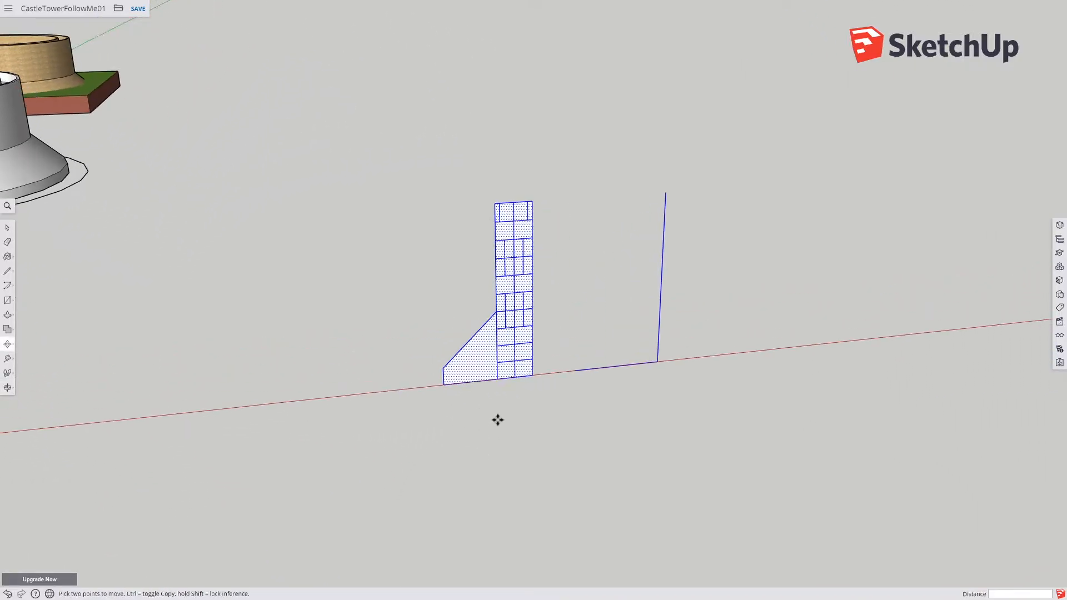
shift+middle_drag(502, 492, 507, 474)
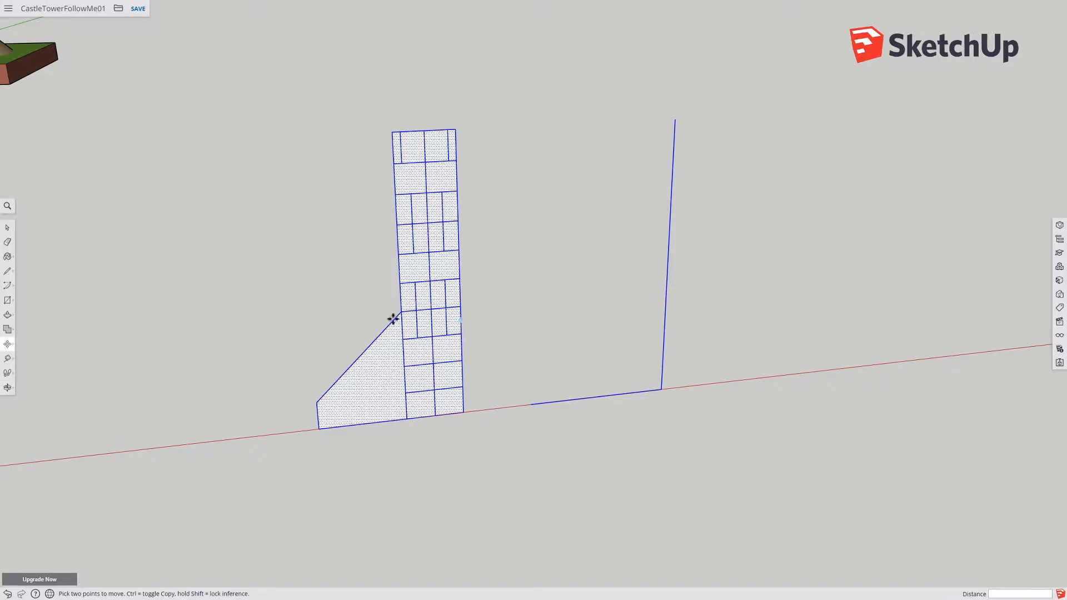
Step: Draw a 2 m line along the red axis from the vertical line's top, then a line straight down about 6.25 m
click(8, 271)
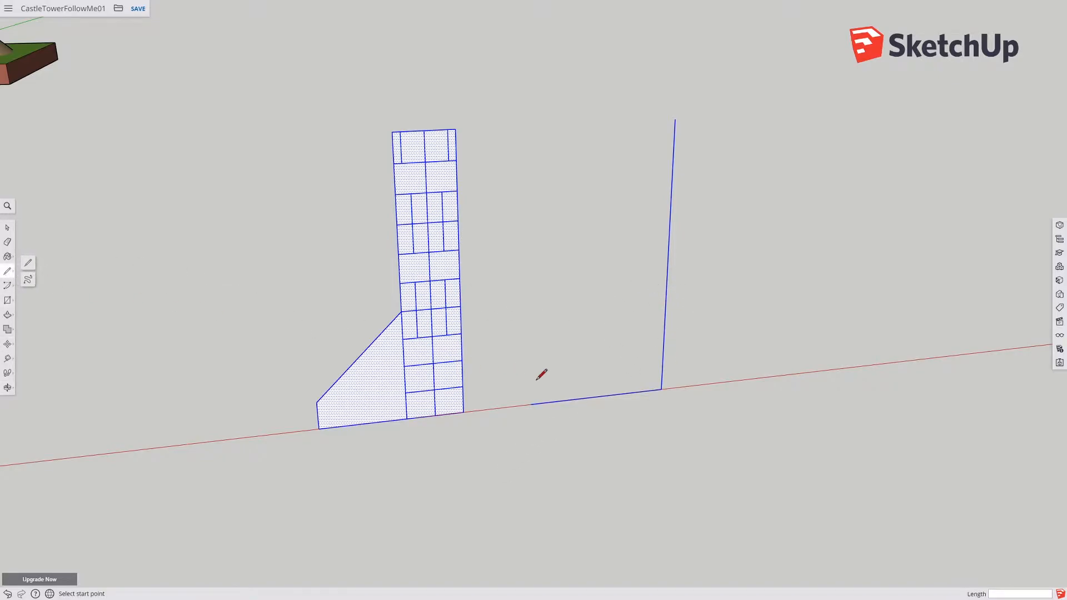
click(674, 119)
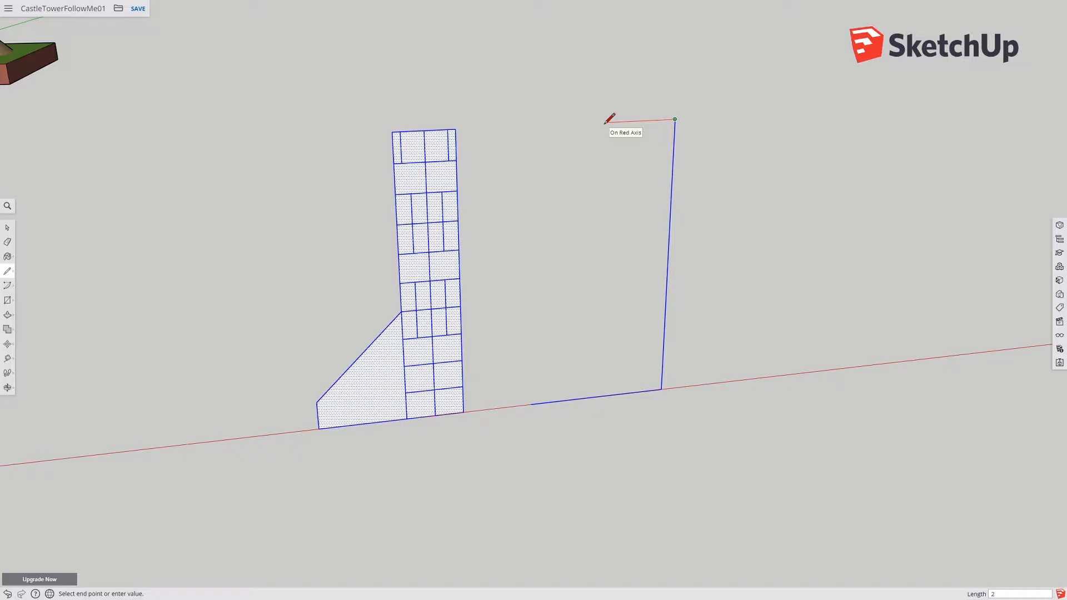
key(Return)
key(shift)
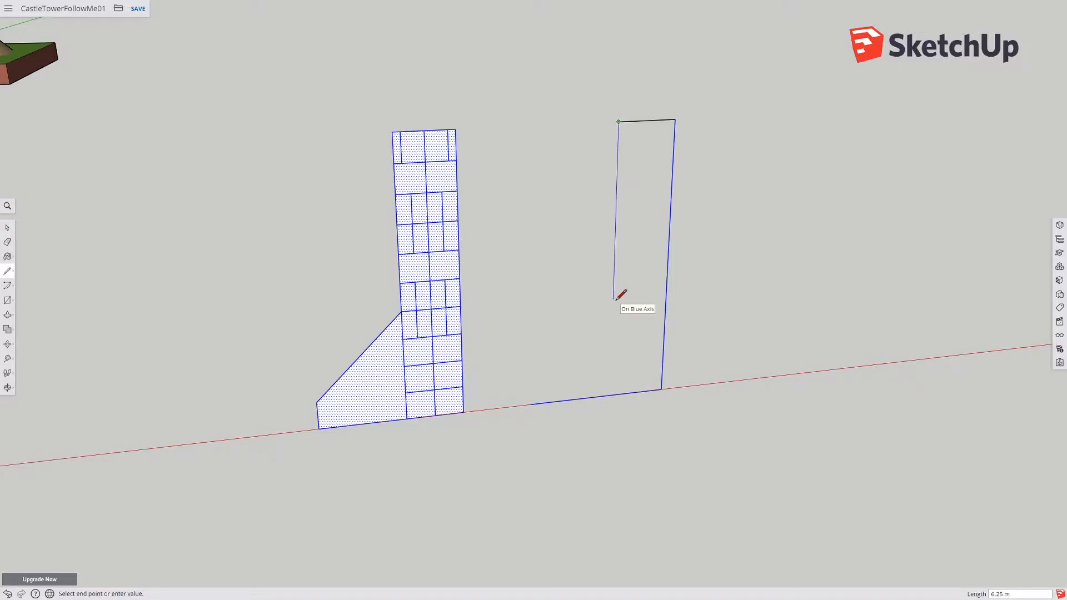
key(Return)
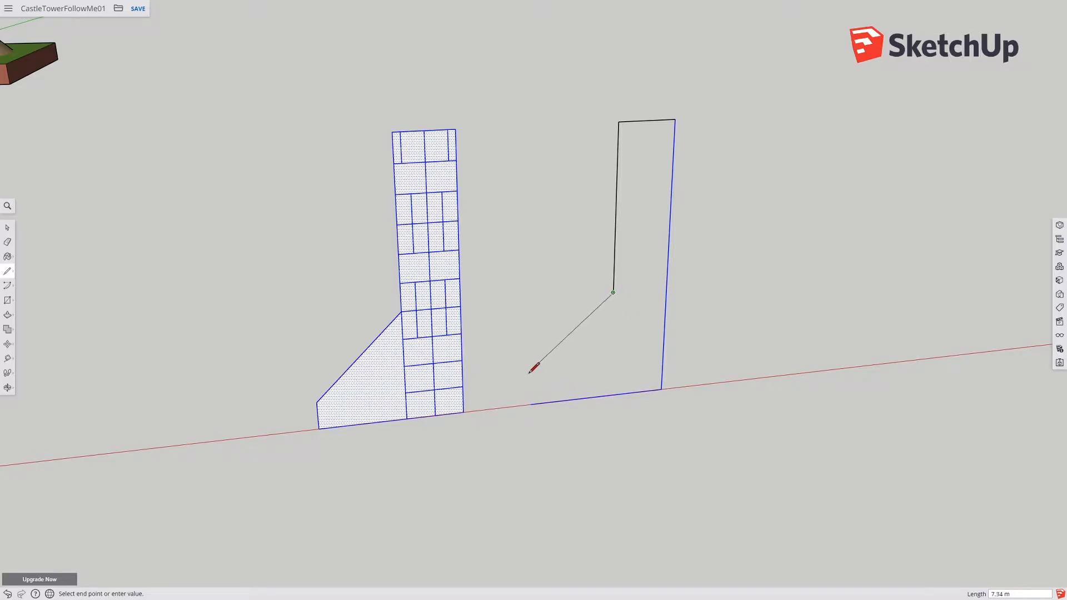
Step: Close the buttress profile with a short vertical line at the base line's inner end and a diagonal up to the drop line
key(Escape)
click(530, 404)
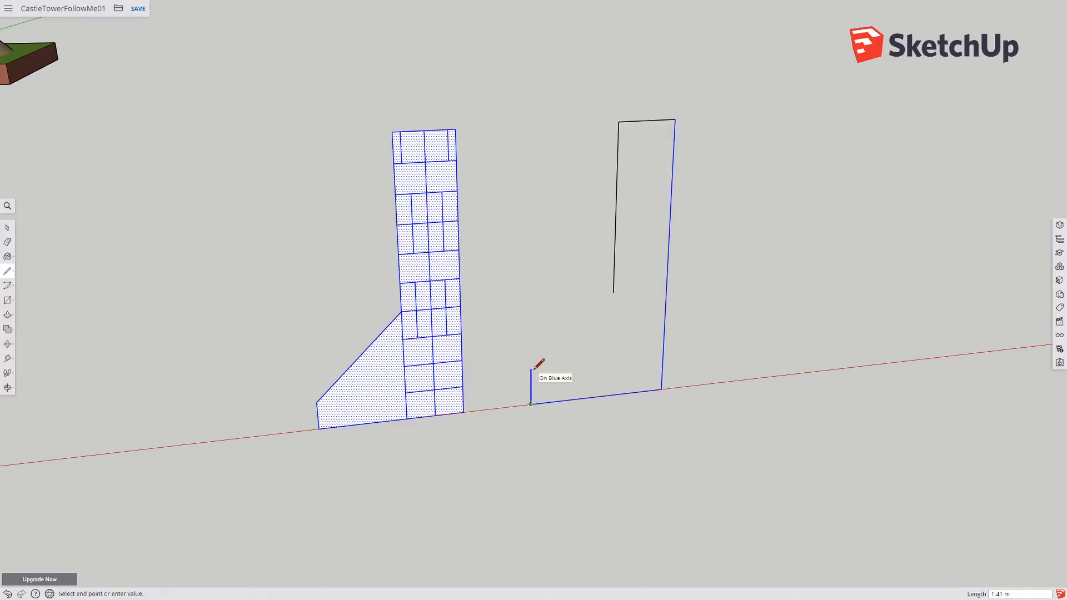
click(318, 400)
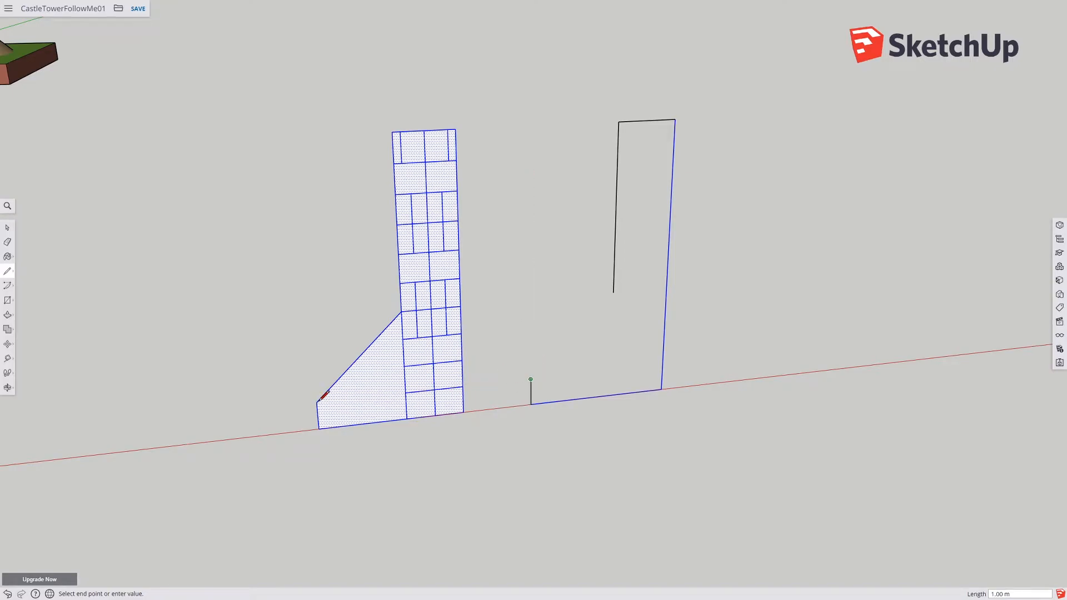
click(614, 291)
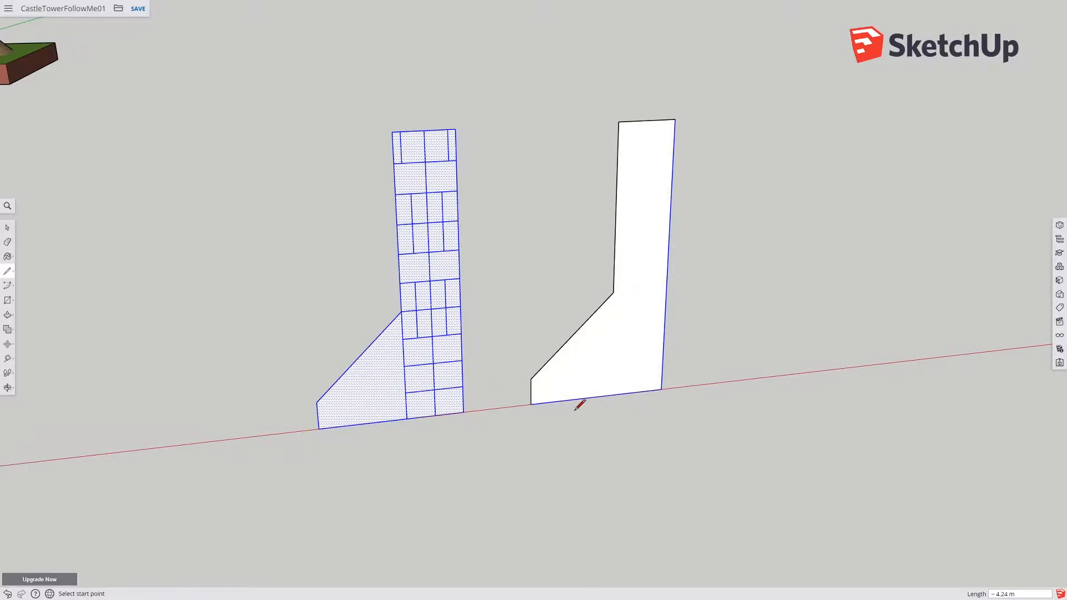
Step: Split the new face with a vertical line from the diagonal's upper corner down to the base
click(613, 292)
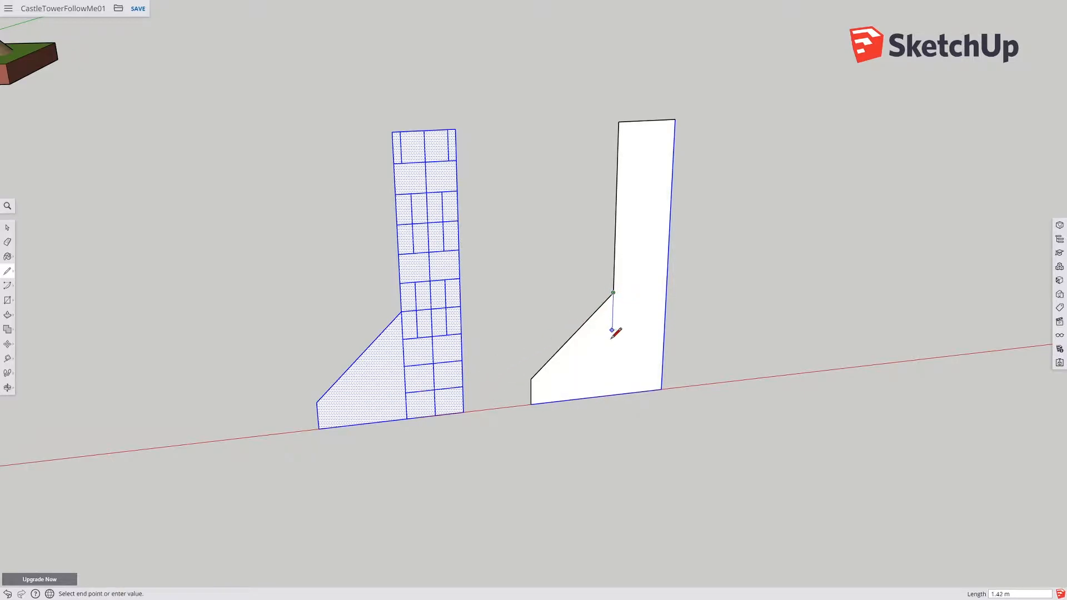
click(610, 395)
click(8, 227)
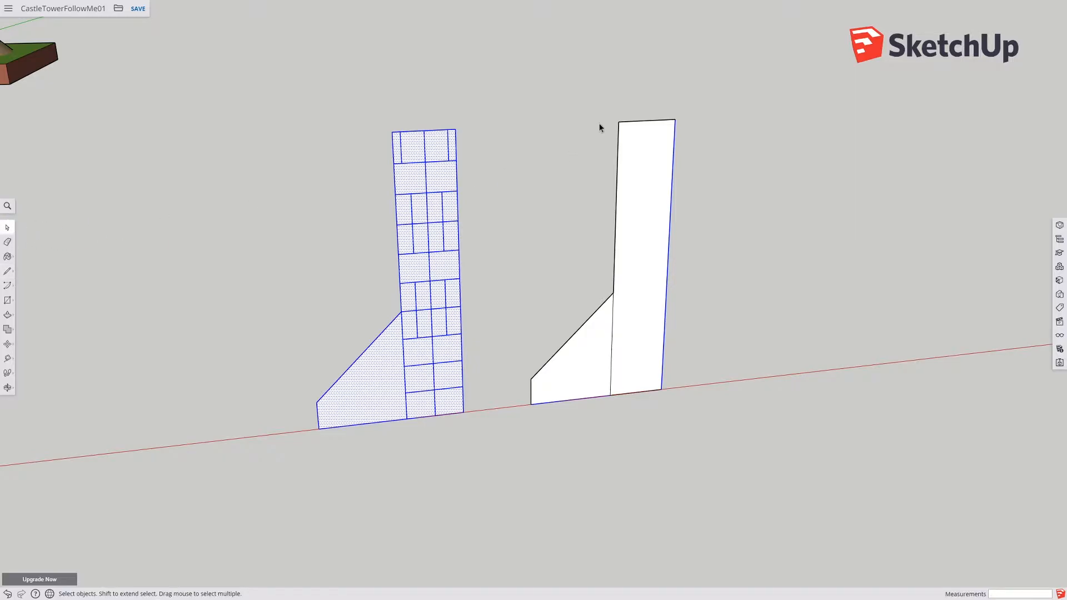
Step: Copy the profile's top edge 1.10 m downward and array it into 9 copies
click(623, 121)
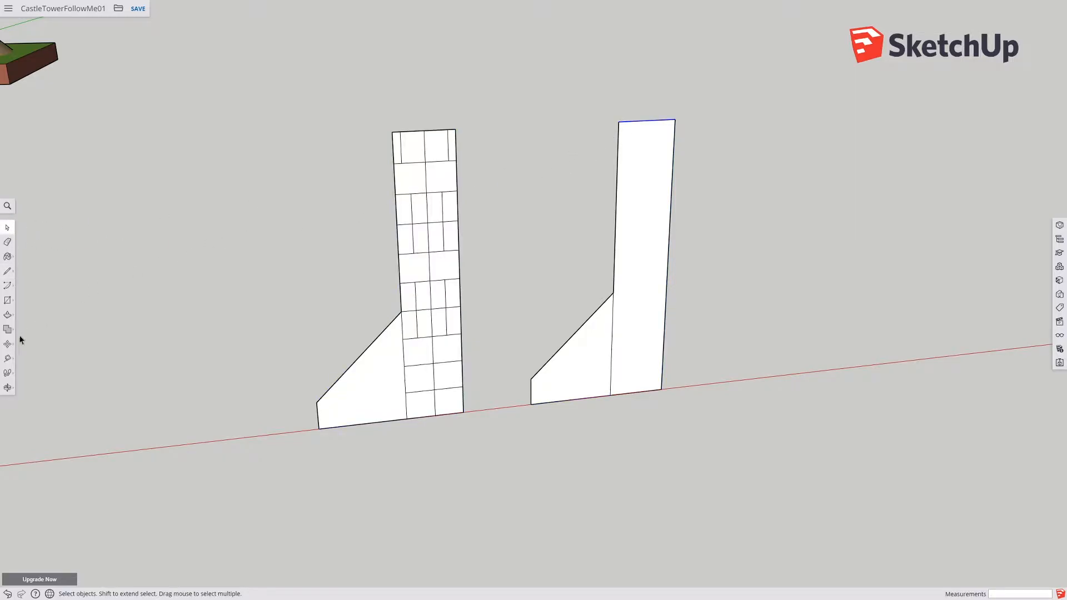
click(7, 343)
click(629, 122)
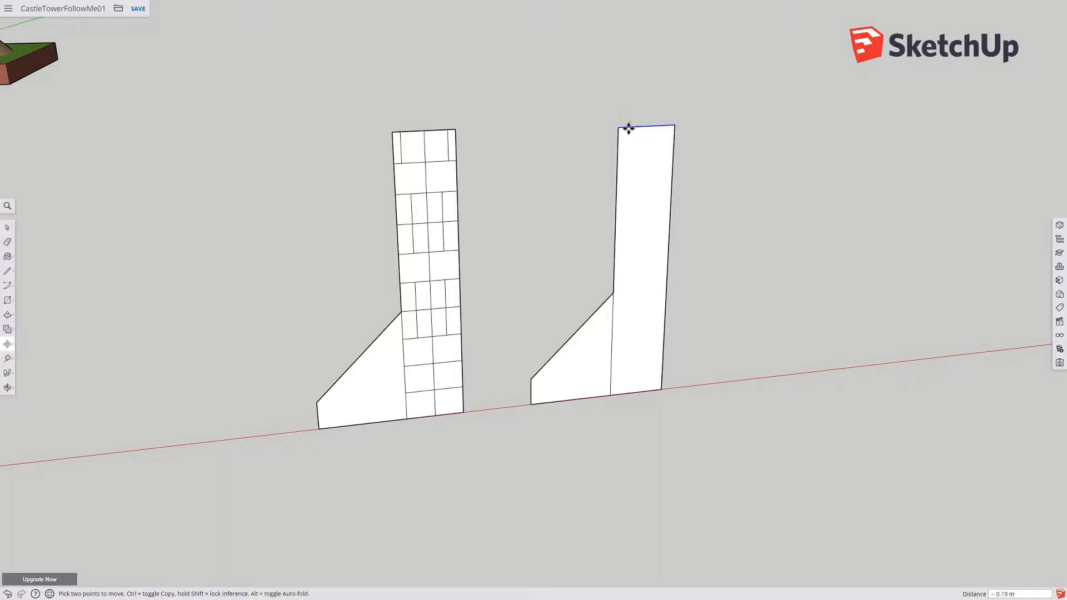
key(ctrl)
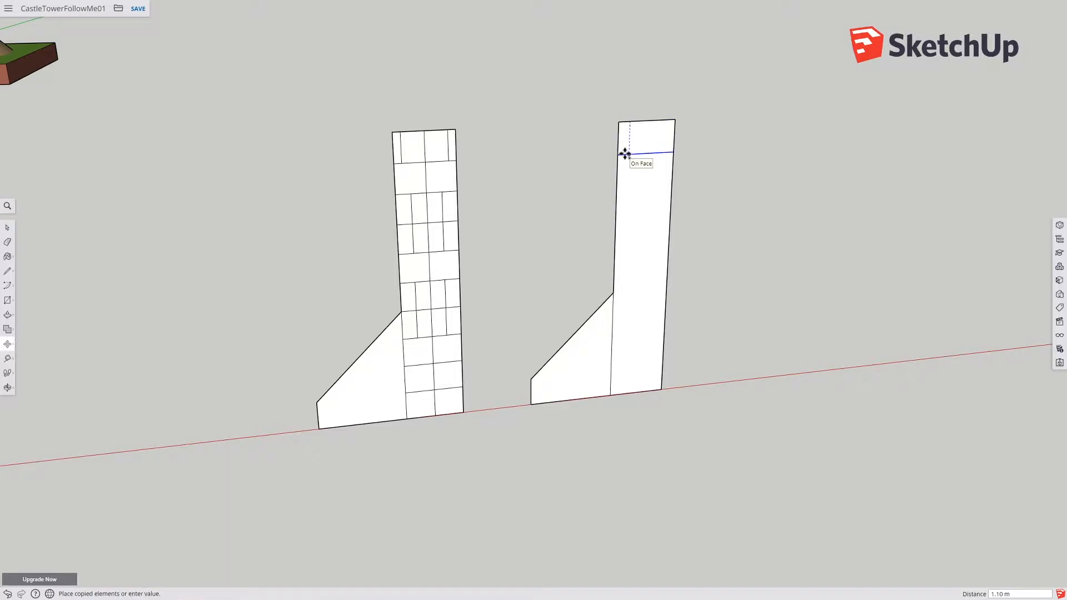
key(Return)
text(9x)
key(Return)
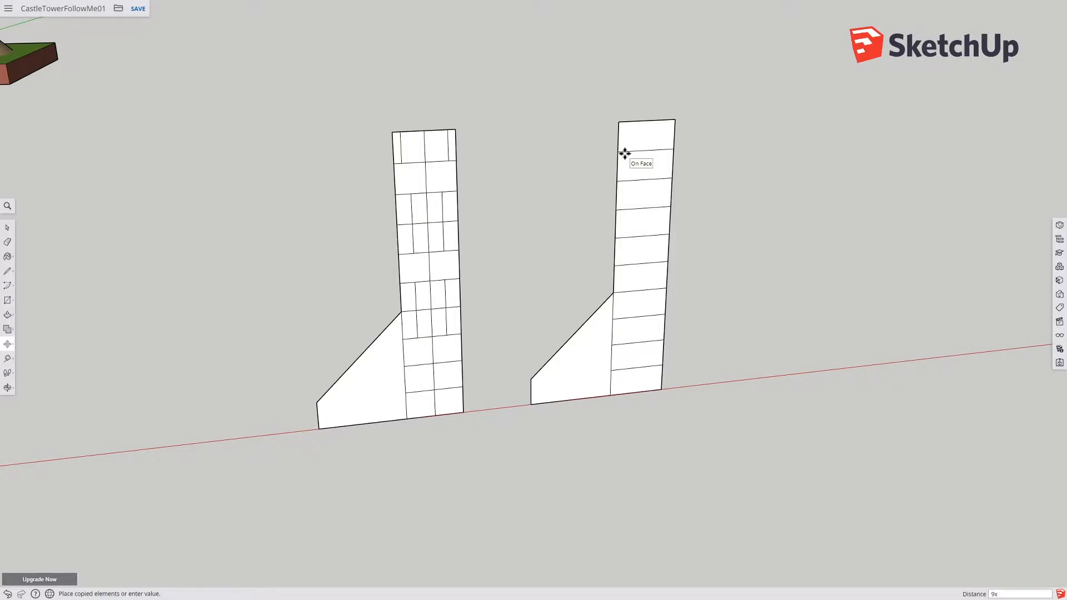
Step: Draw a 10 m vertical line from the top edge's middle down to the base, dividing the upper strip
click(7, 271)
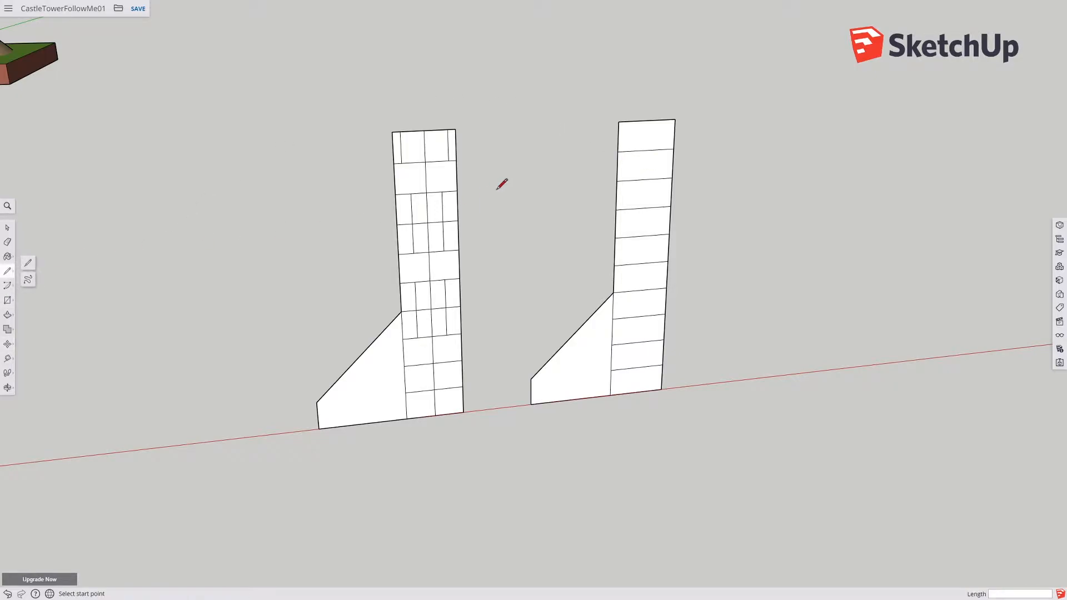
click(647, 120)
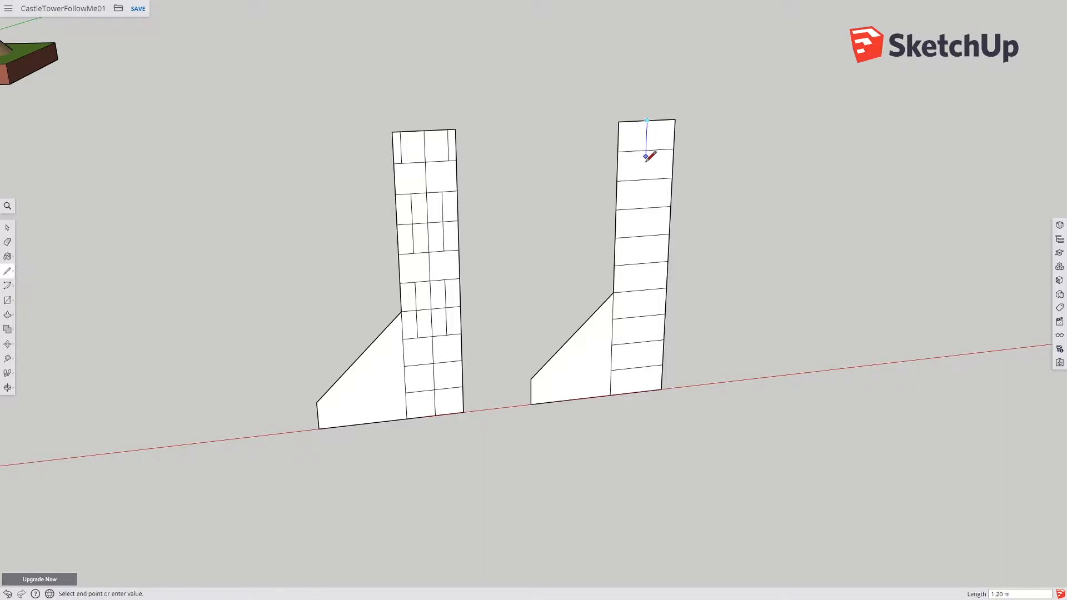
click(637, 392)
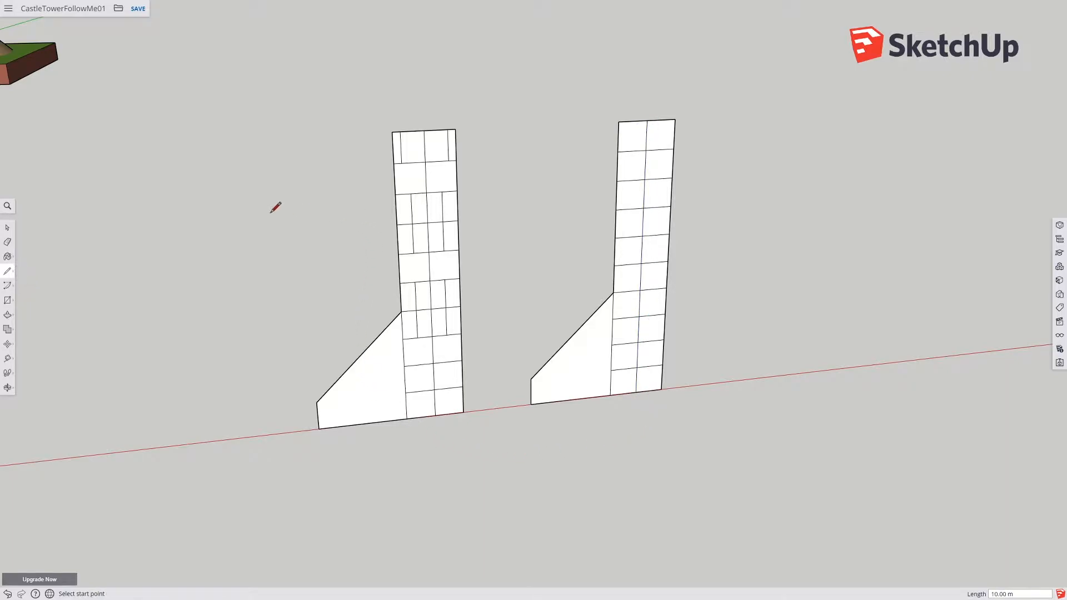
Step: Draw a rectangle from its center on the upper part of the profile, about 2 m wide
click(7, 300)
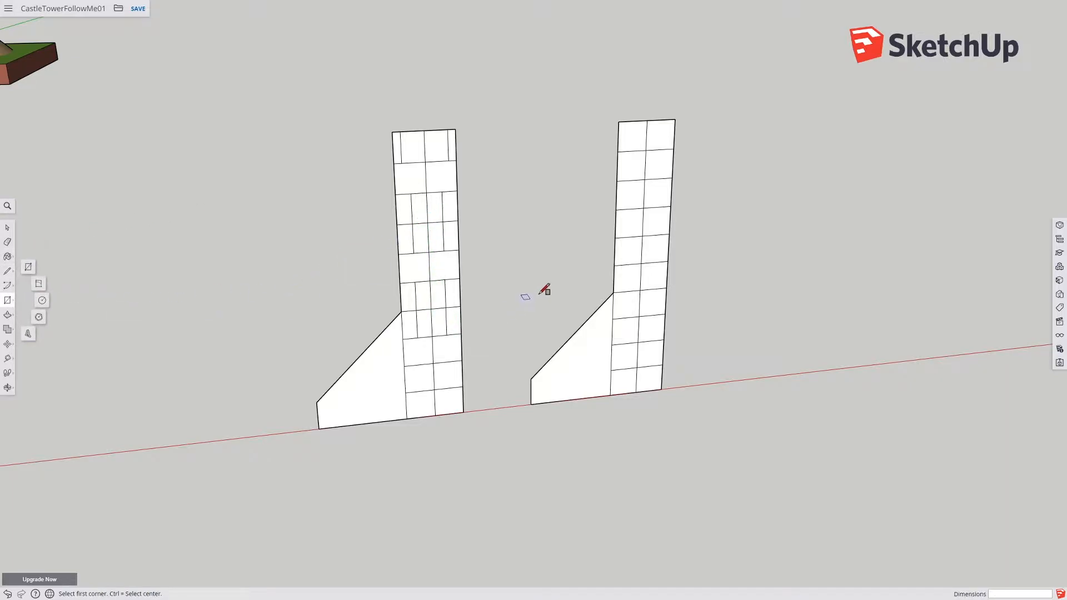
click(643, 208)
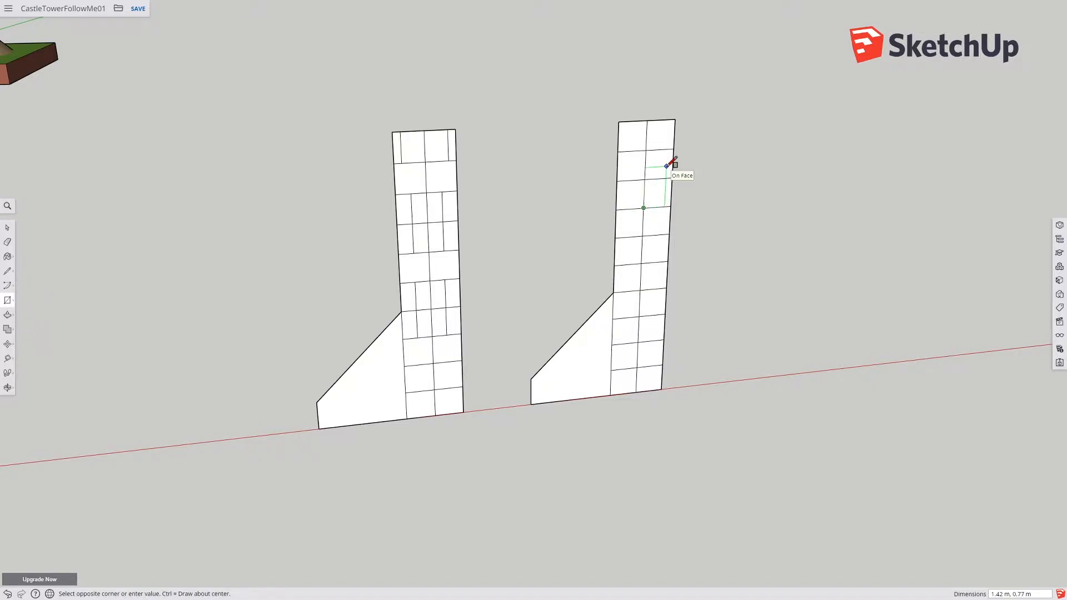
key(Escape)
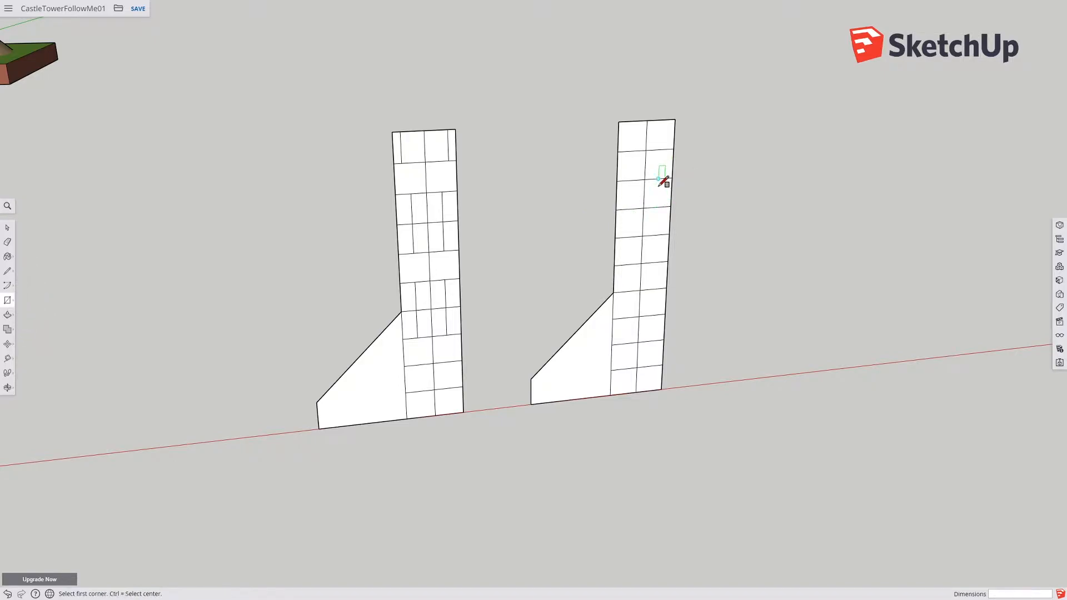
key(ctrl)
click(643, 207)
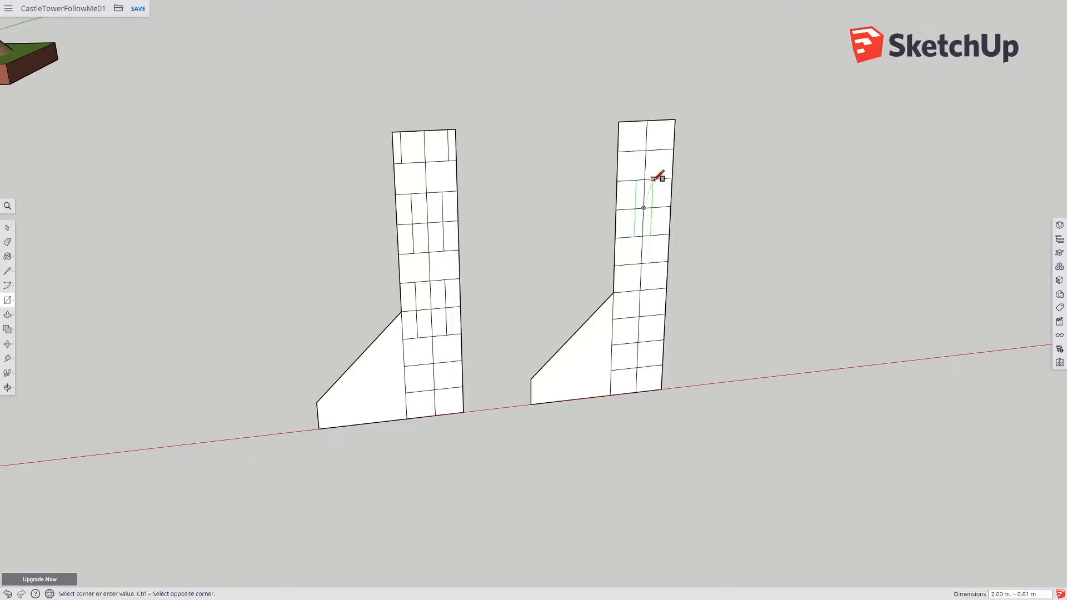
click(659, 178)
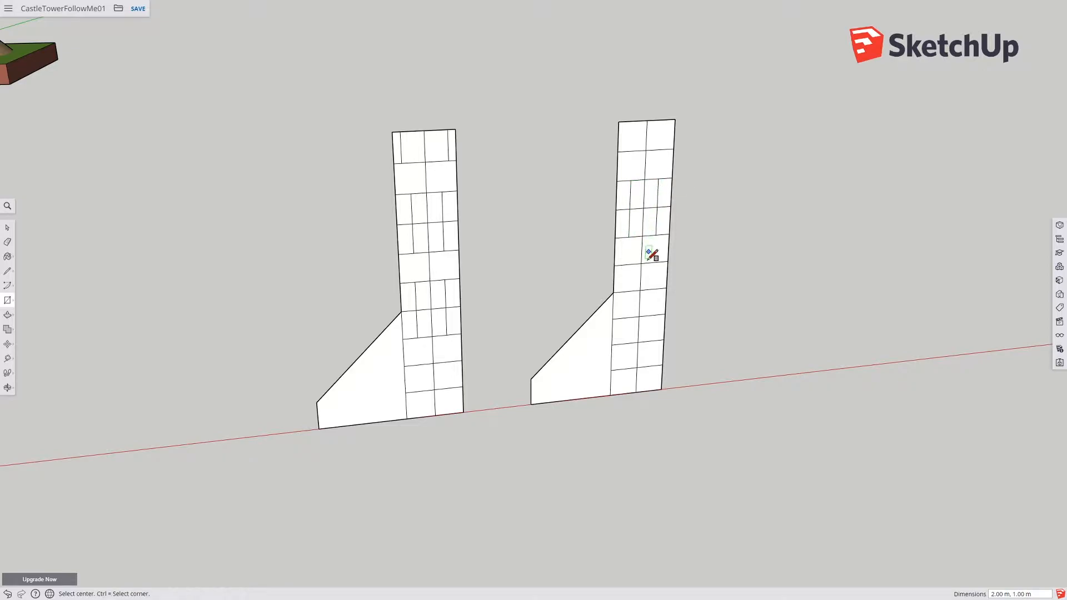
Step: Draw two more centered rectangles on the profile, one at mid-height and one at the top
click(640, 290)
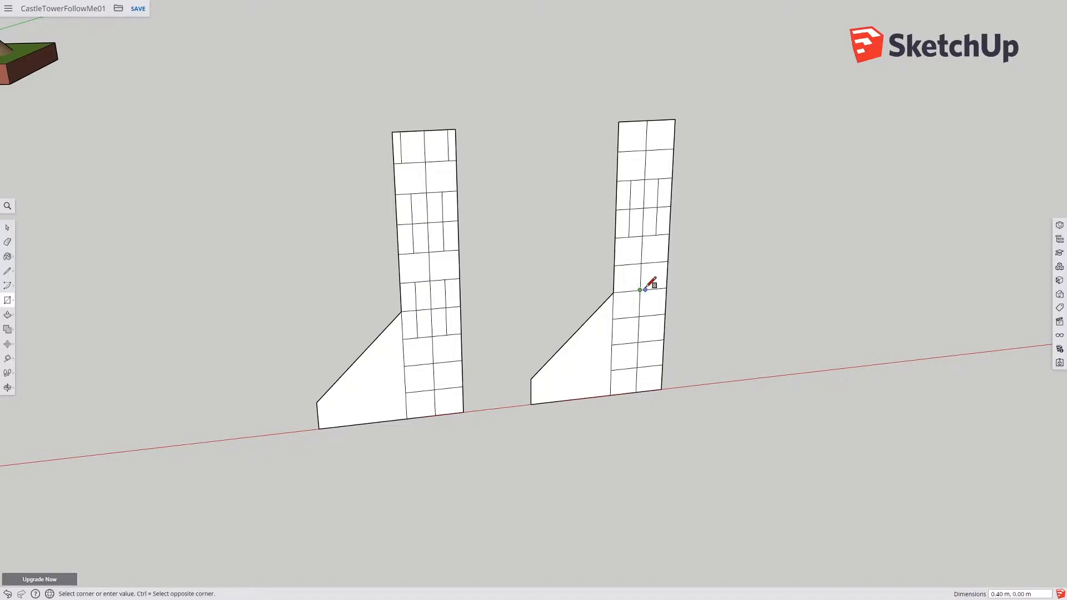
click(654, 263)
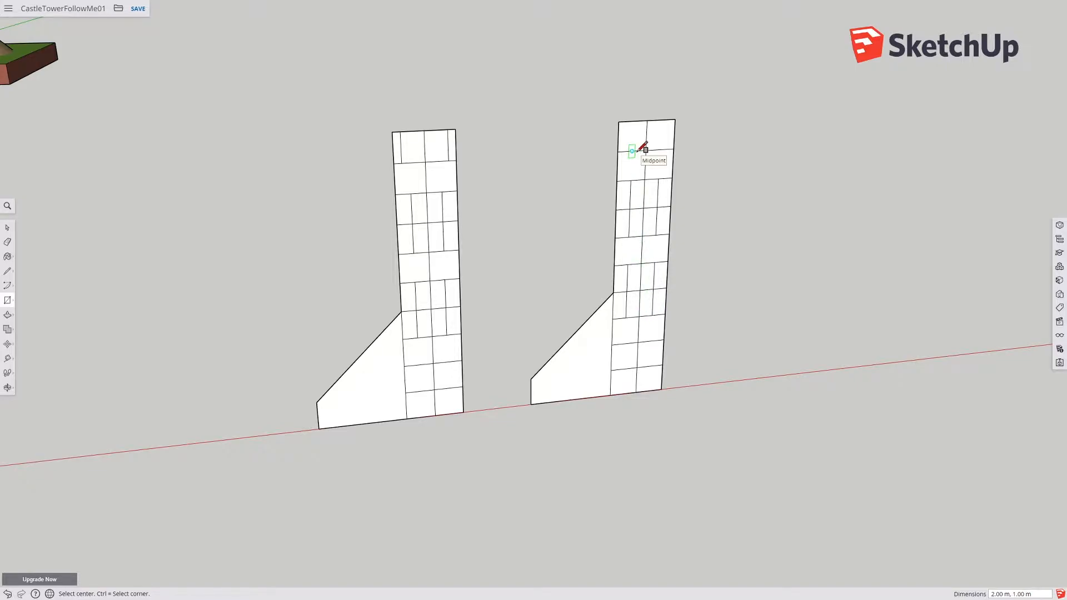
key(ctrl)
click(638, 151)
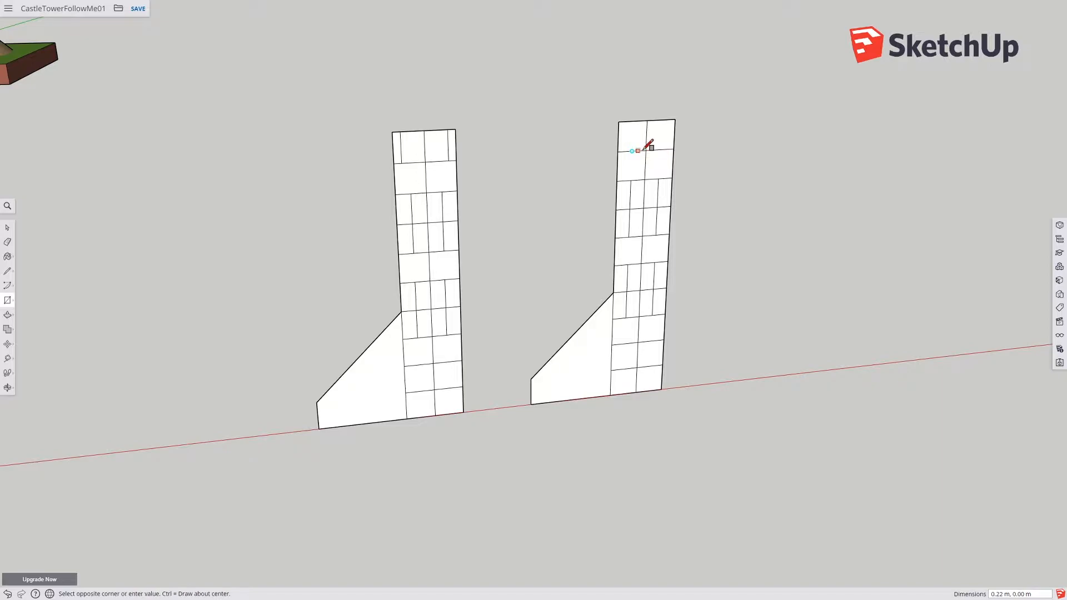
click(661, 120)
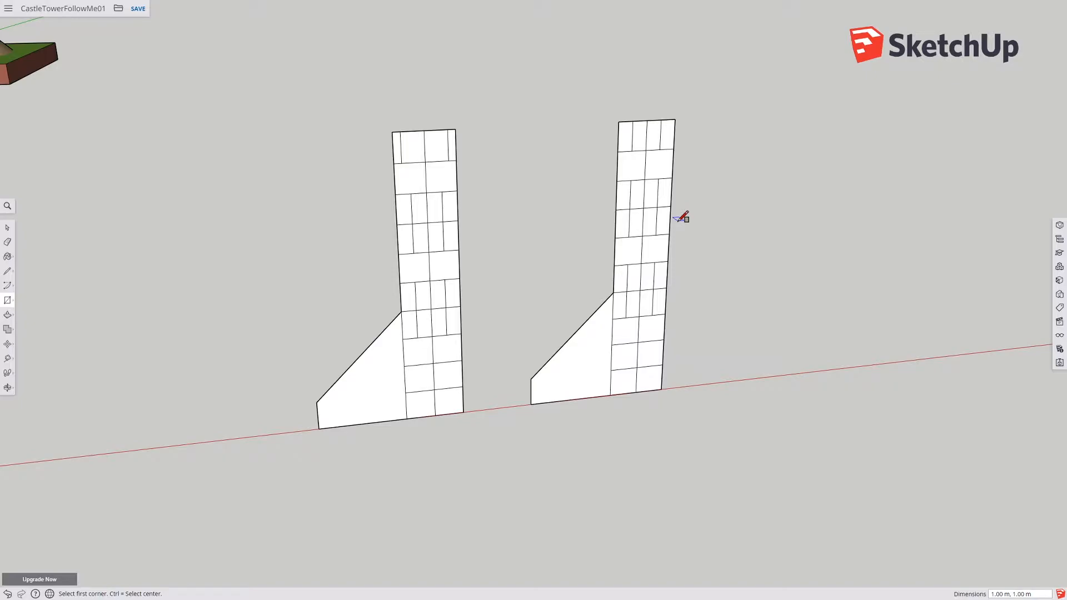
Step: Move the new divided buttress profile over next to the existing tower pieces near the origin
middle_drag(502, 328, 473, 366)
shift+middle_drag(579, 376, 520, 377)
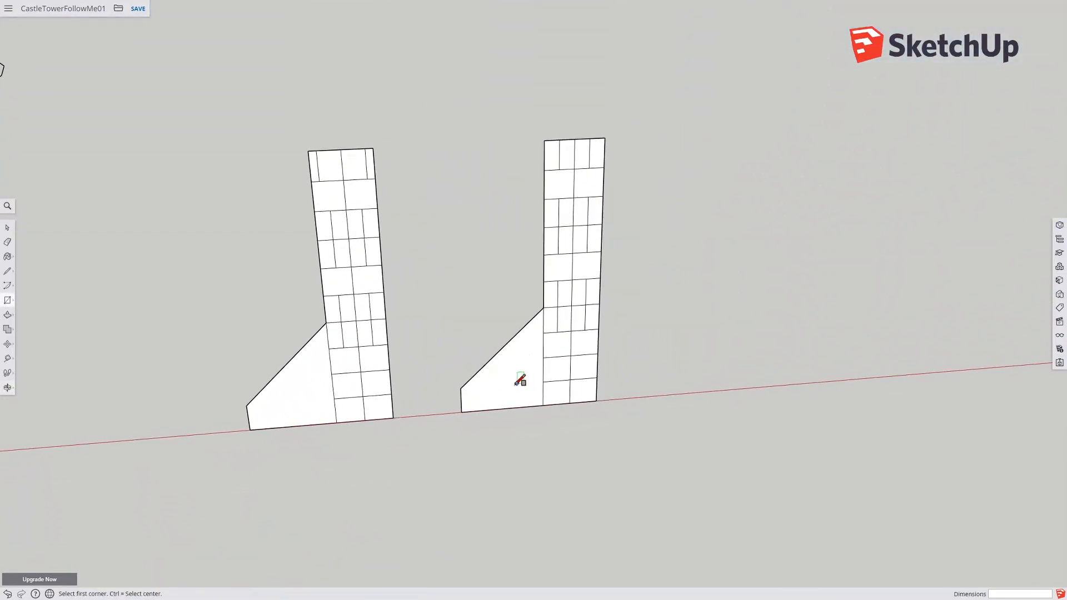
scroll(381, 368, down, 2)
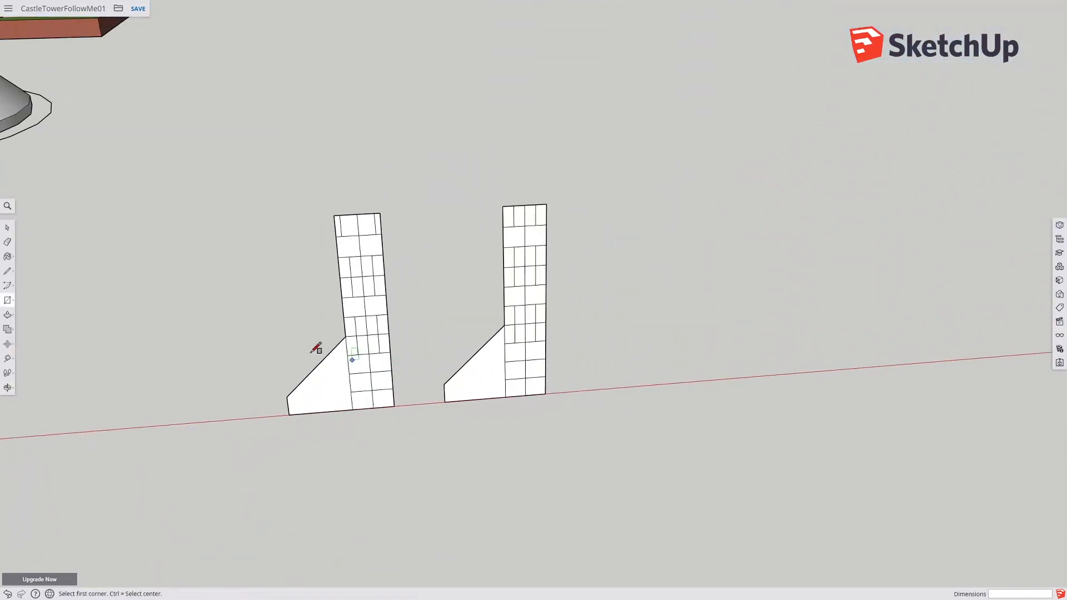
click(8, 228)
drag(422, 177, 597, 414)
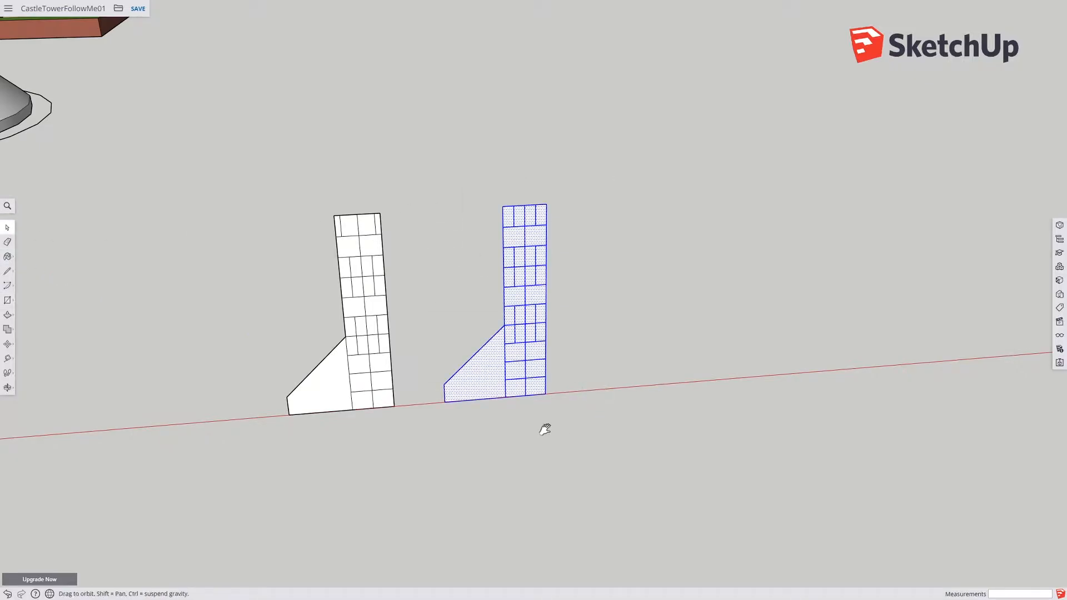
shift+middle_drag(545, 426, 780, 421)
scroll(852, 393, down, 5)
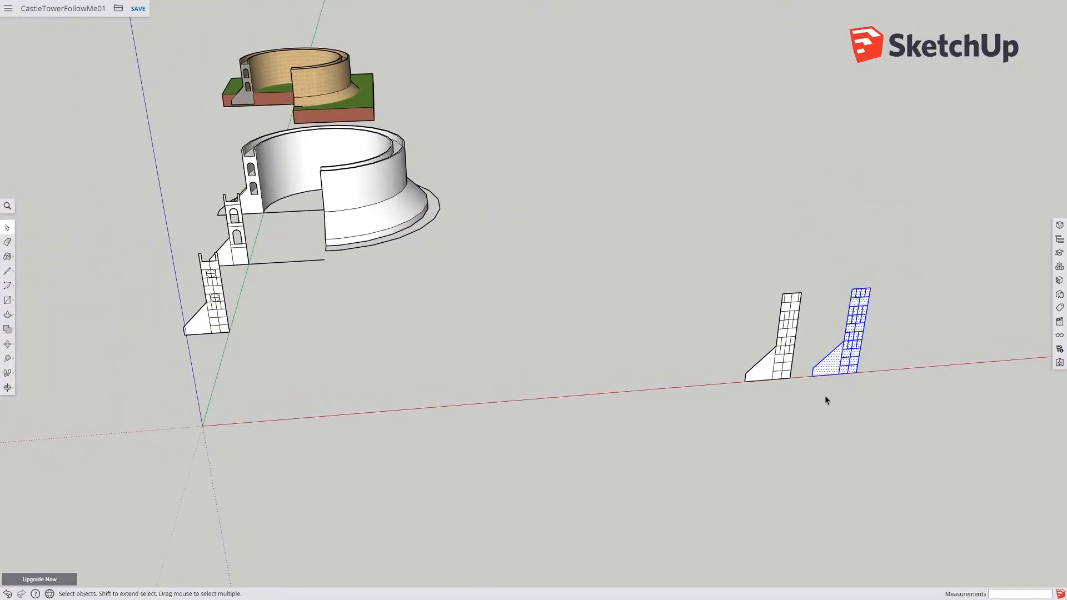
click(9, 348)
click(813, 378)
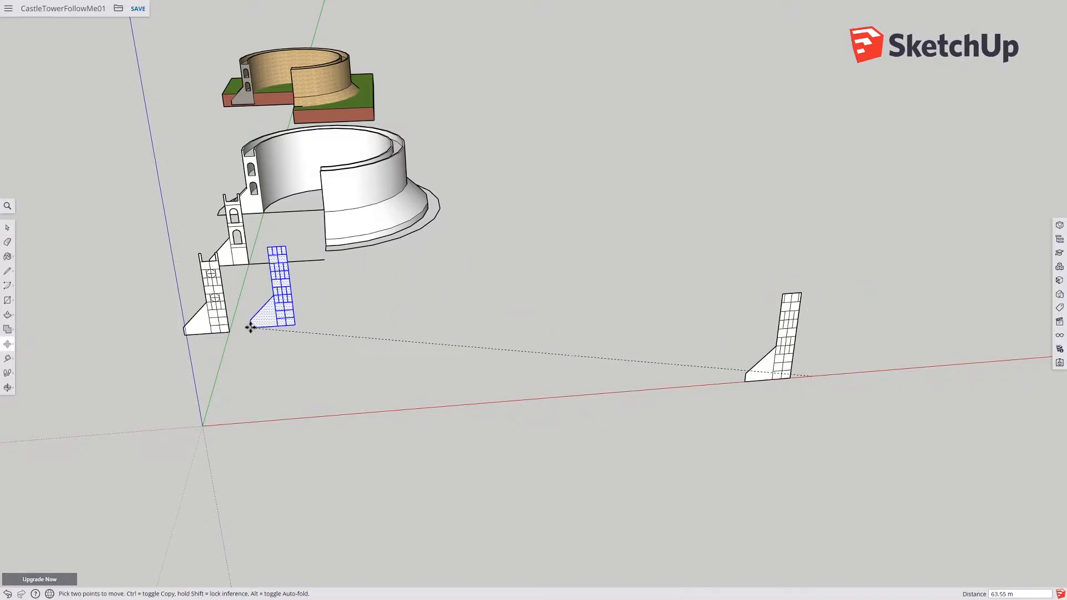
click(254, 329)
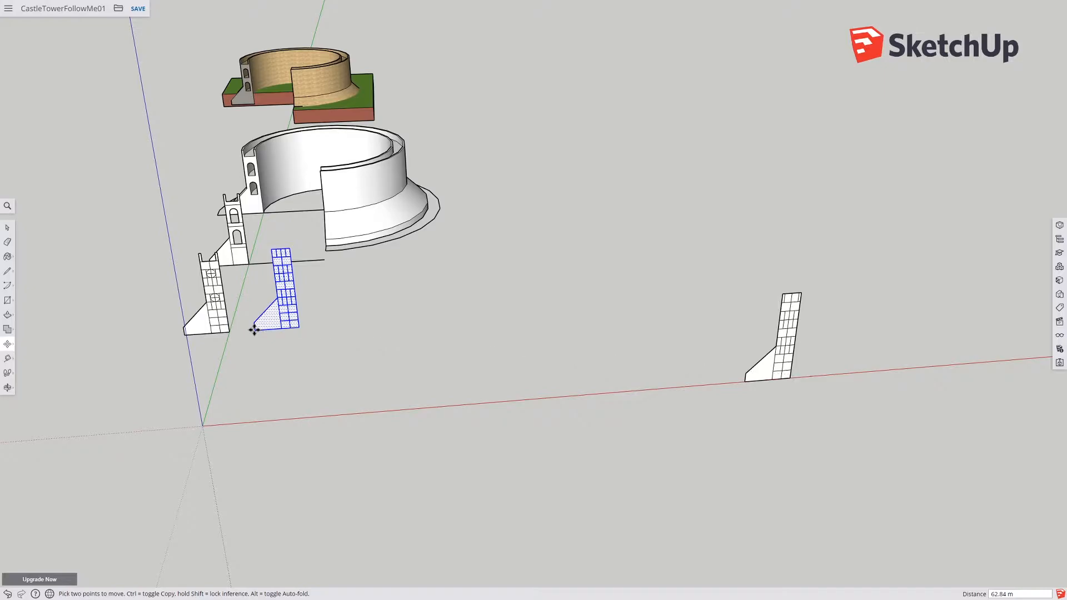
click(8, 228)
middle_drag(175, 247, 159, 351)
drag(160, 354, 344, 461)
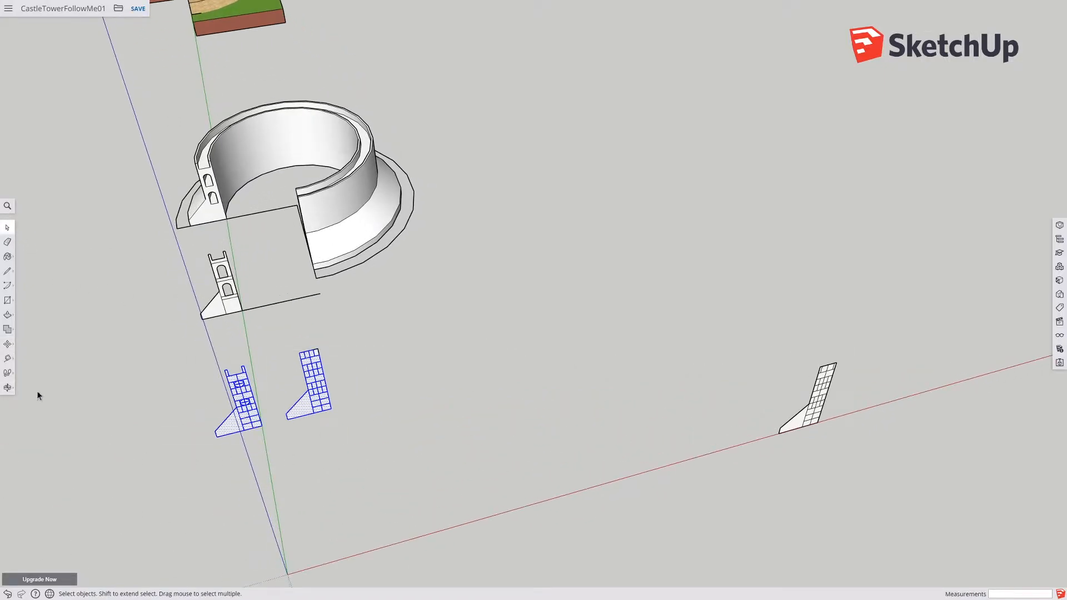
click(7, 344)
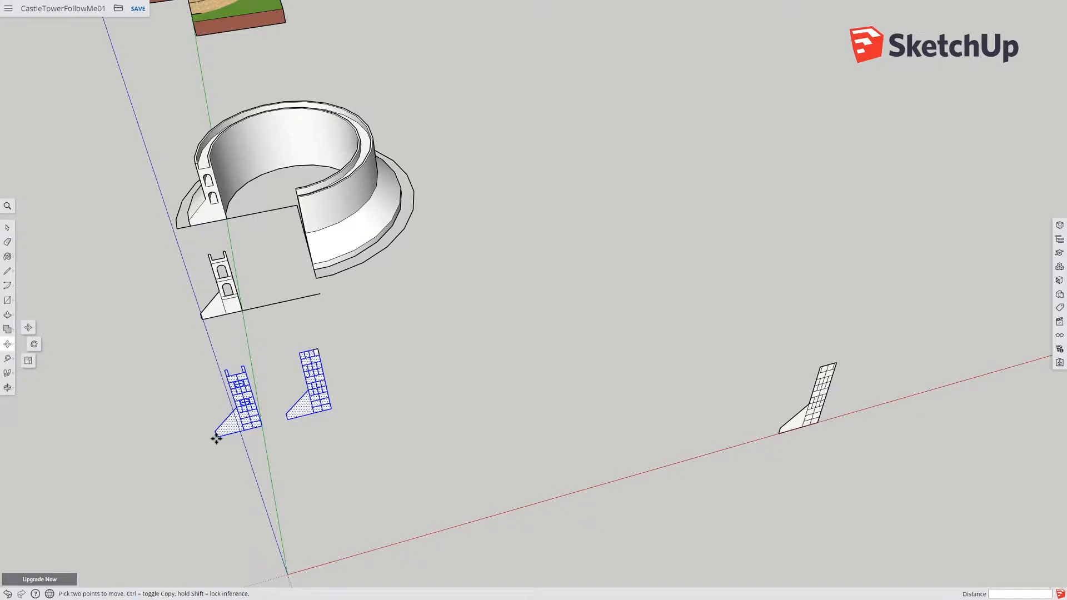
click(216, 438)
key(Escape)
Step: Copy both buttress profiles along to the far buttress profile on the red axis
click(7, 227)
drag(143, 327, 368, 470)
click(7, 343)
click(261, 428)
key(ctrl)
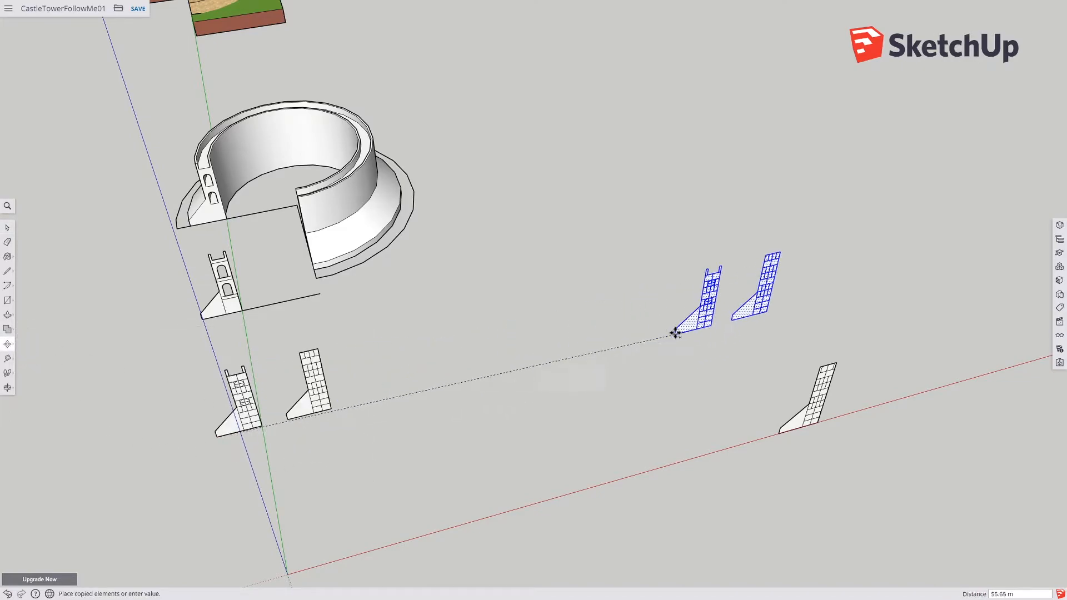
key(shift)
click(779, 432)
middle_drag(848, 330, 781, 485)
scroll(797, 350, up, 7)
middle_drag(781, 485, 764, 429)
scroll(763, 428, up, 5)
middle_drag(761, 391, 768, 389)
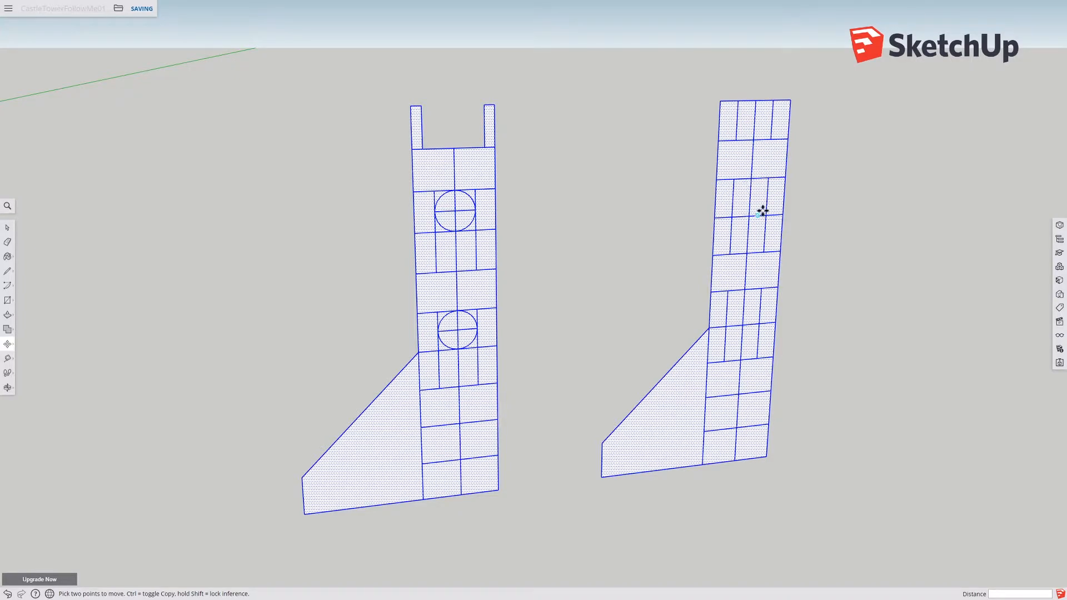
Step: Draw two circles of about 0.5 m radius at the upper and lower window positions on the copied buttress profile
mouse_move(11, 310)
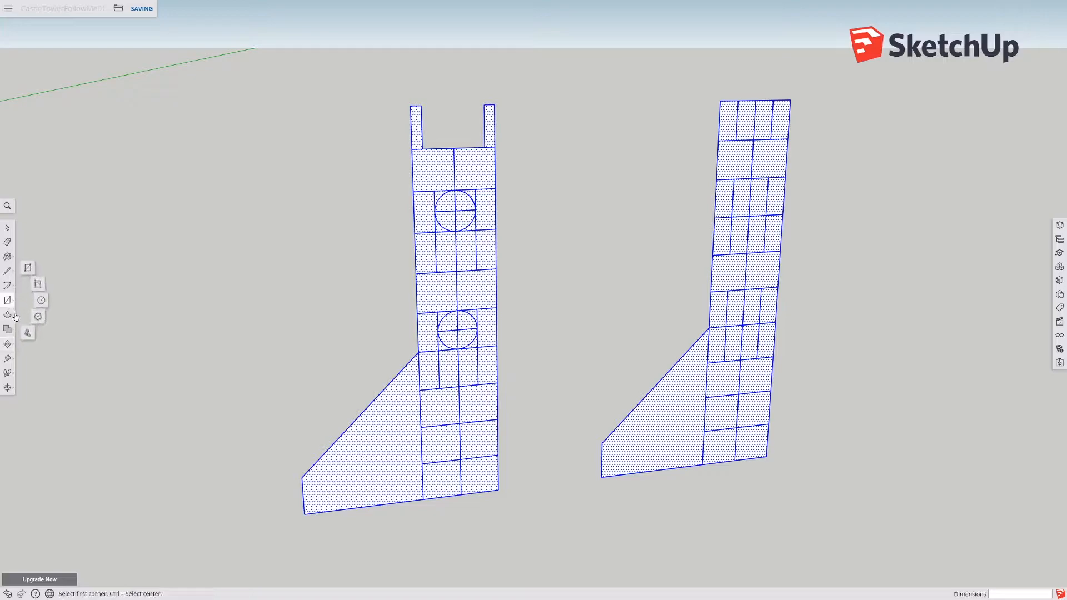
click(42, 303)
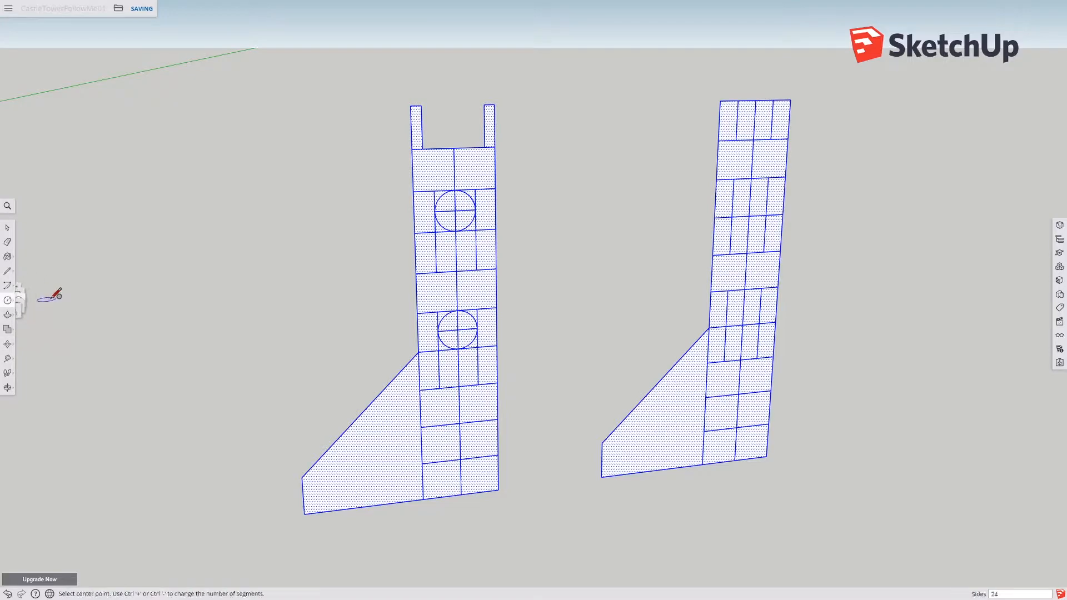
click(749, 198)
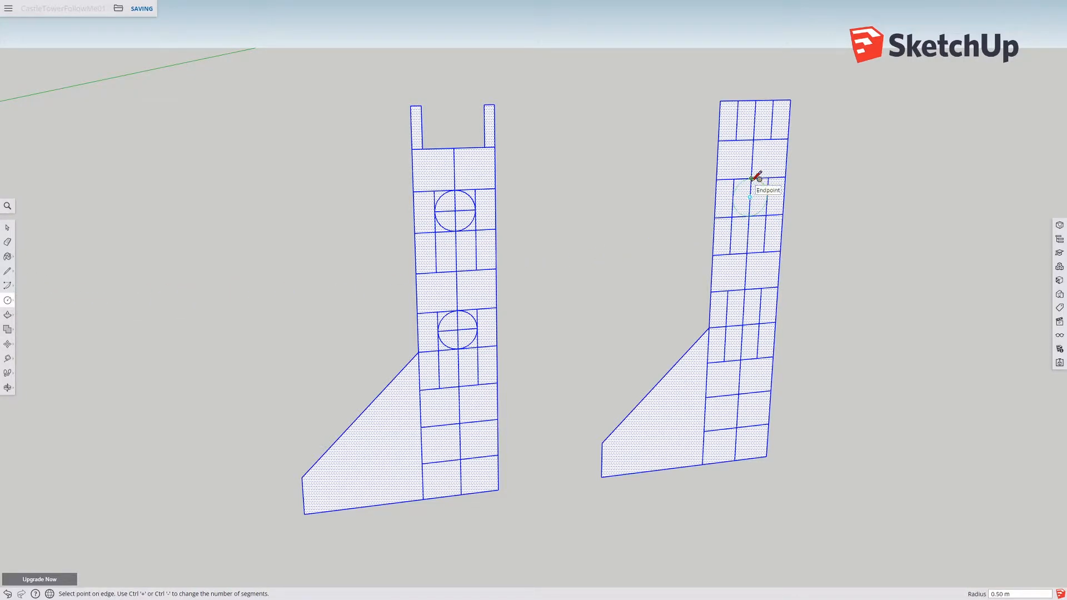
click(753, 179)
click(744, 307)
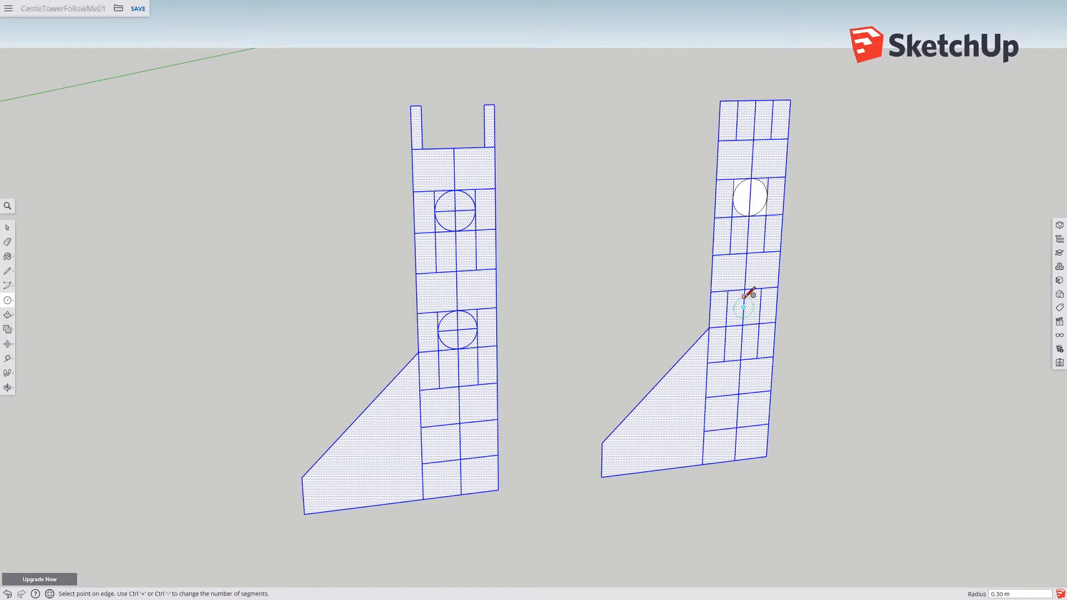
click(760, 306)
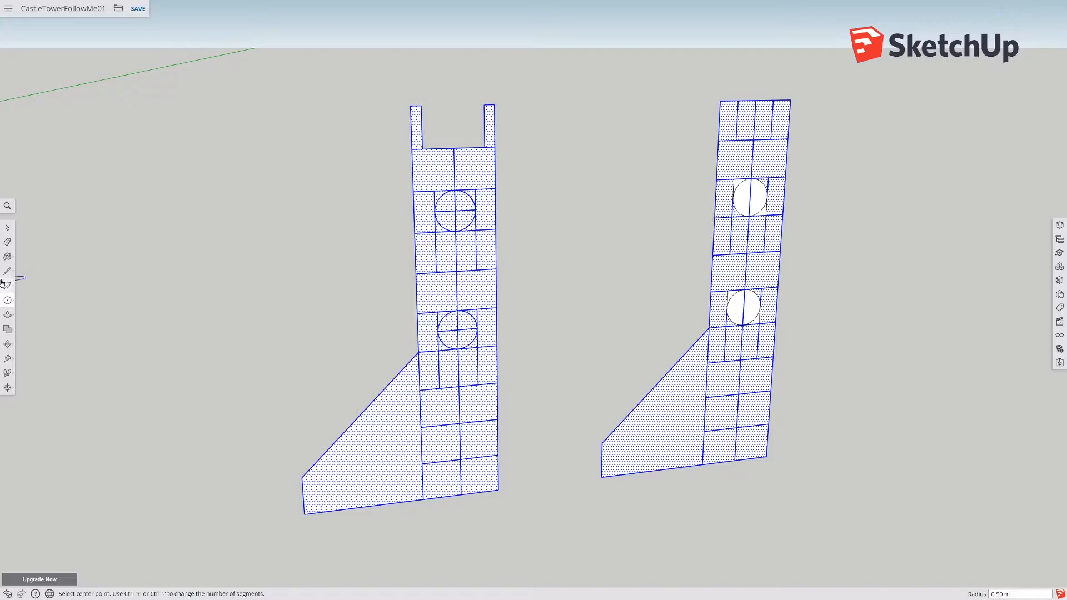
Step: Erase the division lines at the top of the copied profile to open the gap between the merlons
click(7, 242)
mouse_move(760, 98)
mouse_down()
mouse_move(753, 110)
mouse_move(750, 97)
mouse_up()
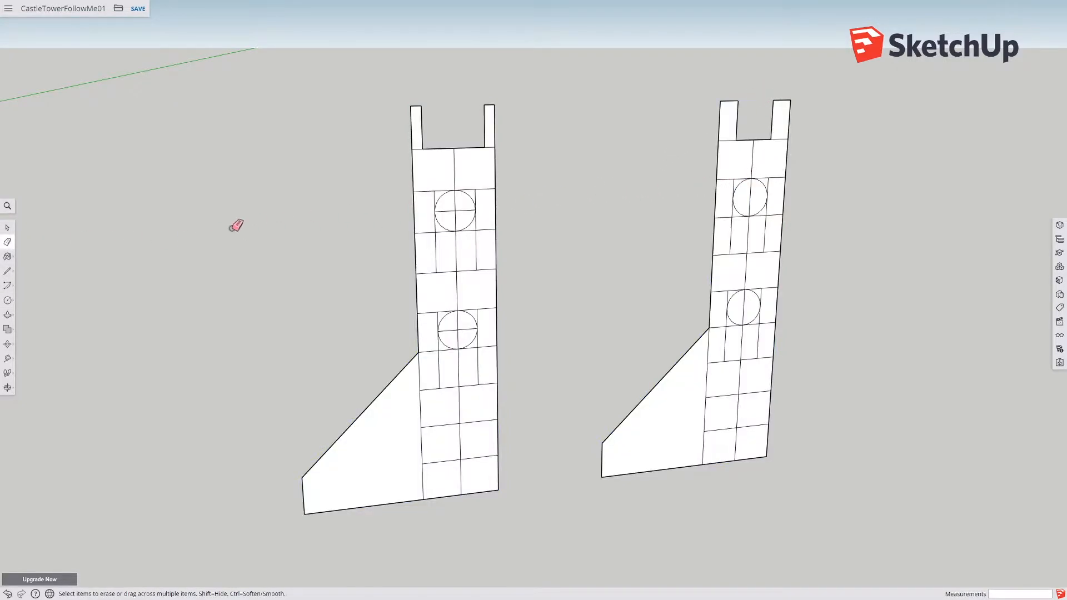
Step: Narrow both merlons on the copied profile by moving each inner edge 0.25 m outward
click(7, 344)
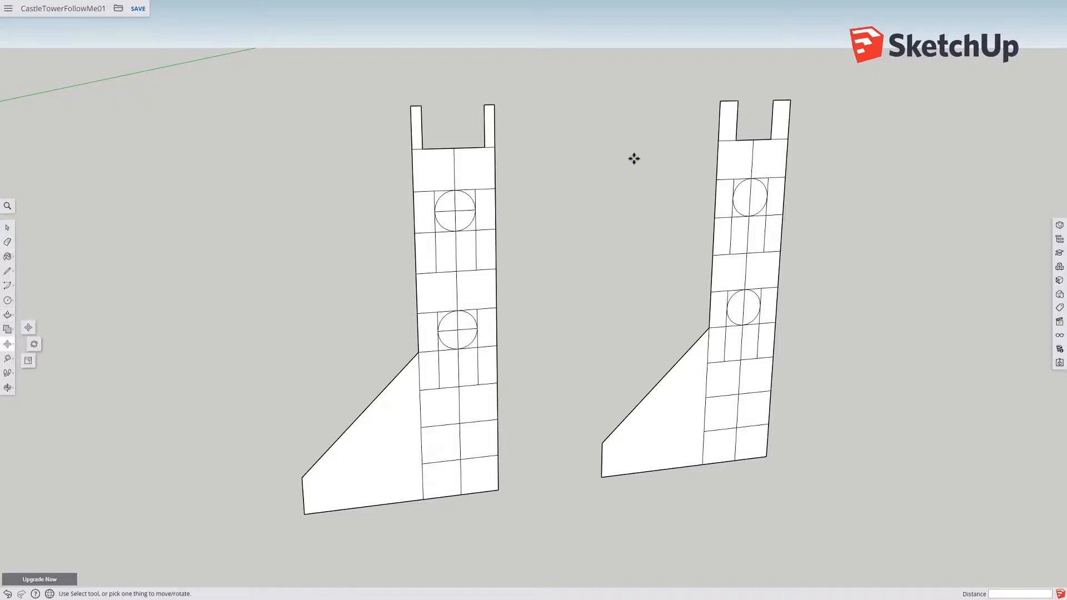
click(735, 122)
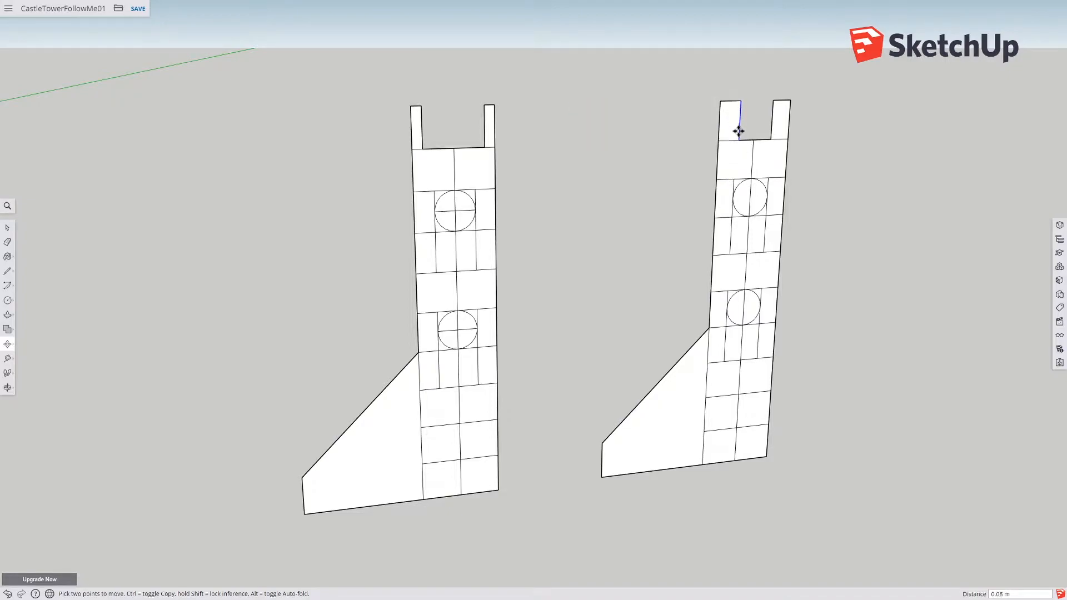
click(726, 180)
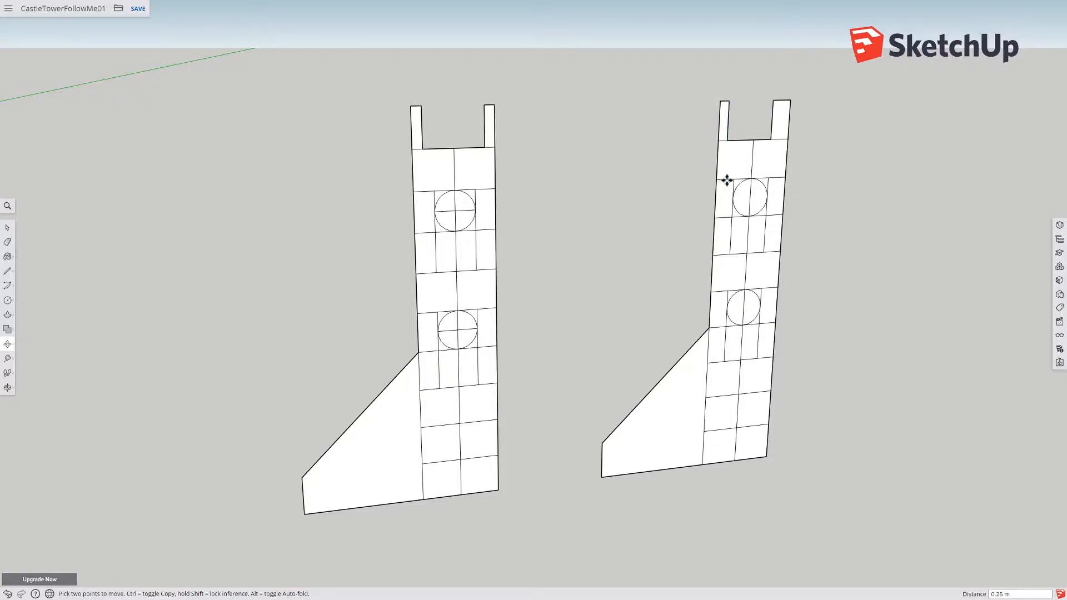
click(8, 228)
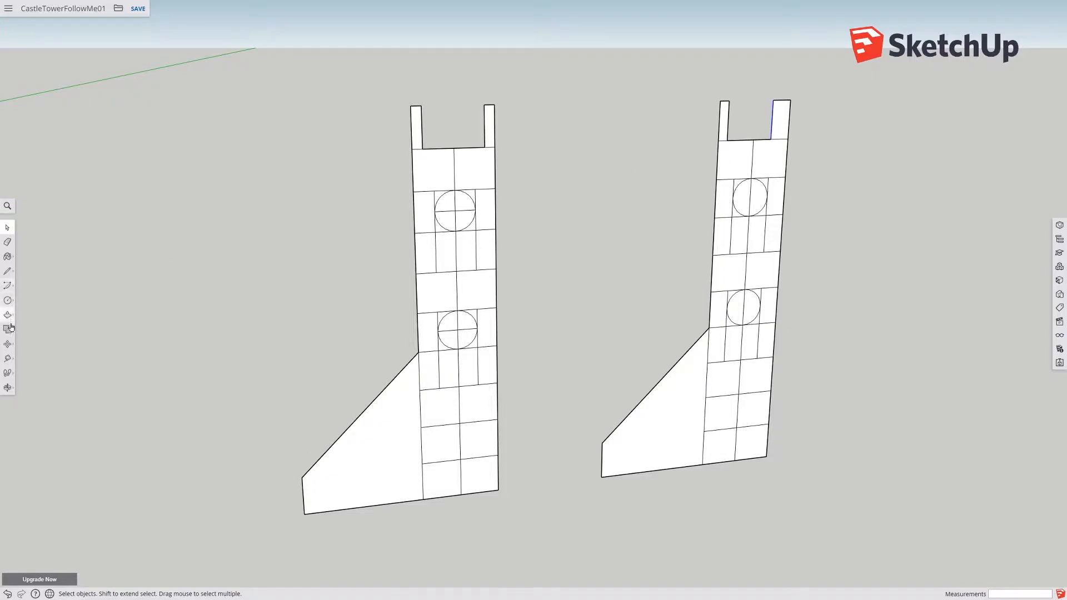
click(8, 344)
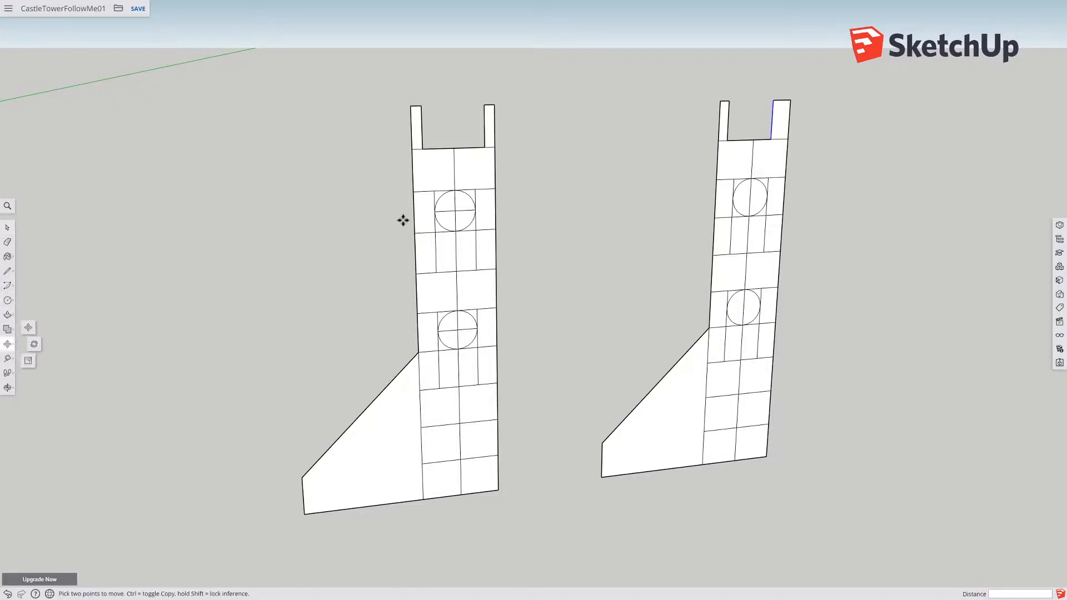
click(771, 132)
click(776, 174)
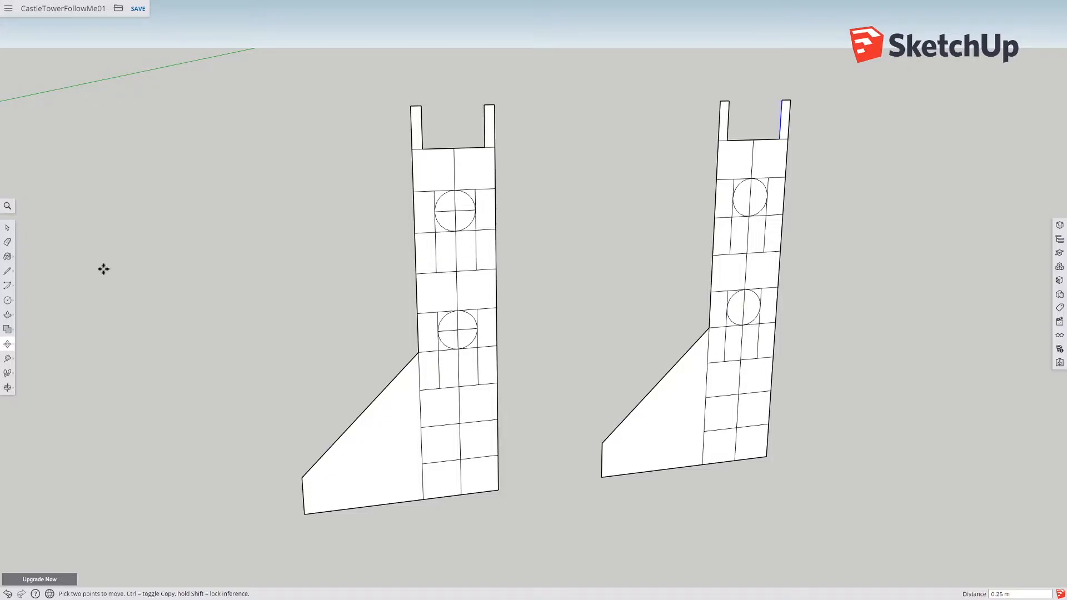
Step: Select the copied buttress profile and move it far away from the other pieces along the green axis
click(8, 229)
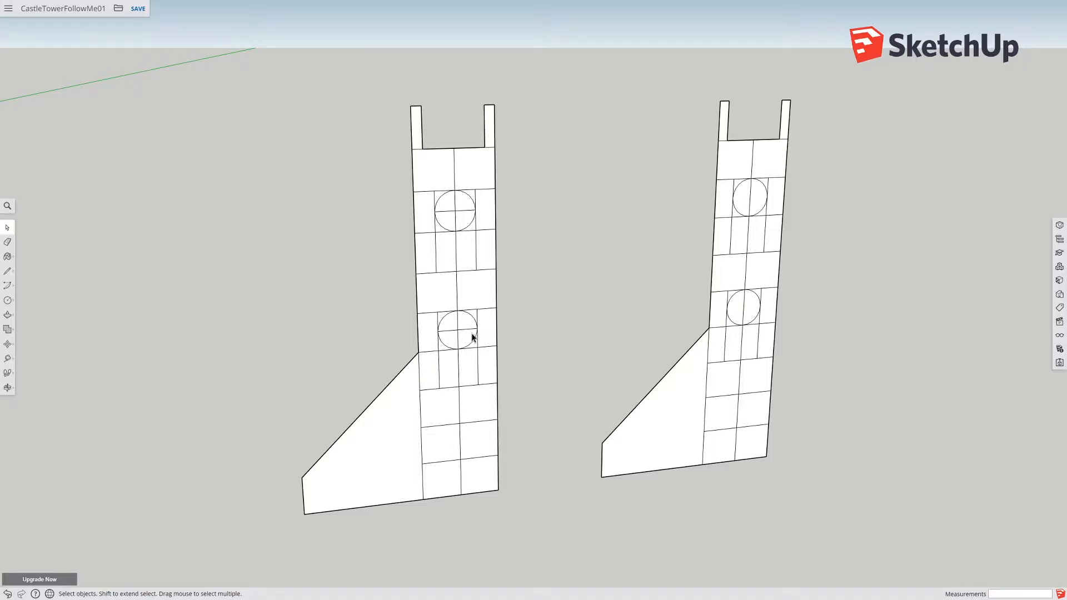
scroll(492, 344, down, 5)
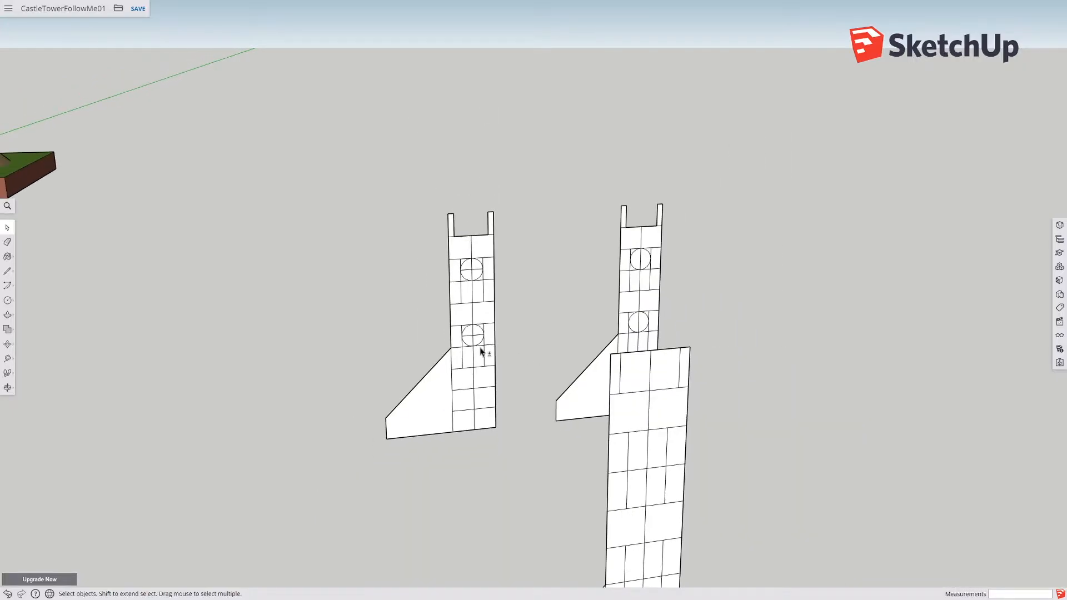
shift+middle_drag(481, 349, 775, 335)
scroll(473, 354, down, 3)
scroll(472, 357, down, 2)
middle_drag(282, 405, 314, 403)
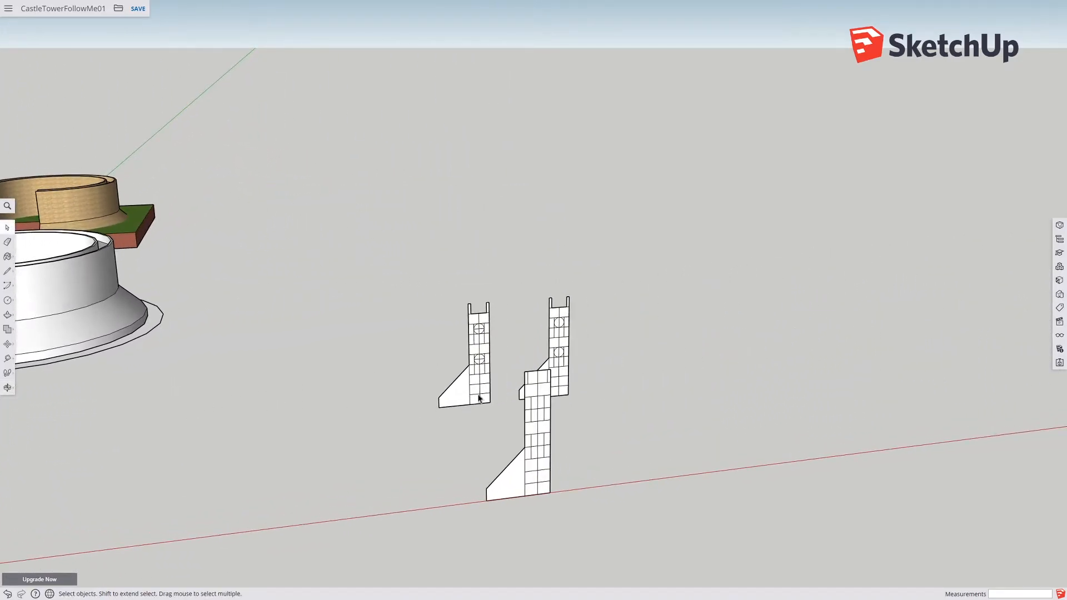
middle_drag(547, 345, 502, 297)
drag(499, 290, 582, 418)
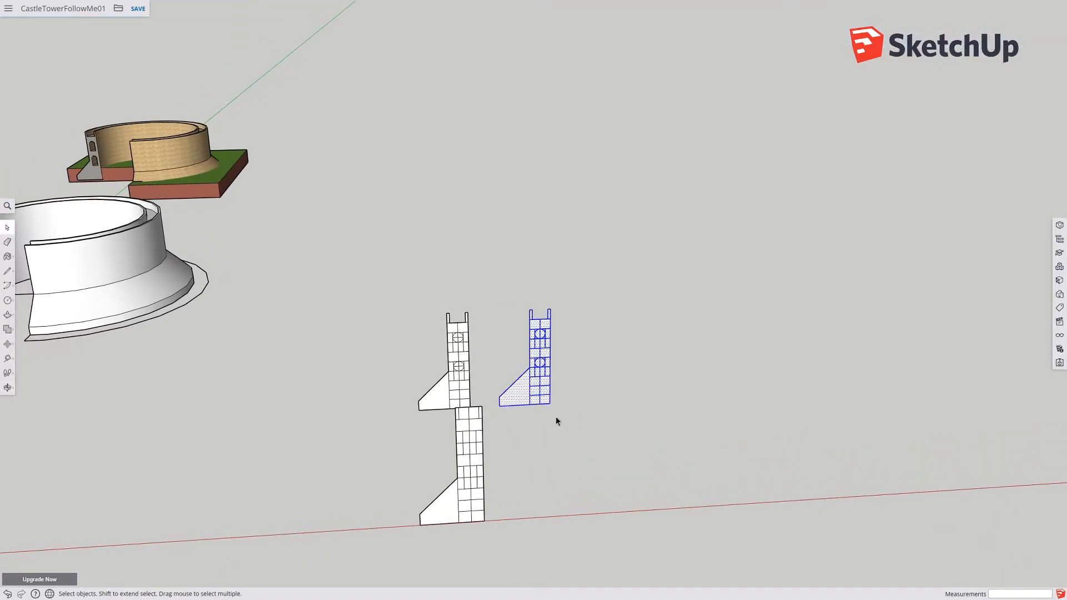
click(8, 344)
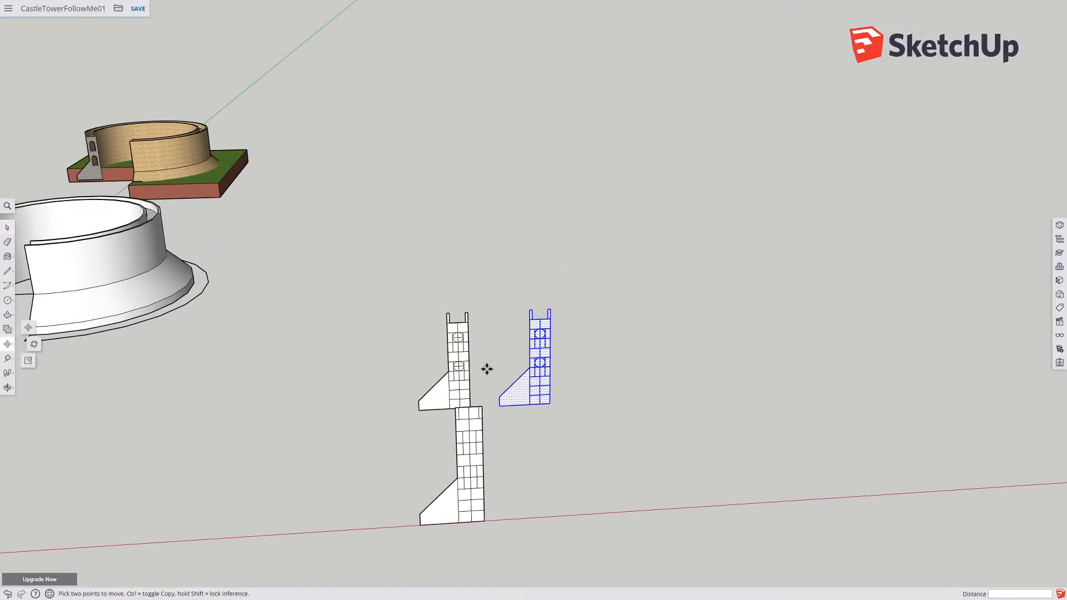
click(548, 403)
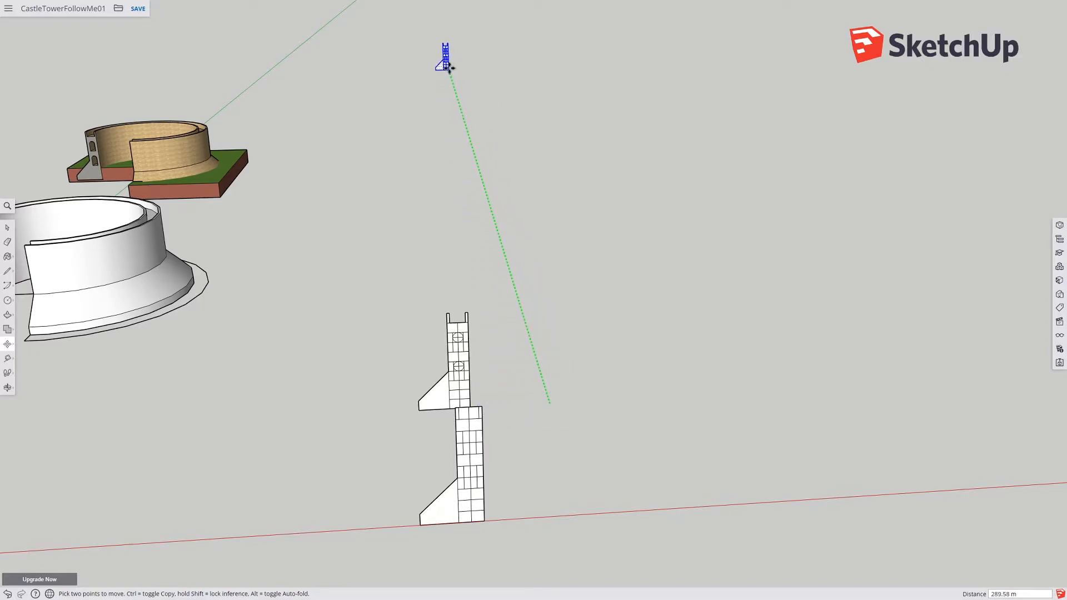
click(447, 53)
Step: Place the drawing axes with the origin at the profile's bottom inner corner, red along its base
middle_drag(449, 53, 472, 125)
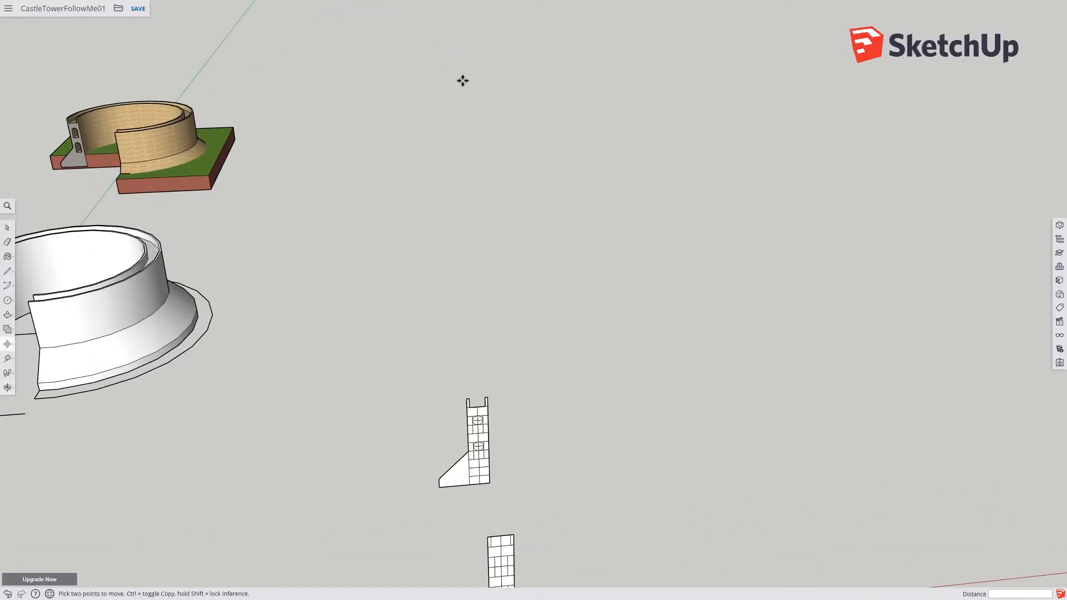
shift+middle_drag(463, 82, 471, 260)
scroll(428, 132, up, 10)
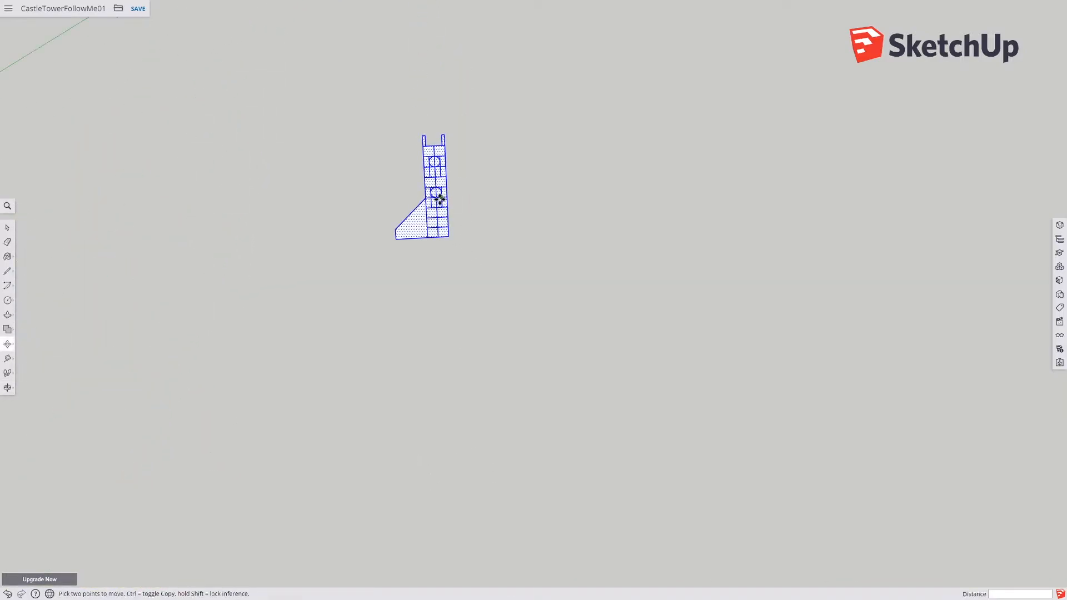
scroll(451, 251, up, 5)
mouse_move(648, 288)
middle_down()
mouse_move(539, 184)
mouse_move(663, 275)
middle_up()
key(m)
click(10, 390)
click(12, 376)
click(9, 359)
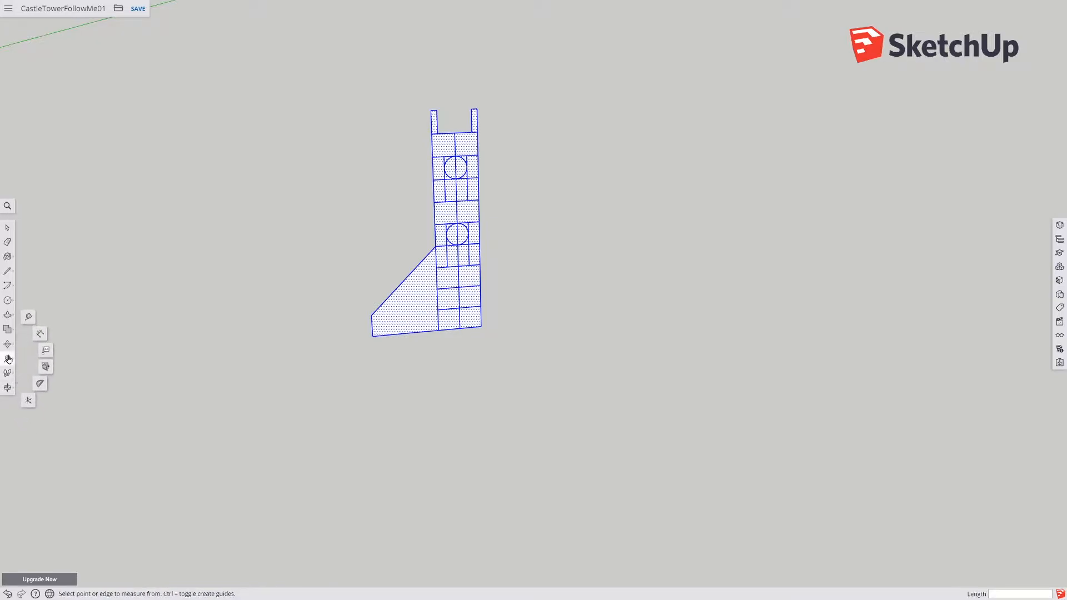
click(28, 401)
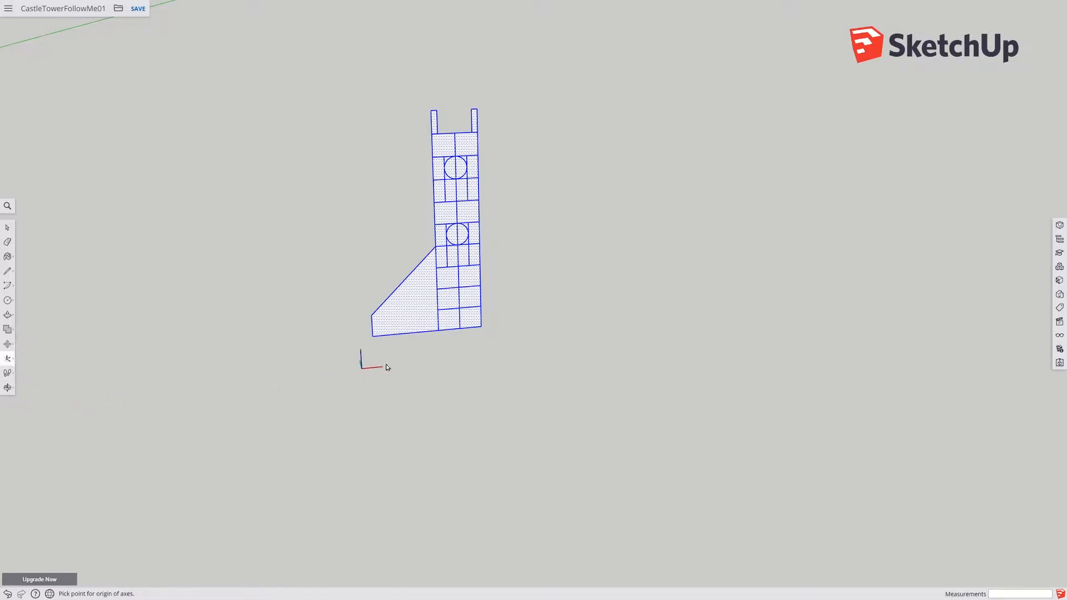
click(481, 328)
middle_drag(515, 372, 397, 360)
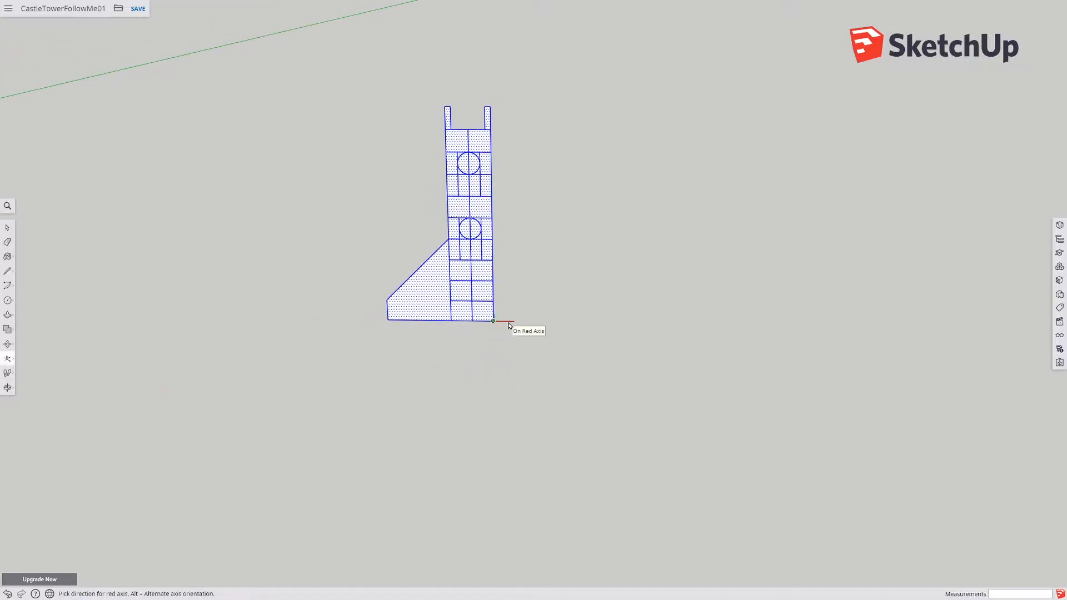
click(509, 325)
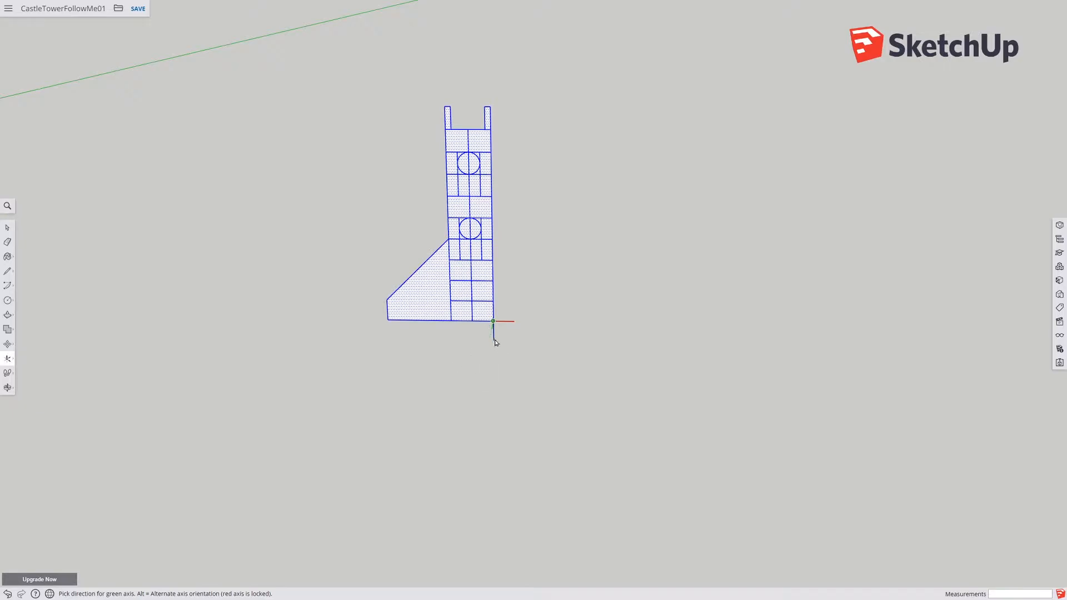
click(503, 283)
Step: Erase the lower halves and inner lines of both circles to turn them into arched window outlines
scroll(563, 333, up, 3)
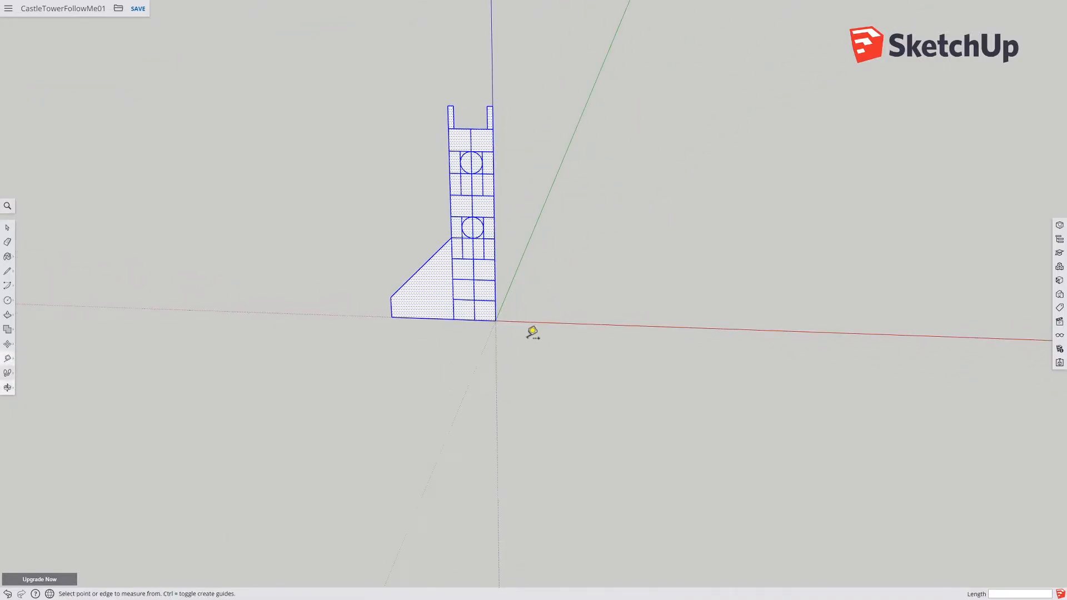
middle_drag(414, 365, 310, 407)
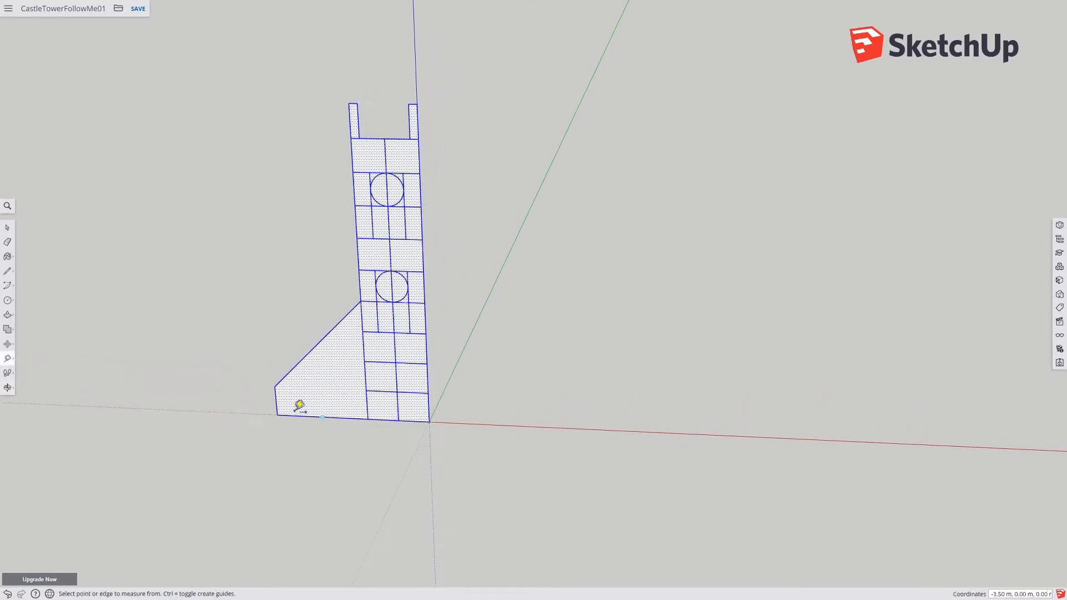
middle_drag(311, 356, 431, 321)
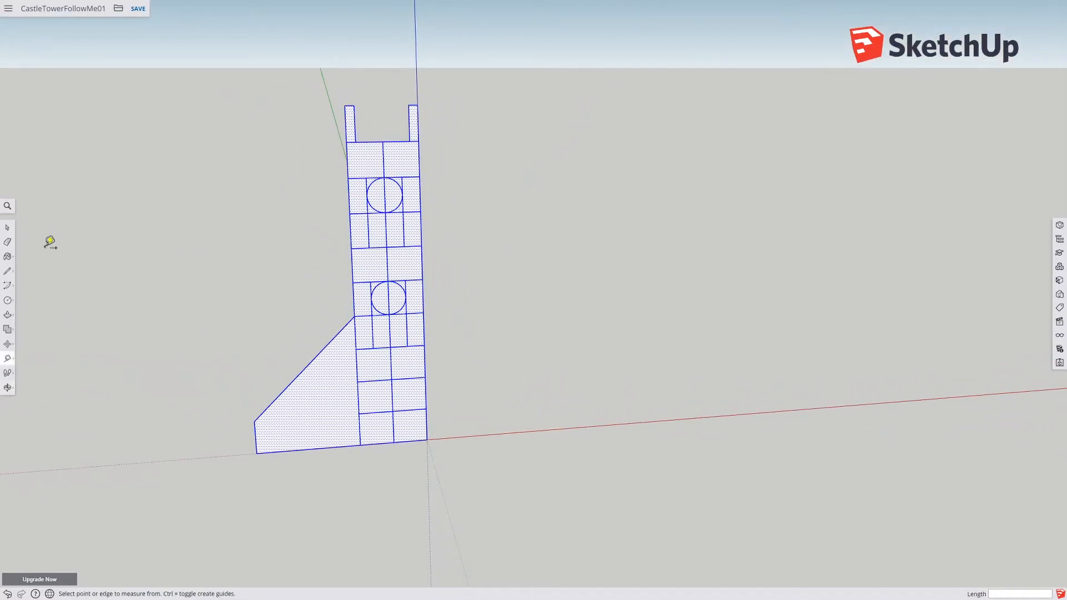
click(7, 242)
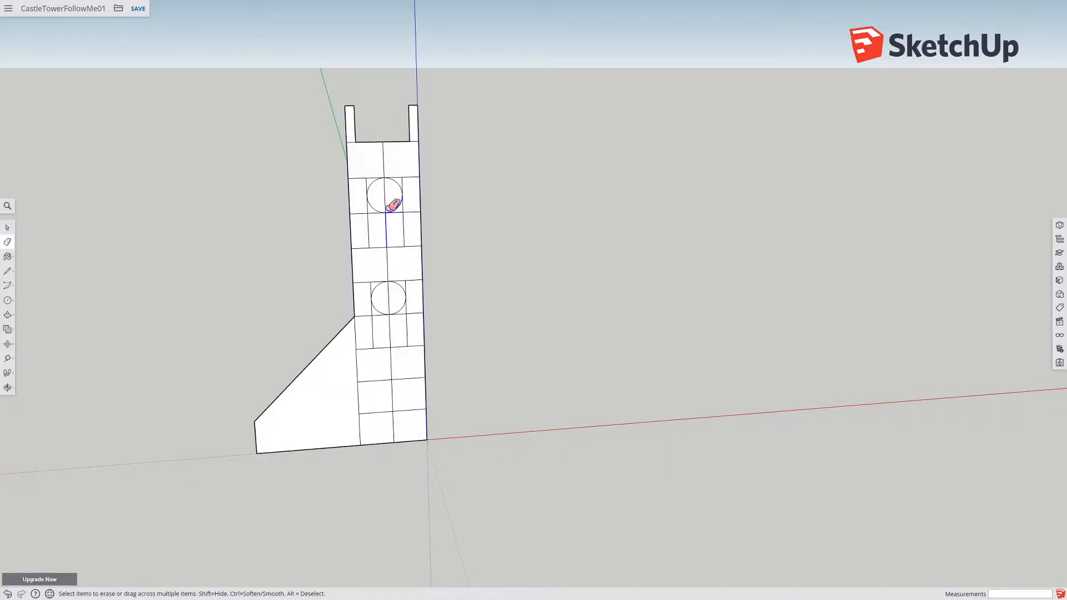
drag(387, 220, 400, 212)
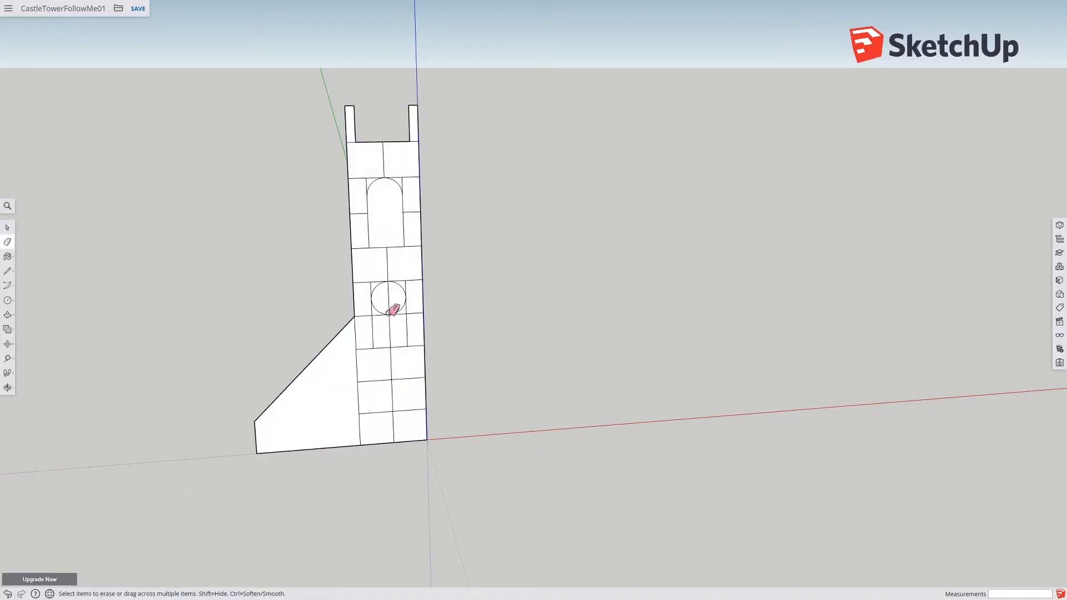
drag(395, 306, 398, 309)
Step: Delete the faces inside both arched windows to make openings
click(11, 232)
click(388, 233)
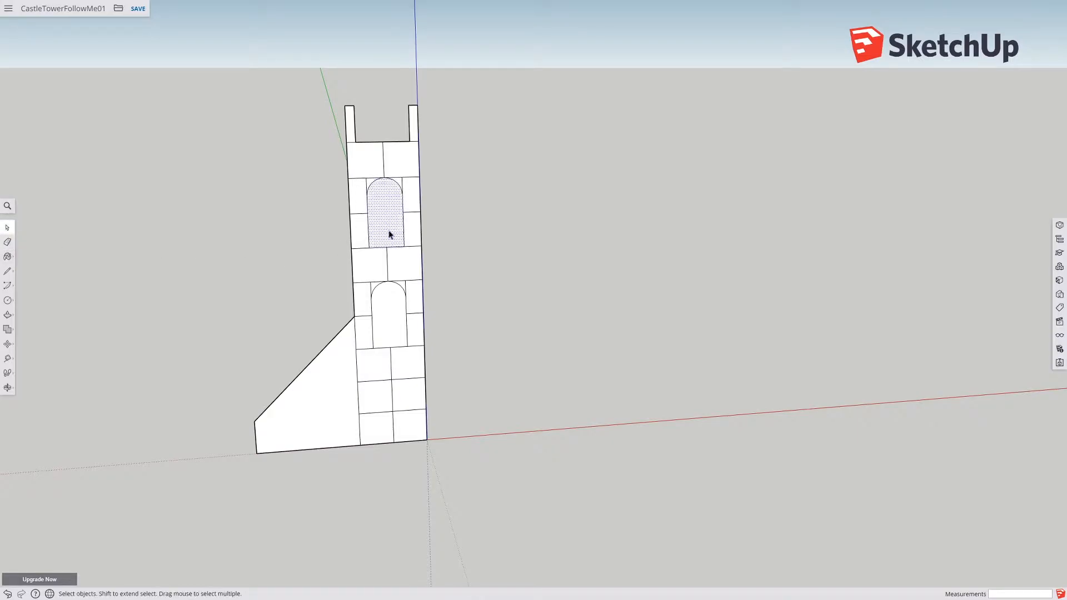
key(Delete)
click(389, 327)
key(Delete)
Step: Erase all remaining division lines across the profile, leaving only the outline and window openings
middle_drag(398, 325, 341, 331)
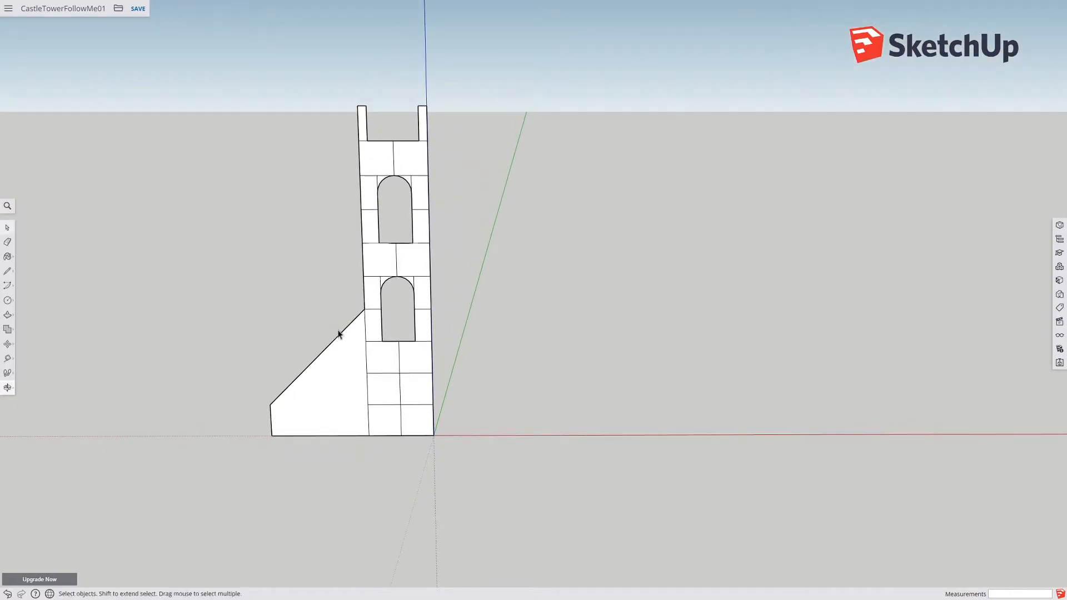
click(7, 241)
mouse_move(378, 173)
mouse_down()
mouse_move(400, 157)
mouse_move(411, 174)
mouse_move(381, 172)
mouse_move(372, 195)
mouse_move(371, 239)
mouse_move(405, 245)
mouse_up()
scroll(400, 249, up, 4)
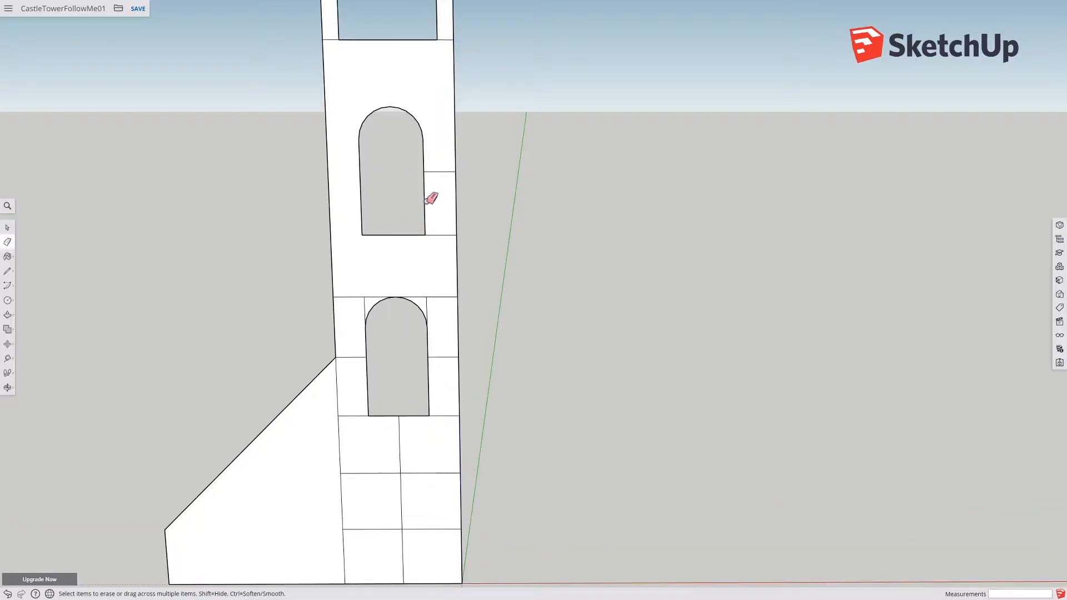
click(436, 235)
click(438, 172)
mouse_move(432, 269)
mouse_down()
mouse_move(438, 296)
mouse_move(362, 304)
mouse_up()
drag(360, 347, 359, 365)
mouse_move(360, 407)
mouse_down()
mouse_move(382, 432)
mouse_move(417, 429)
mouse_up()
drag(446, 349, 443, 375)
drag(441, 422, 439, 420)
mouse_move(421, 472)
mouse_down()
mouse_move(394, 472)
mouse_move(404, 481)
mouse_up()
mouse_move(414, 555)
mouse_down()
mouse_move(398, 522)
mouse_move(416, 537)
mouse_move(426, 451)
mouse_up()
scroll(426, 439, down, 2)
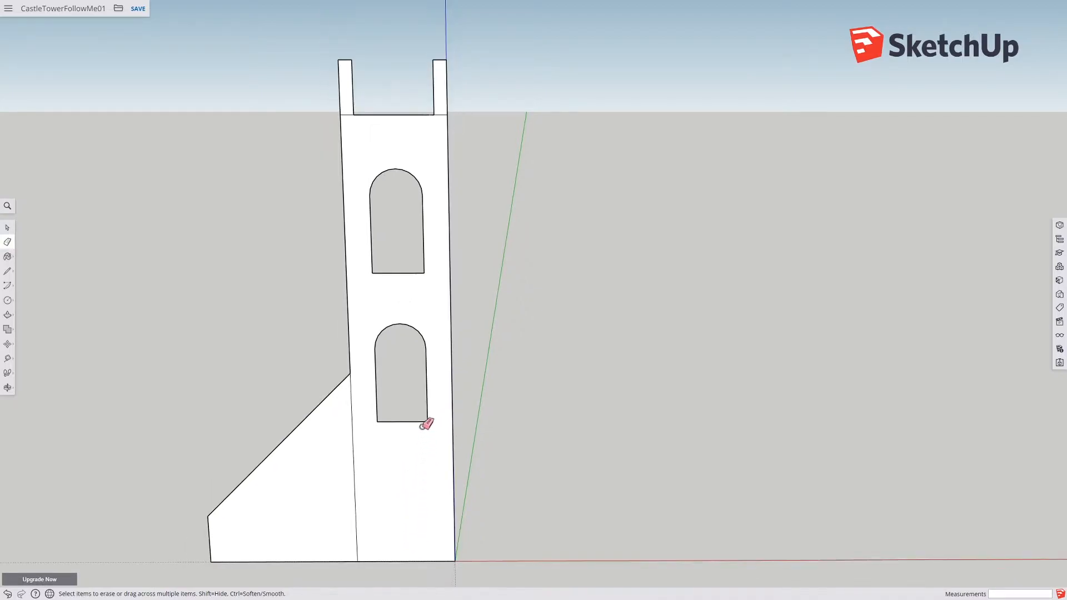
scroll(445, 124, up, 1)
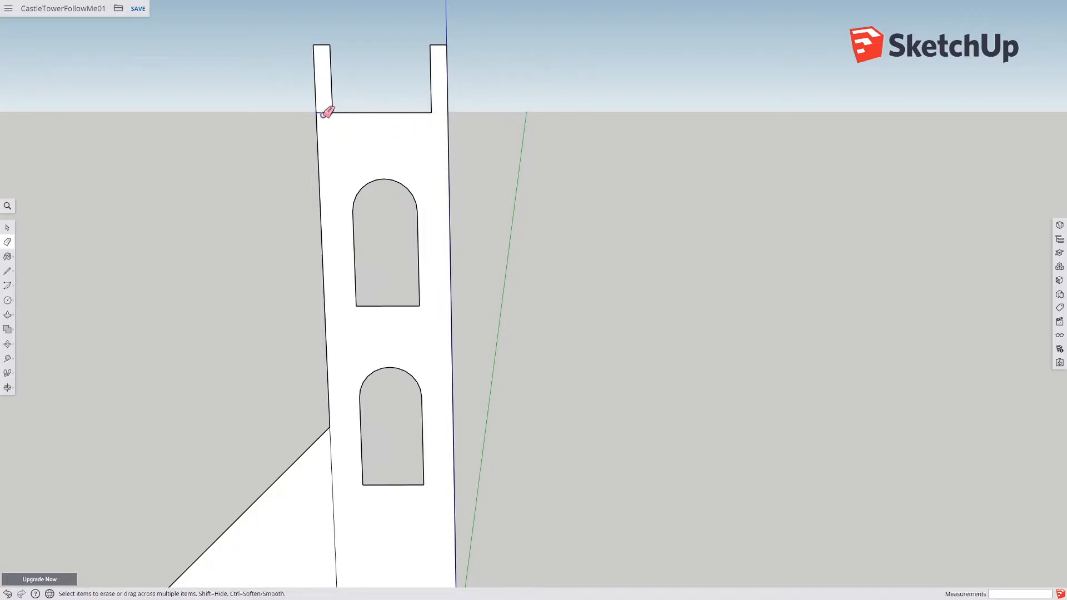
scroll(340, 278, down, 1)
shift+middle_drag(365, 466, 373, 319)
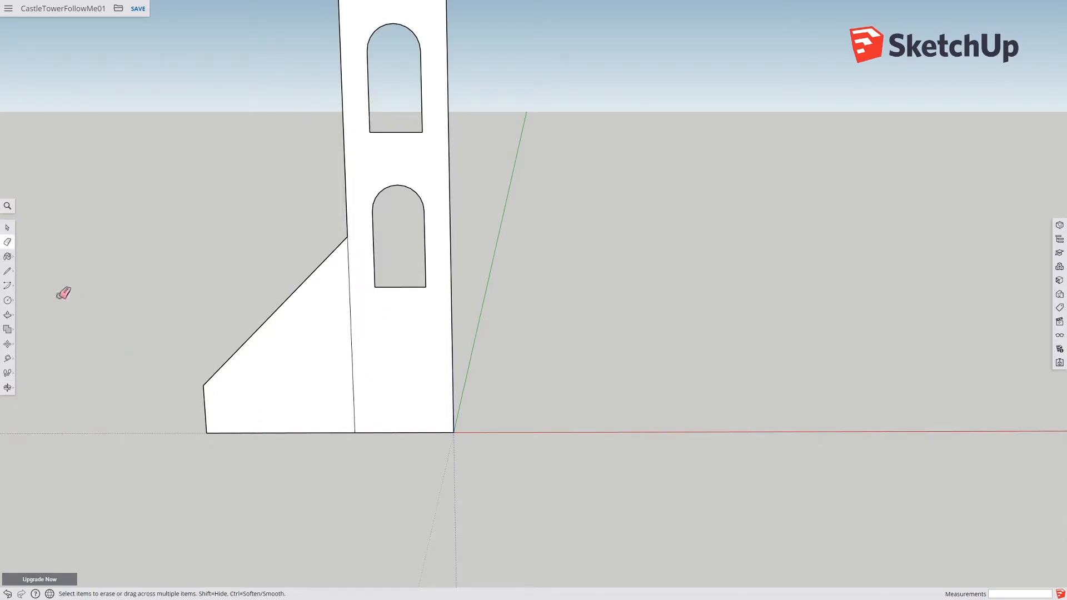
Step: Draw a line along the red axis from the profile's bottom inner corner, about 9.7 m long
click(7, 271)
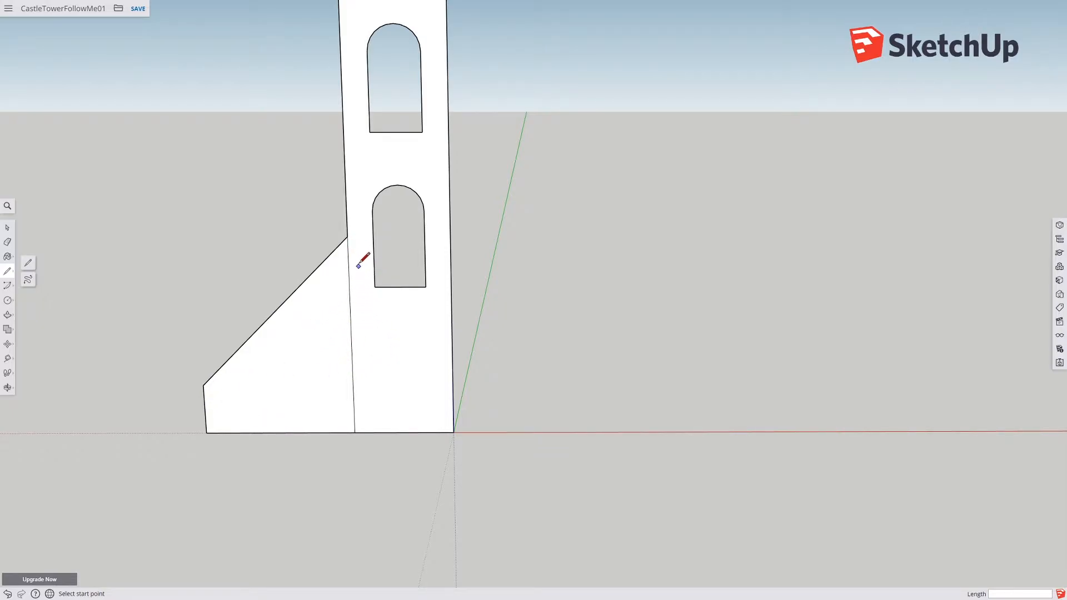
scroll(354, 360, down, 3)
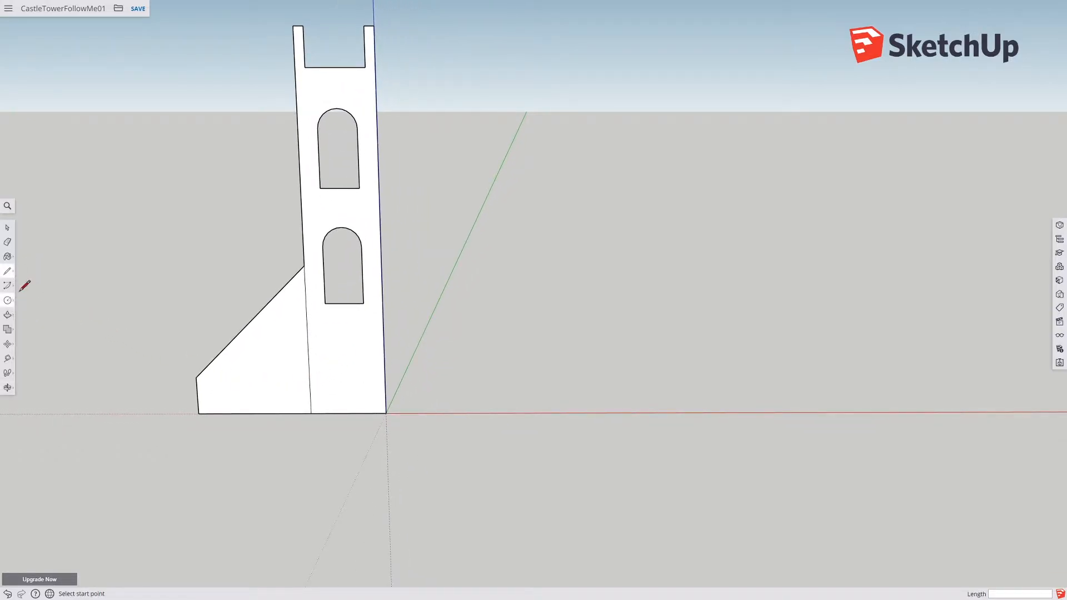
scroll(552, 400, down, 3)
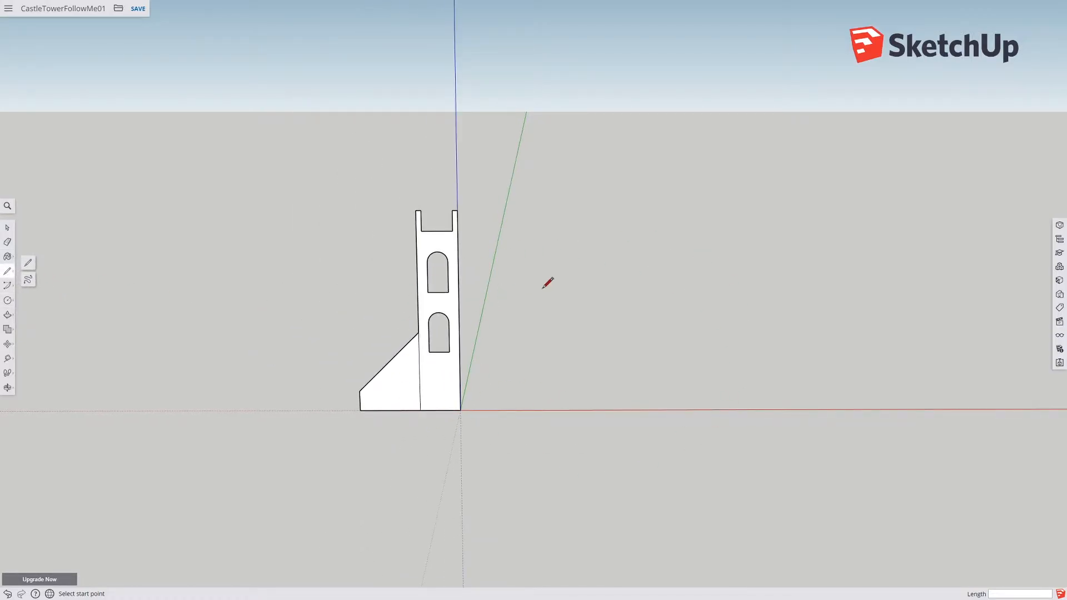
shift+middle_drag(565, 433, 397, 419)
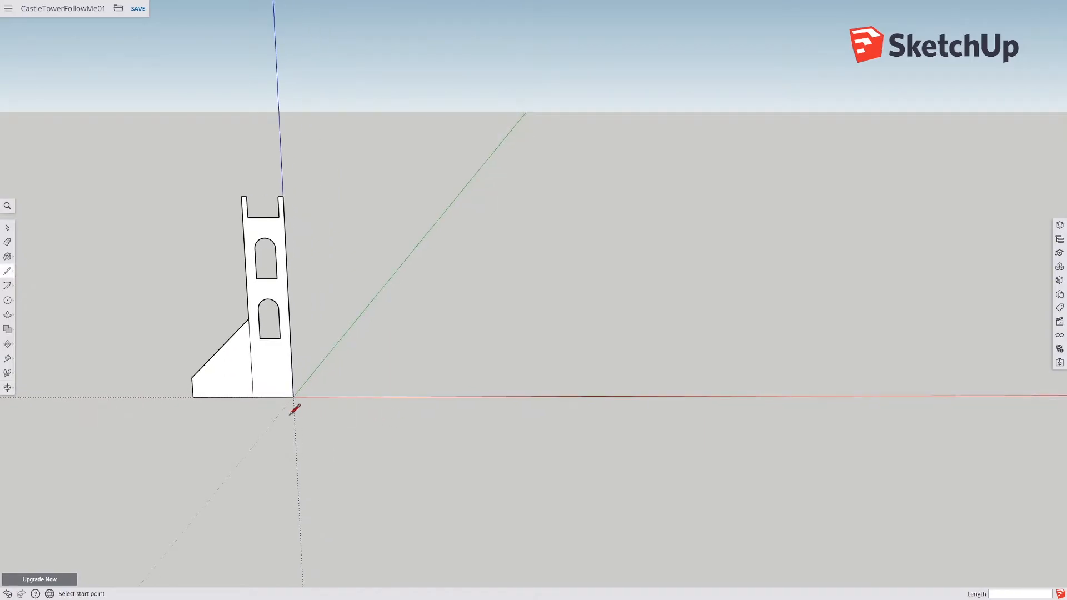
mouse_move(7, 271)
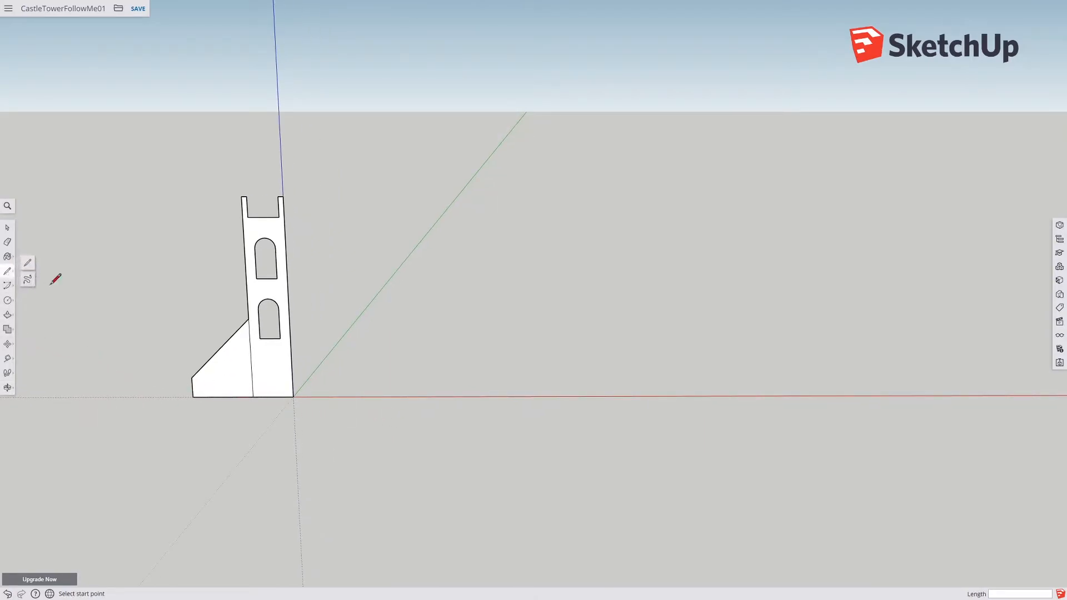
click(293, 396)
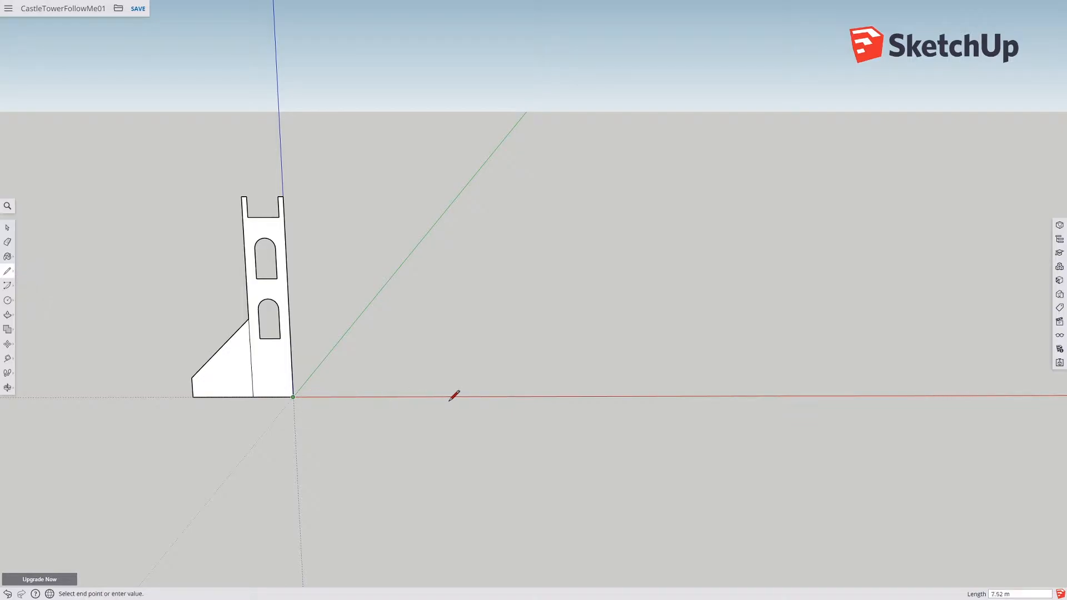
click(491, 396)
key(Escape)
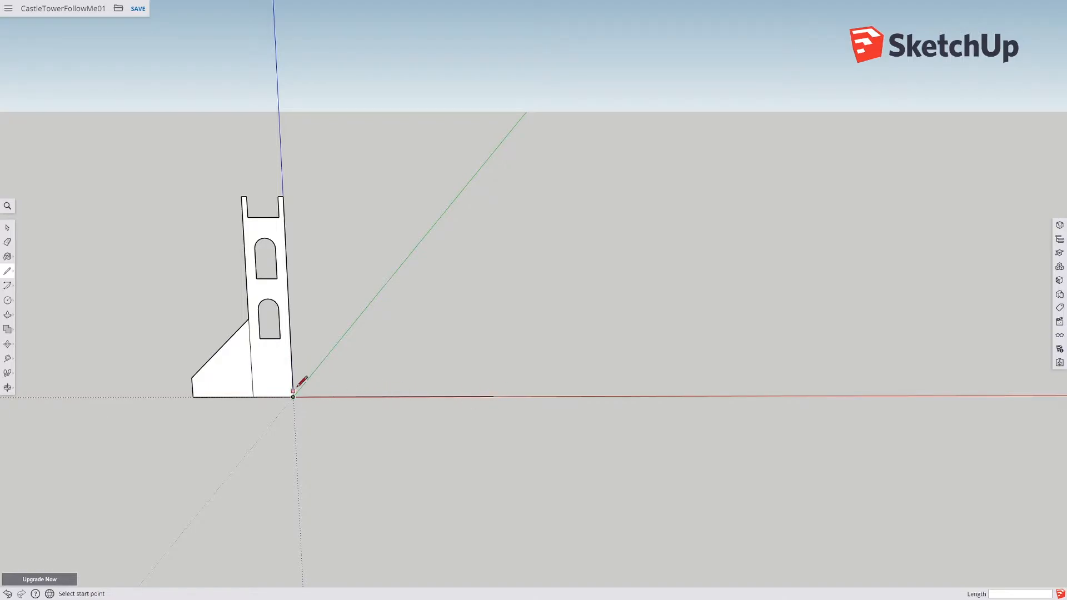
click(7, 300)
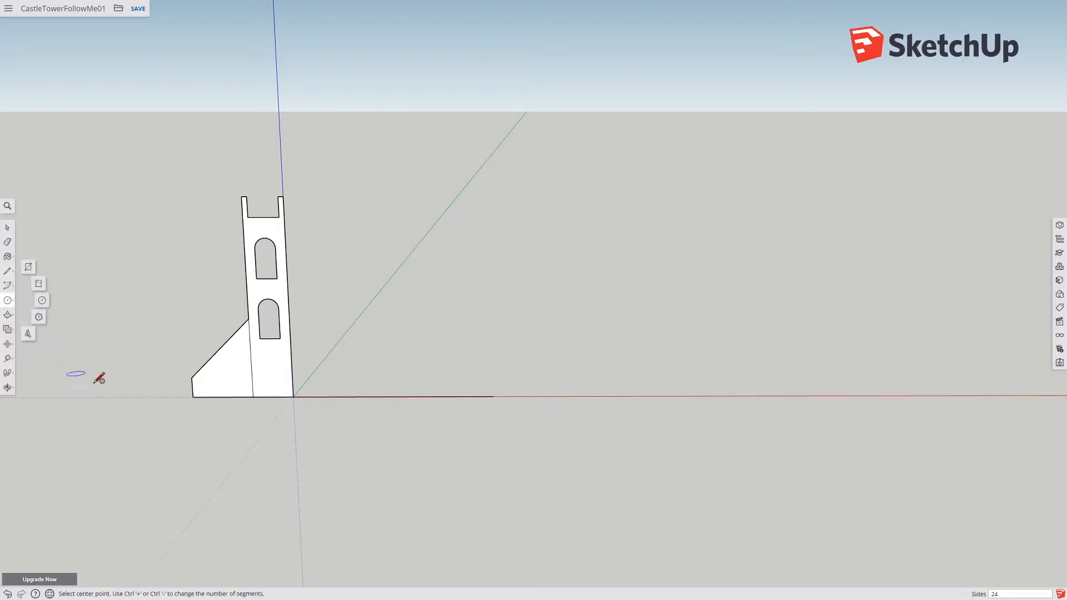
click(493, 396)
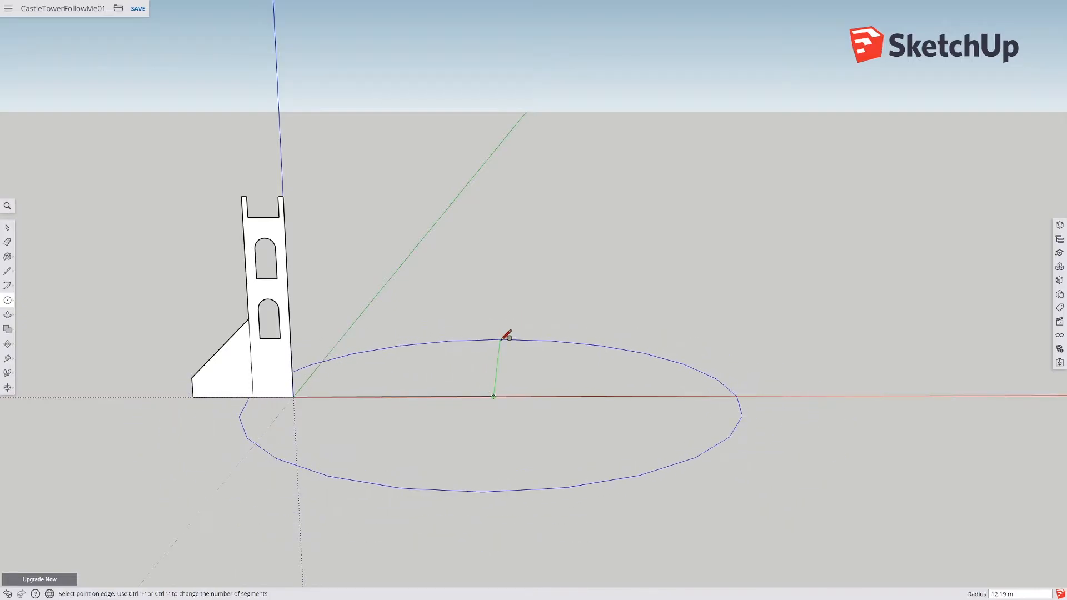
key(Escape)
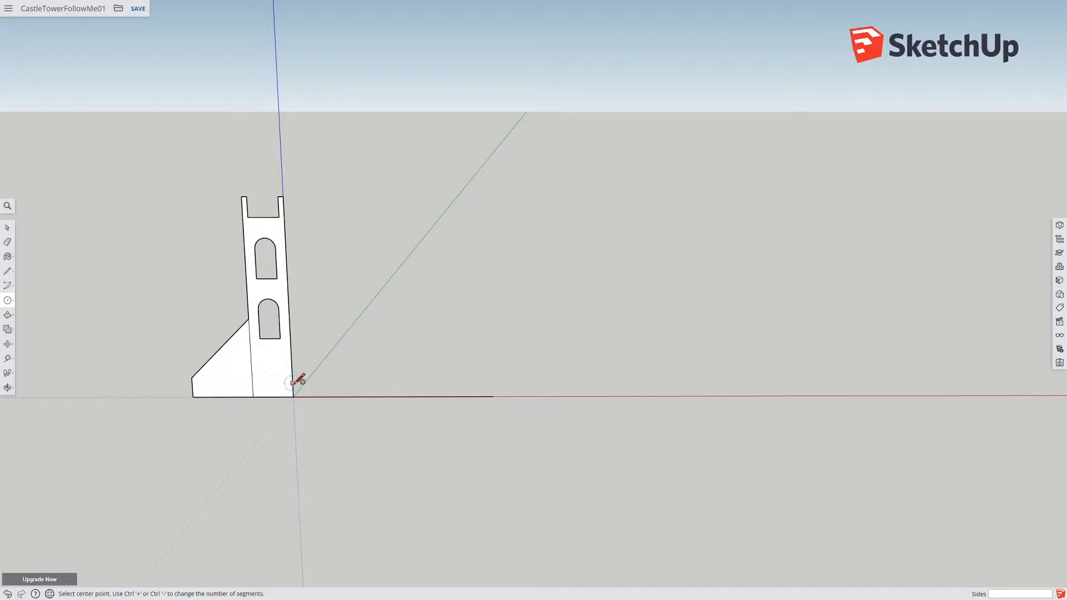
Step: Draw a small rectangle on the ground and push/pull it into a box
click(8, 300)
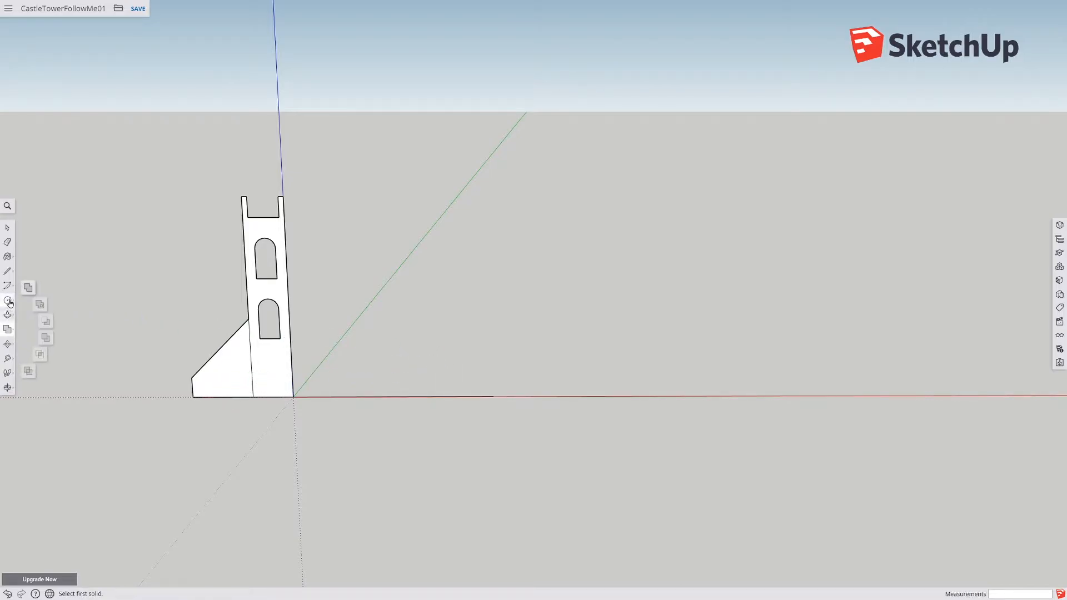
click(28, 268)
click(451, 315)
click(472, 330)
click(9, 315)
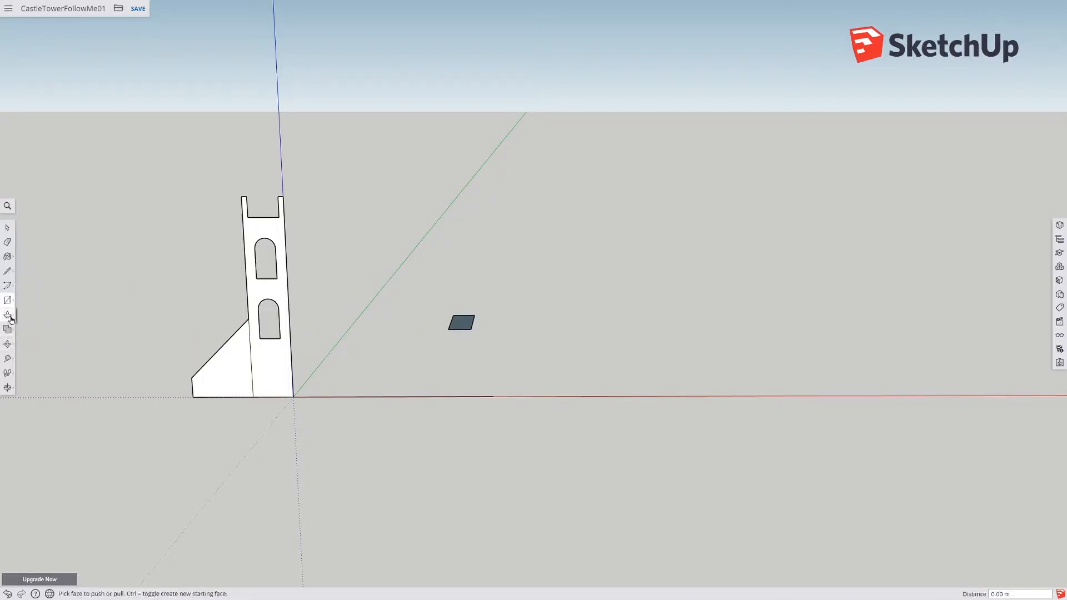
click(457, 325)
click(469, 309)
Step: Select and delete the box, then undo the deletion
click(7, 329)
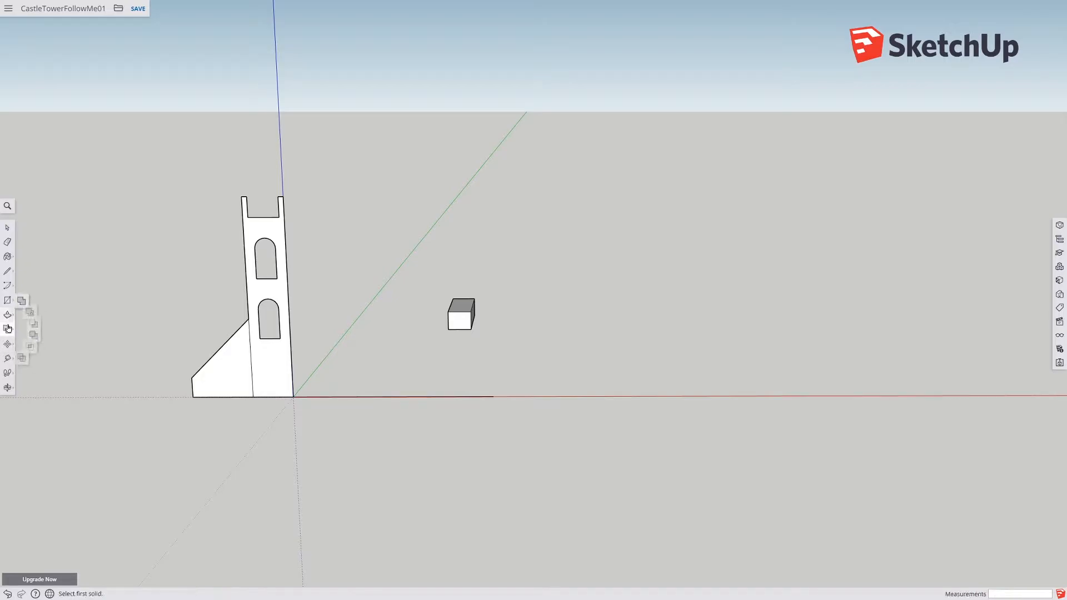
click(7, 315)
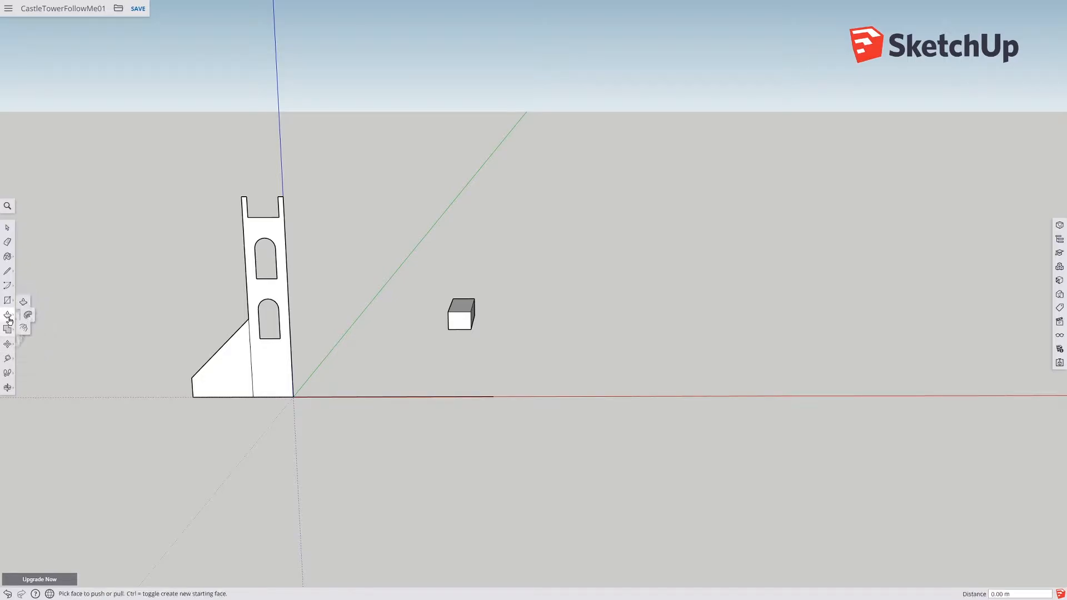
click(7, 300)
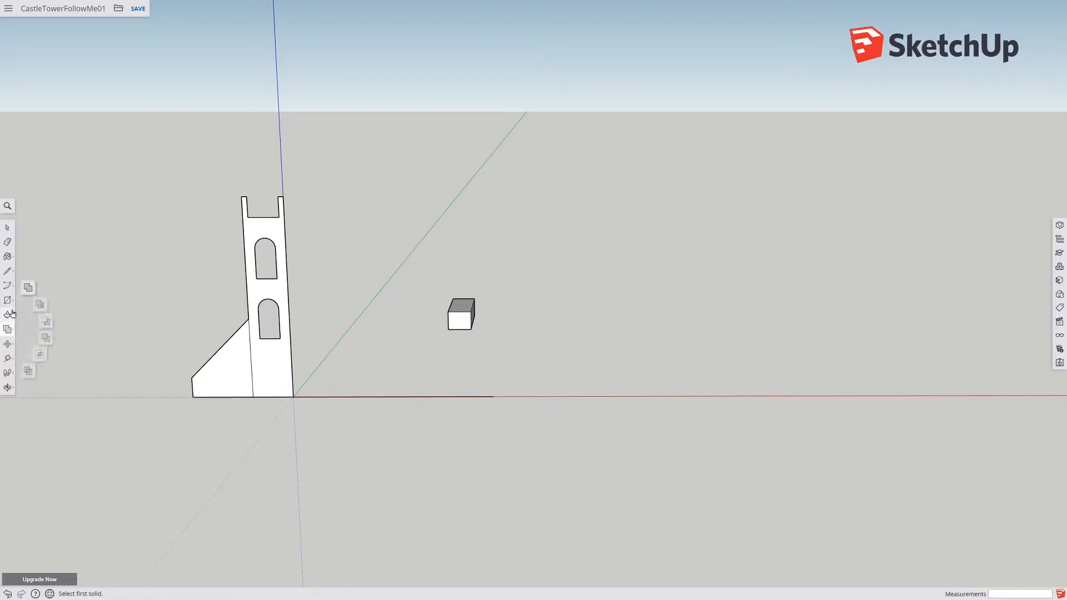
click(42, 303)
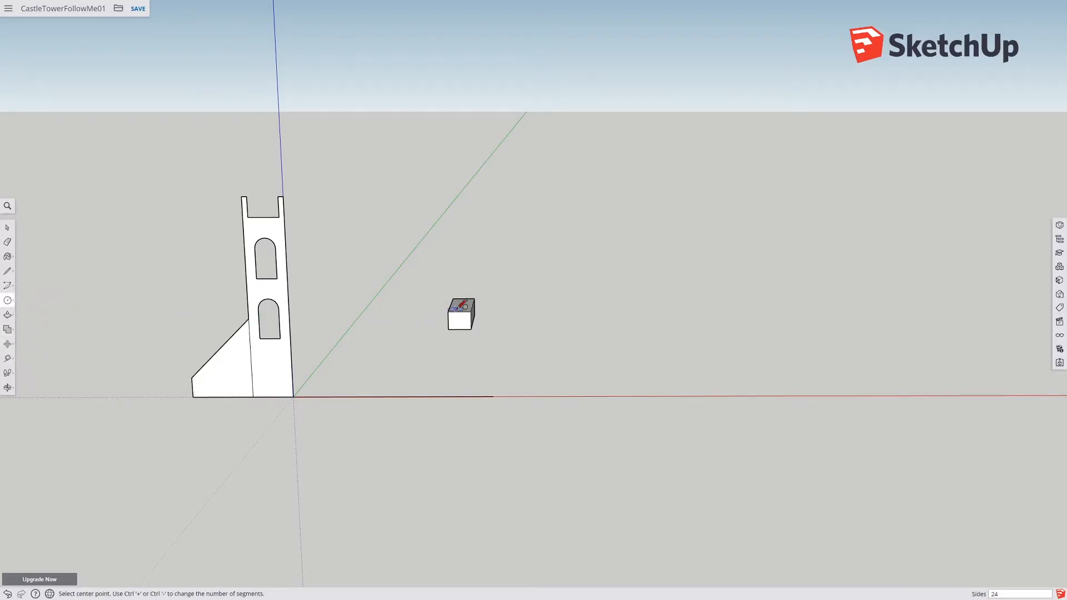
middle_drag(476, 305, 548, 313)
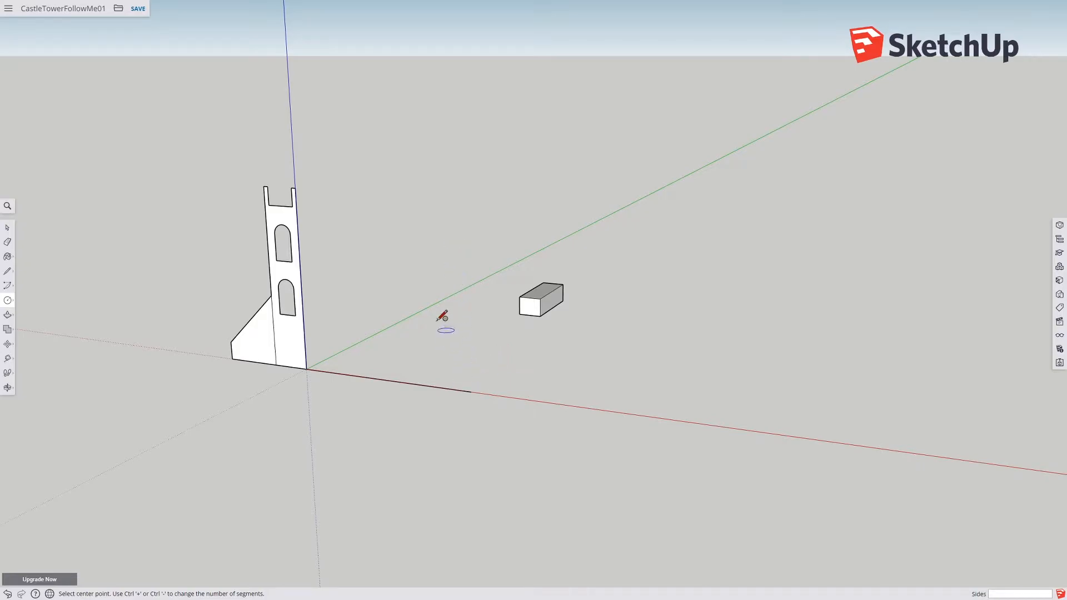
click(7, 228)
drag(445, 255, 601, 344)
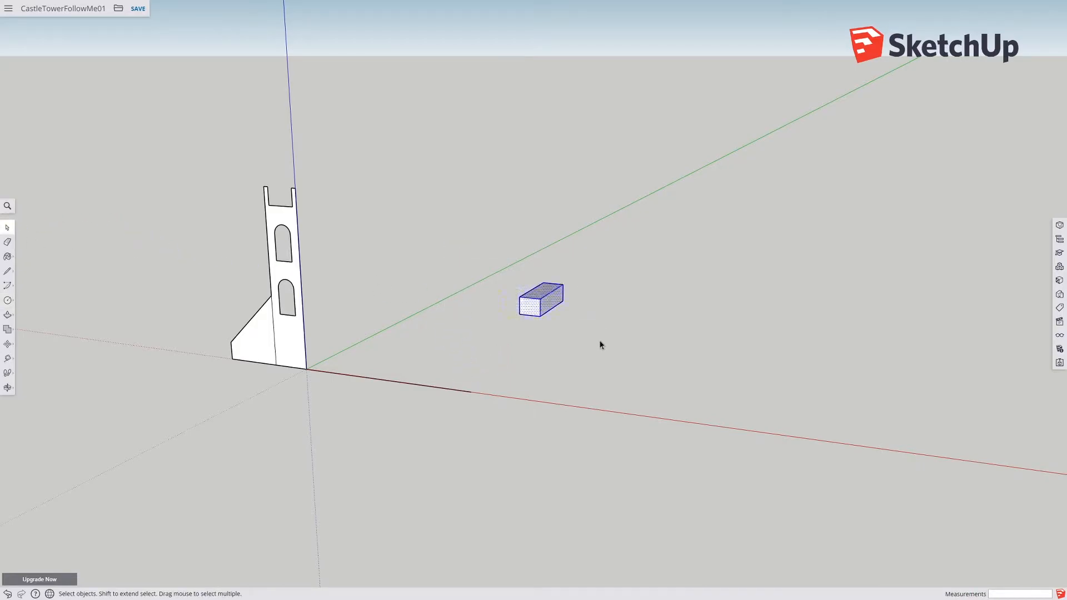
key(Delete)
middle_drag(514, 357, 445, 384)
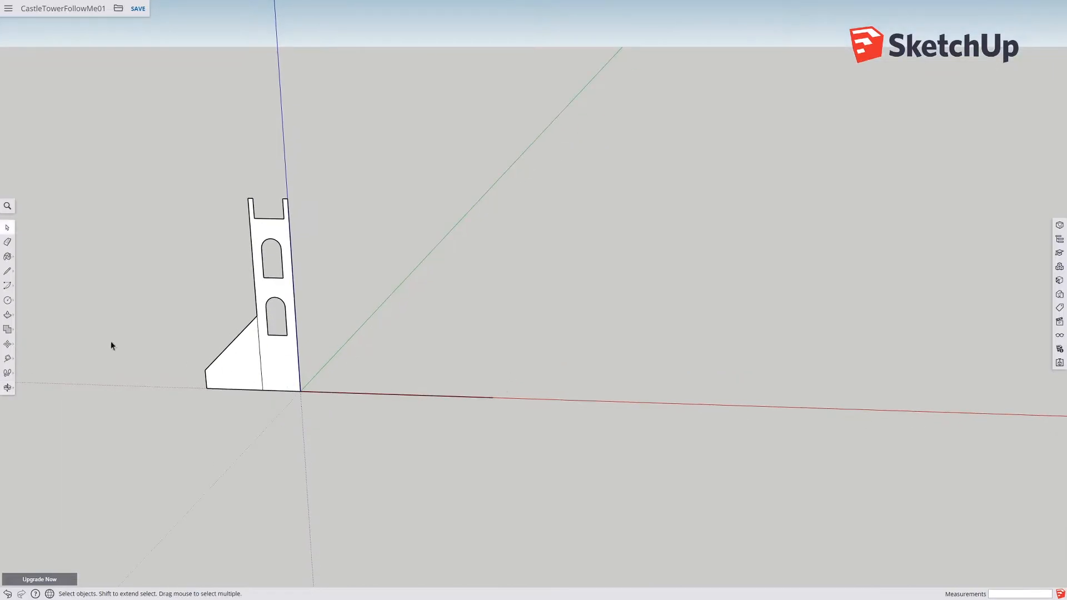
key(ctrl+z)
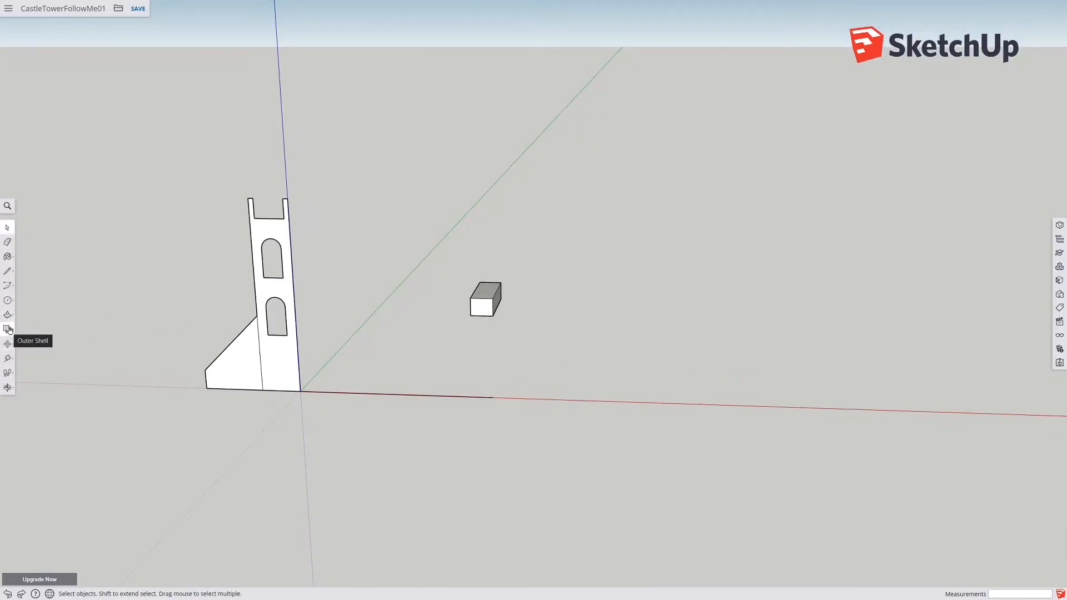
click(8, 300)
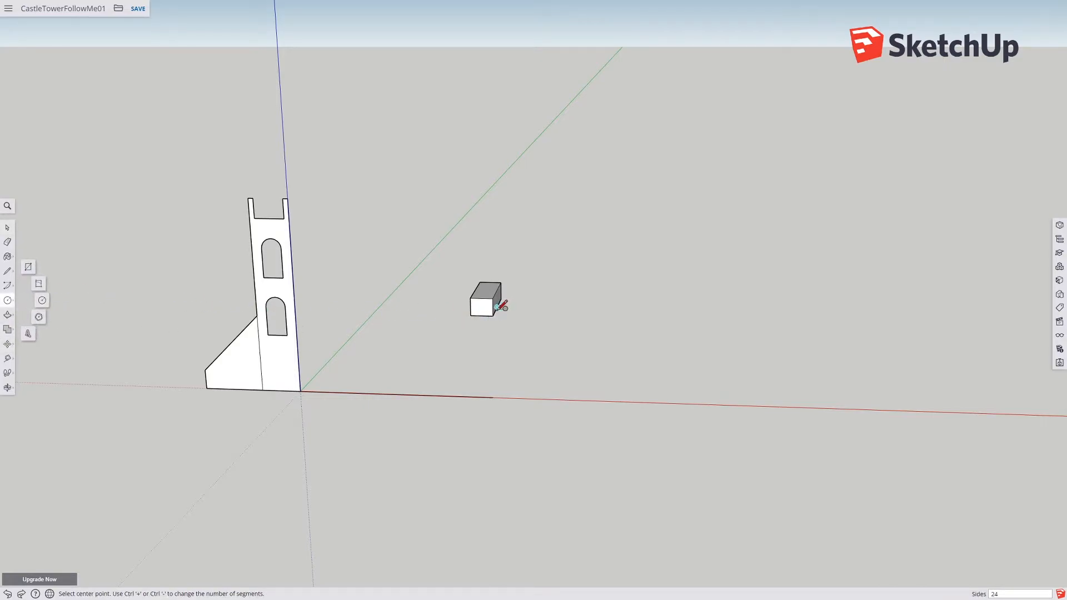
scroll(493, 315, up, 3)
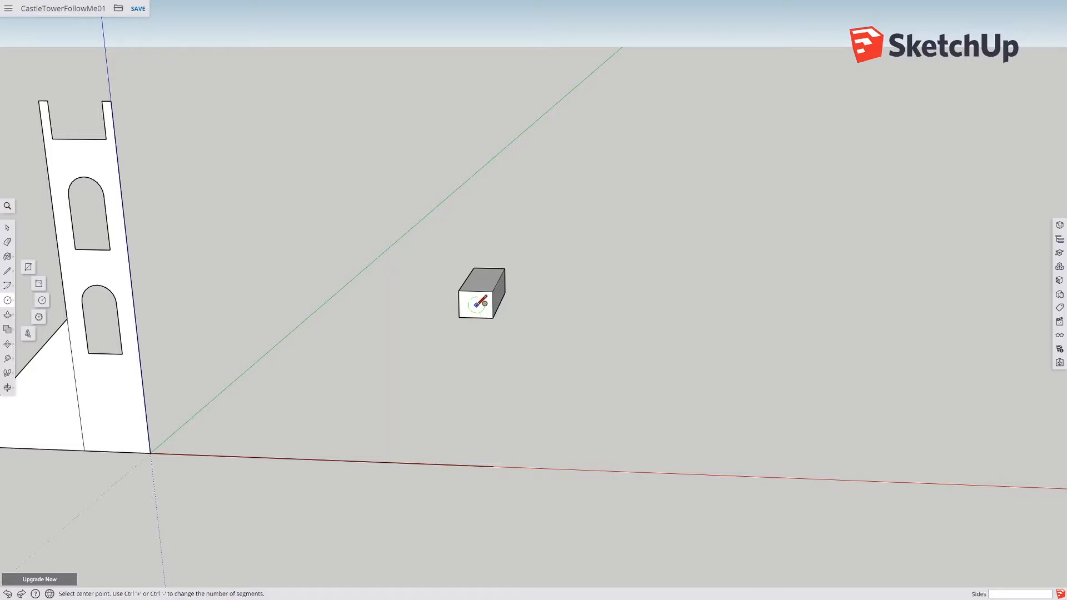
key(shift)
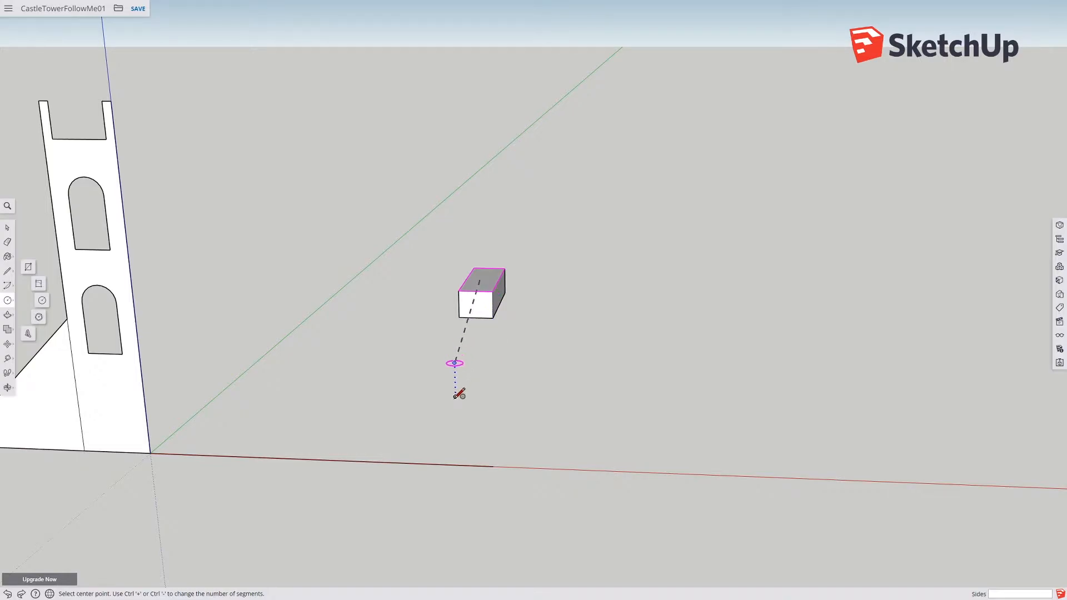
key(shift)
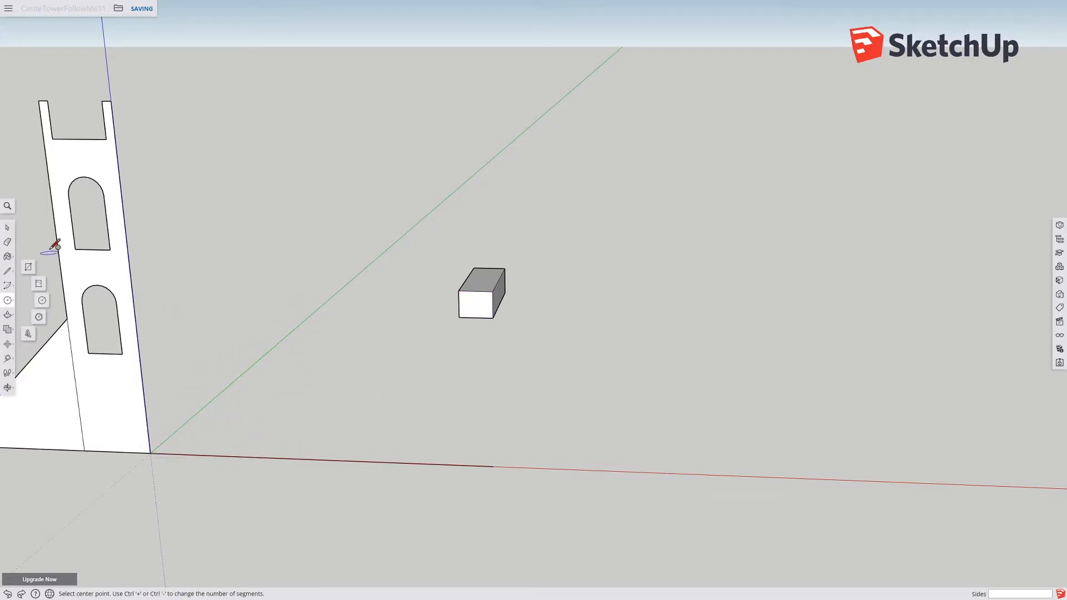
Step: Select and delete the test box
click(7, 227)
scroll(267, 300, down, 2)
drag(349, 252, 484, 335)
key(Delete)
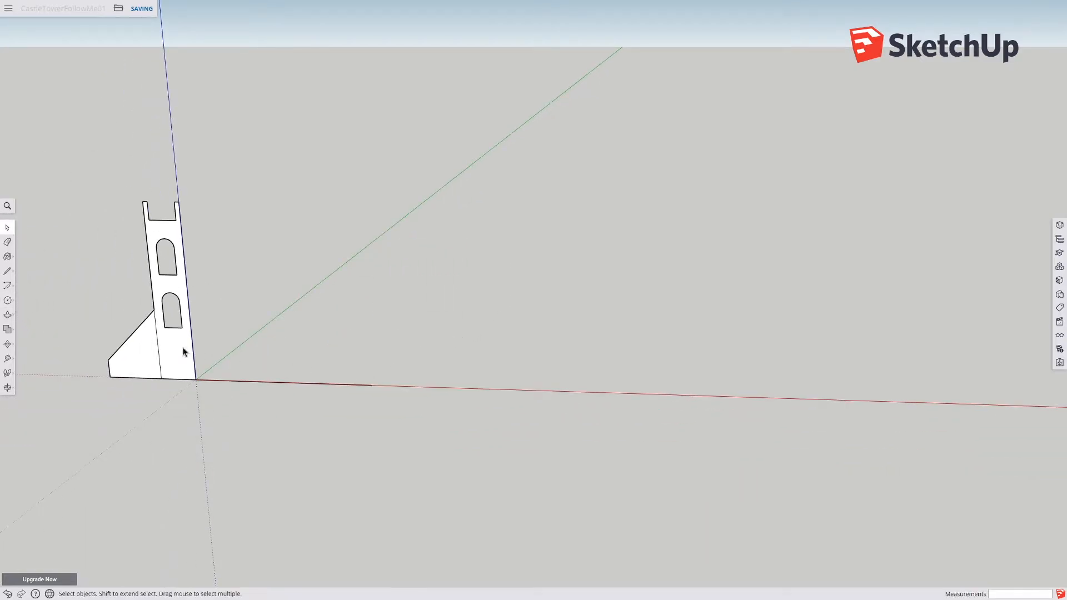
Step: Draw a circle centered at the line's far end, its radius reaching the red axis beyond the profile's outer edge
click(7, 315)
middle_drag(83, 323, 341, 326)
key(c)
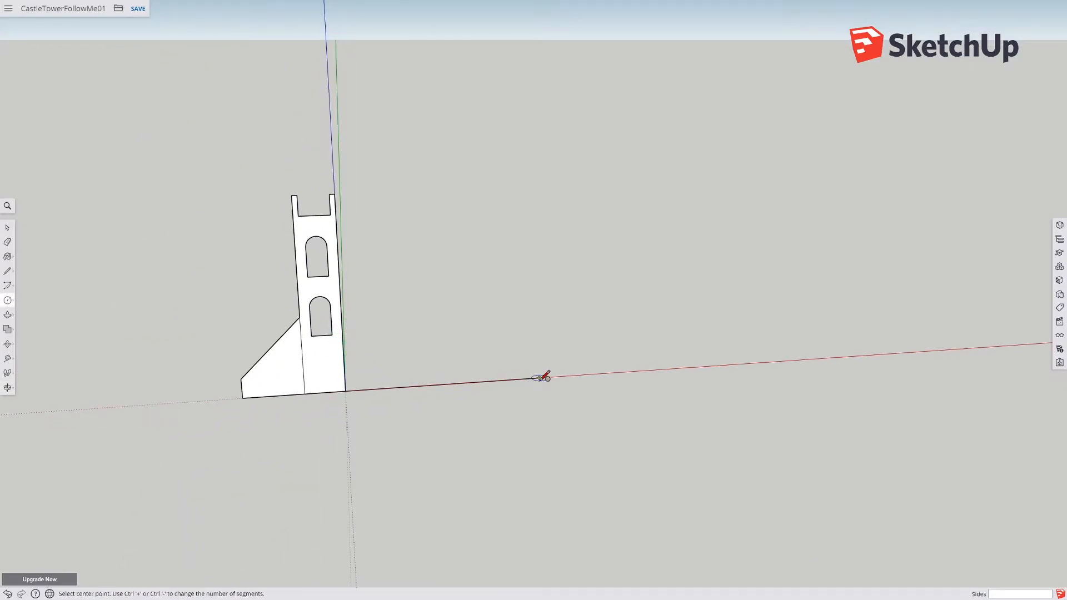
click(539, 377)
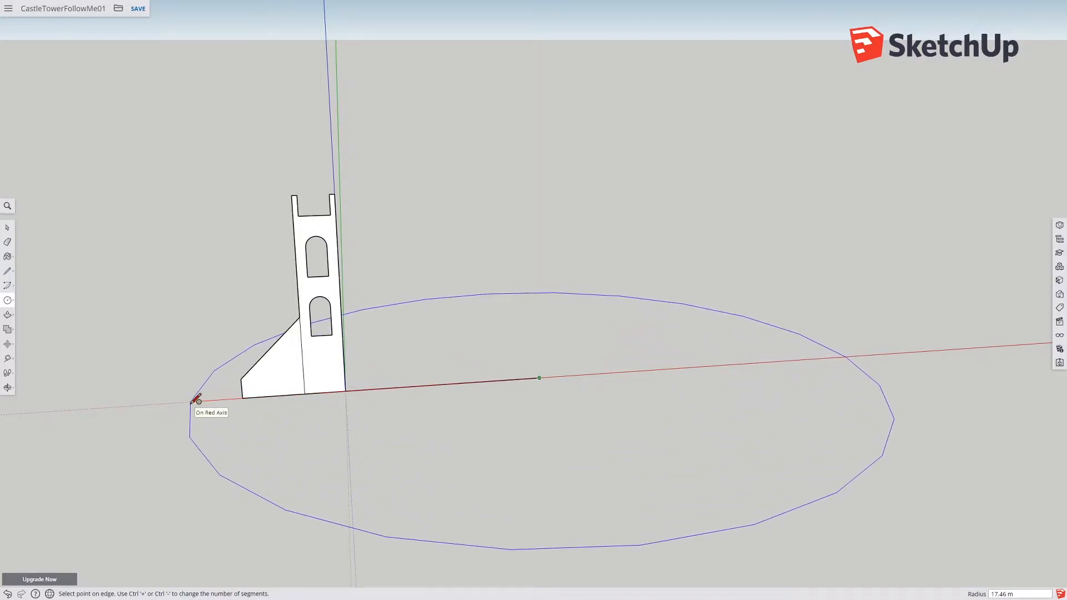
click(199, 400)
Step: Delete the circle's face and its outline
click(9, 228)
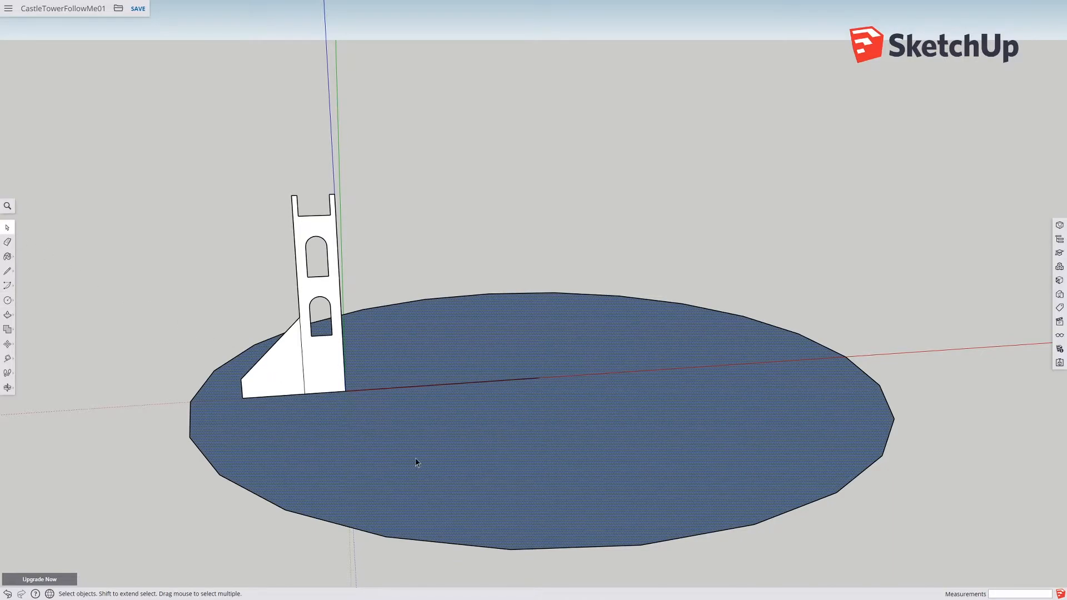
key(Delete)
middle_drag(721, 340, 512, 395)
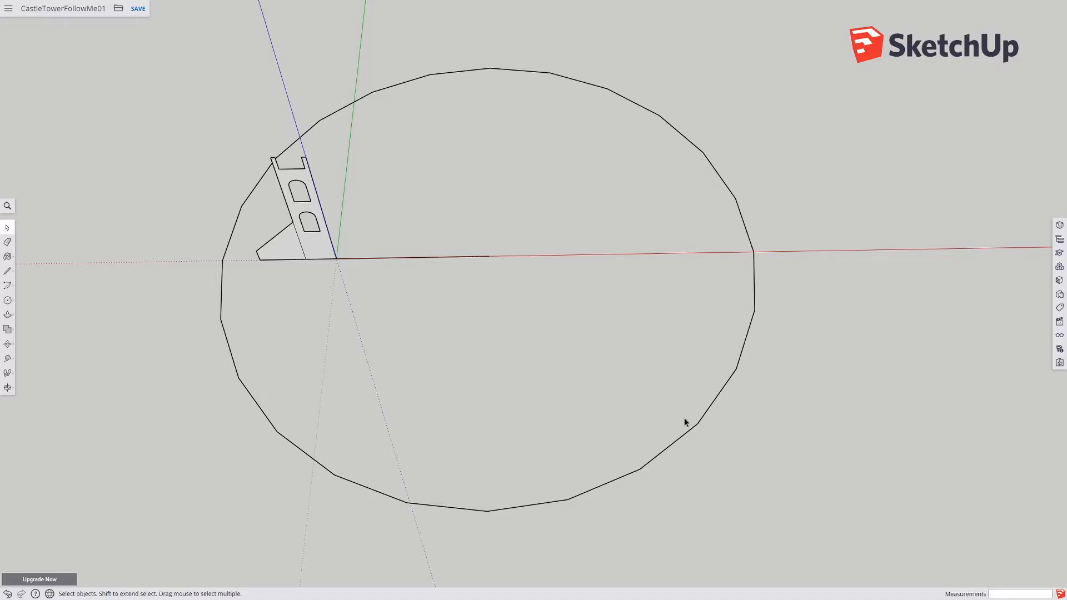
middle_drag(400, 442, 376, 436)
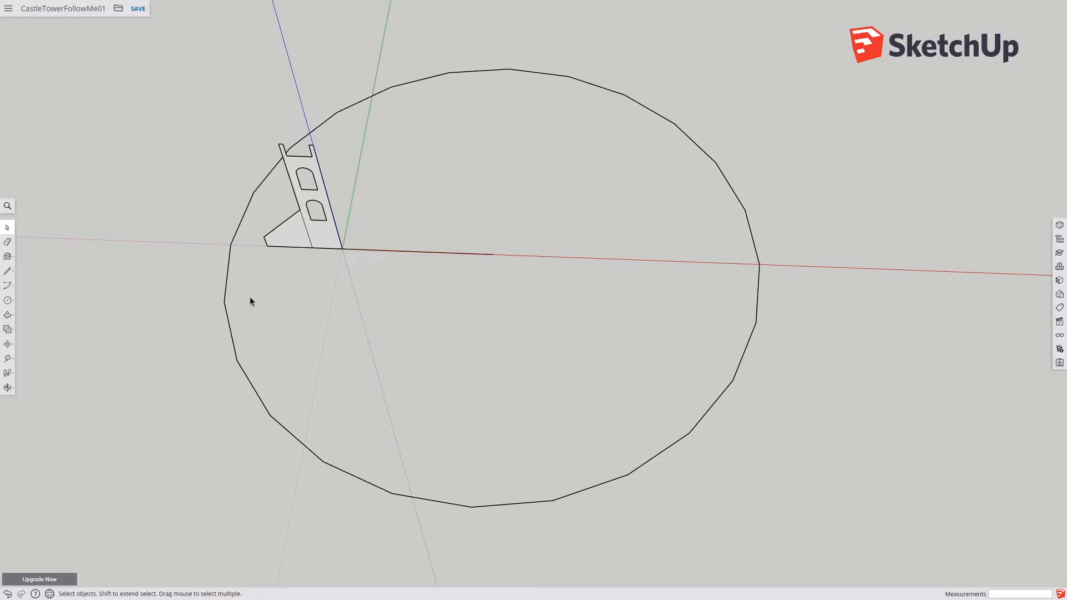
double_click(226, 335)
key(Delete)
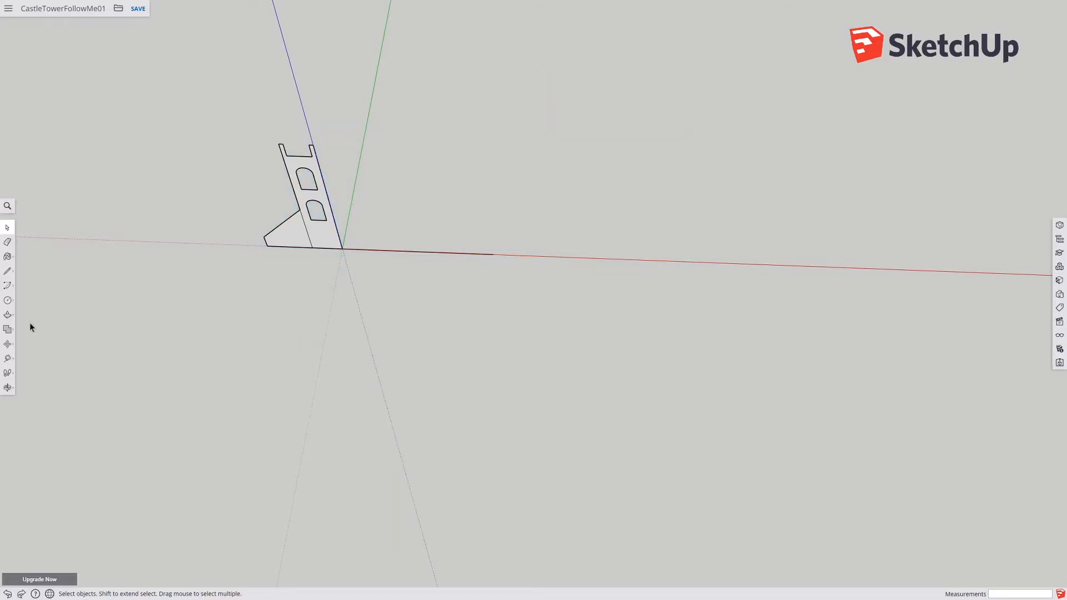
Step: Draw a 128-sided circle centered at the line's far end, passing the profile's outer corner on the red axis, then undo it
click(7, 300)
click(493, 254)
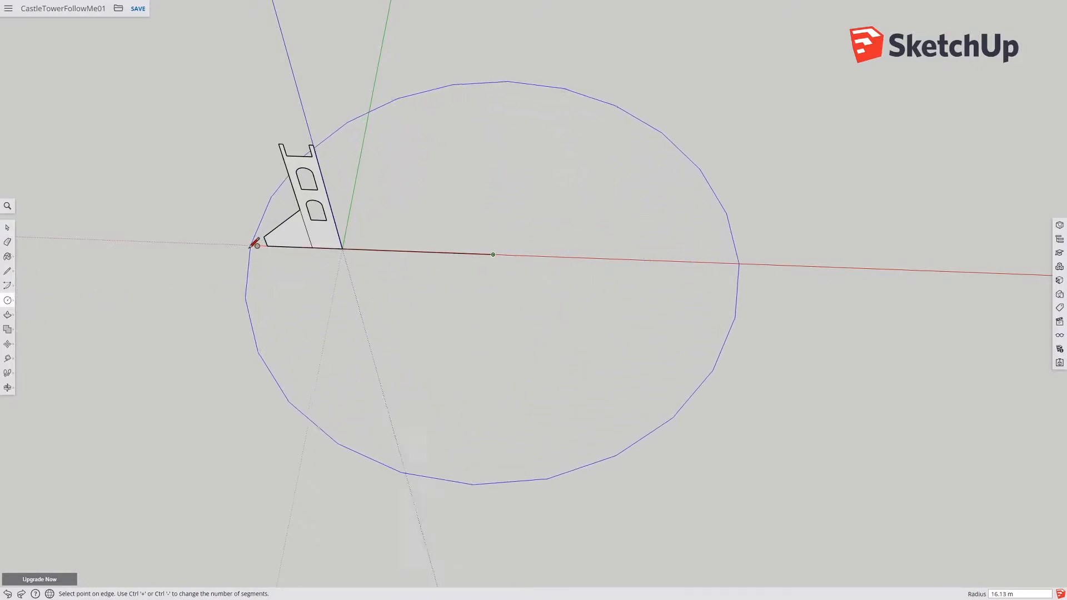
click(213, 243)
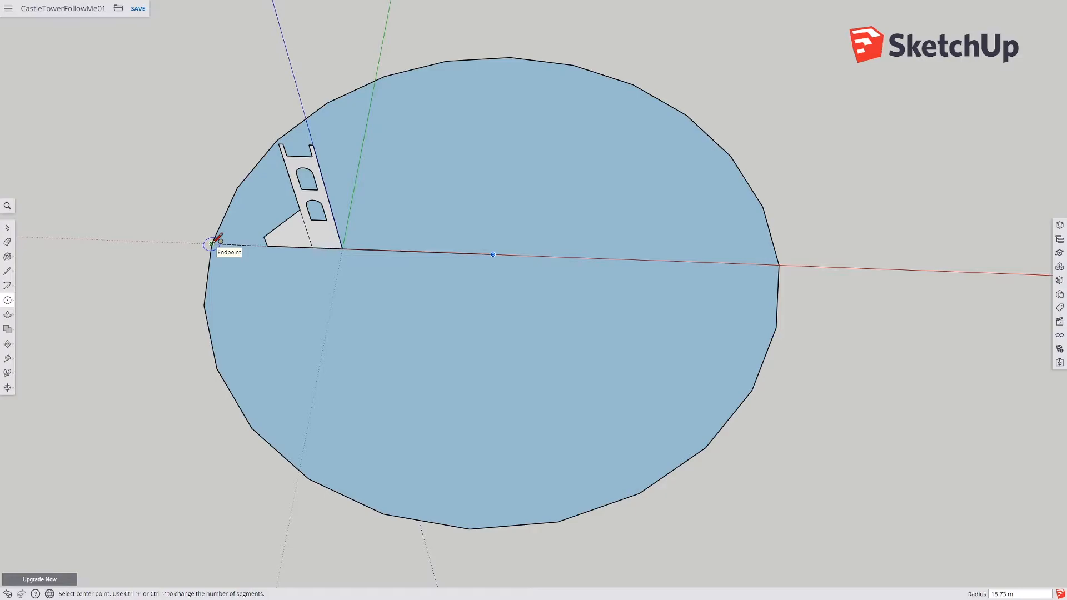
text(128s)
key(Return)
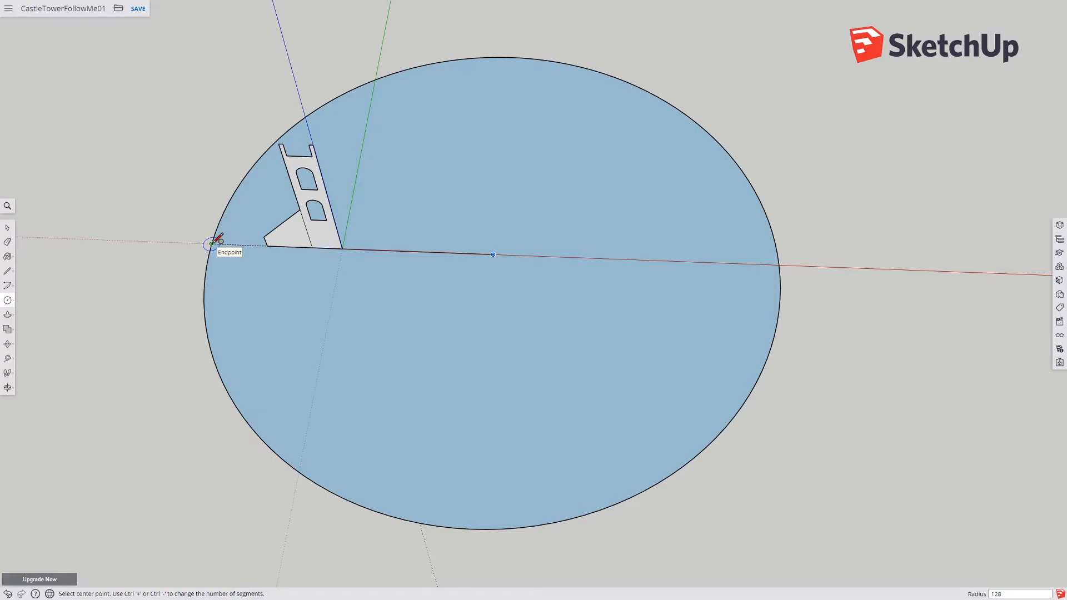
key(ctrl+z)
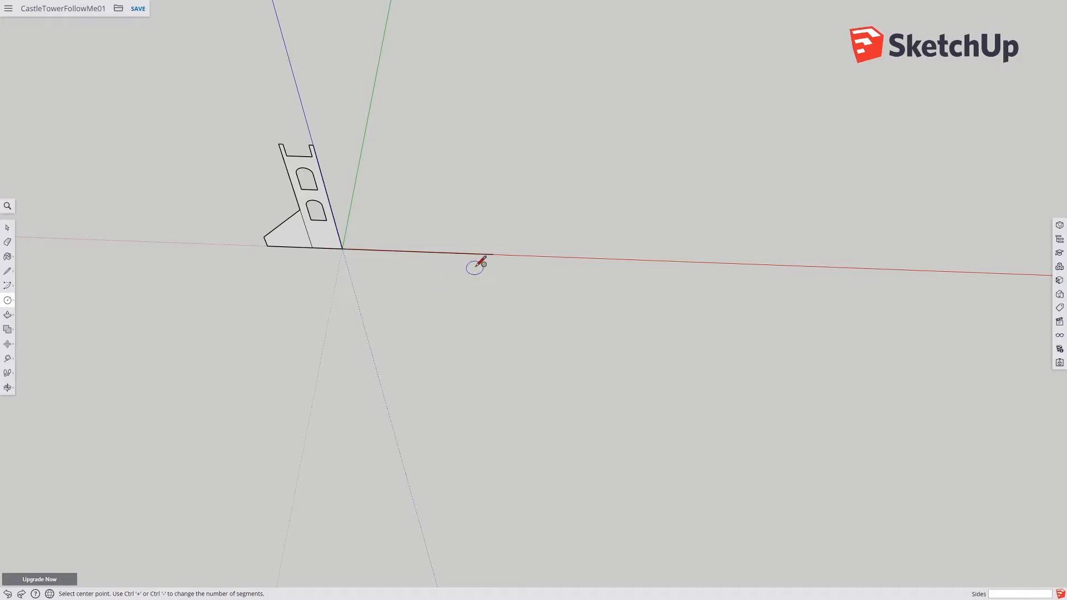
Step: Draw a 24-sided circle centered at the line's far end, its edge reaching past the profile's outer corner on the red axis
click(493, 255)
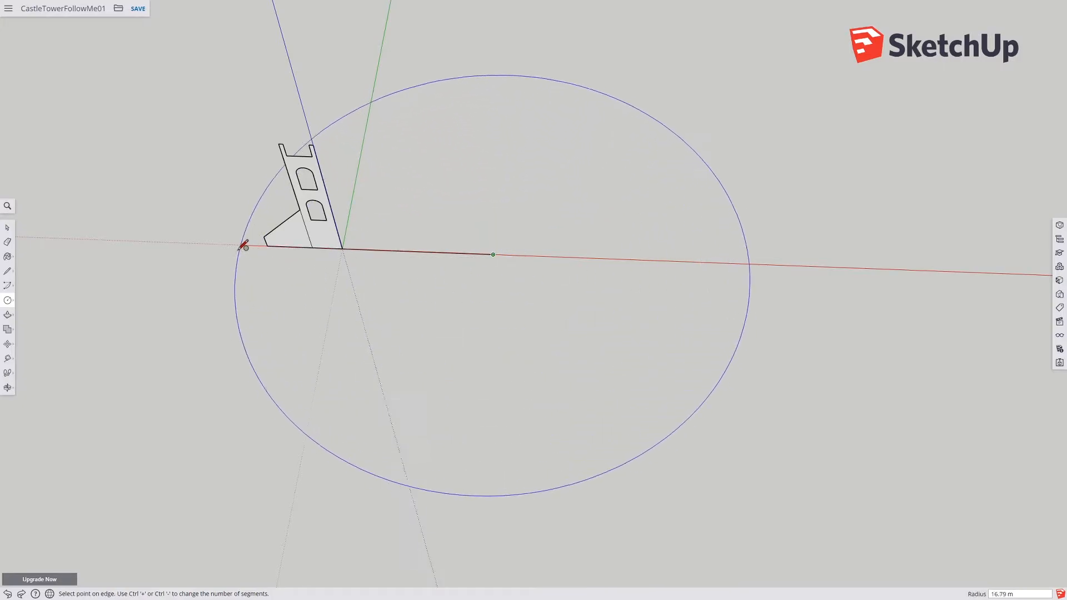
click(214, 245)
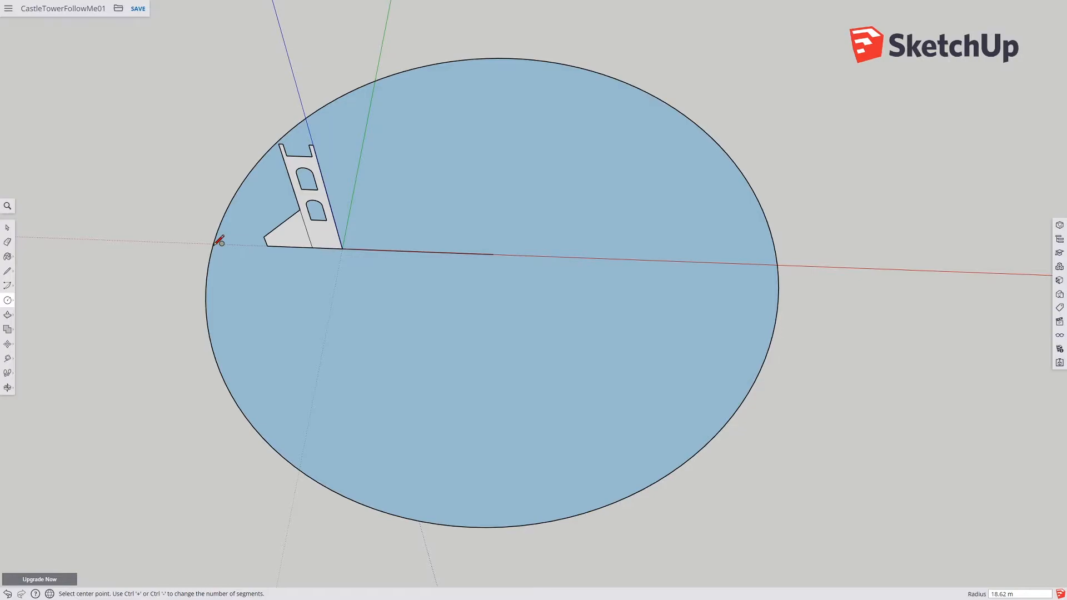
key(Return)
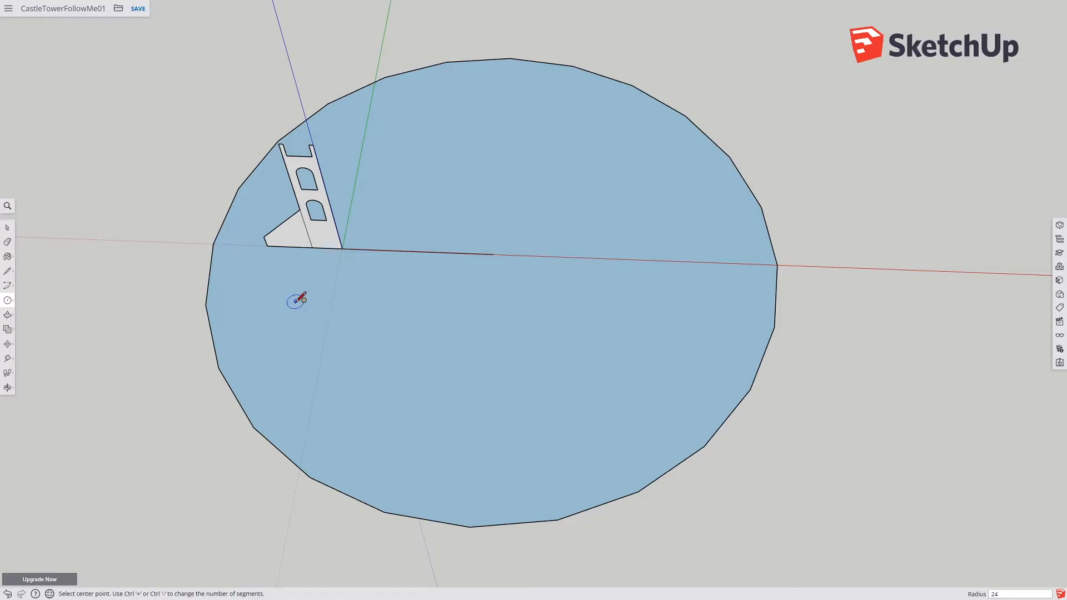
Step: Draw a line along the red axis from the existing line's end to a point well beyond the big circle
scroll(453, 327, down, 2)
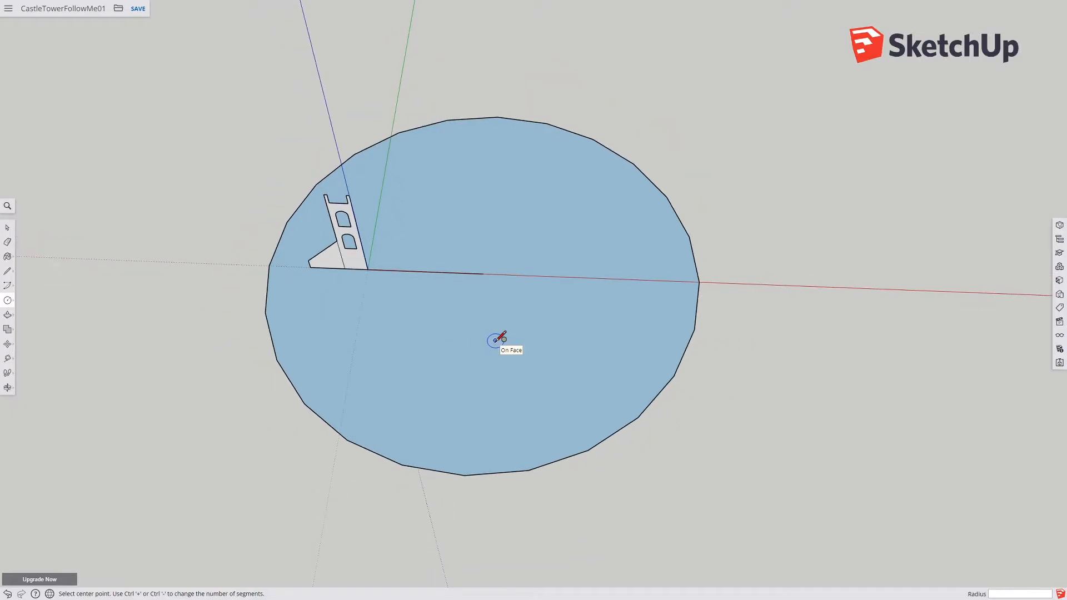
shift+middle_drag(494, 340, 285, 336)
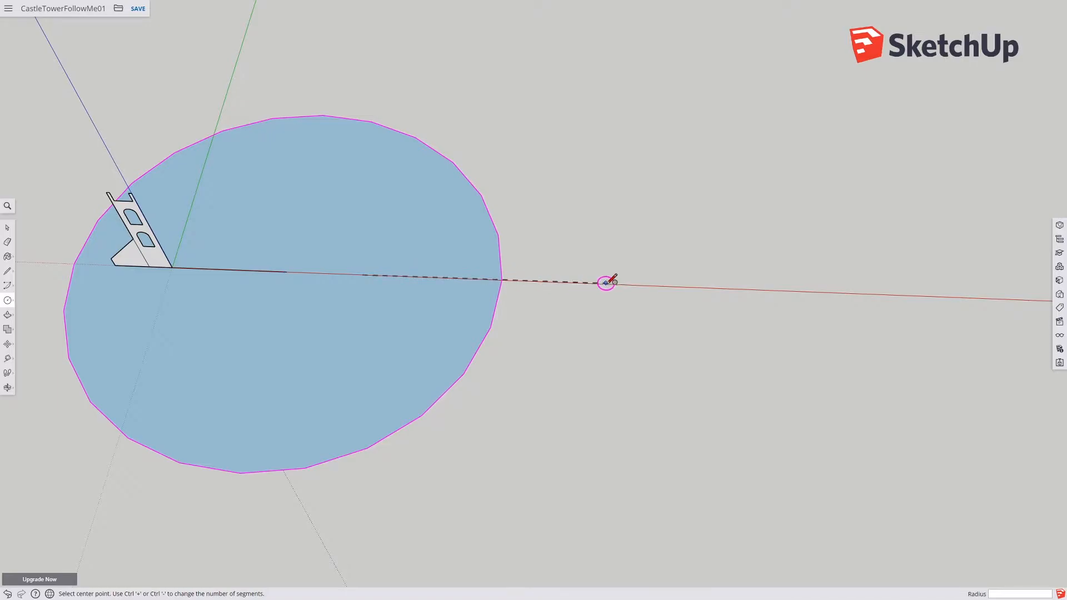
key(l)
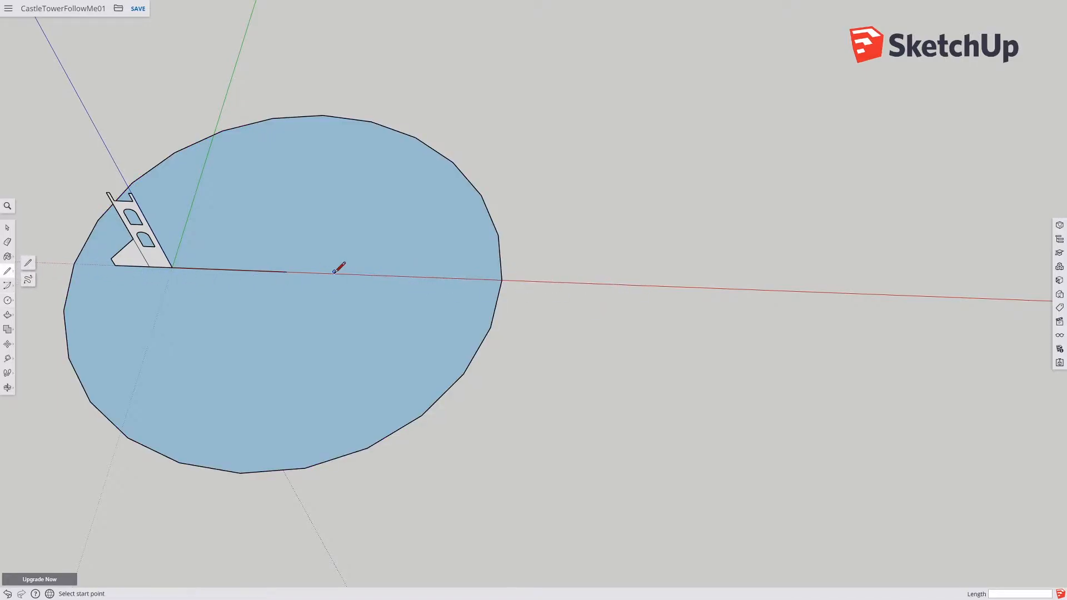
click(287, 272)
click(762, 289)
Step: Draw a circle of 10 m radius centered at the new line's far end
click(9, 302)
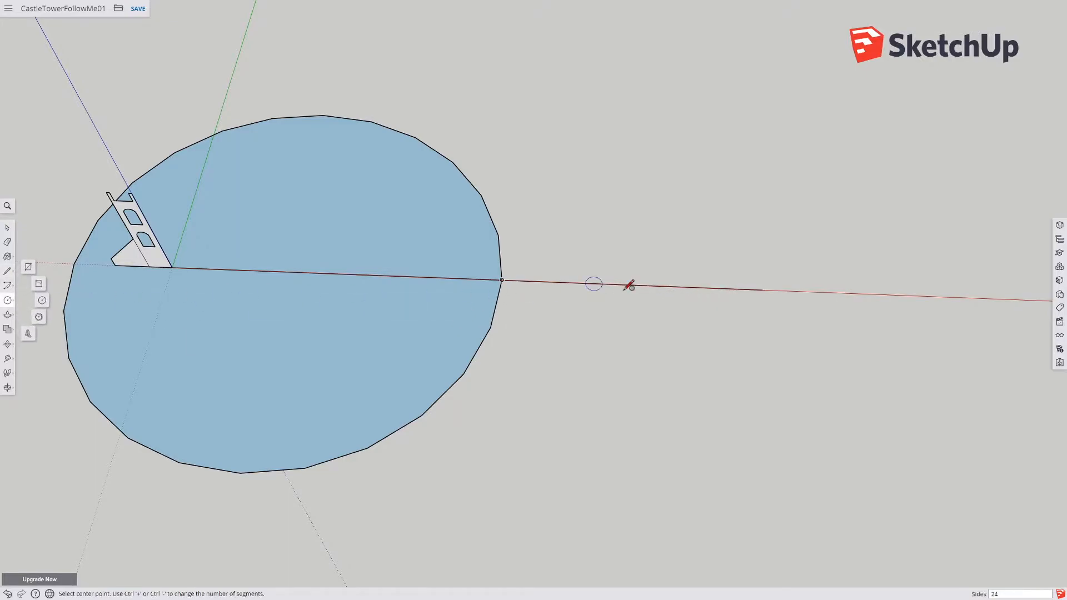
click(761, 289)
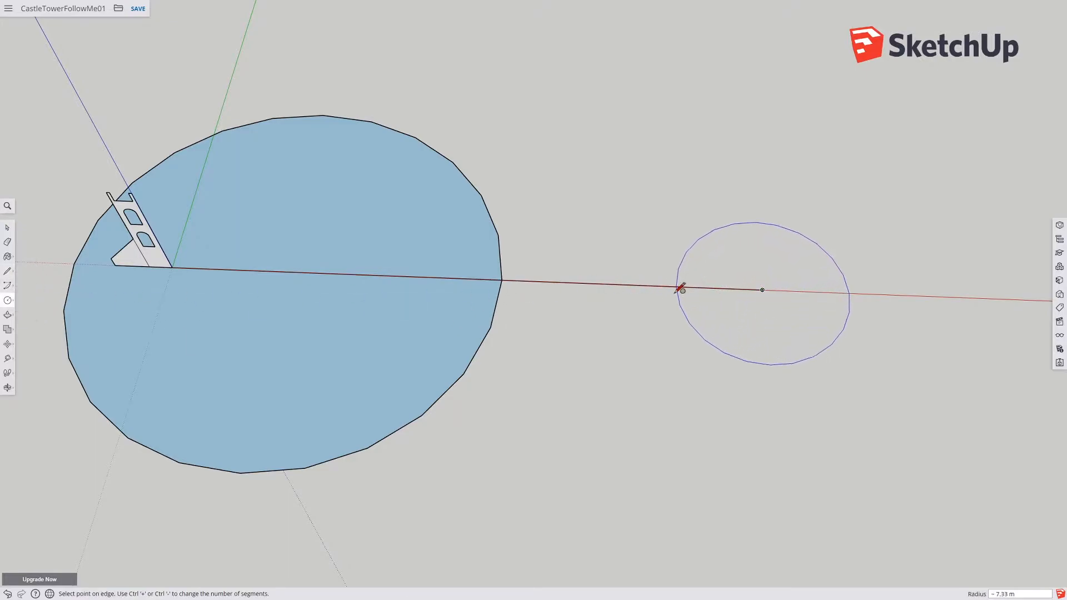
click(647, 285)
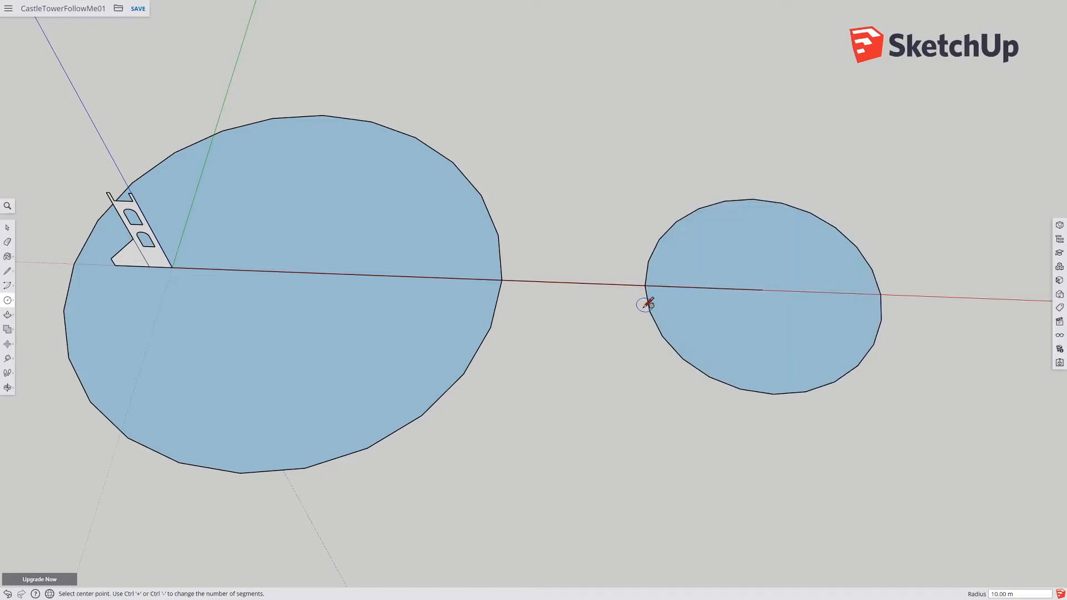
Step: Draw a radius from the small circle's center to its near edge and erase the quarter arc between it and the red axis
click(8, 272)
middle_drag(562, 317, 679, 303)
click(676, 298)
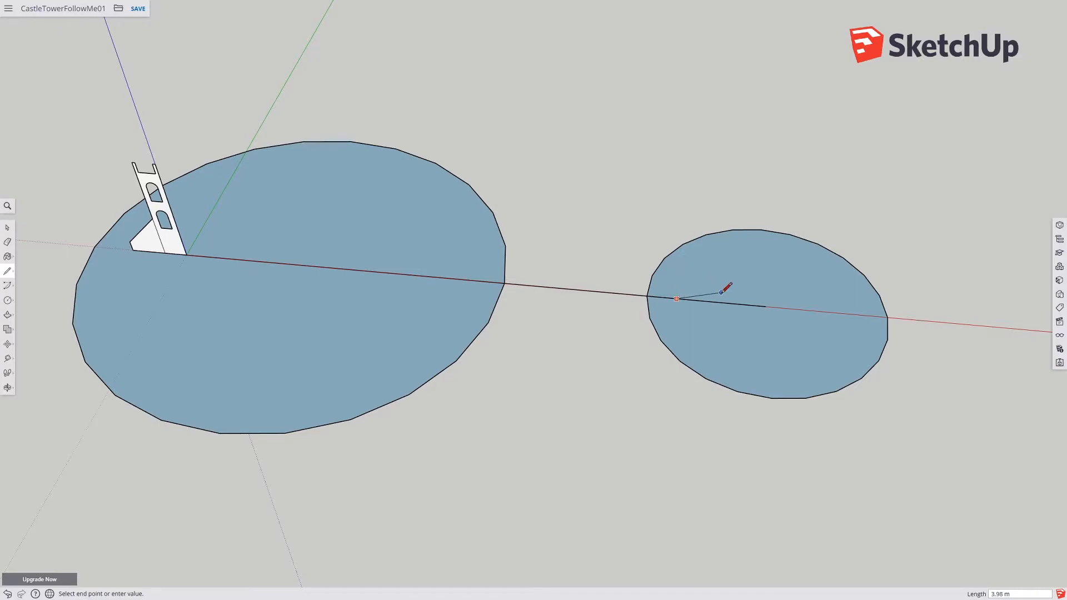
key(Escape)
click(766, 306)
click(773, 398)
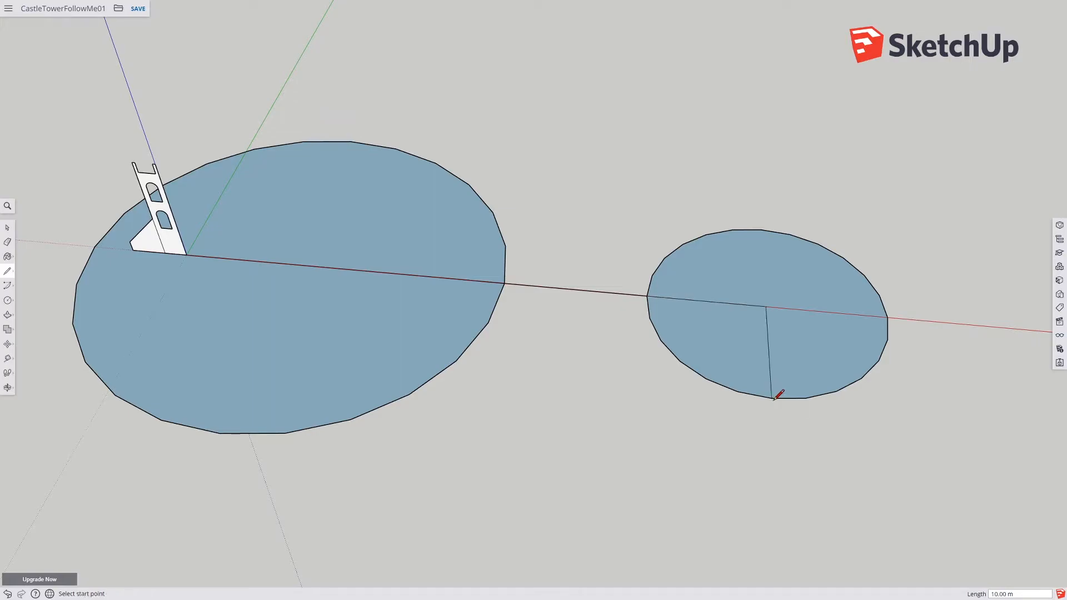
click(7, 241)
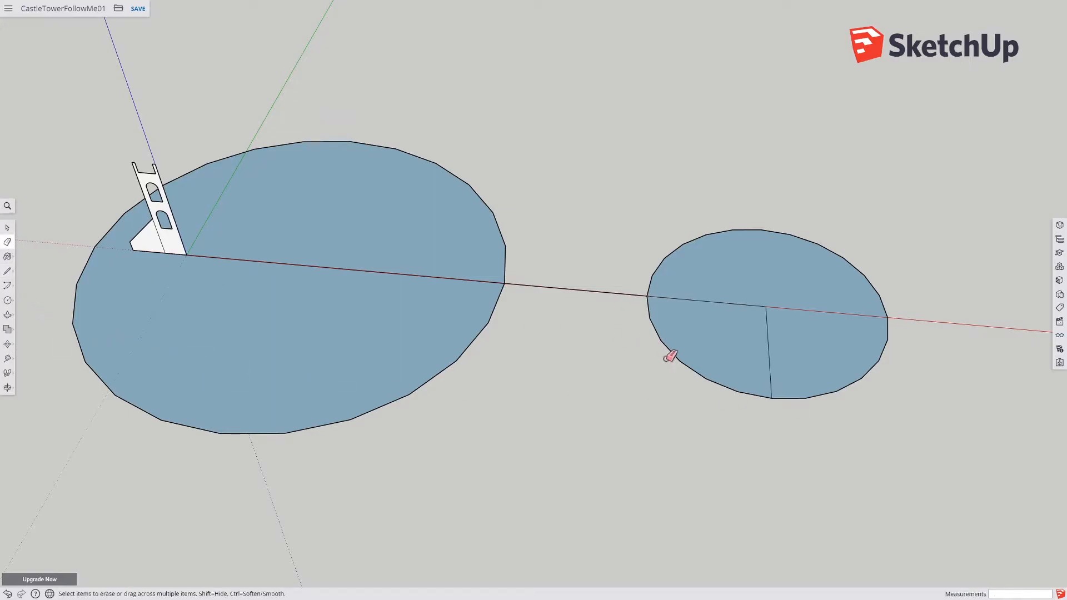
click(680, 358)
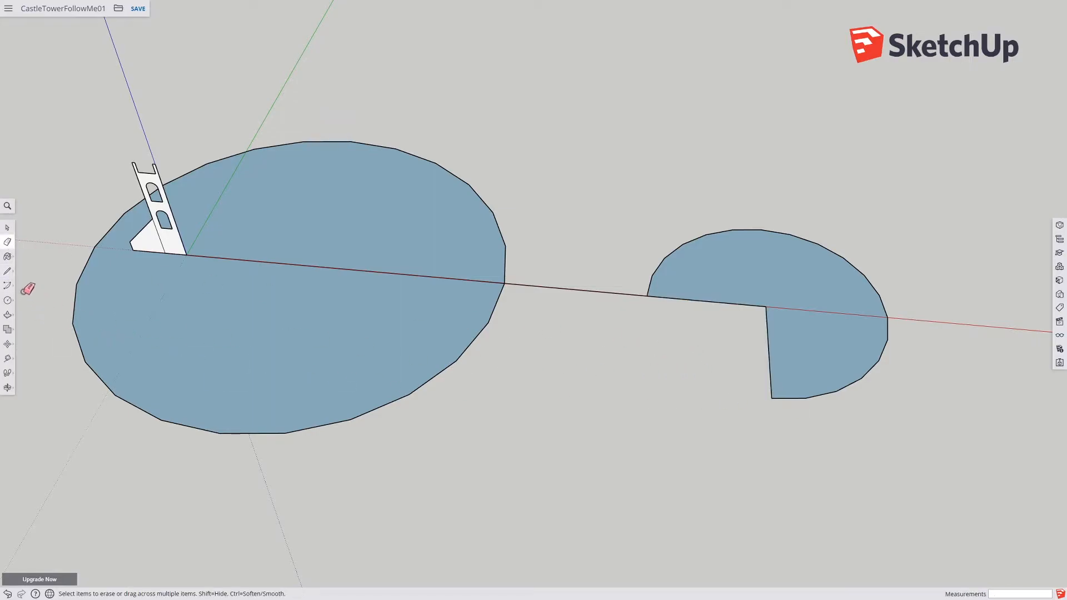
Step: Select and delete the face of the three-quarter circle, keeping its outline
click(8, 271)
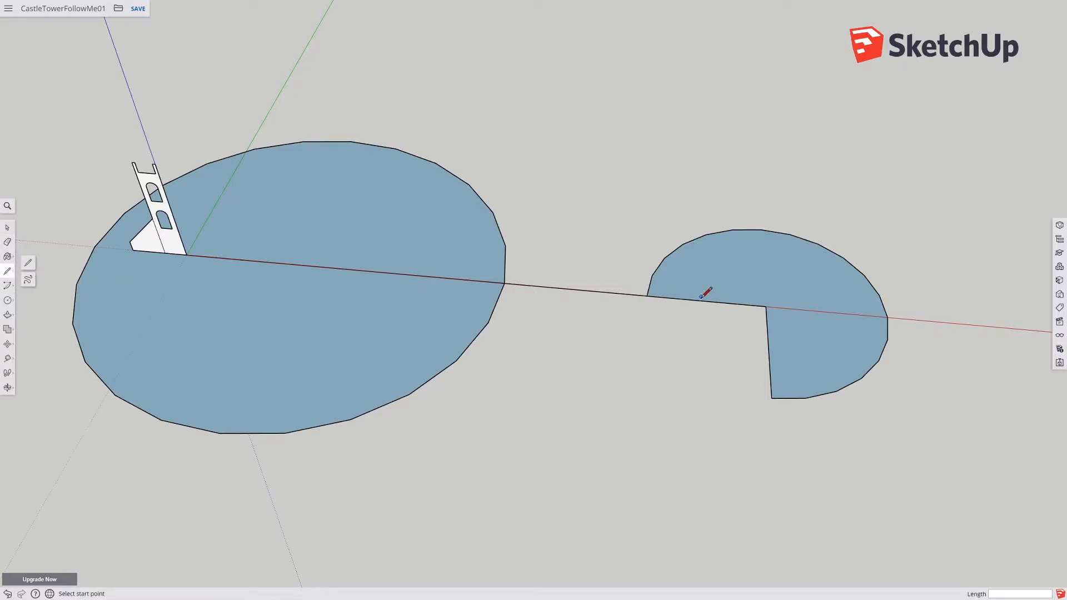
click(7, 228)
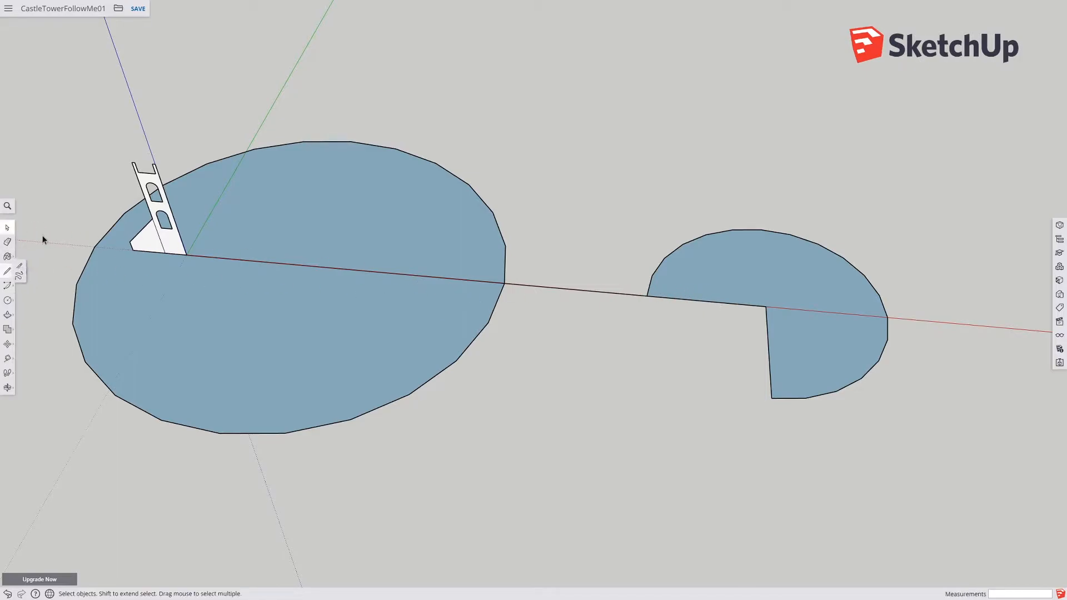
click(720, 283)
key(Delete)
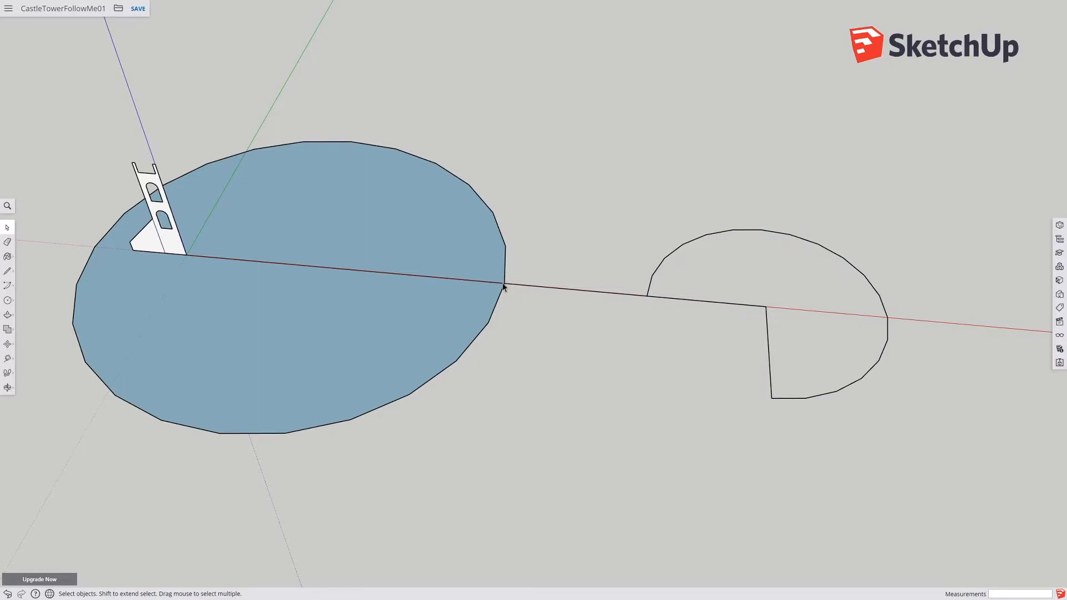
Step: Draw a small four-sided profile face from the small circle's center back to the red-axis line
click(8, 272)
click(765, 306)
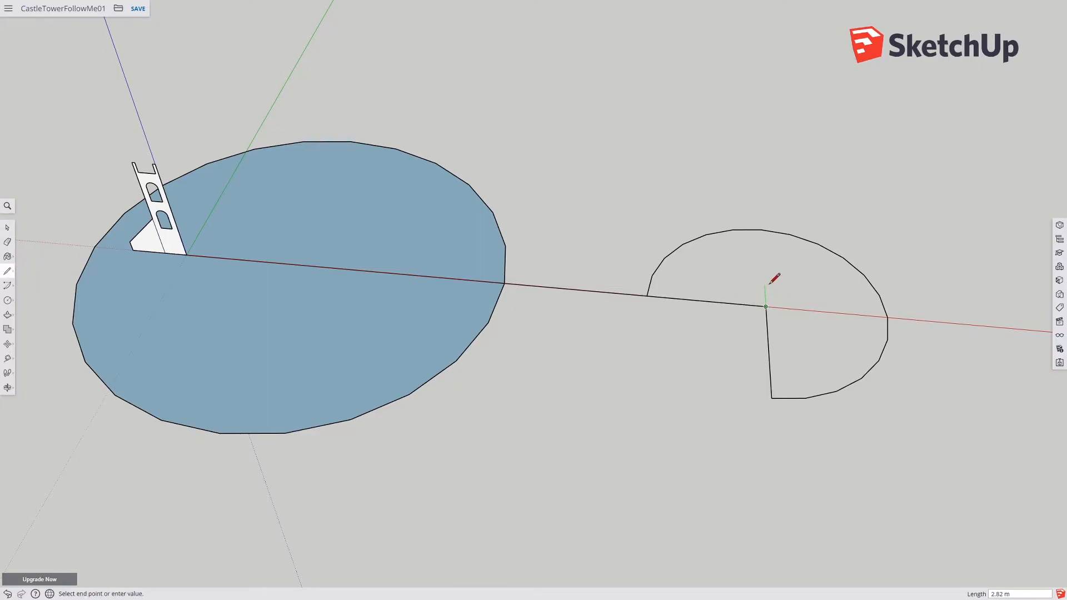
click(771, 281)
click(678, 299)
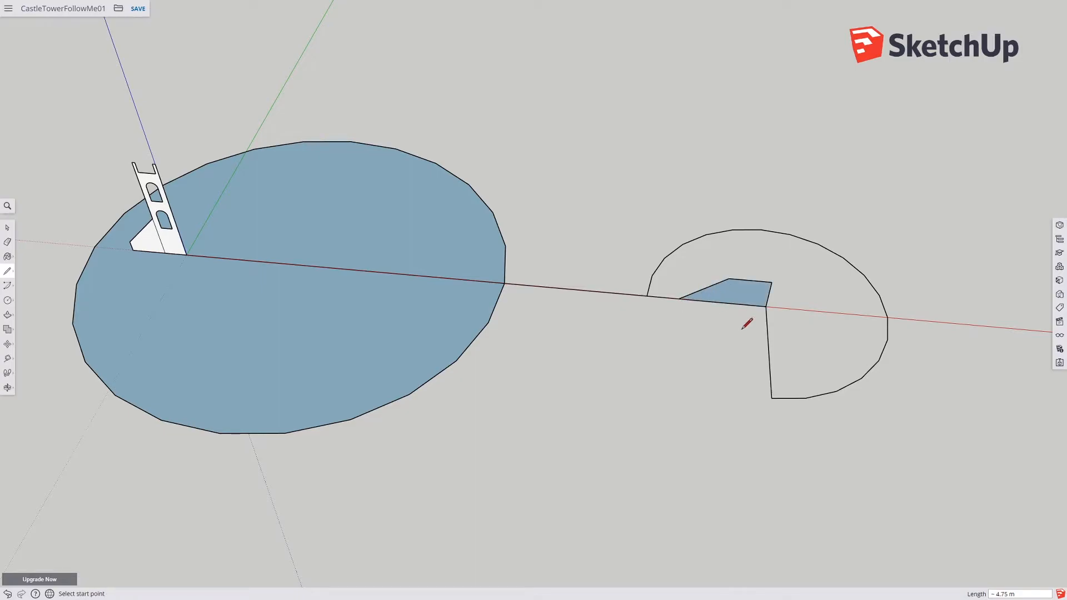
Step: Try sweeping the small profile along the selected arc path with Follow Me, then undo the sweep
click(7, 228)
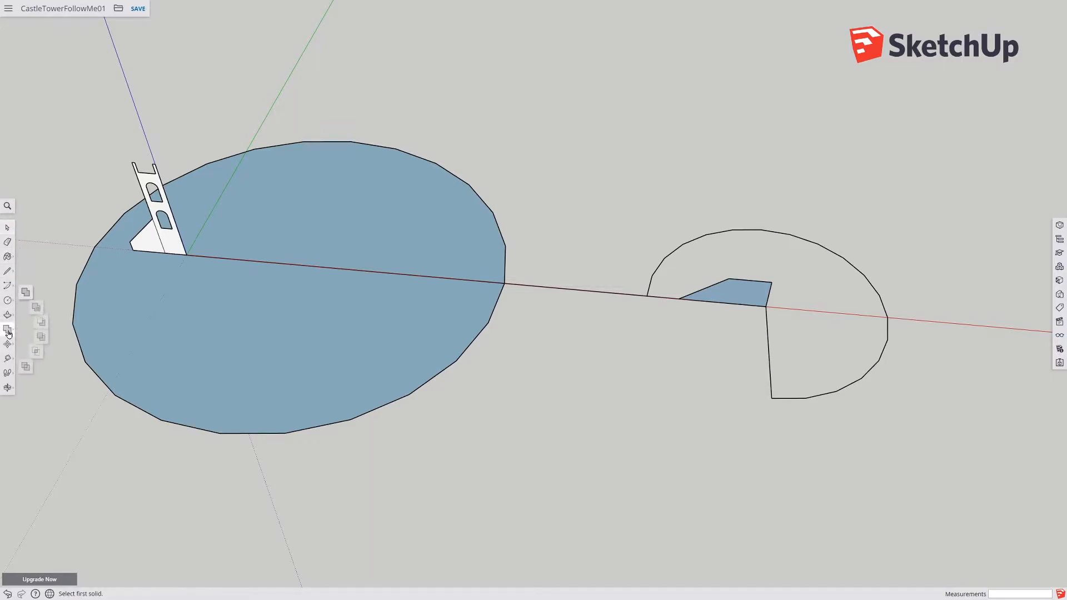
click(8, 315)
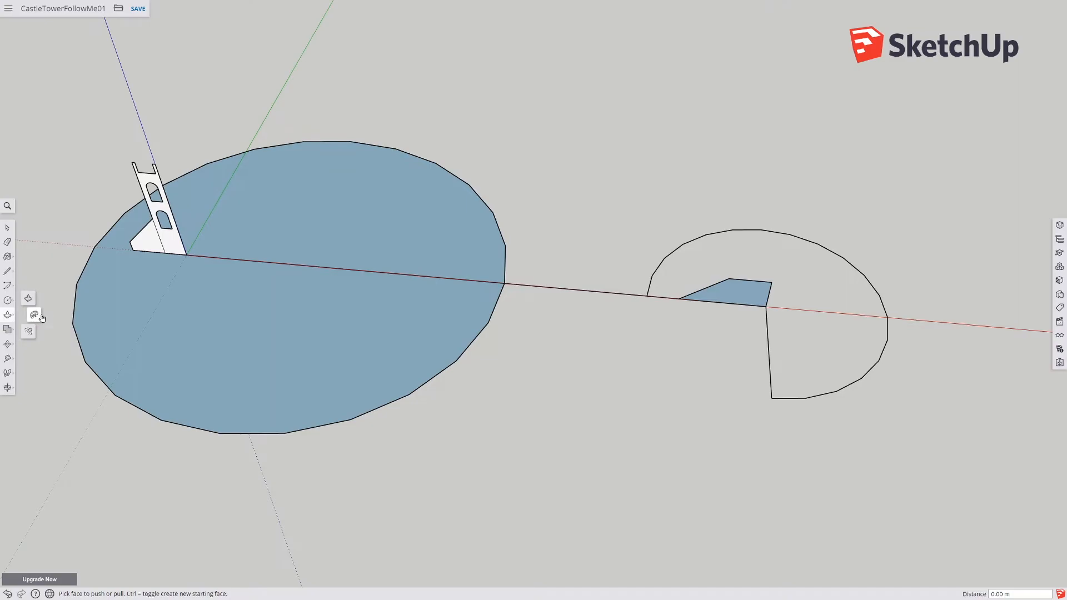
click(34, 315)
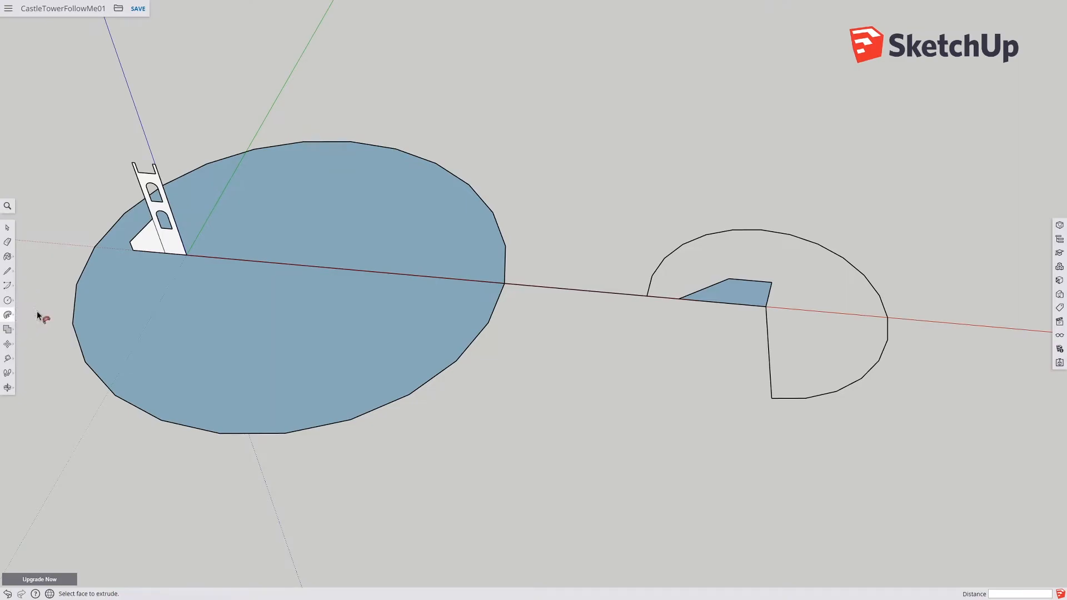
click(7, 228)
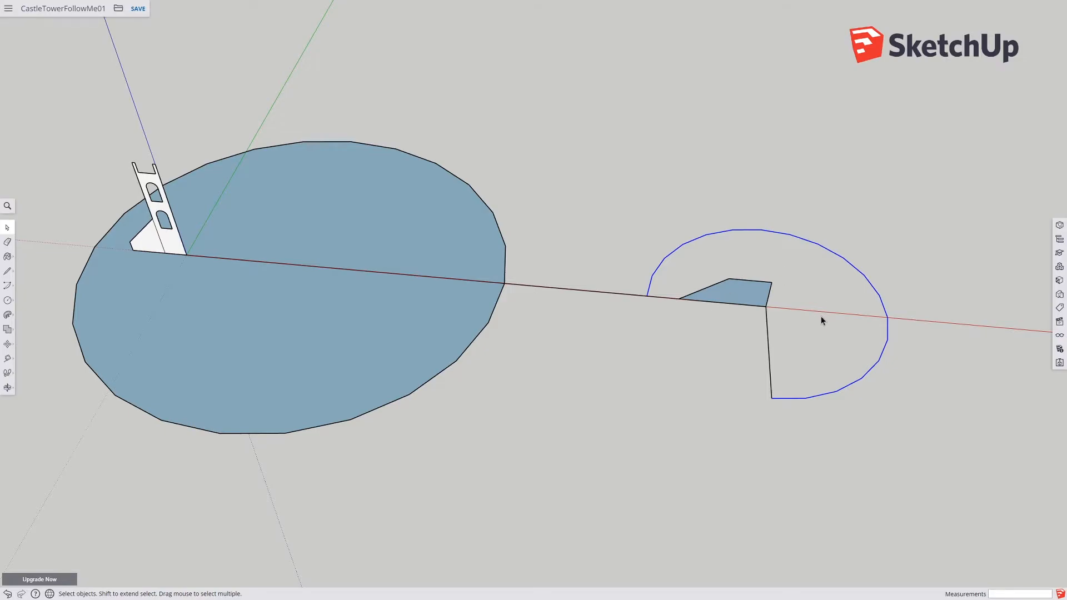
click(8, 315)
click(737, 296)
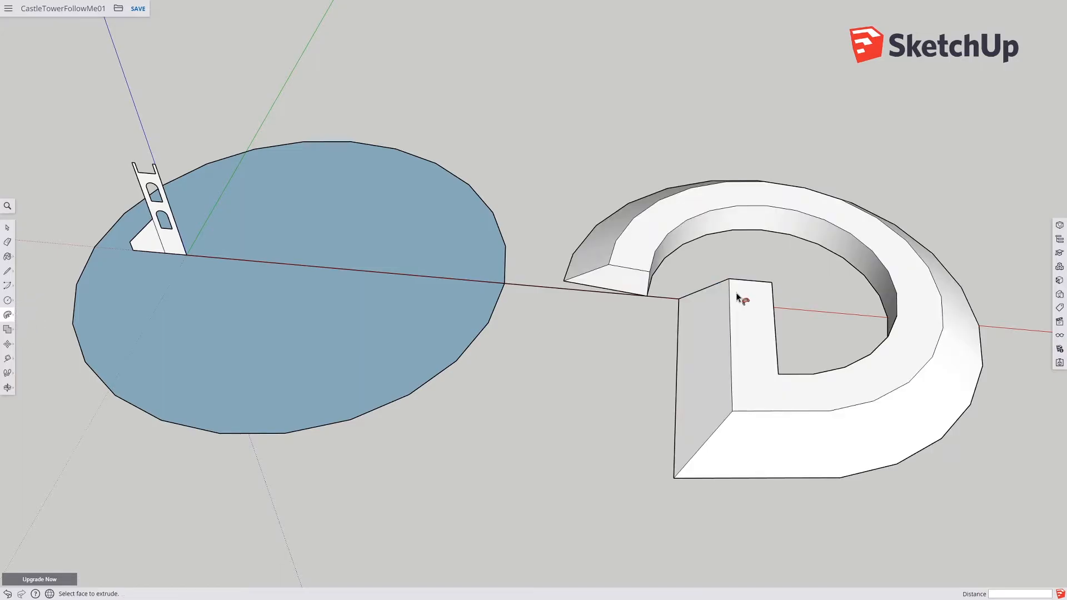
middle_drag(714, 388, 640, 358)
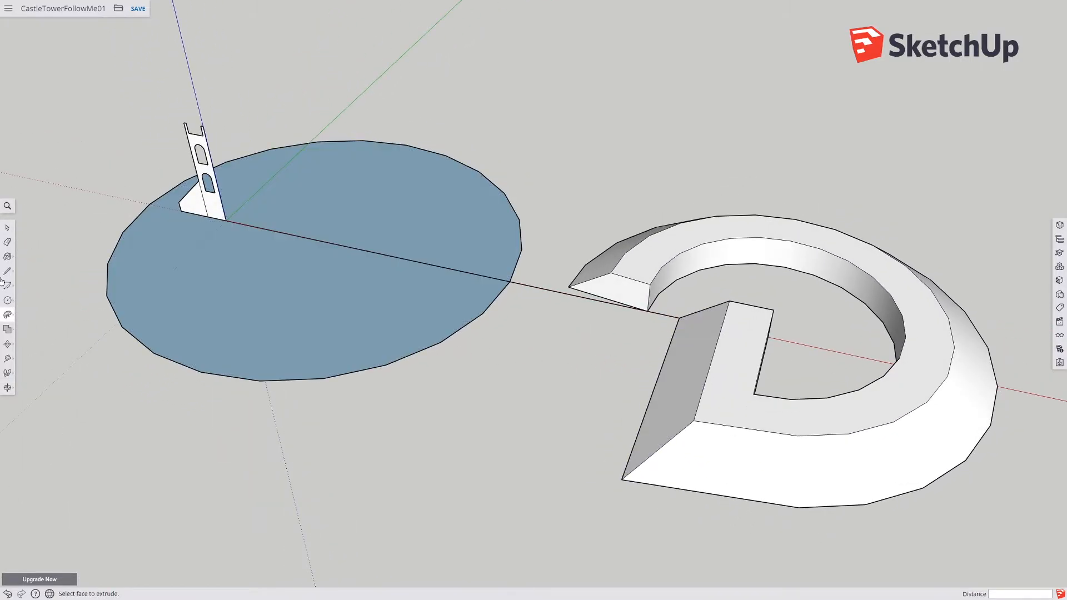
click(7, 228)
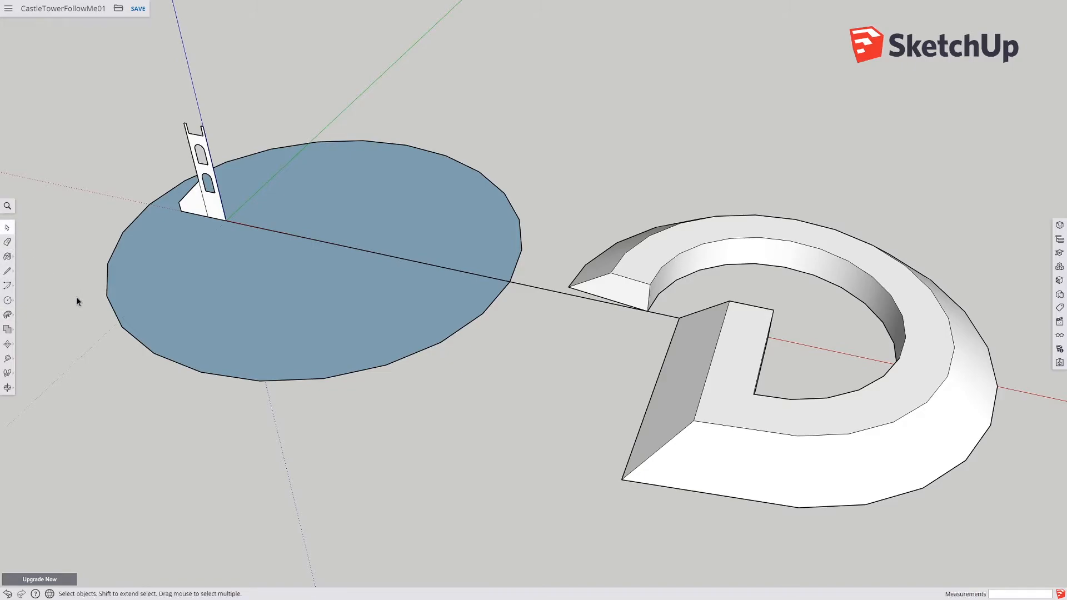
key(ctrl+z)
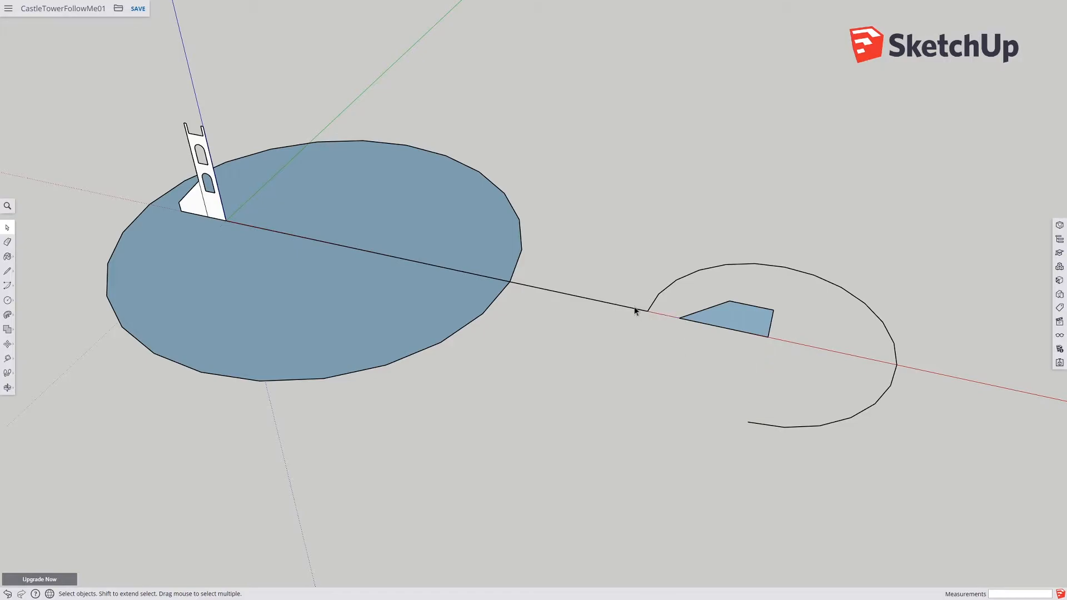
Step: Delete the straight edges left selected along with the arc path
key(Delete)
Step: Try dragging the small profile around the arc path with Follow Me, then undo it
click(8, 316)
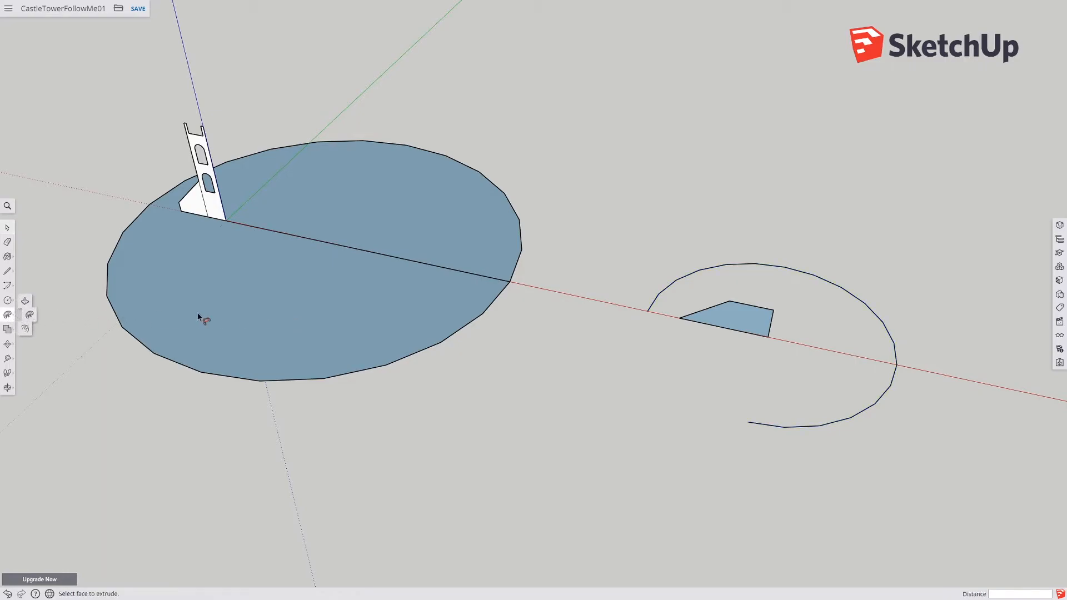
click(730, 319)
scroll(757, 378, up, 5)
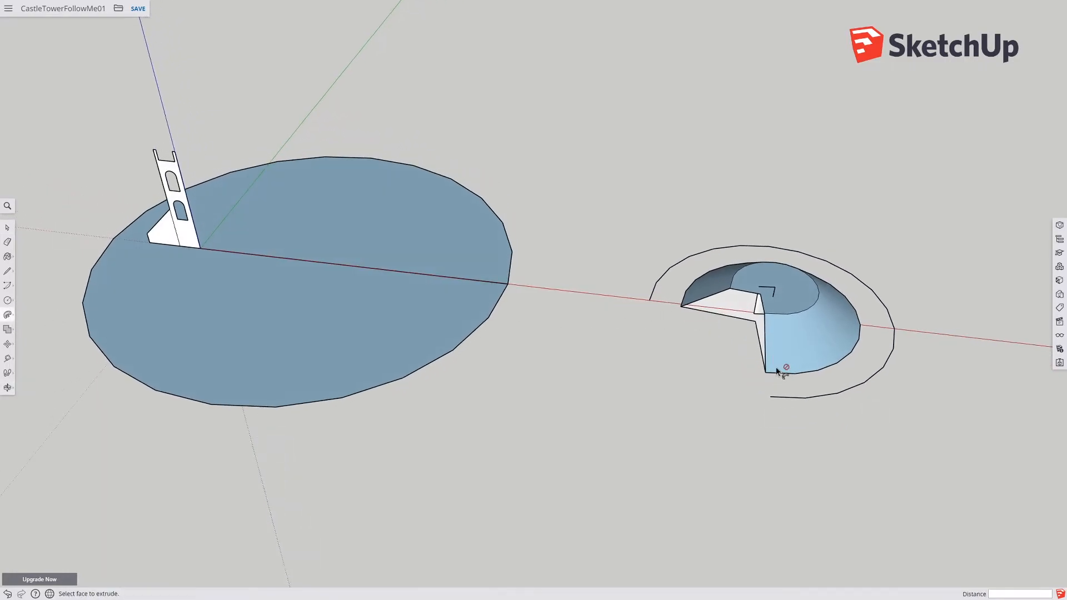
scroll(763, 356, up, 2)
middle_drag(762, 354, 238, 500)
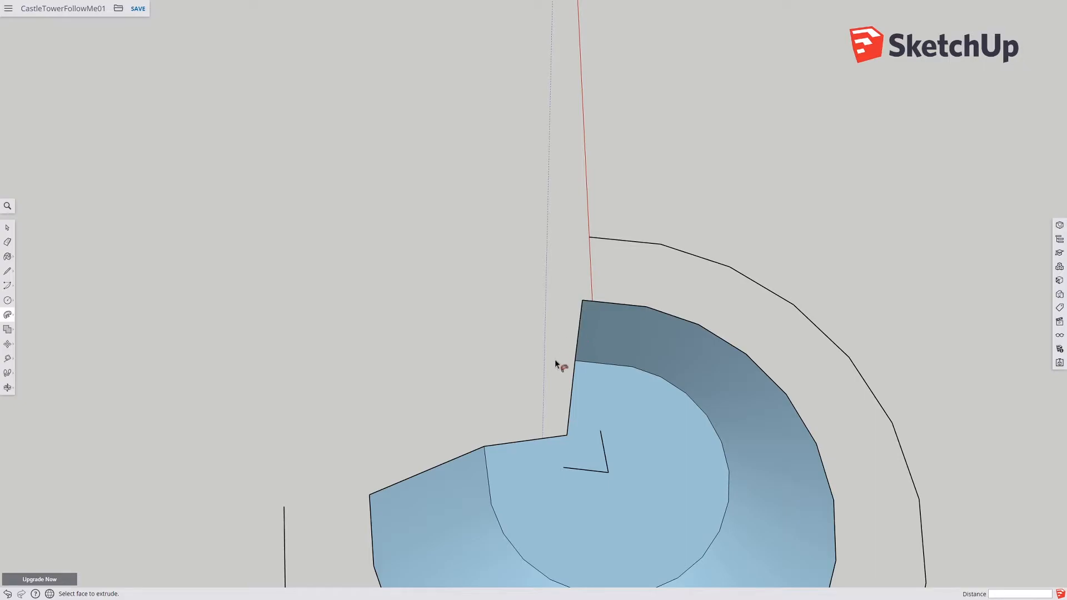
middle_drag(586, 462, 717, 472)
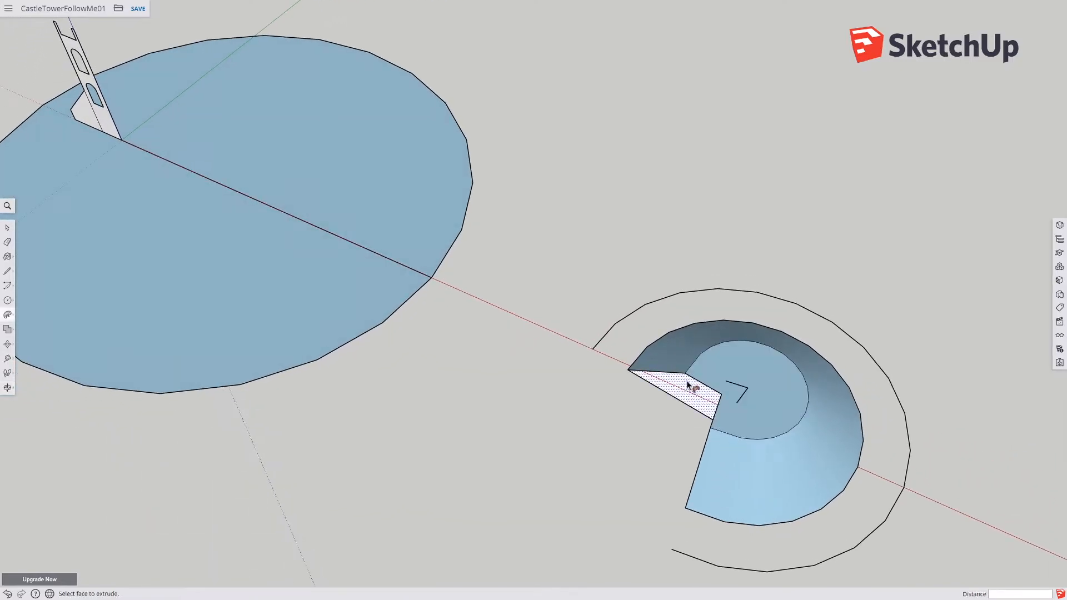
middle_drag(745, 408, 550, 441)
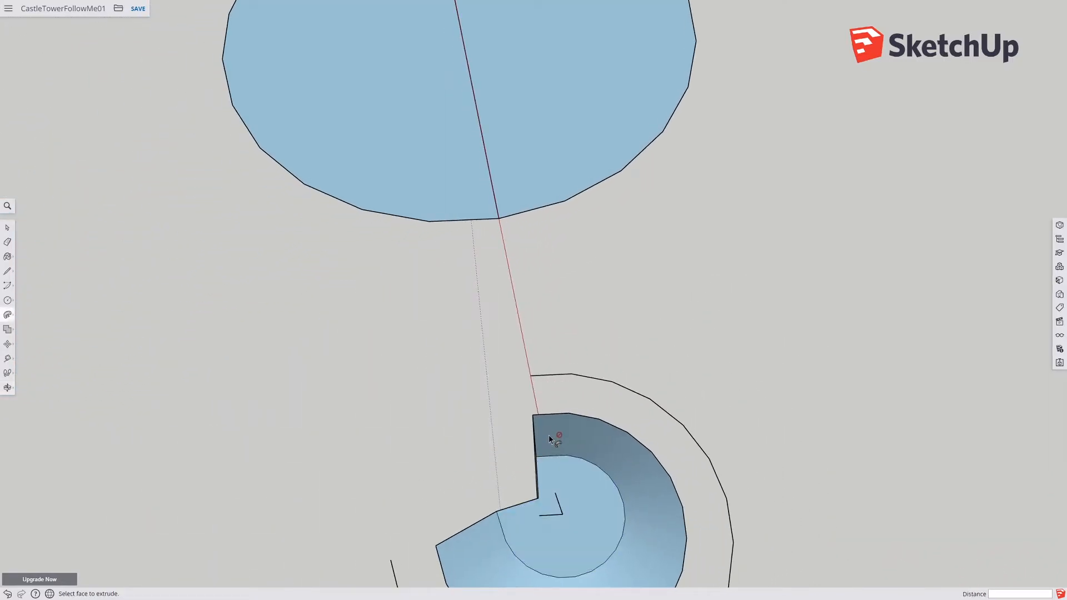
middle_drag(561, 489, 809, 418)
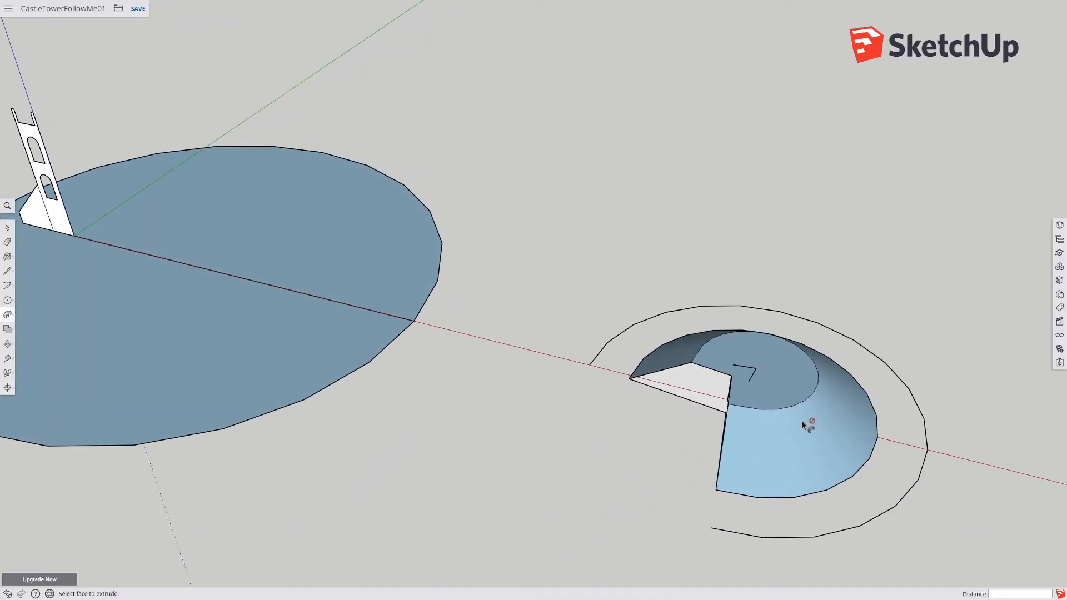
key(ctrl+z)
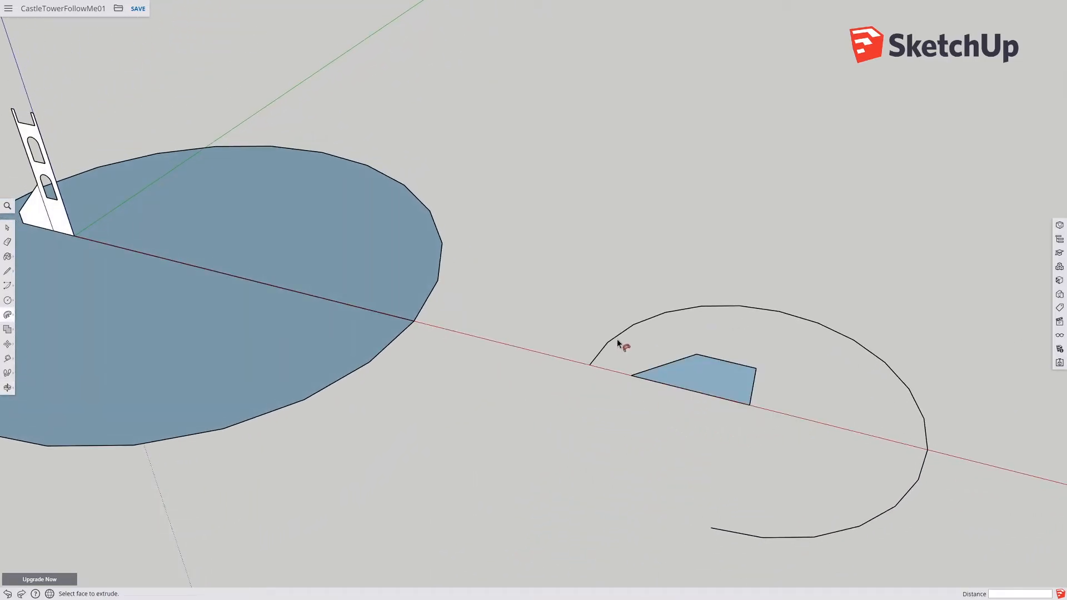
Step: Reverse the faces of the small four-sided profile
click(10, 226)
click(649, 320)
click(707, 381)
right_click(710, 386)
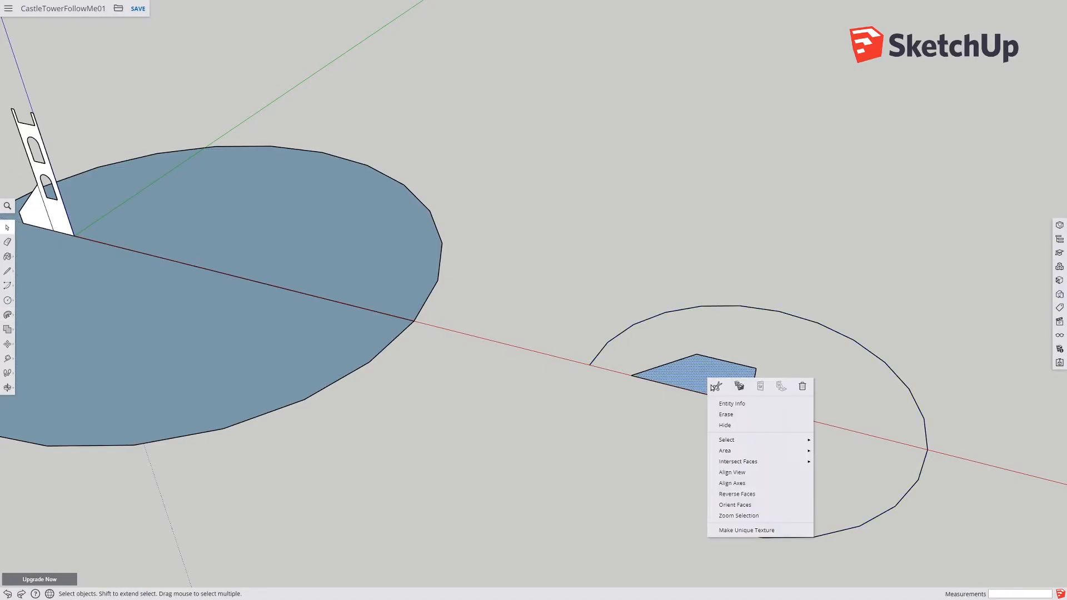
click(736, 493)
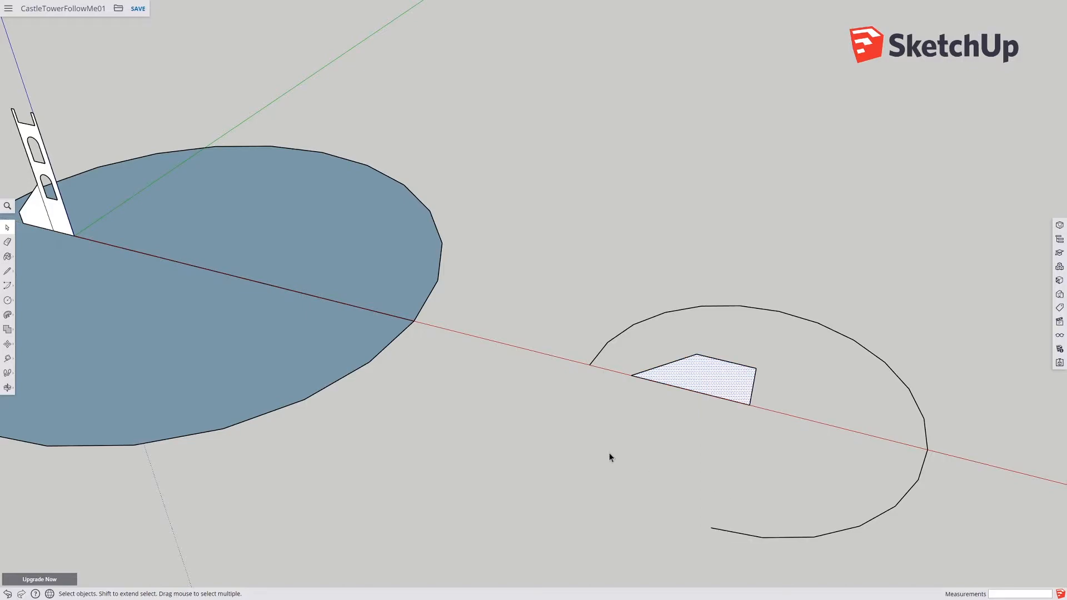
click(643, 325)
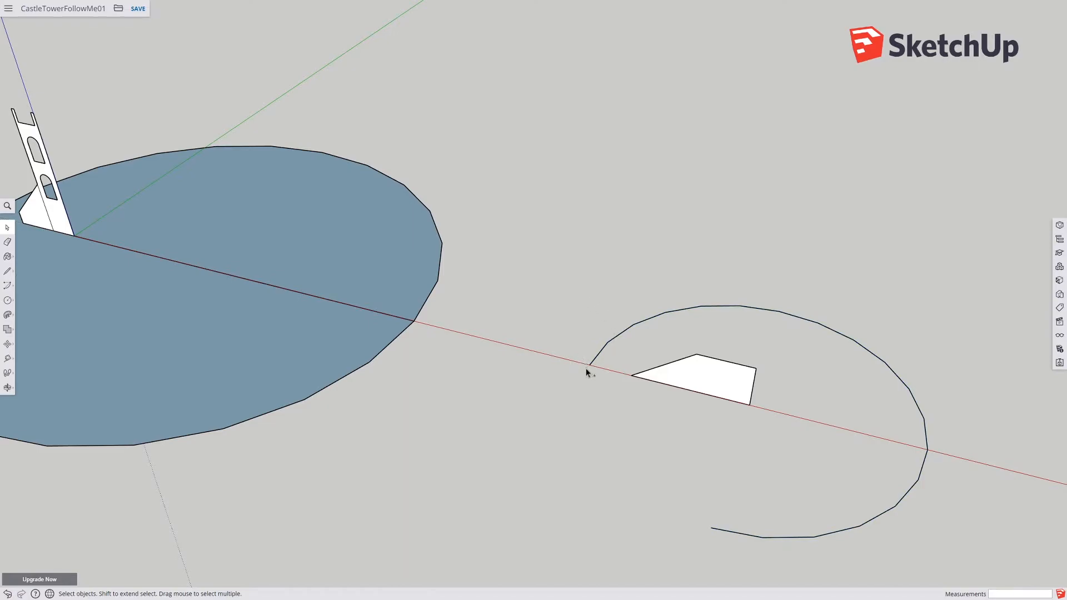
Step: Undo the last six operations to return to the small circle face with its radial divider
key(ctrl+z)
key(ctrl+z)
key(ctrl+z)
key(ctrl+z)
key(ctrl+z)
key(ctrl+z)
key(ctrl+z)
key(ctrl+z)
key(ctrl+z)
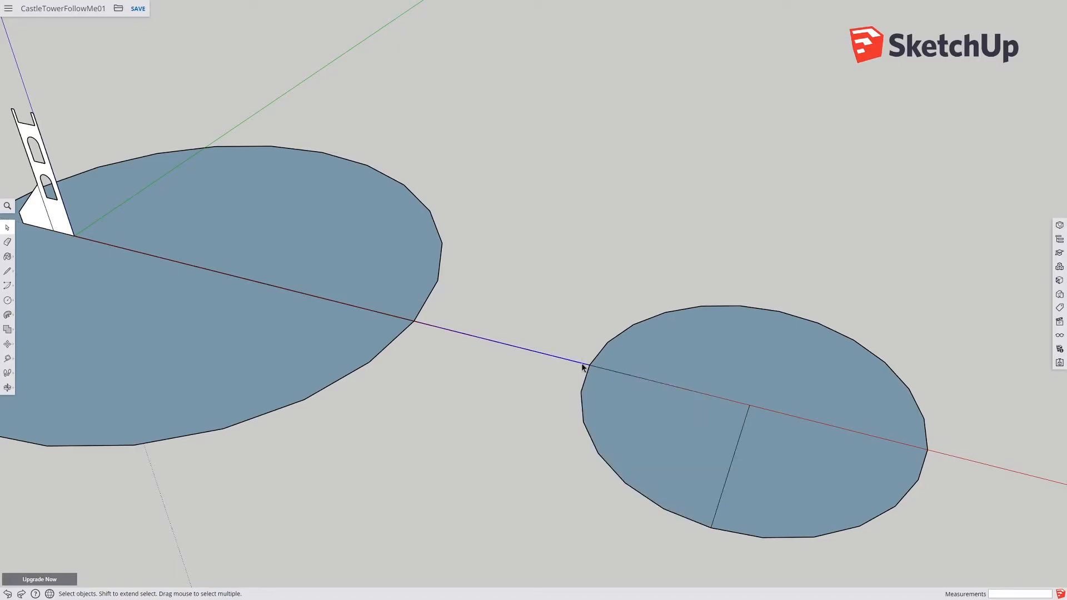
Step: Select the small circle and rotate it about its center so a boundary vertex sits on the red axis
scroll(597, 371, up, 4)
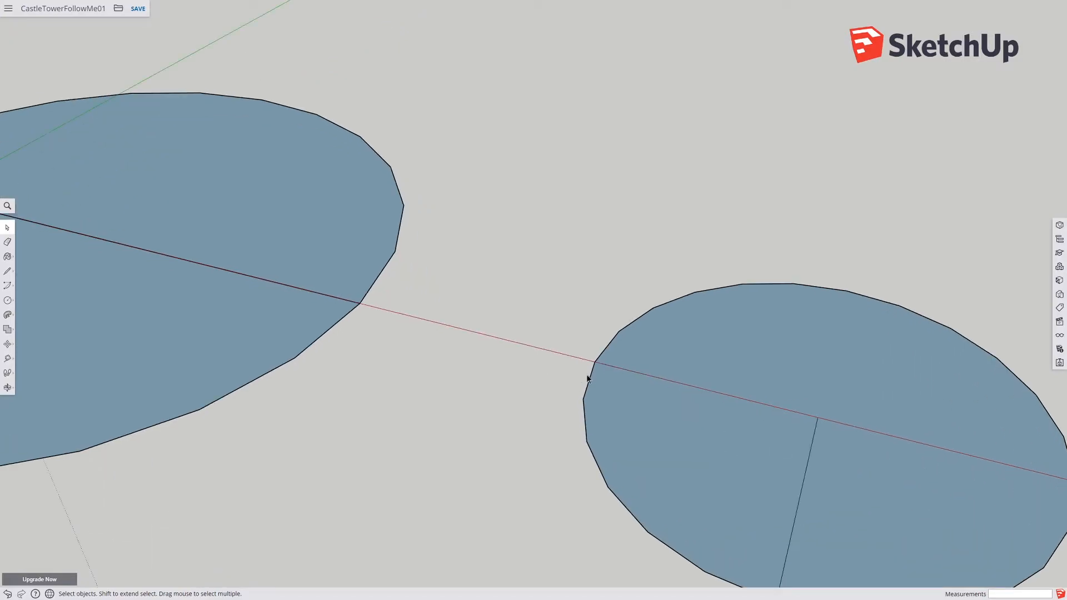
scroll(593, 376, up, 1)
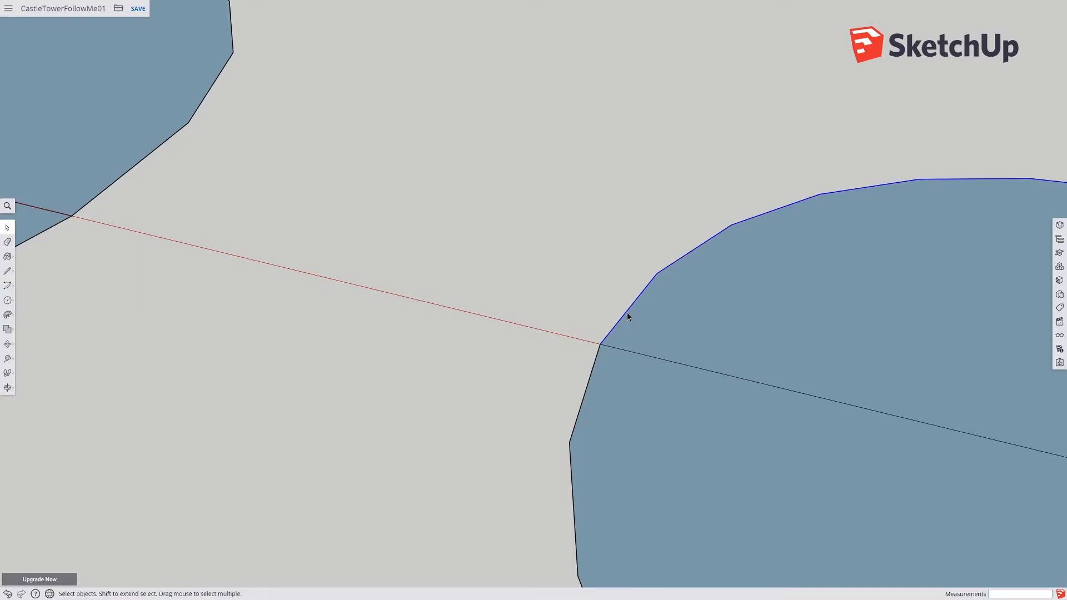
scroll(684, 347, down, 5)
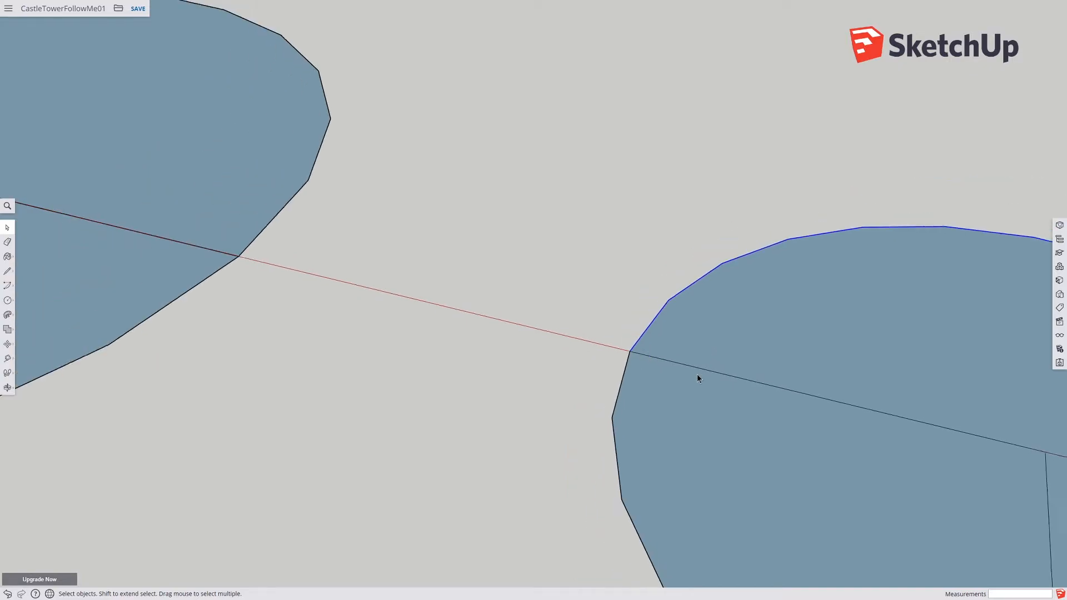
scroll(496, 408, down, 2)
click(527, 429)
click(687, 478)
shift+click(528, 492)
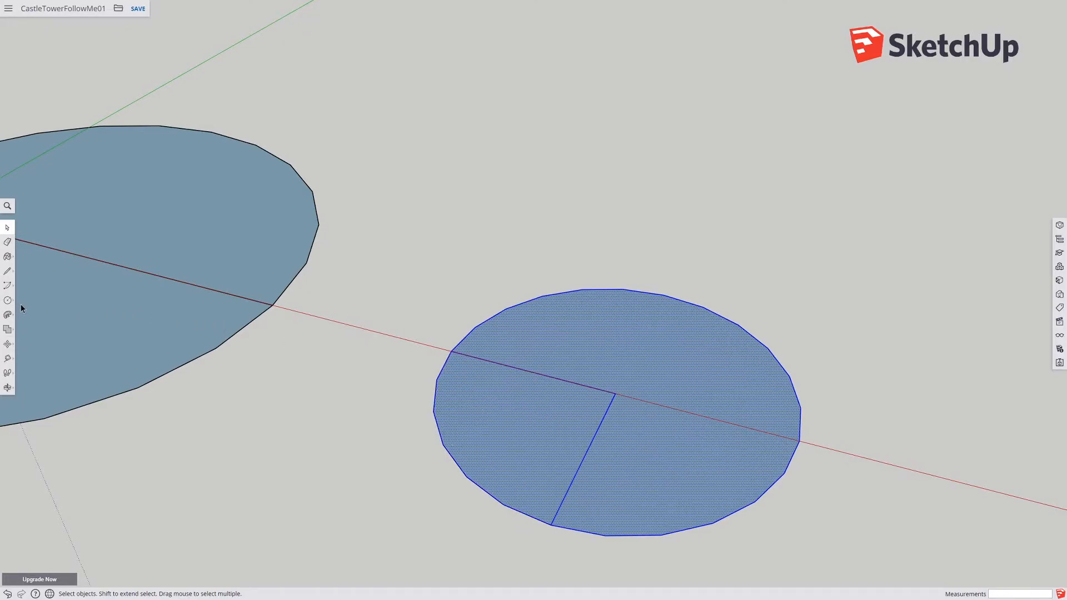
click(8, 315)
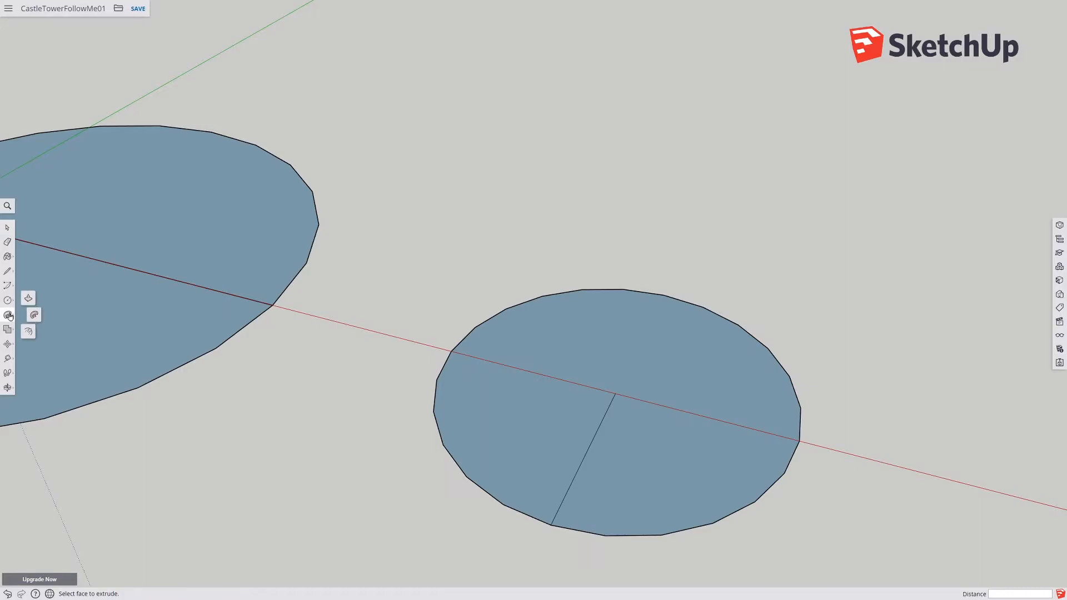
click(12, 344)
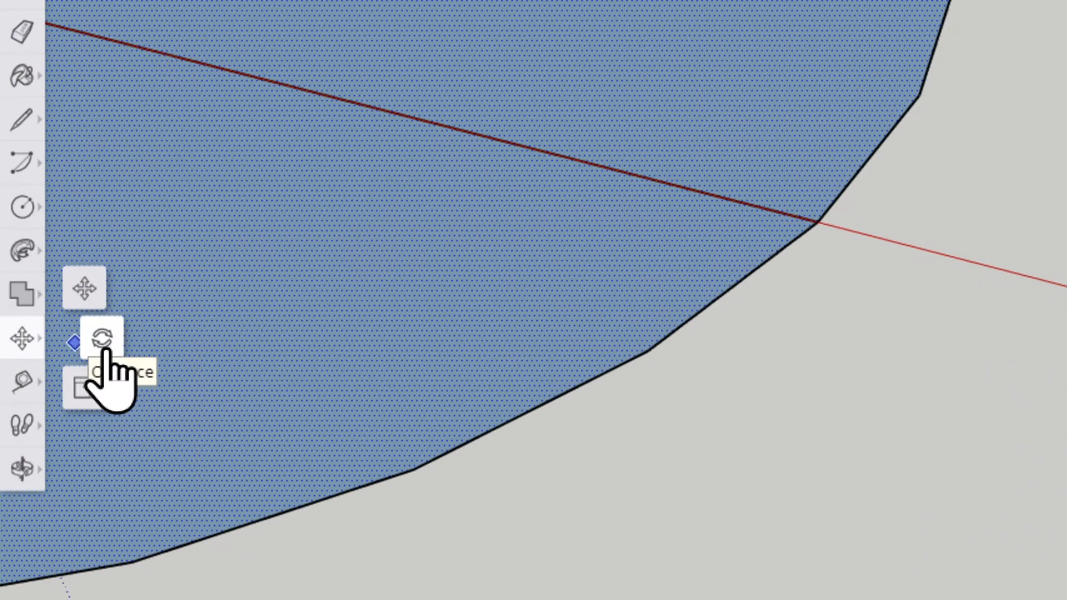
click(104, 339)
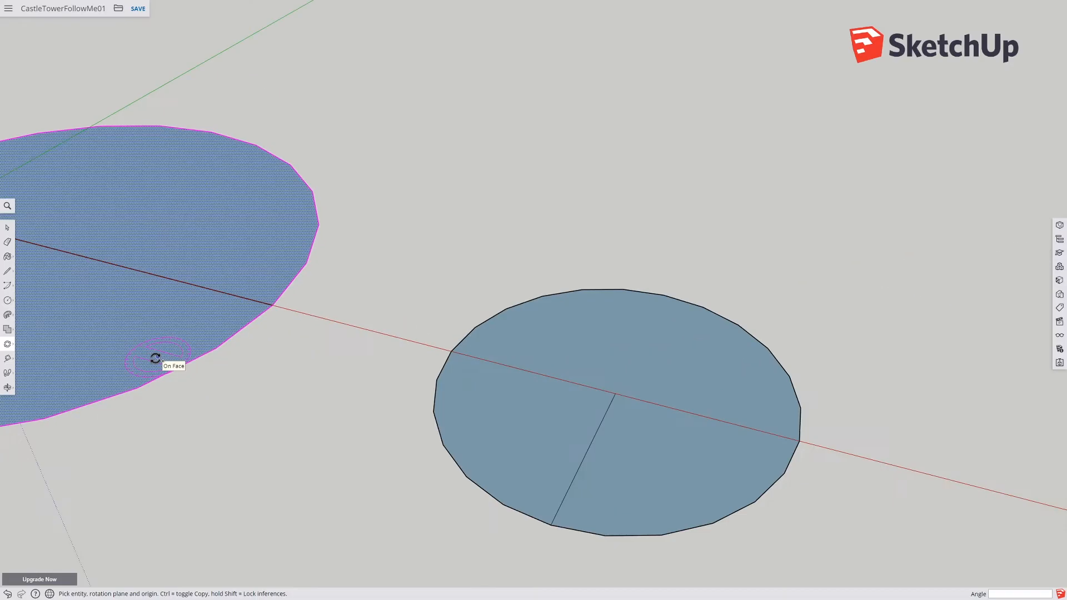
shift+middle_drag(262, 300, 581, 324)
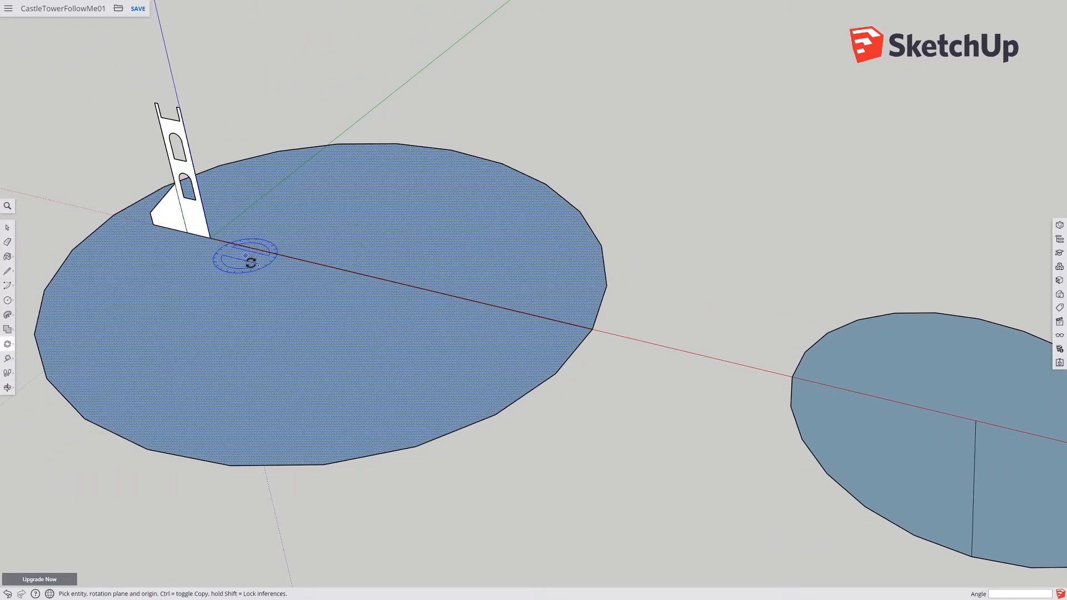
shift+middle_drag(400, 321, 142, 288)
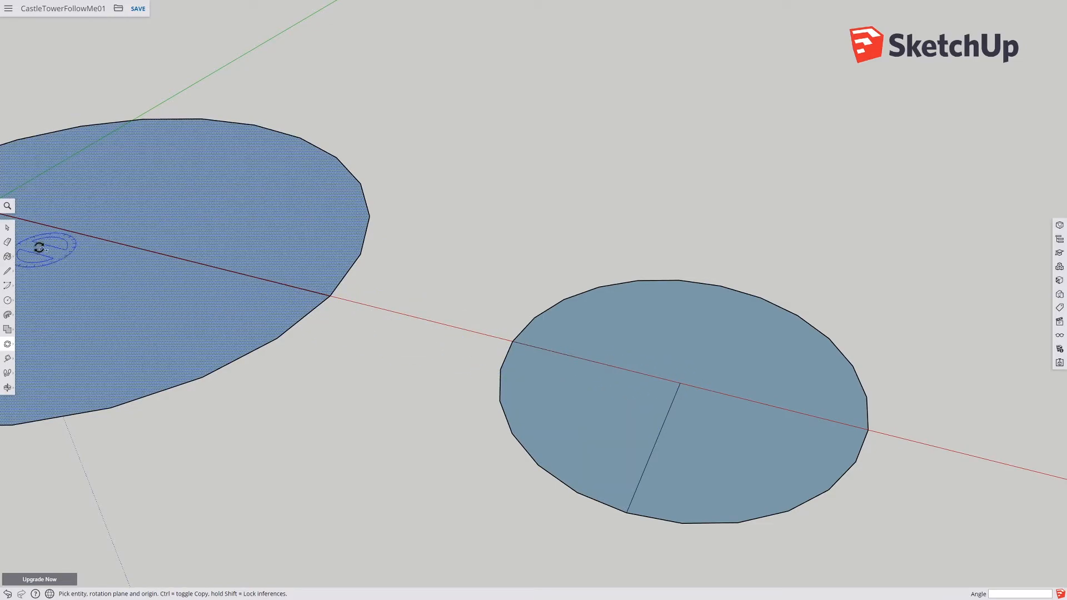
click(7, 228)
drag(458, 221, 917, 545)
click(6, 344)
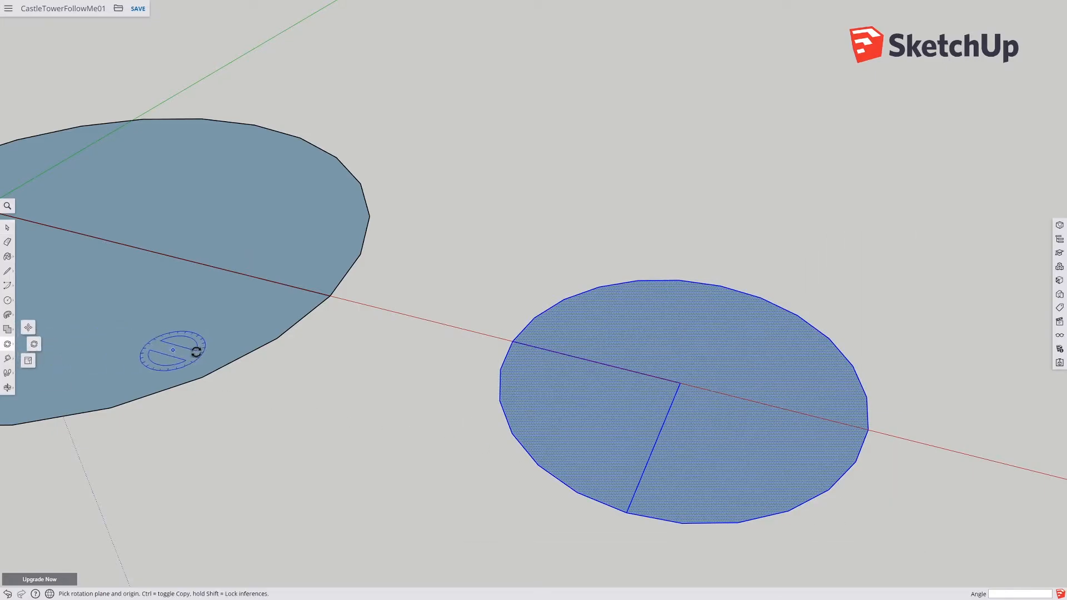
click(679, 383)
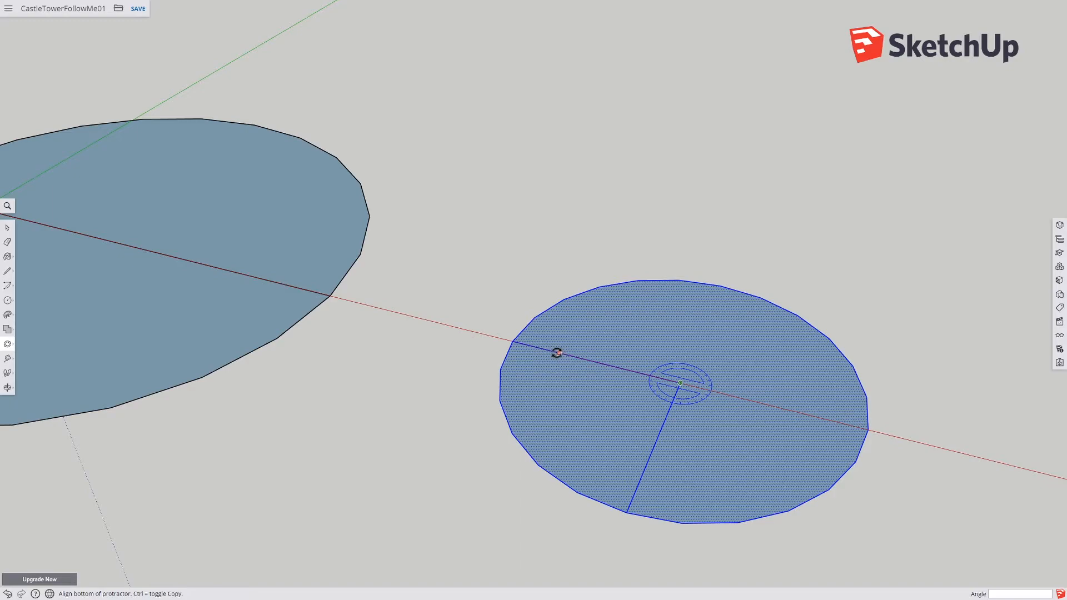
click(536, 346)
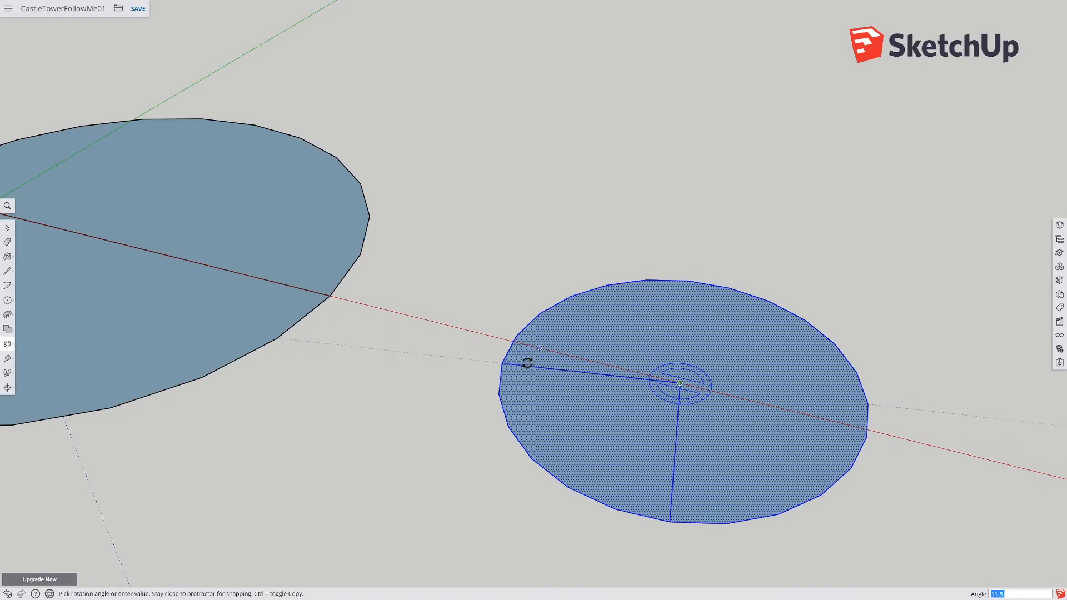
click(524, 362)
click(679, 384)
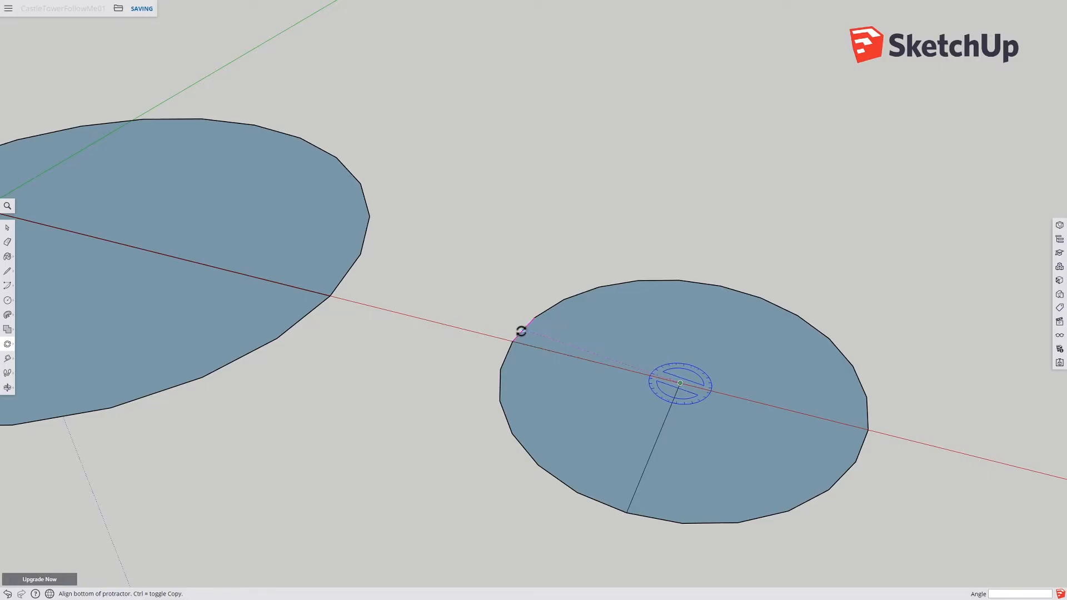
click(524, 328)
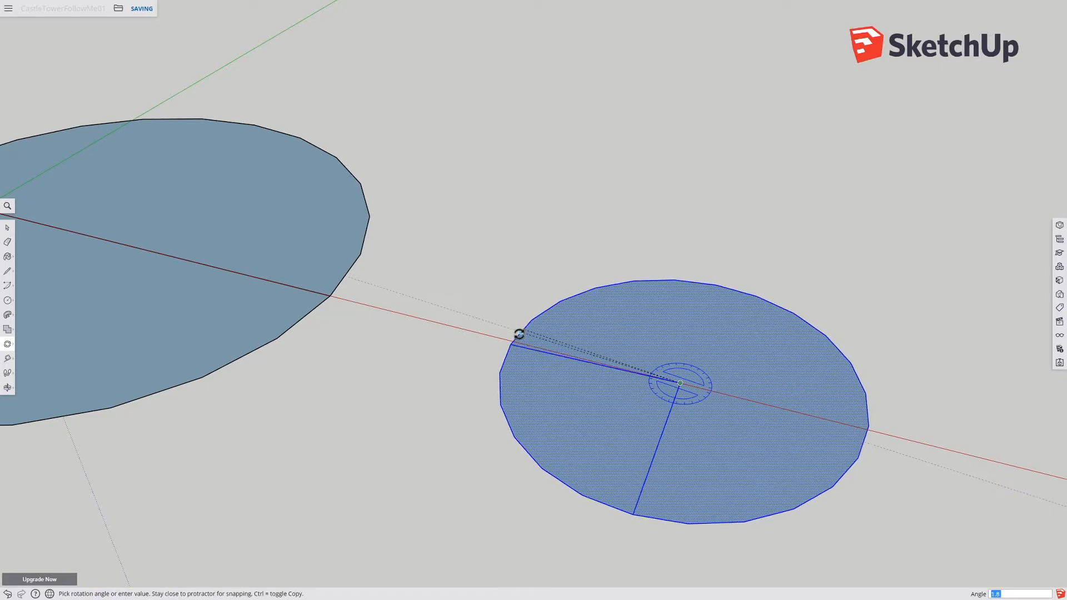
click(511, 343)
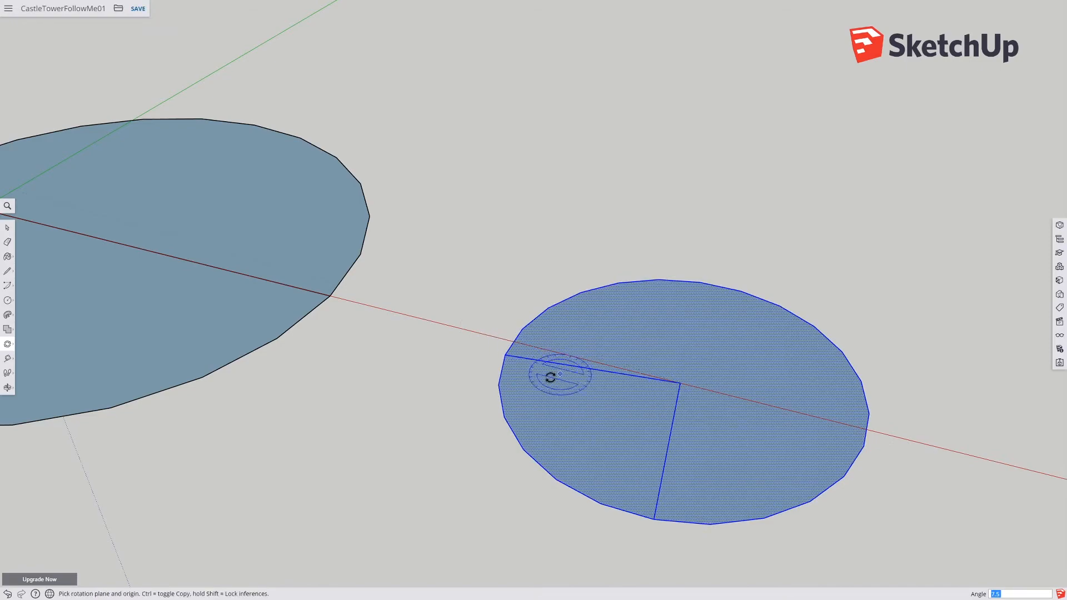
Step: Draw lines from the circle's edge on the red axis to its center and out to the lower edge
click(8, 271)
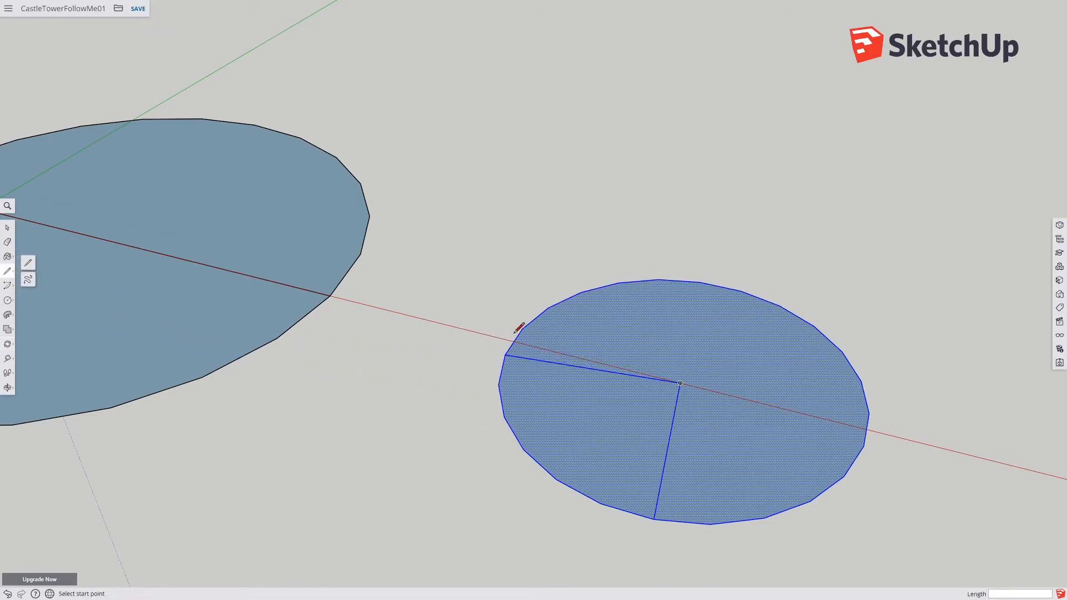
click(514, 341)
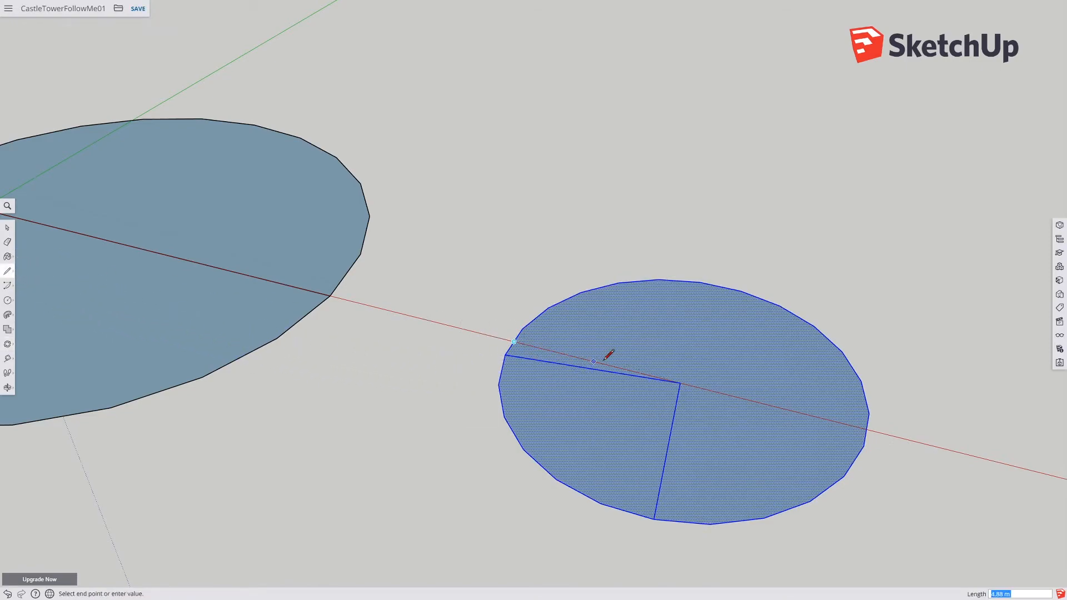
click(680, 383)
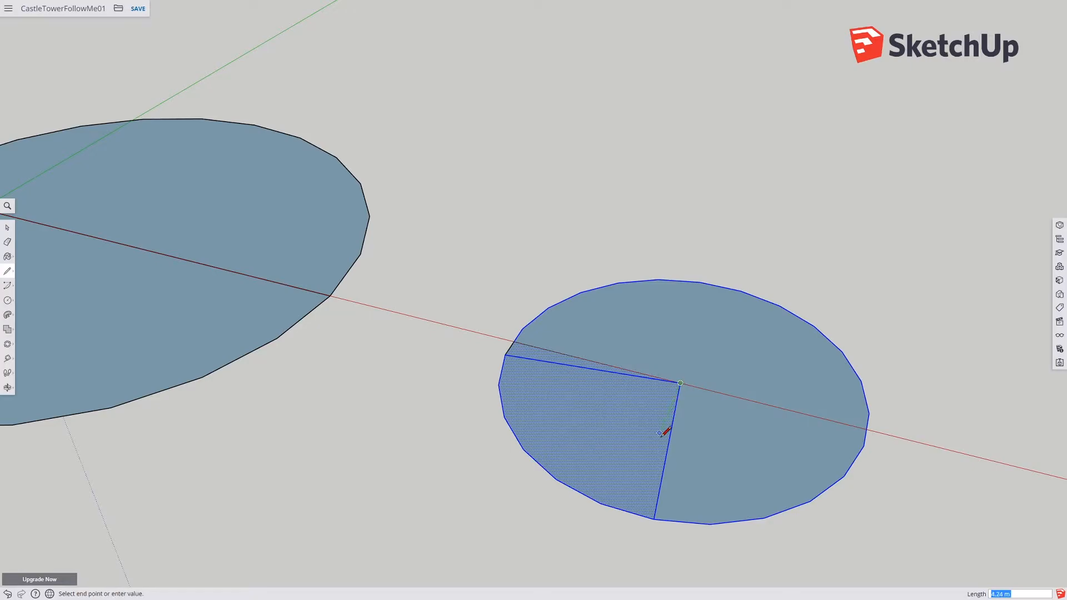
click(626, 511)
Step: Erase the quarter of the circle between the two radial lines, leaving a three-quarter circle face
click(8, 242)
click(518, 447)
drag(545, 346, 464, 340)
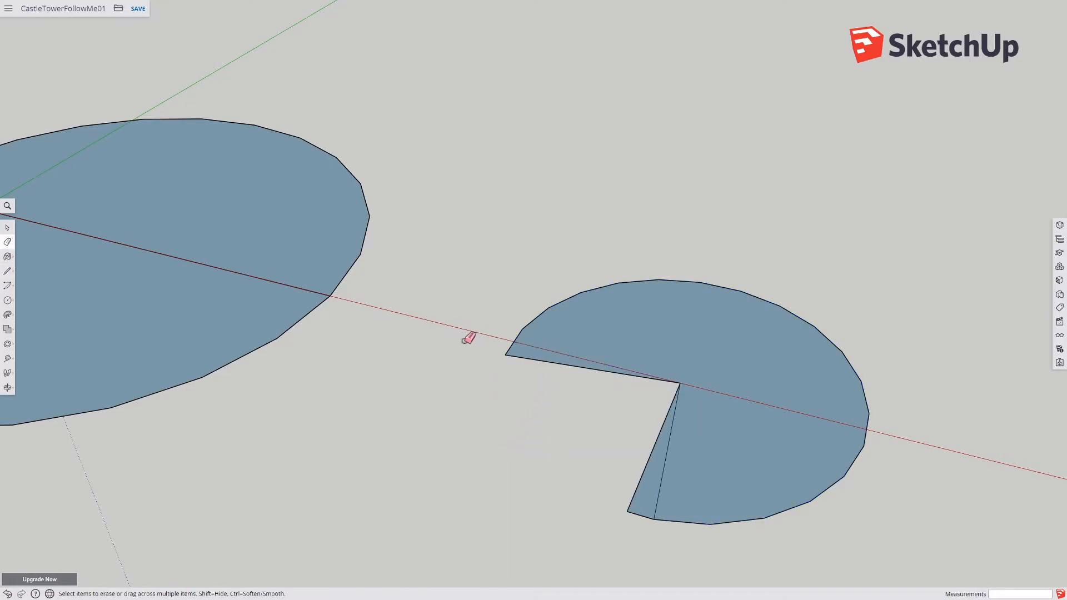
click(509, 355)
drag(632, 496, 633, 497)
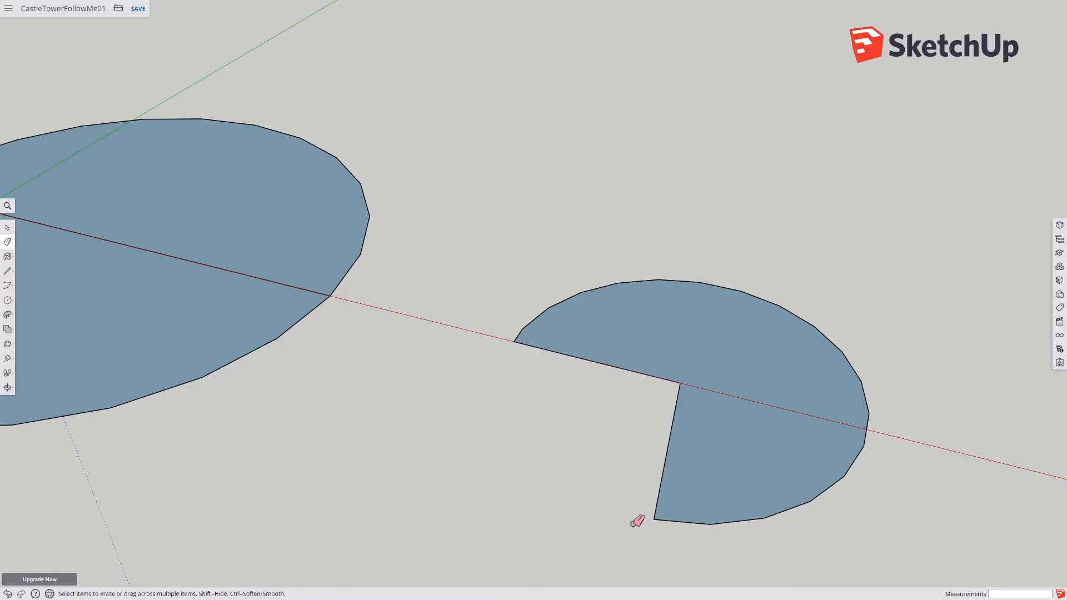
key(ctrl+z)
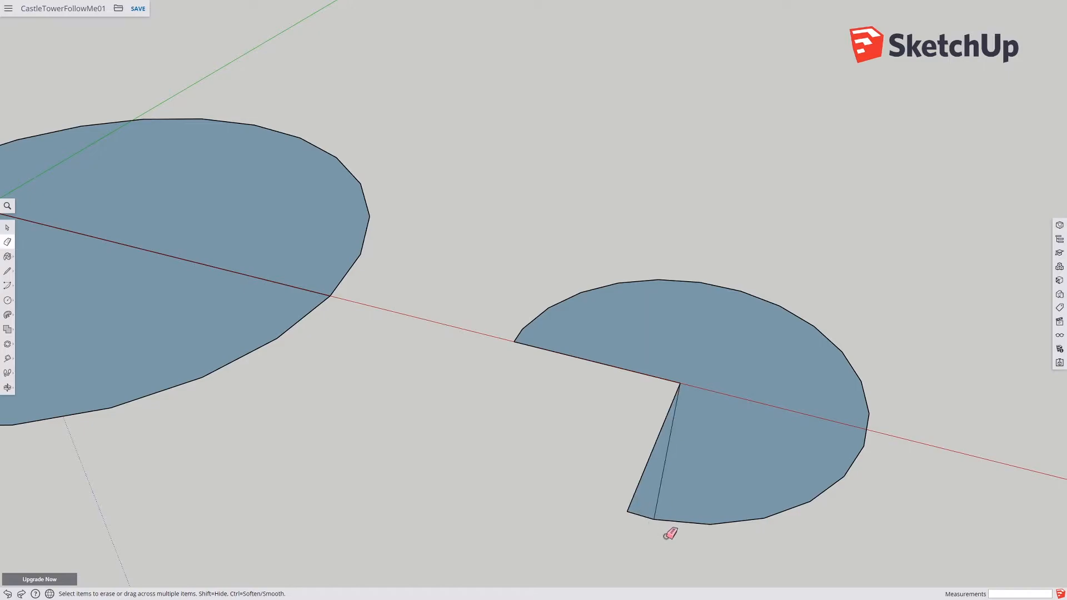
drag(665, 506, 658, 505)
mouse_move(709, 542)
middle_down()
mouse_move(739, 493)
mouse_move(634, 542)
mouse_move(714, 529)
mouse_move(634, 512)
mouse_move(631, 536)
middle_up()
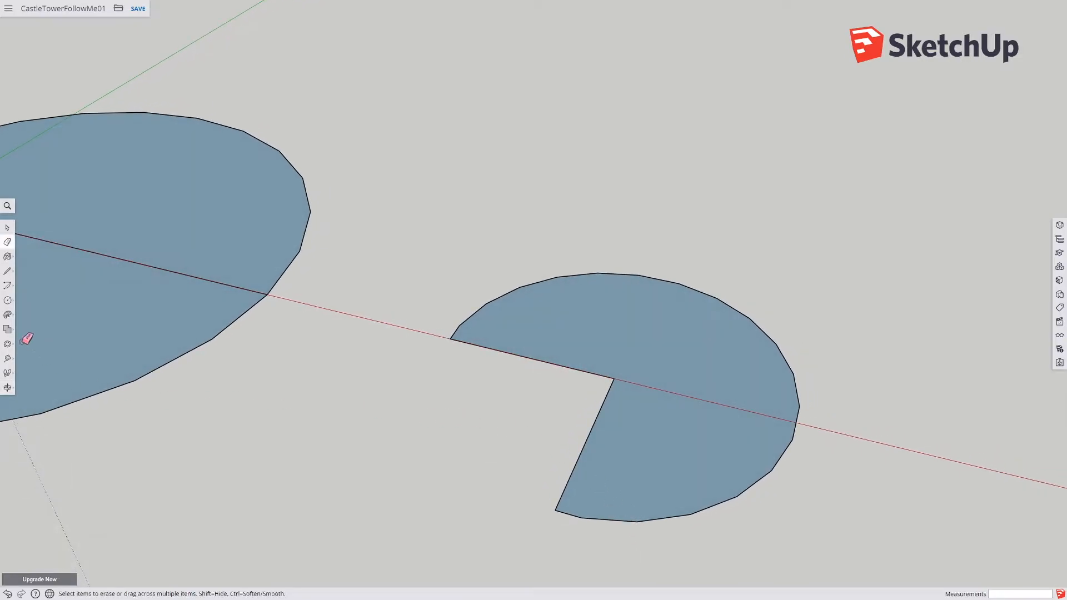
scroll(472, 356, up, 4)
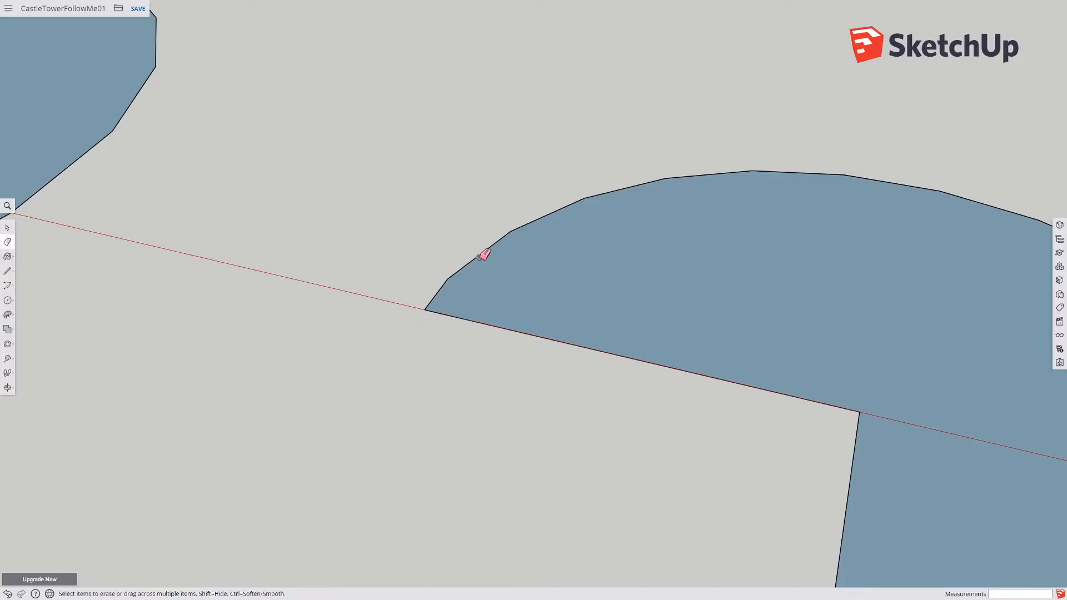
middle_drag(444, 339, 438, 291)
scroll(464, 367, down, 1)
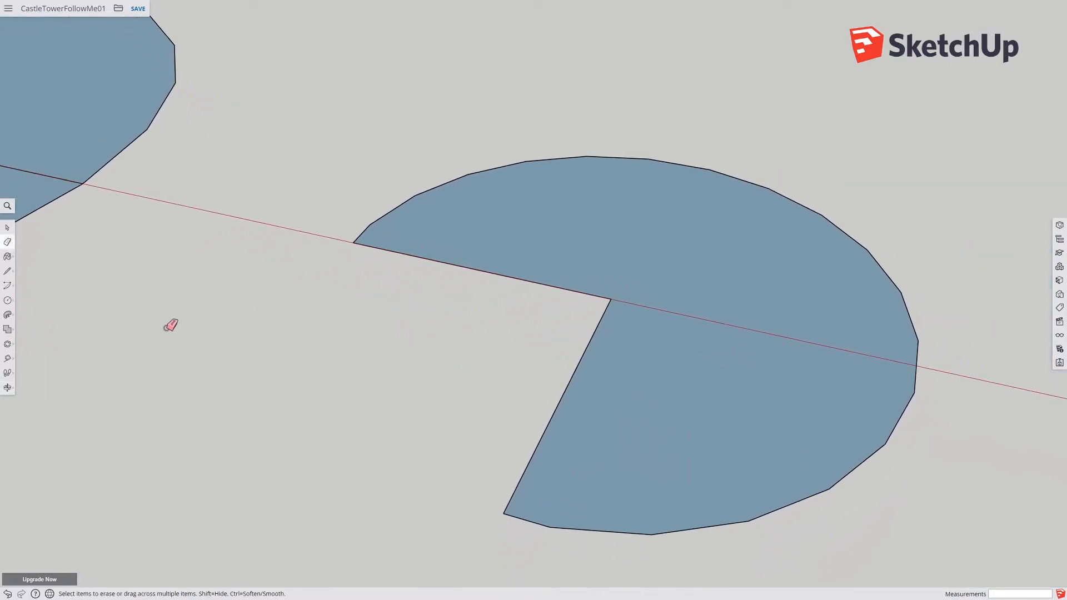
Step: Draw a small four-sided profile face from the circle's center up and back to the red axis
click(8, 300)
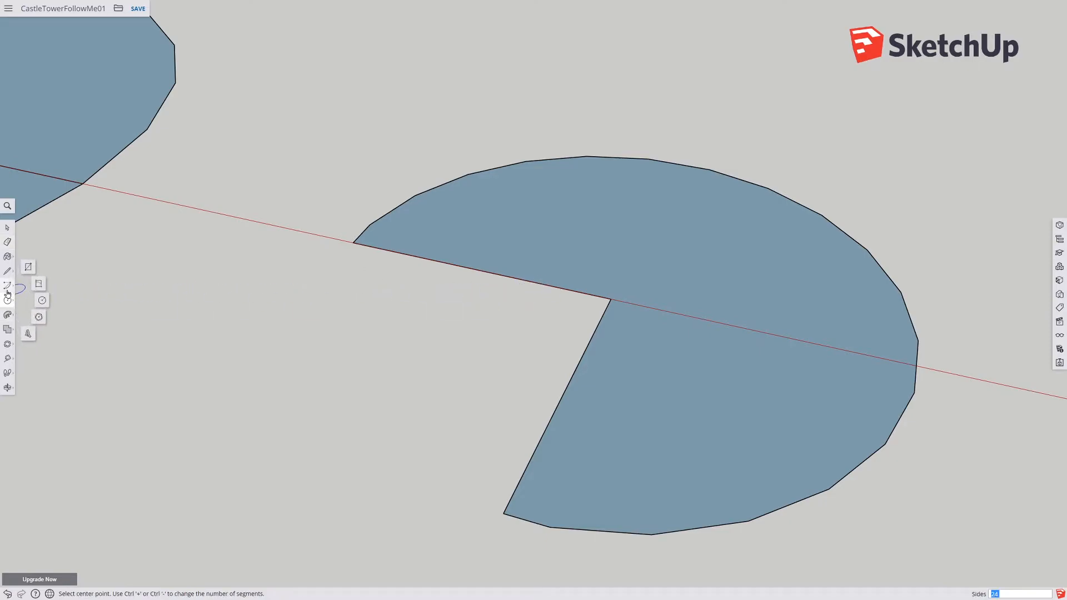
click(7, 270)
click(610, 300)
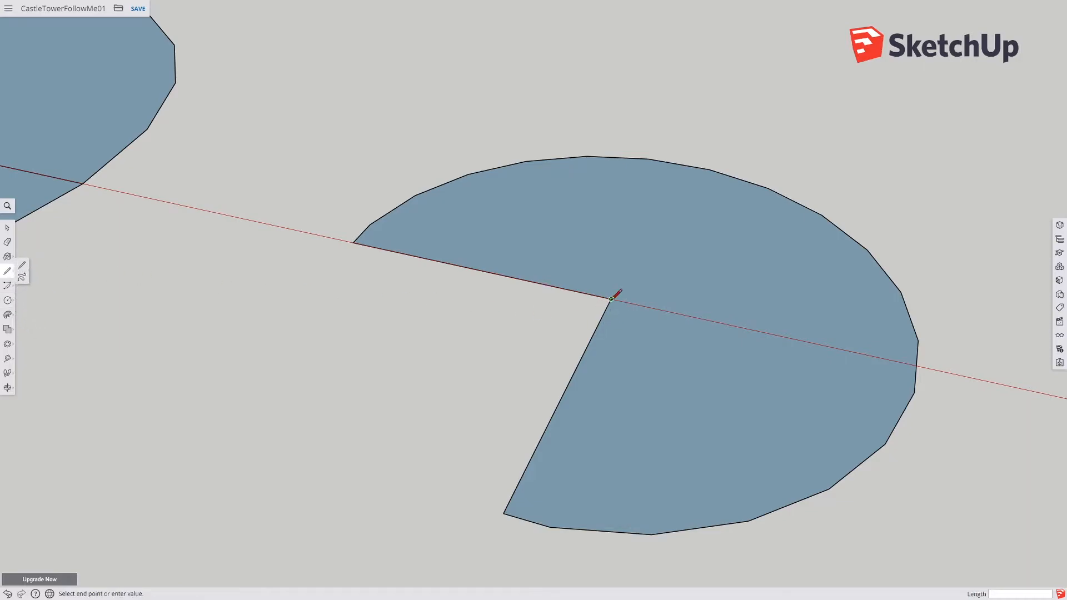
click(615, 235)
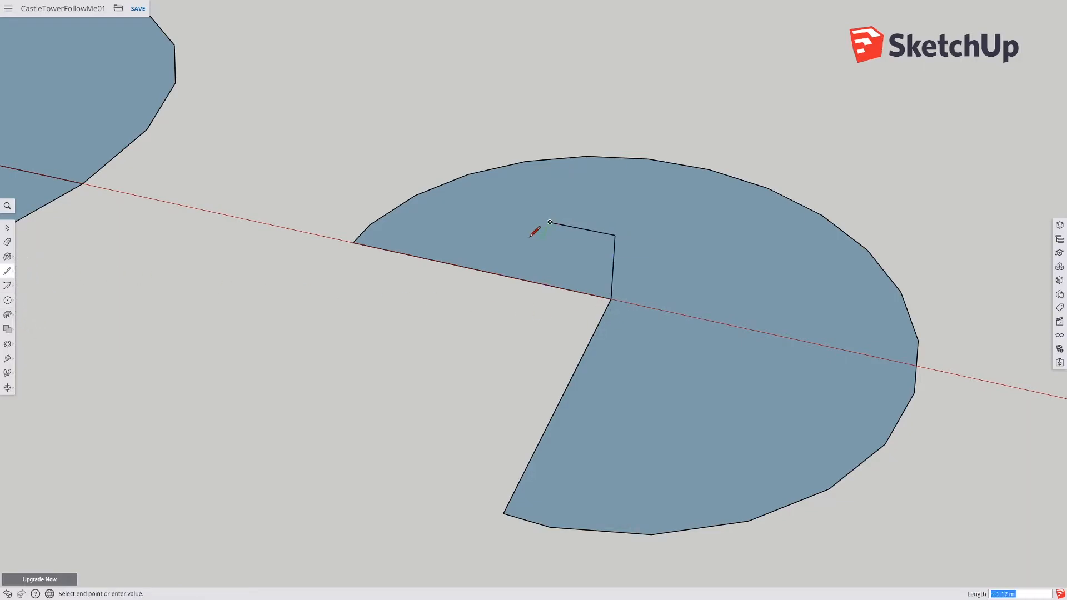
click(471, 268)
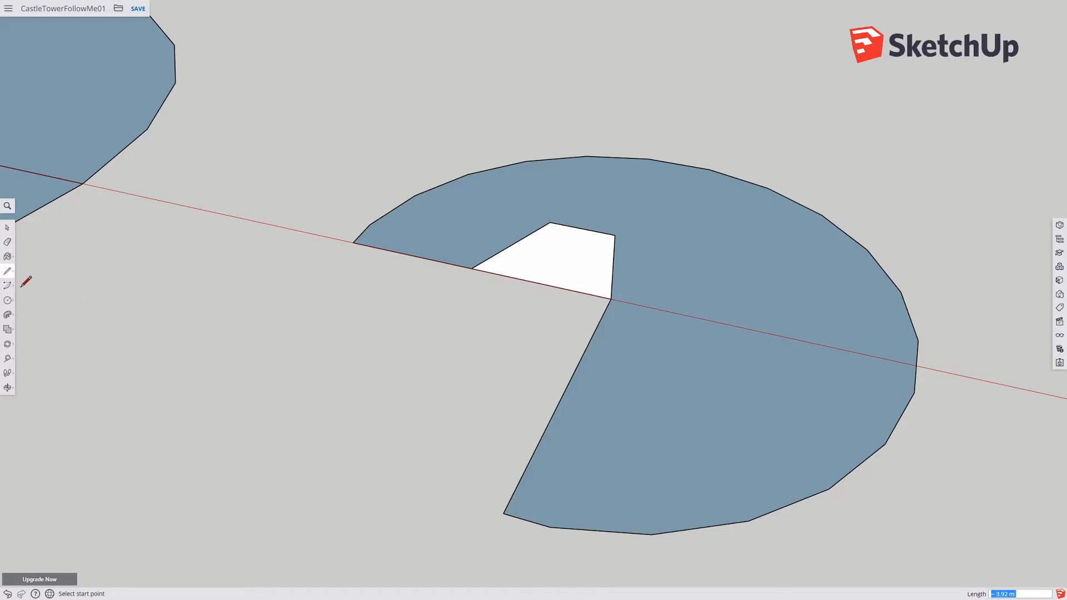
Step: Delete the three-quarter circle face and the lower radial edge, keeping only the arc path and profile
click(8, 227)
click(451, 245)
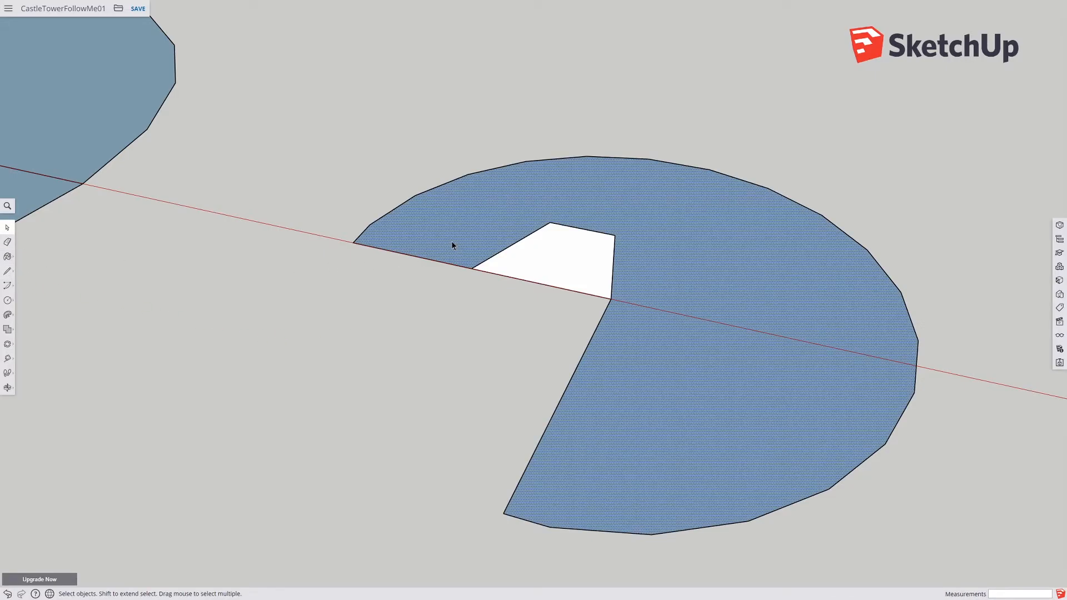
key(Delete)
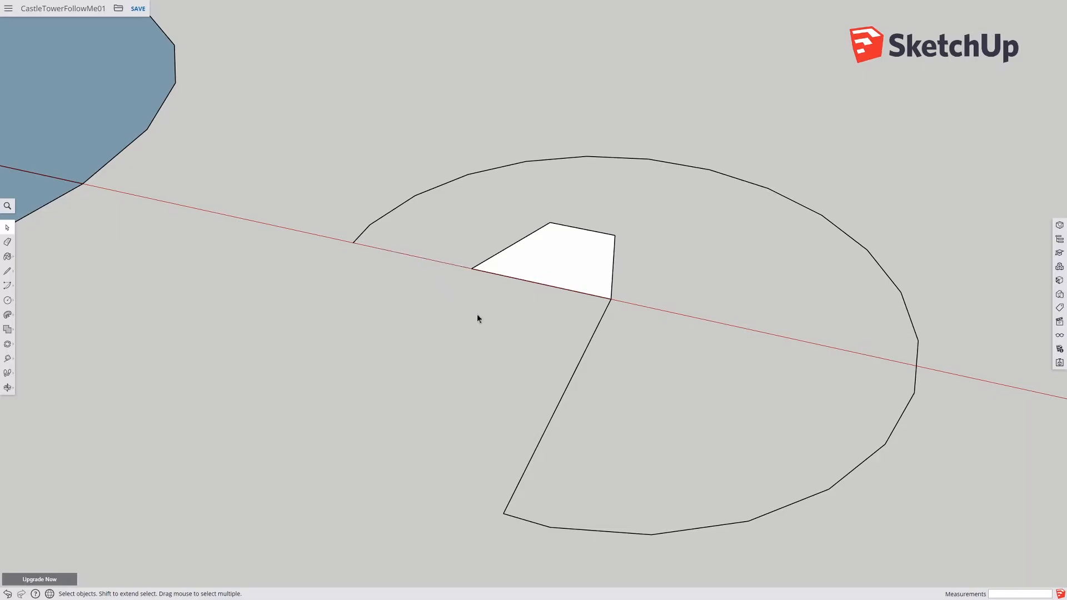
click(561, 400)
key(Delete)
Step: Remove the lower radial edge, then sweep the small profile face along the three-quarter arc path with Follow Me
click(542, 279)
click(385, 269)
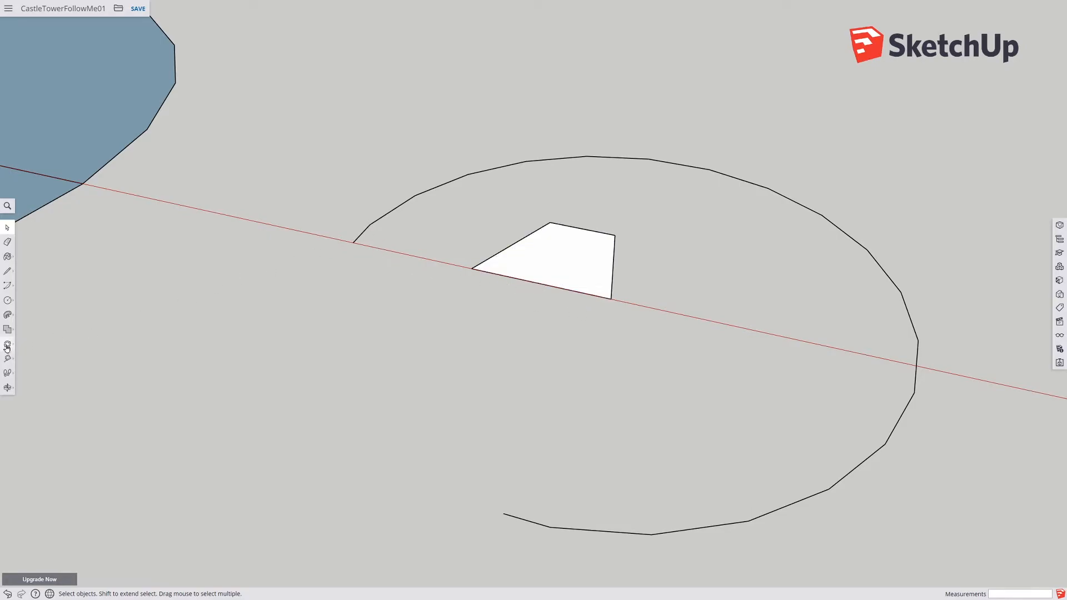
click(366, 231)
click(6, 315)
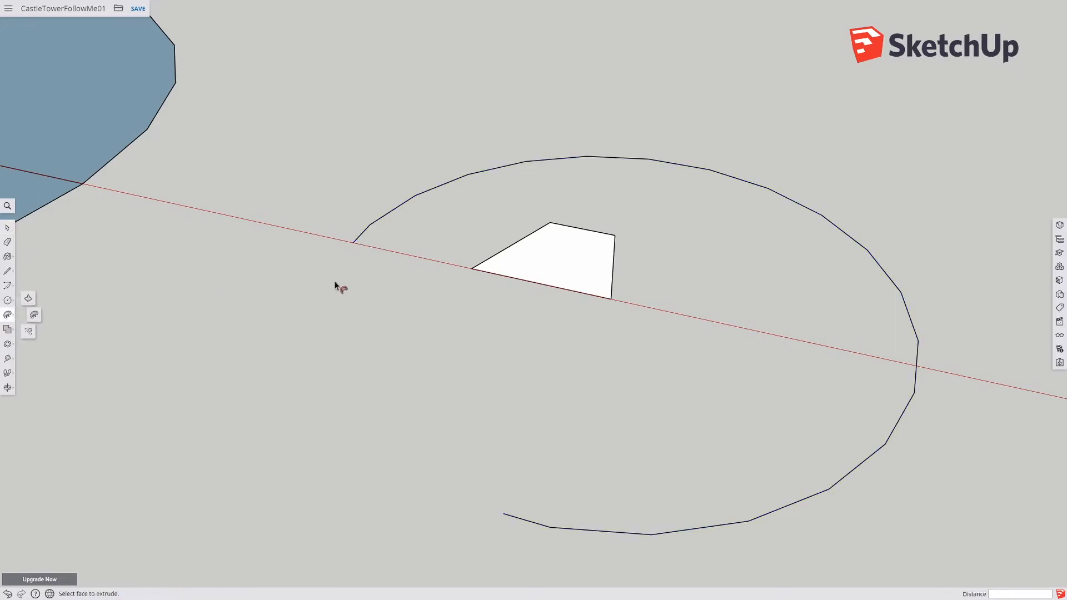
click(536, 266)
middle_drag(537, 347, 769, 359)
key(p)
middle_drag(618, 277, 424, 306)
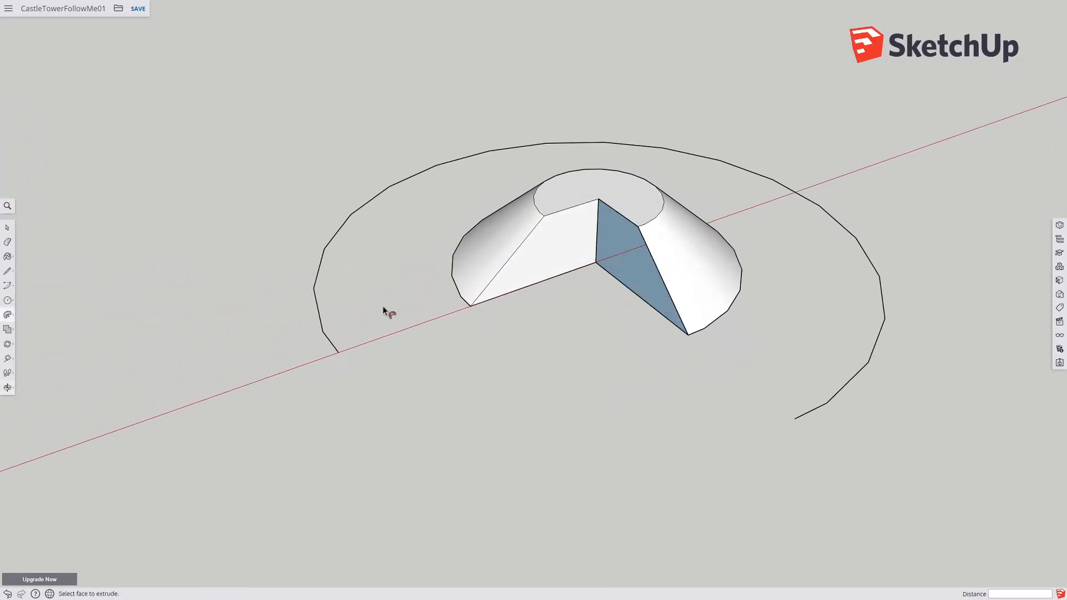
Step: Try to clean up the swept shape's cut end by drawing an edge and erasing edges across it
click(7, 271)
click(599, 199)
click(658, 311)
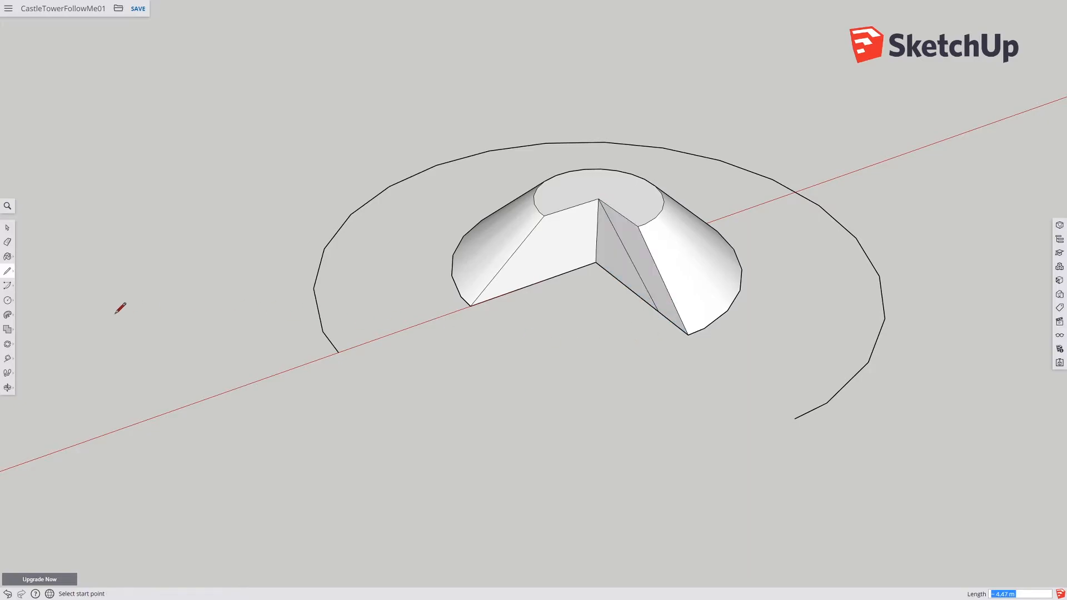
click(7, 242)
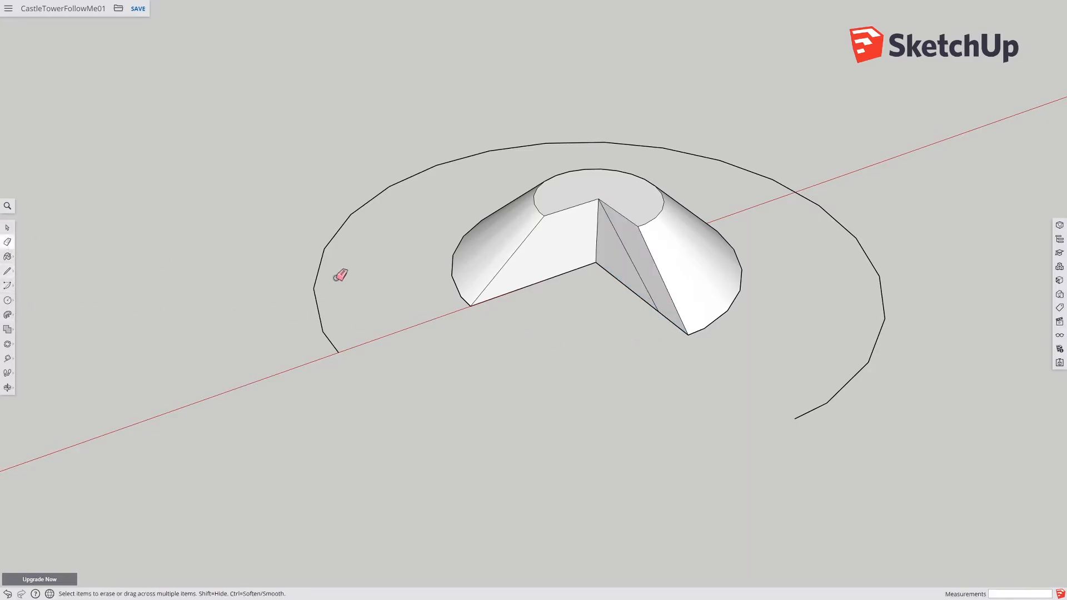
click(633, 267)
mouse_move(659, 305)
middle_down()
mouse_move(623, 345)
mouse_move(392, 317)
mouse_move(519, 267)
mouse_move(483, 252)
mouse_move(455, 302)
middle_up()
scroll(455, 303, down, 5)
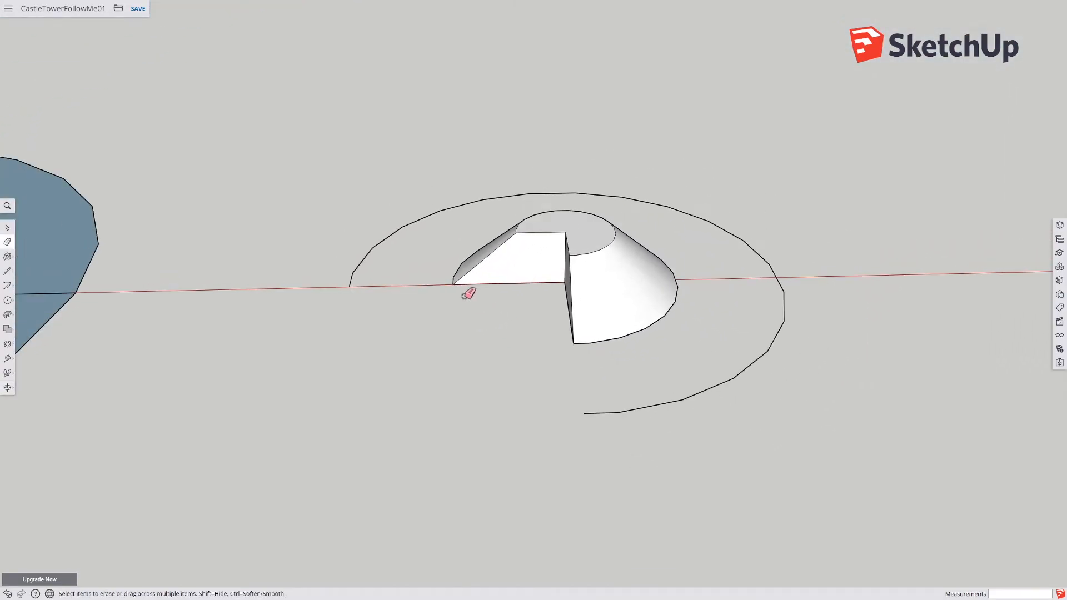
Step: Select the whole test sweep with its arc path and delete it
click(9, 229)
drag(354, 183, 768, 427)
key(Delete)
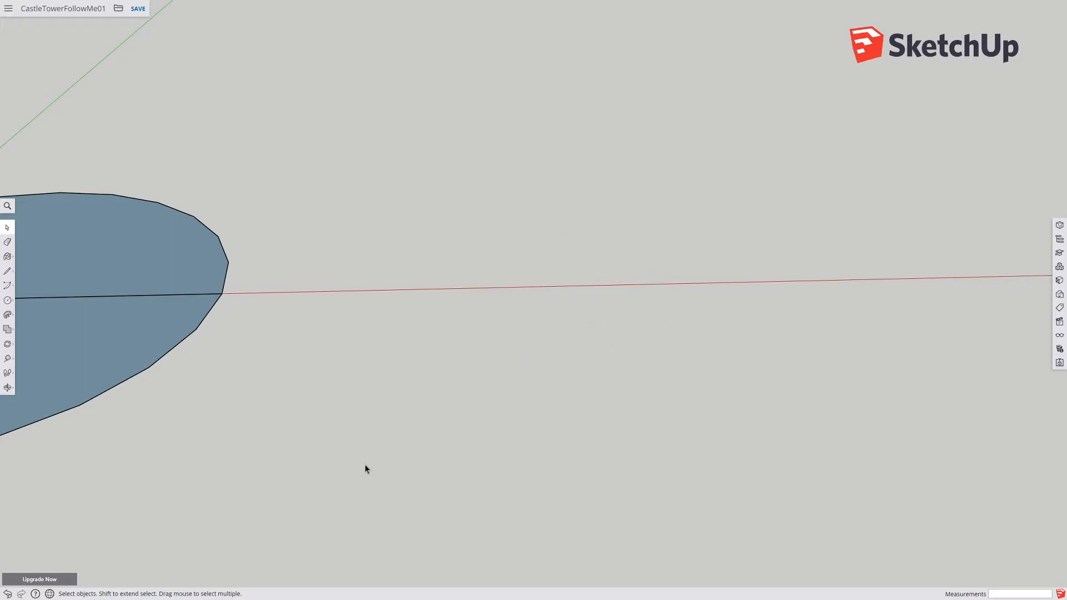
Step: Delete the large circle's face next to the tower profile, keeping its outline edges as the path
scroll(334, 443, down, 5)
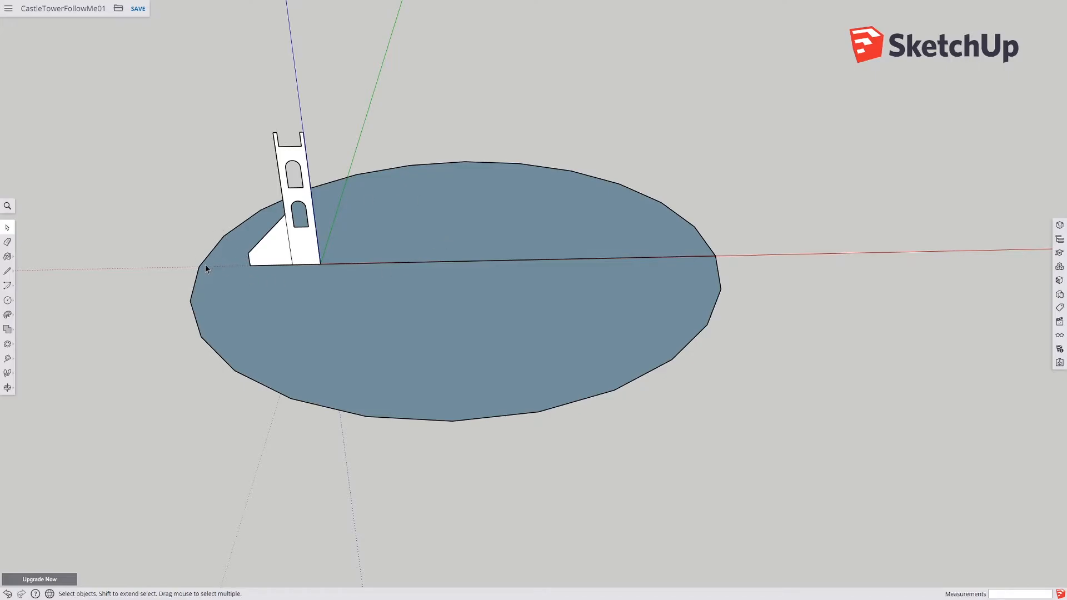
scroll(205, 265, up, 4)
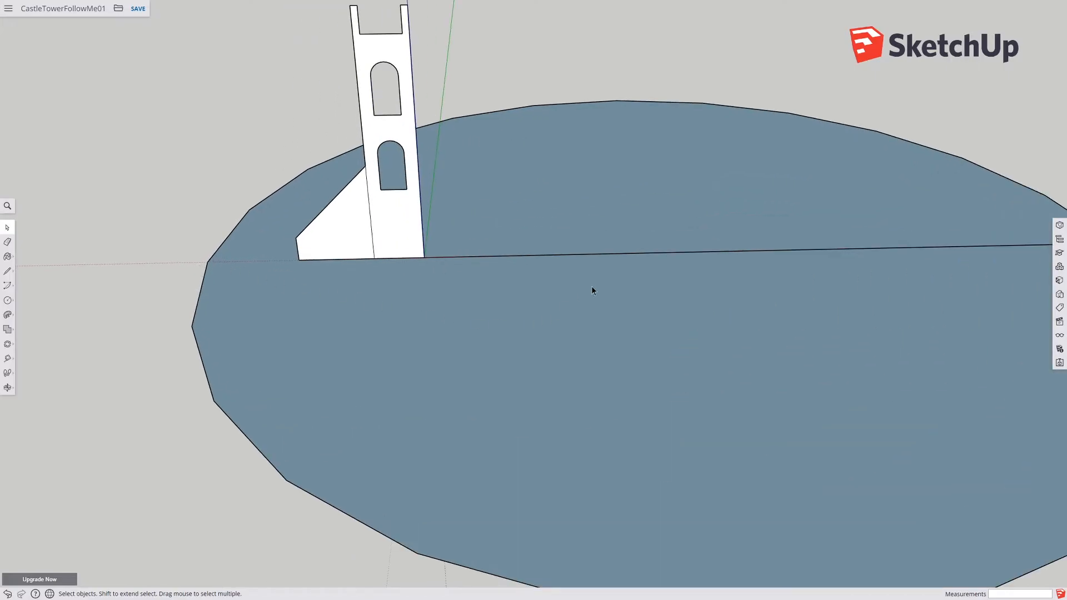
click(640, 284)
middle_drag(686, 336, 504, 341)
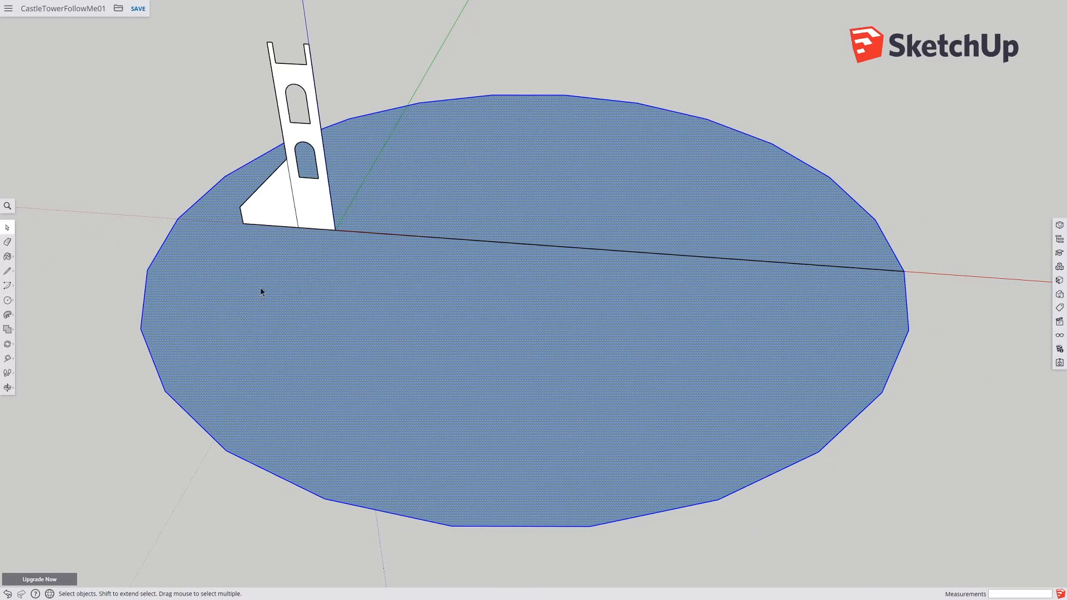
key(ctrl+a)
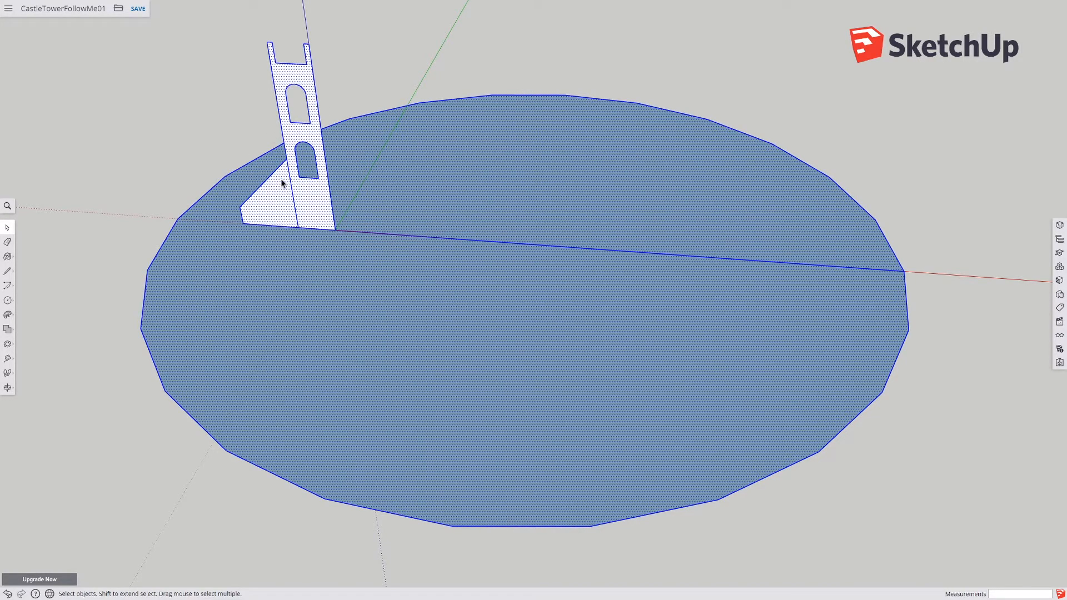
key(ctrl+t)
triple_click(455, 303)
click(366, 285)
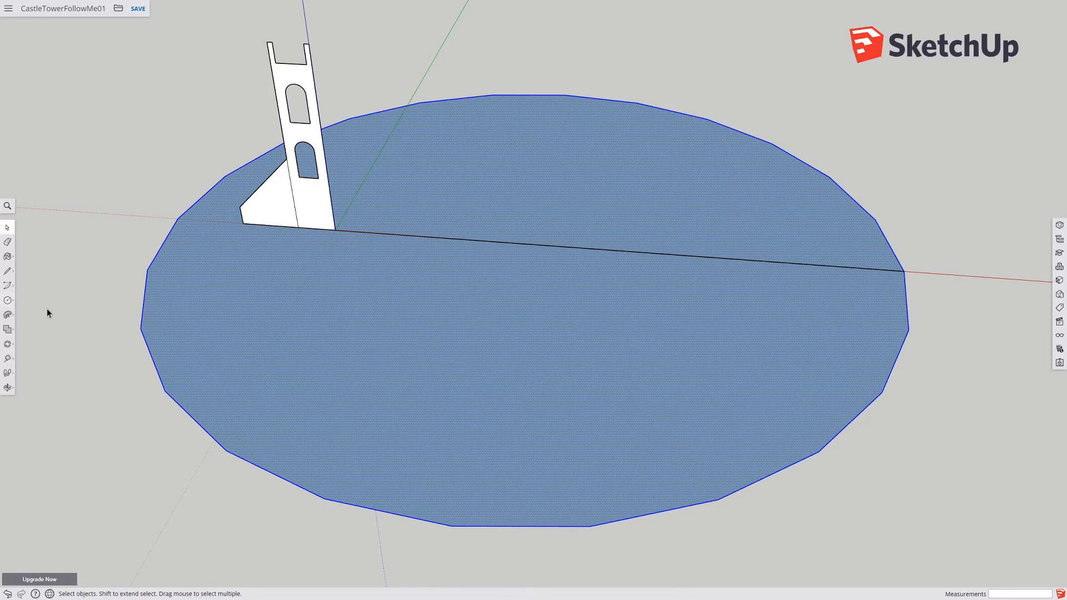
click(364, 338)
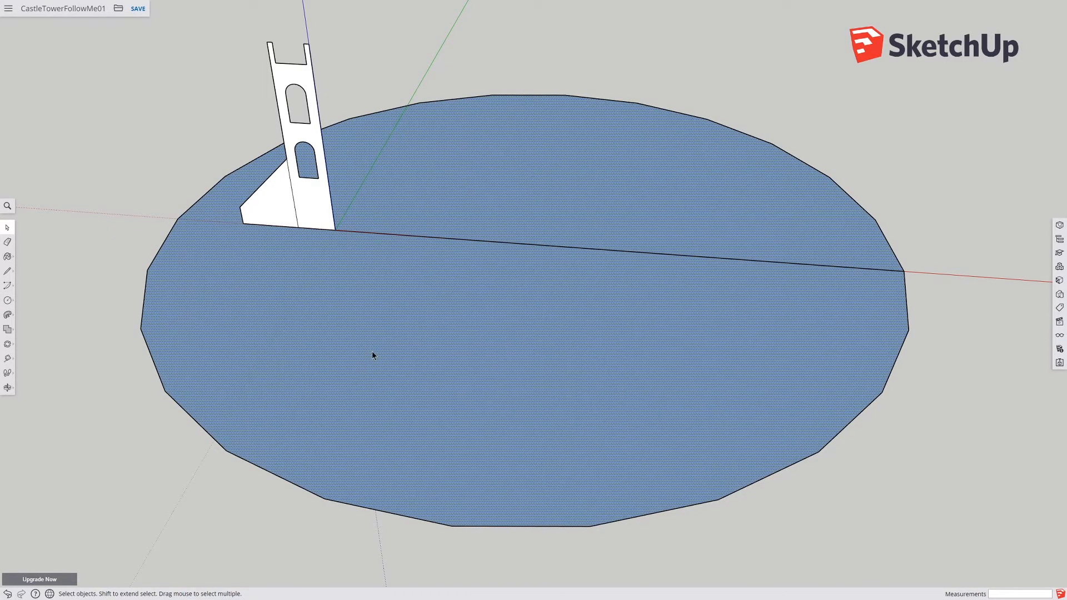
key(Delete)
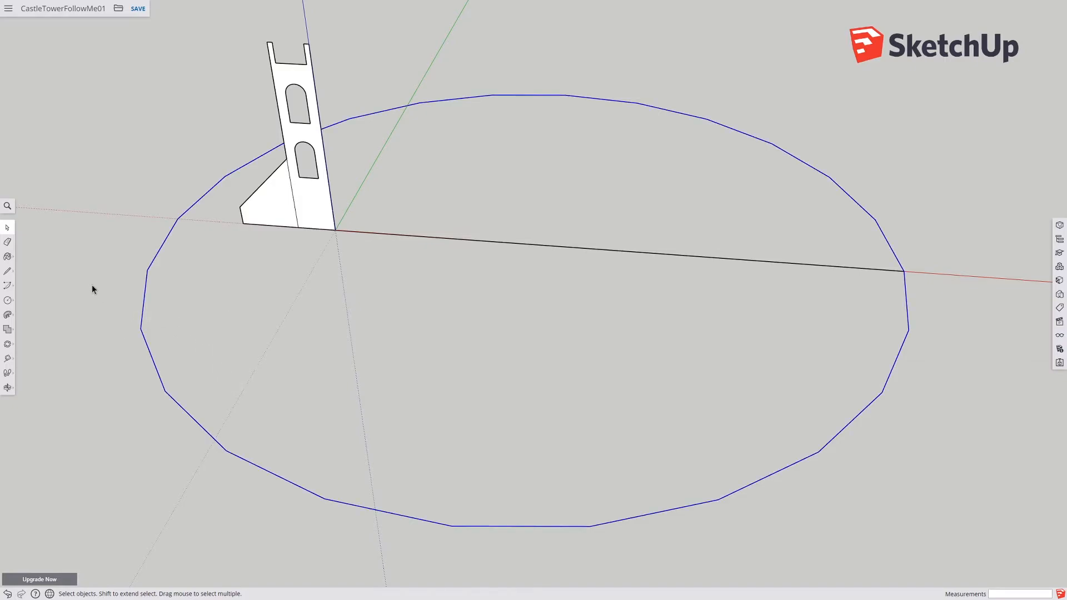
Step: Begin rotating with the Rotate tool, placing it at the circle's center
click(282, 356)
drag(82, 258, 232, 360)
drag(91, 250, 203, 358)
drag(101, 242, 191, 386)
drag(78, 270, 161, 362)
drag(225, 350, 136, 309)
click(7, 344)
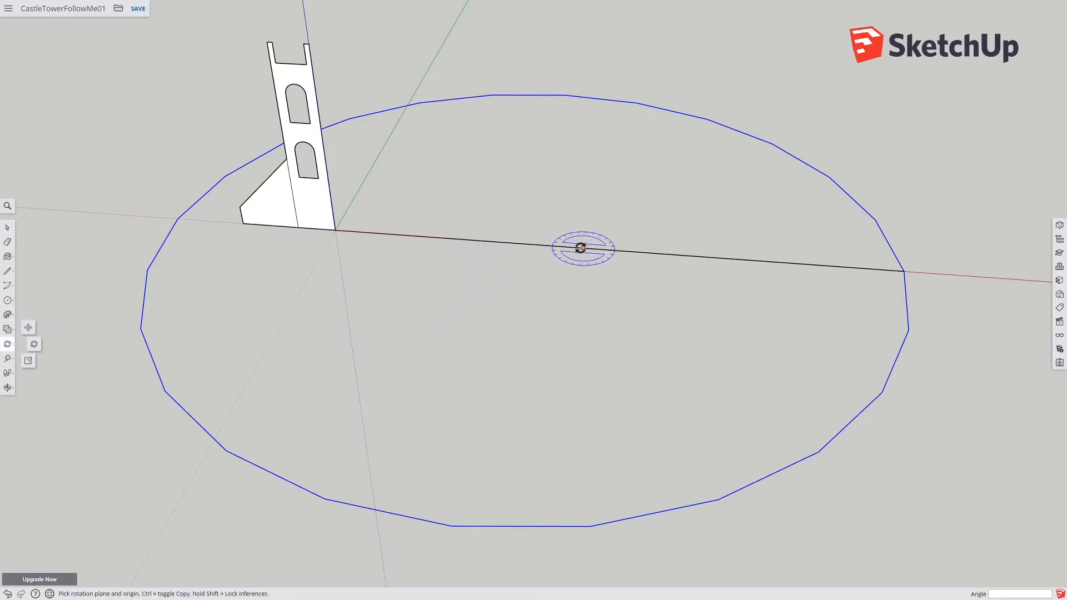
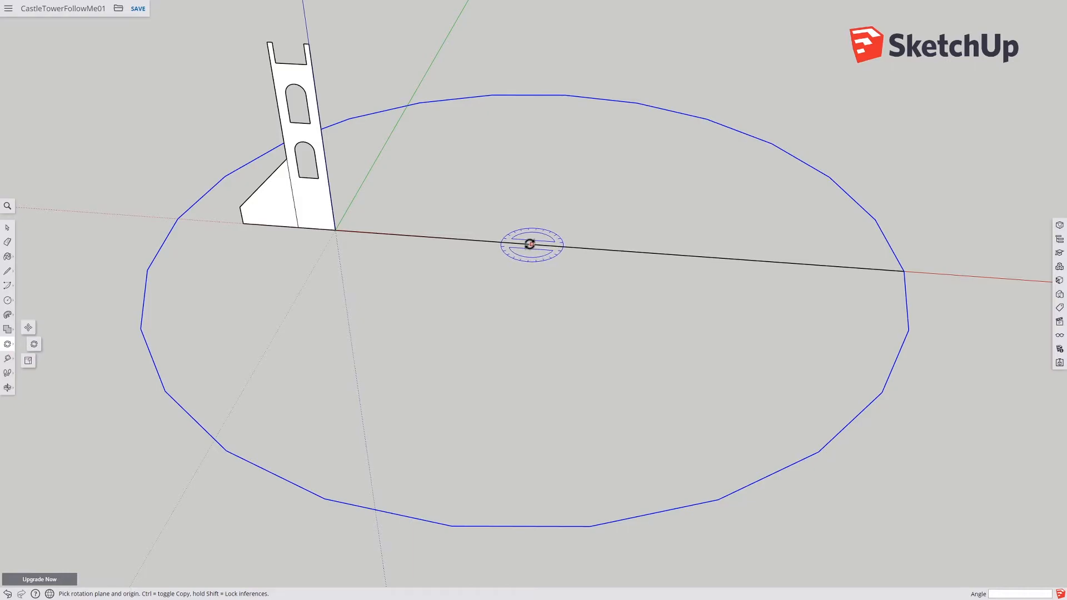
Step: Try rotating the large circle about its center, then undo the result
click(525, 244)
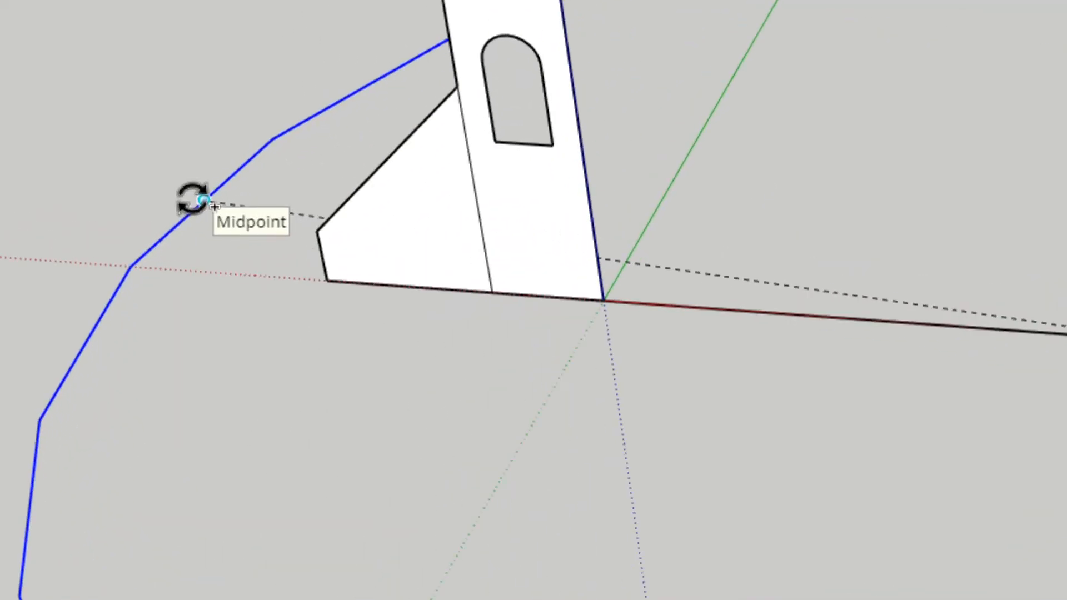
click(203, 200)
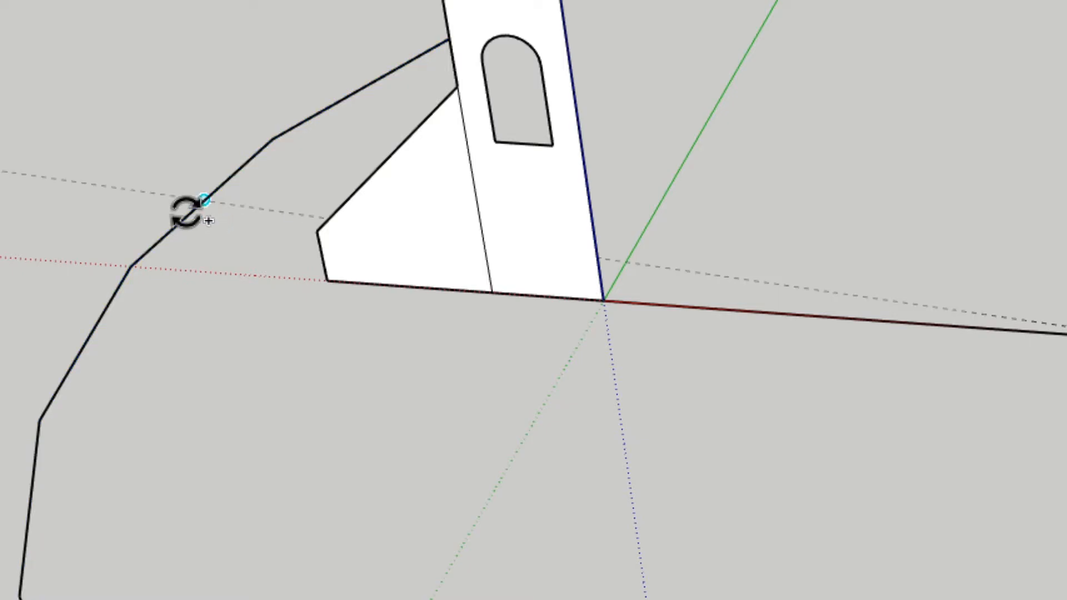
click(128, 268)
scroll(305, 458, down, 5)
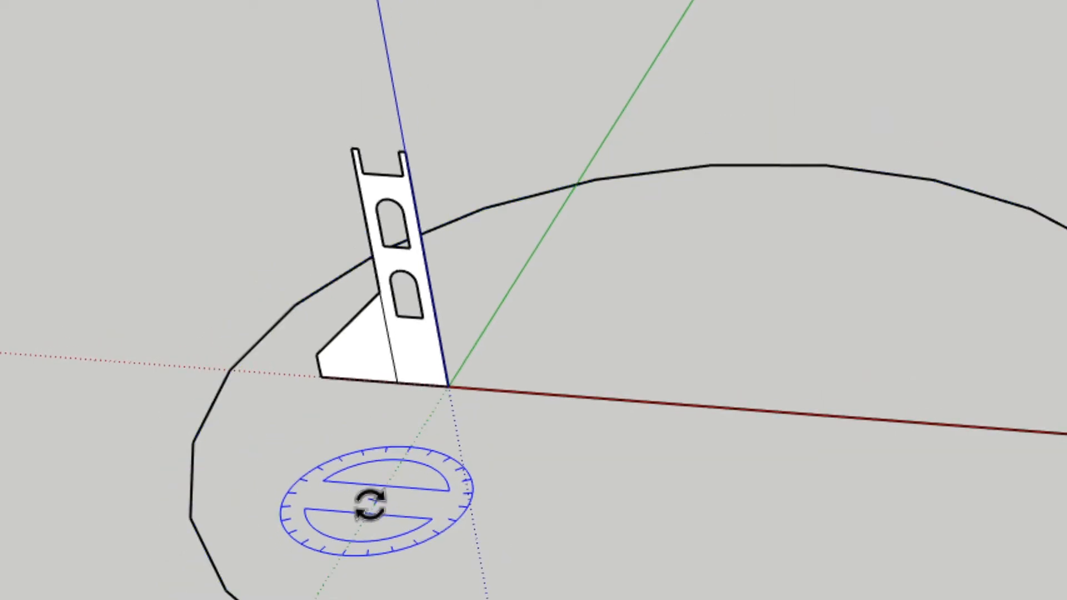
scroll(461, 519, down, 3)
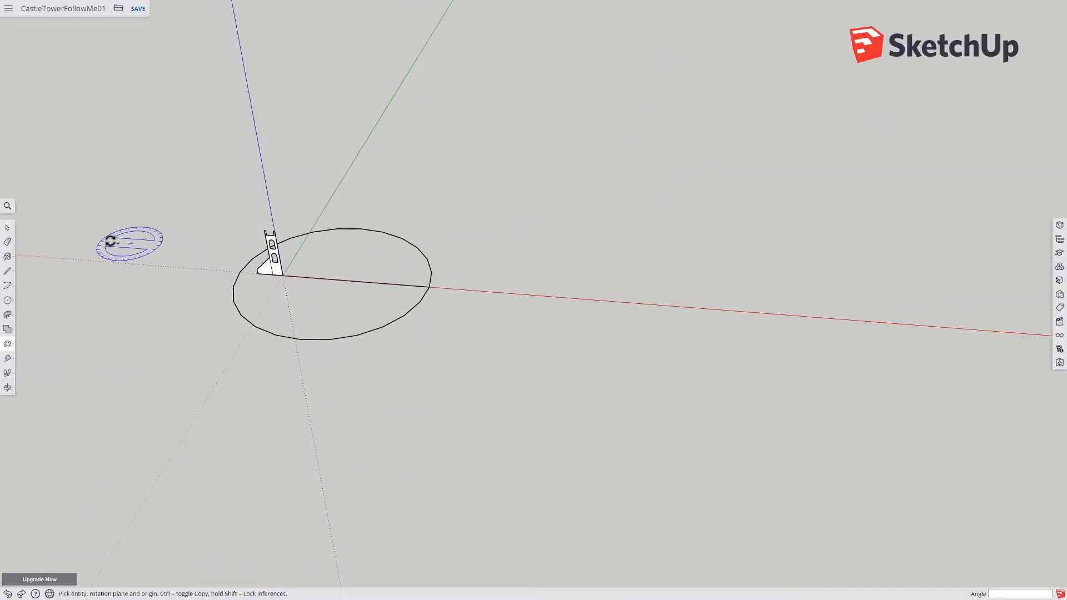
click(8, 228)
click(287, 331)
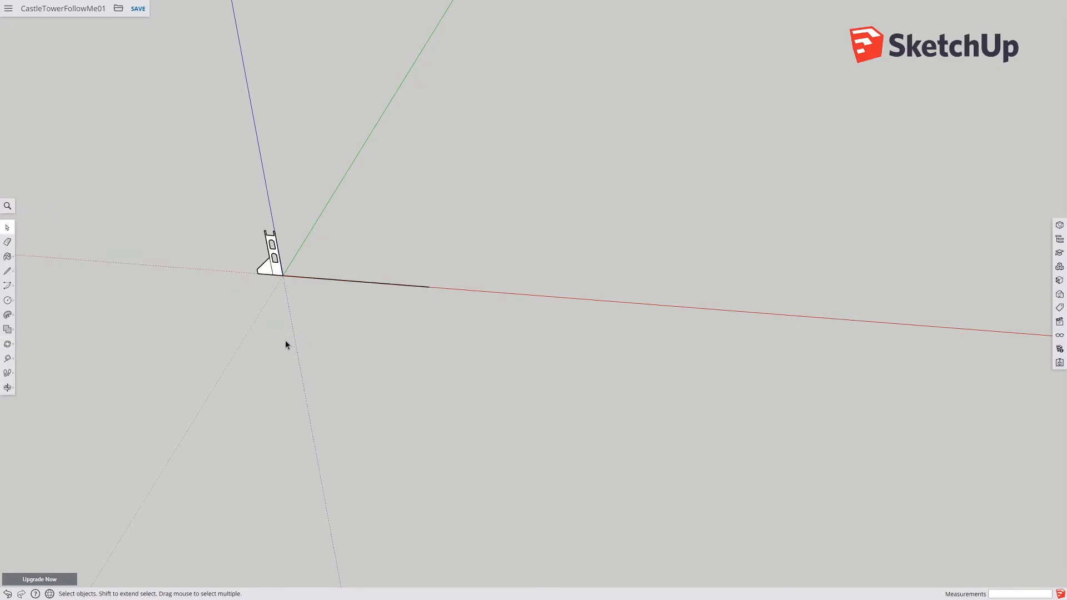
key(ctrl+z)
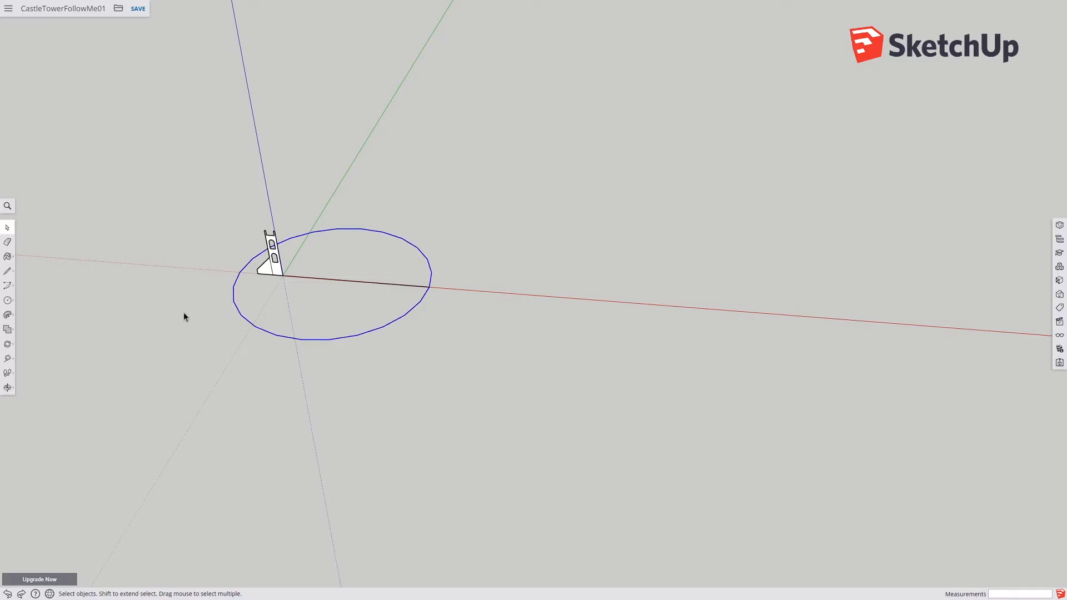
Step: Rotate the large circle about its center so one of its vertices lines up with the tower profile's base line
click(9, 344)
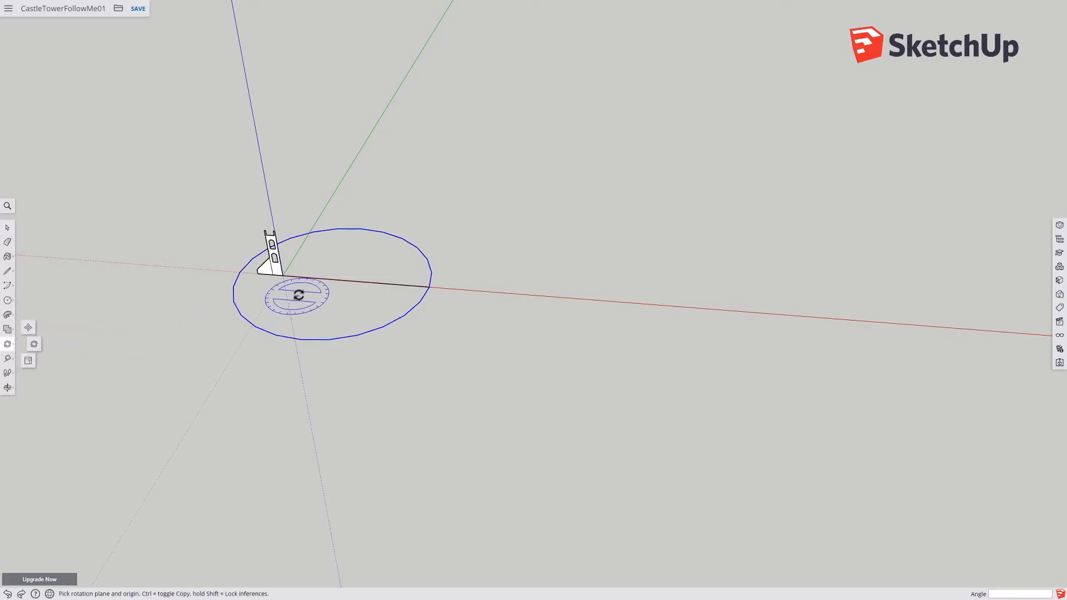
click(333, 280)
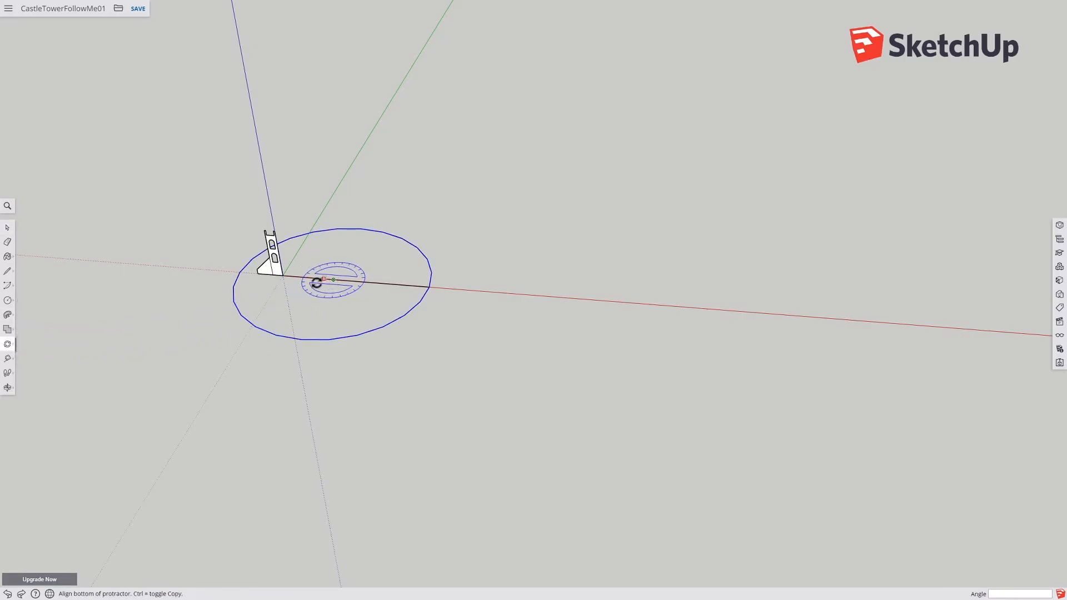
click(241, 273)
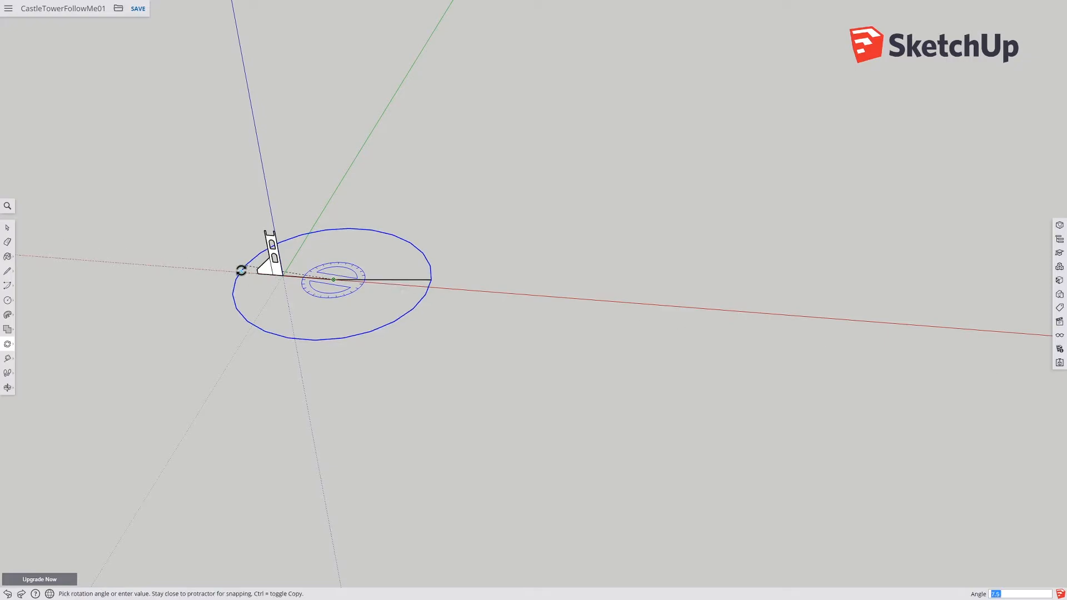
click(240, 272)
scroll(276, 293, up, 6)
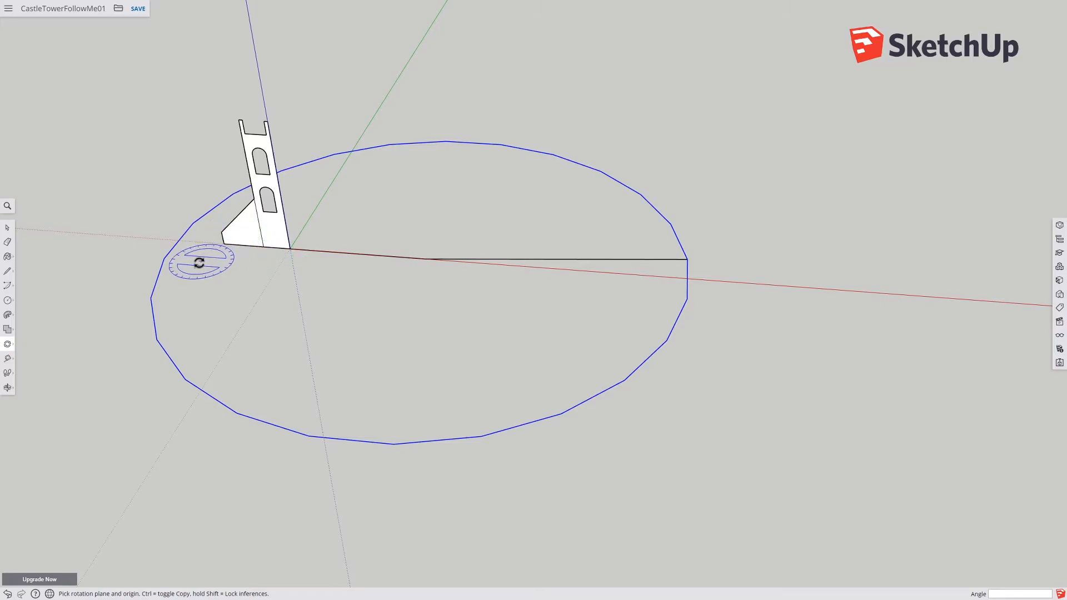
scroll(192, 257, up, 3)
scroll(191, 257, up, 2)
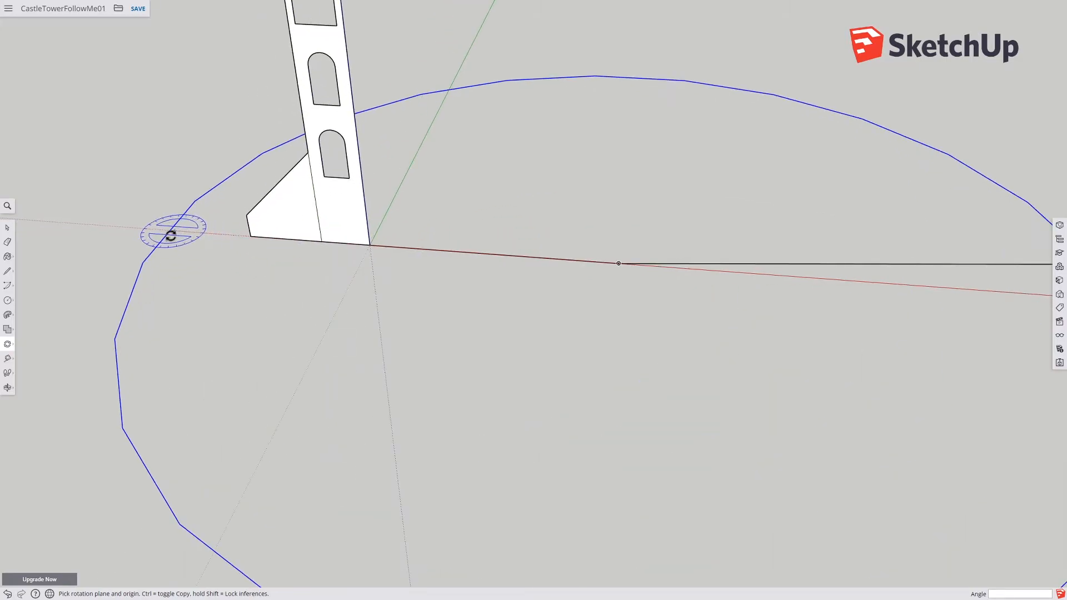
Step: Draw an edge along the red axis from the circle's left vertex to its center, filling the circle with a face
click(8, 242)
click(7, 271)
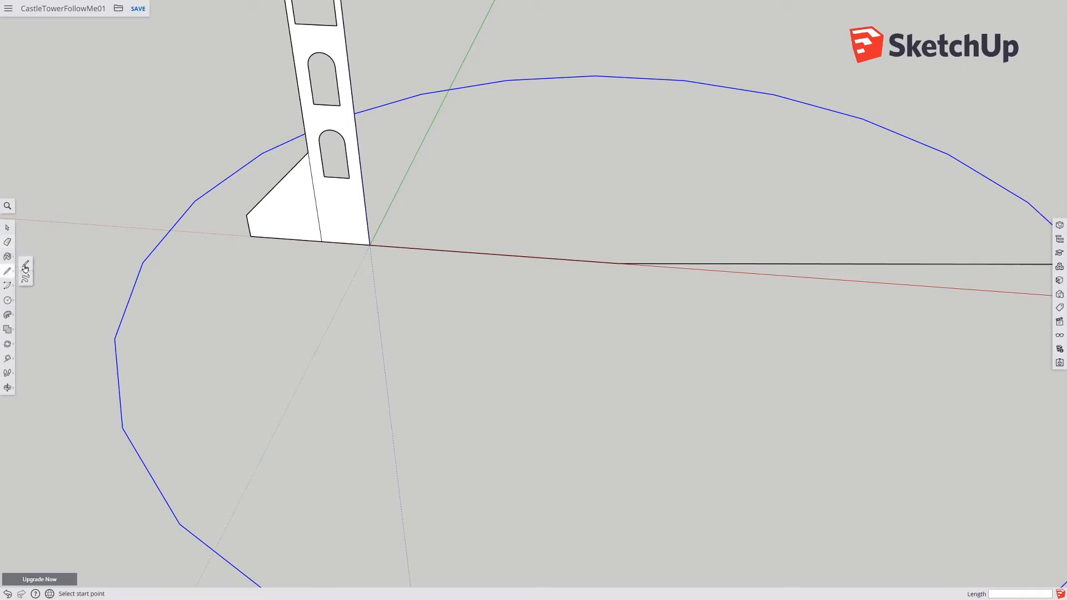
click(170, 230)
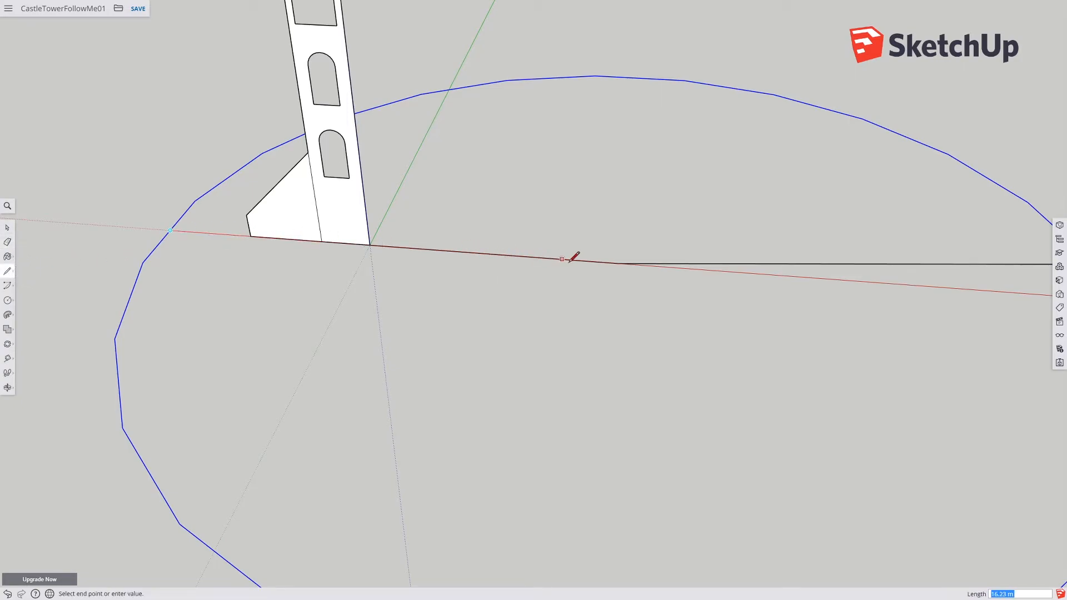
click(619, 263)
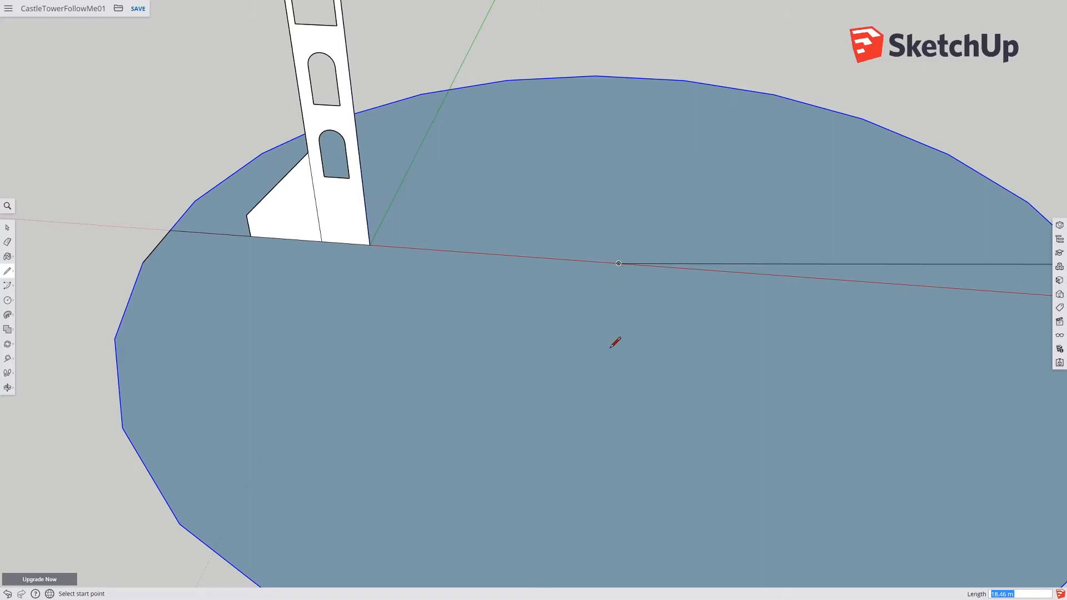
Step: Draw a radius edge from the circle's center down to its front edge
shift+middle_drag(615, 341, 595, 236)
click(600, 170)
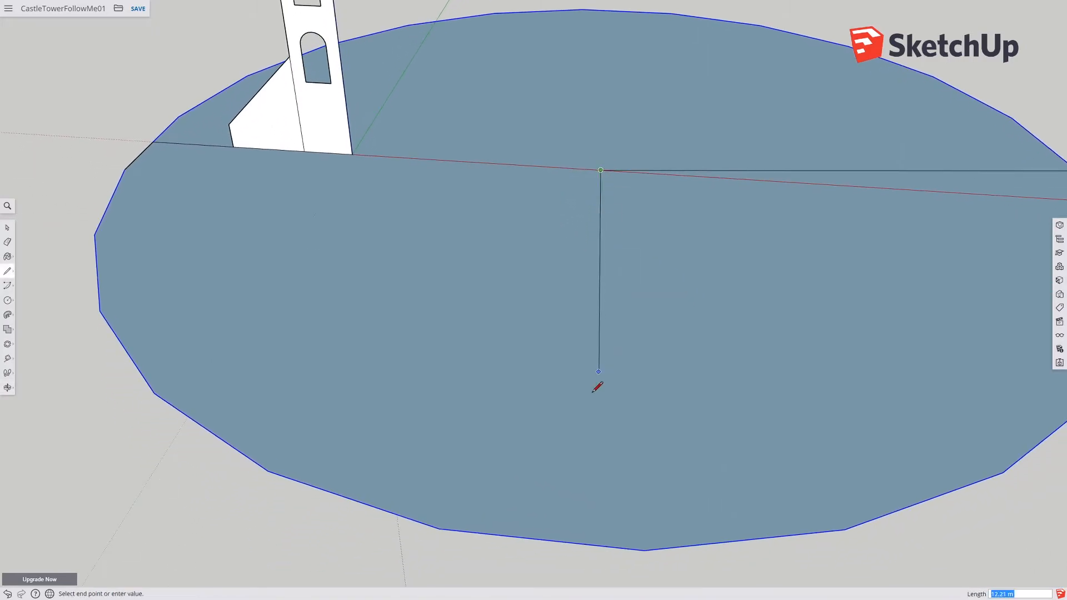
click(542, 538)
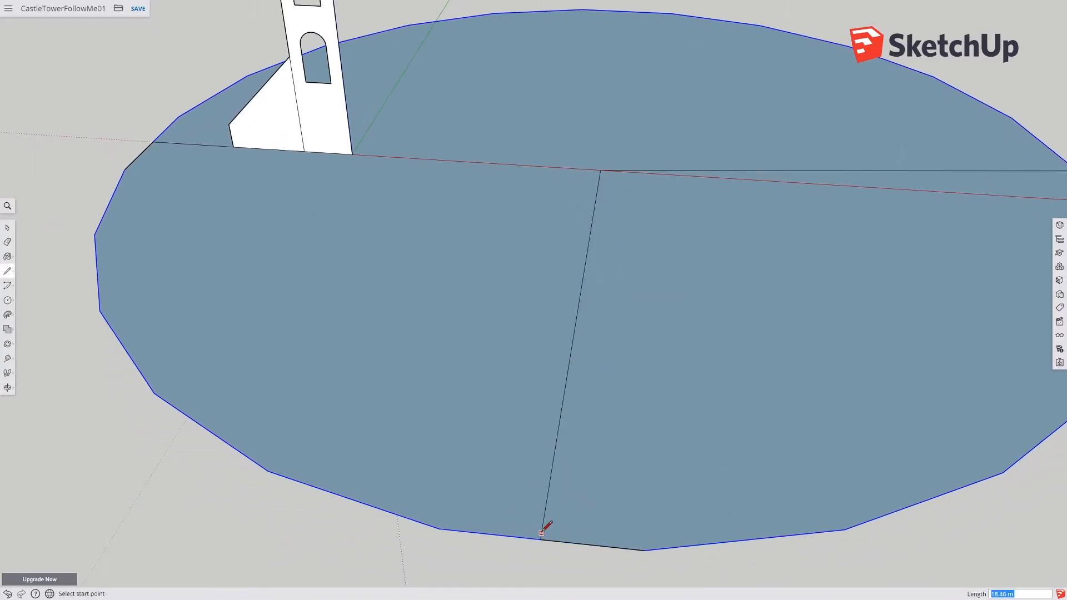
Step: Erase the radius edge running right from the center and one circle segment of the lower-left sector, removing that sector
scroll(545, 526, down, 6)
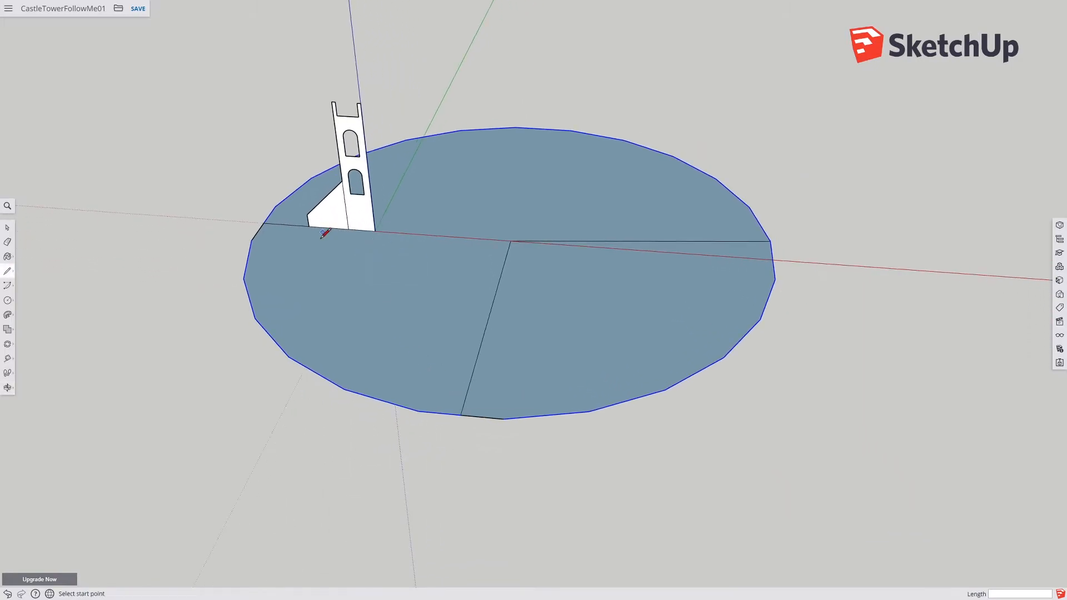
click(7, 242)
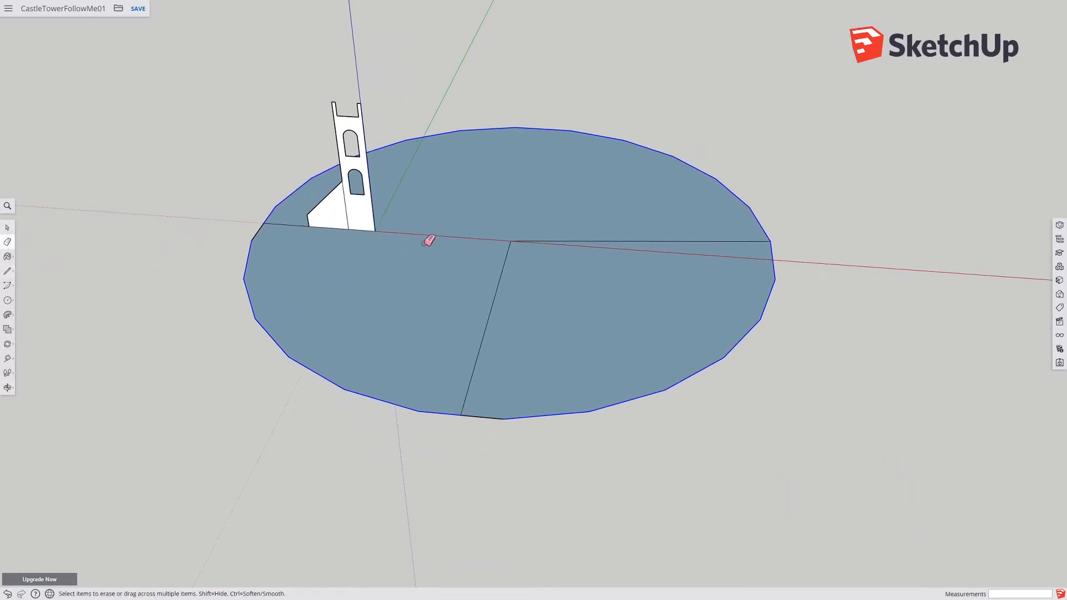
click(672, 242)
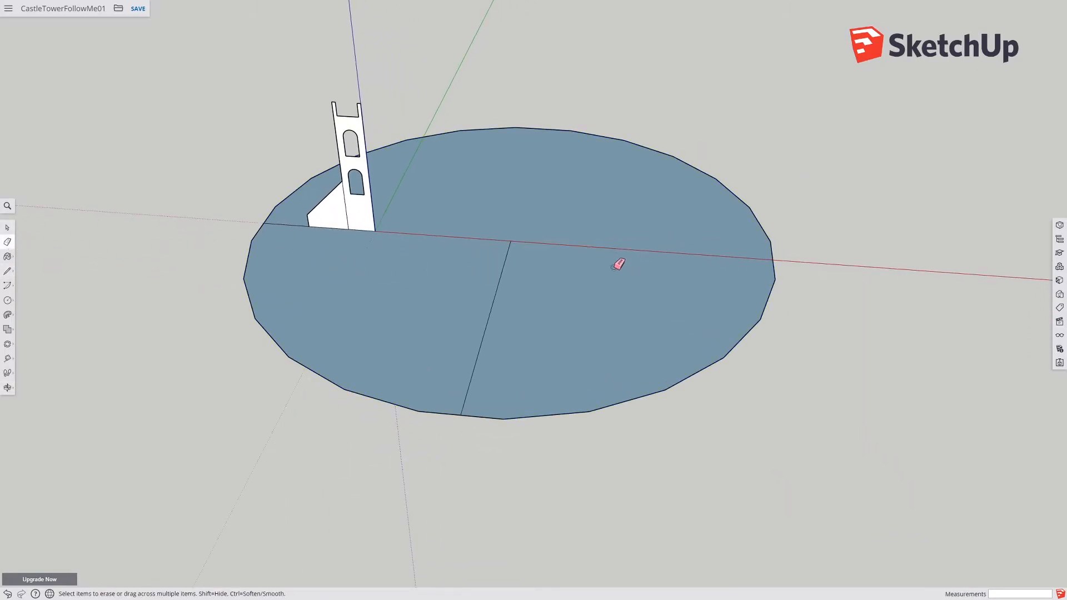
click(278, 345)
Step: Delete the remaining face and both radius edges, leaving only an open arc path around the tower profile
click(7, 227)
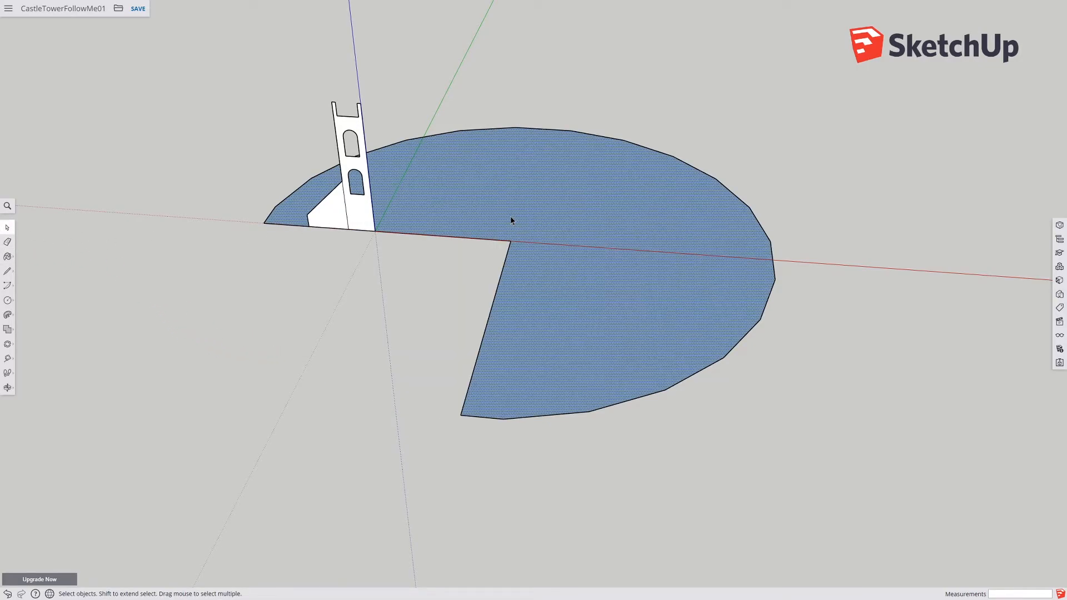
key(Delete)
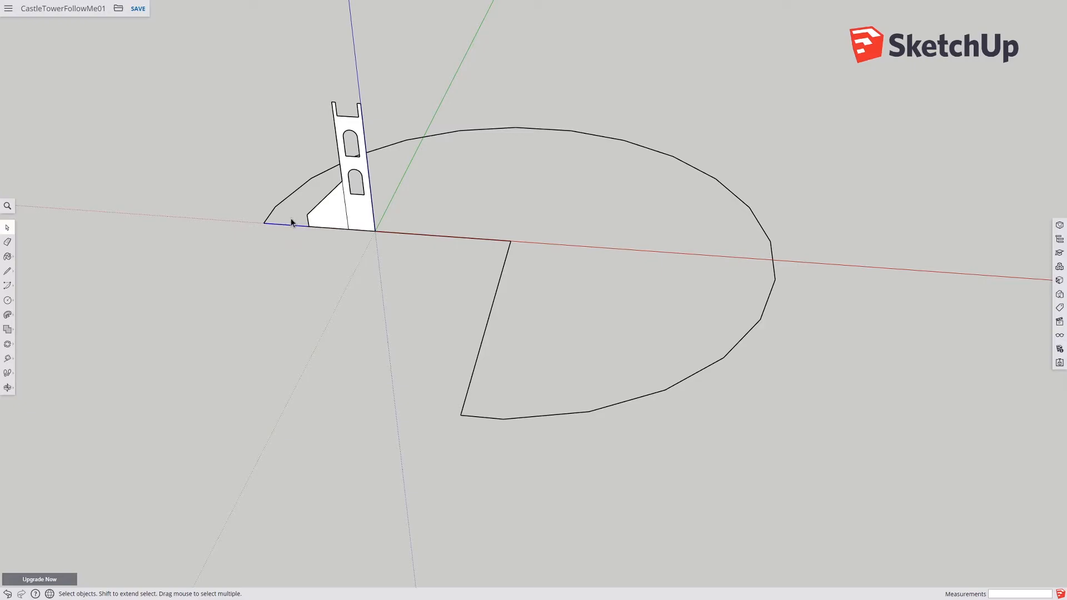
key(Delete)
click(457, 237)
click(498, 287)
key(Delete)
Step: Try sweeping the tower profile along the open arc with Follow Me, then undo it
middle_drag(477, 310, 476, 195)
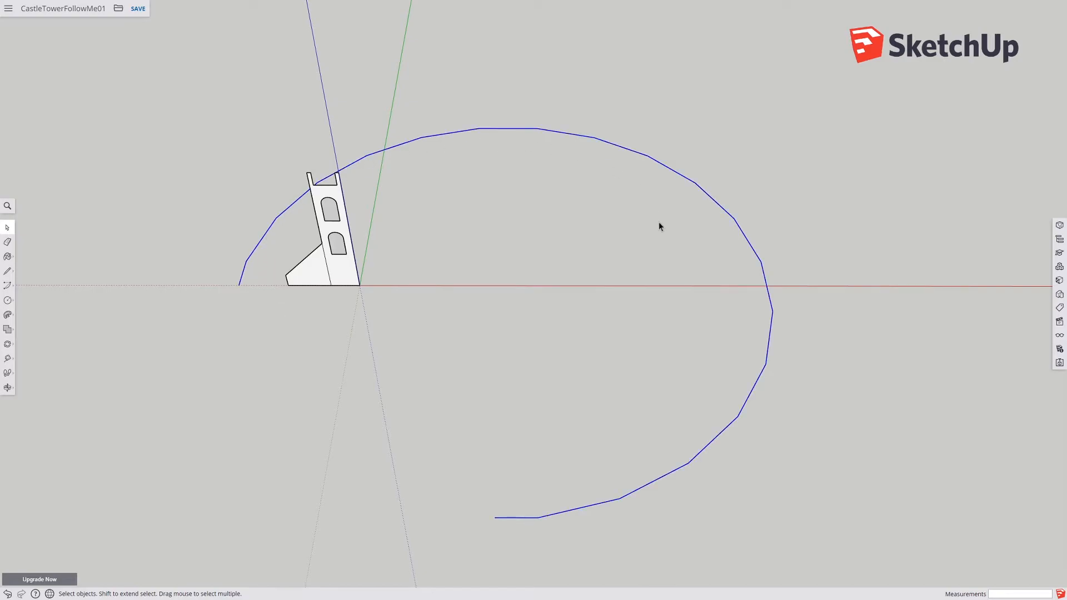
middle_drag(535, 438, 232, 342)
click(7, 315)
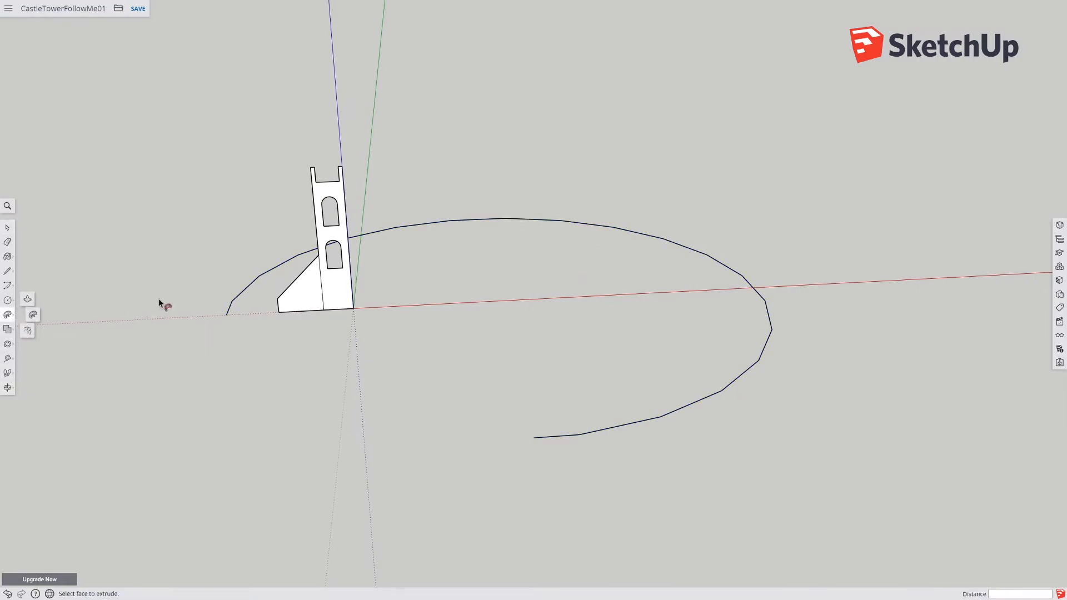
click(329, 293)
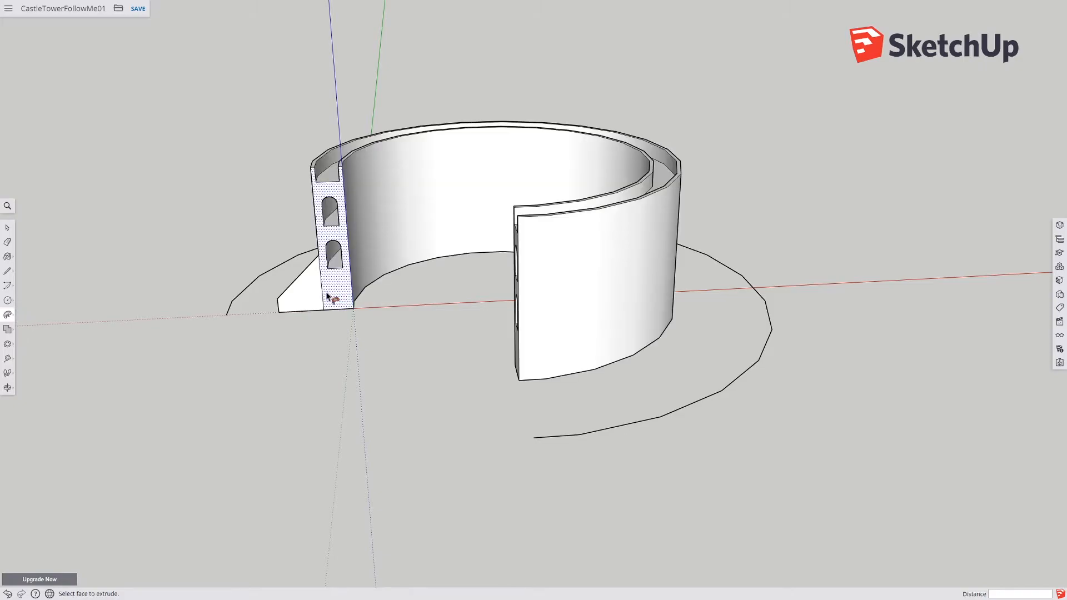
click(308, 298)
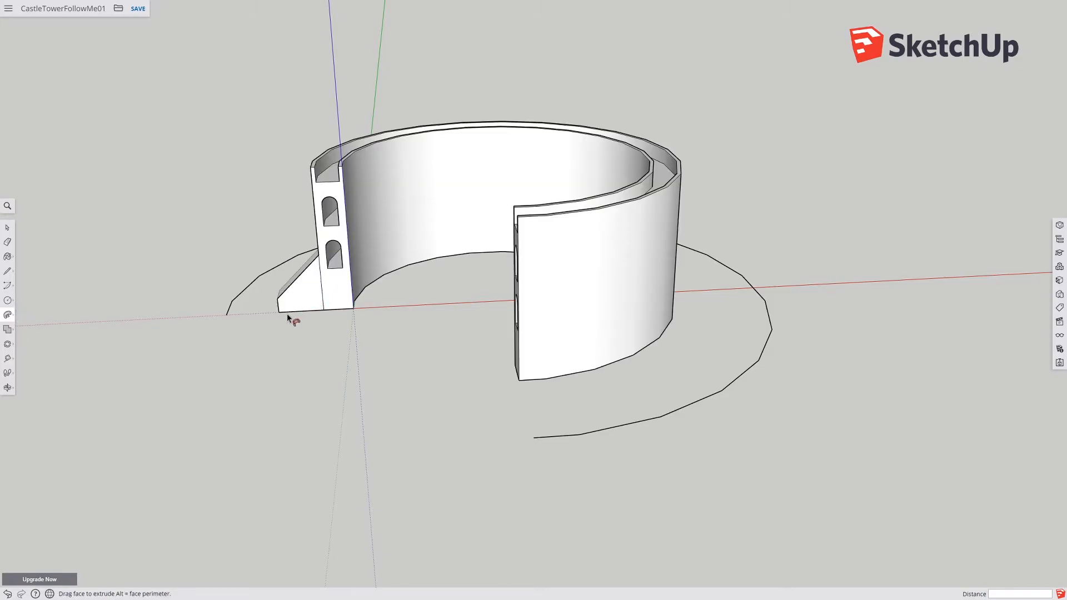
key(ctrl+z)
key(ctrl+z)
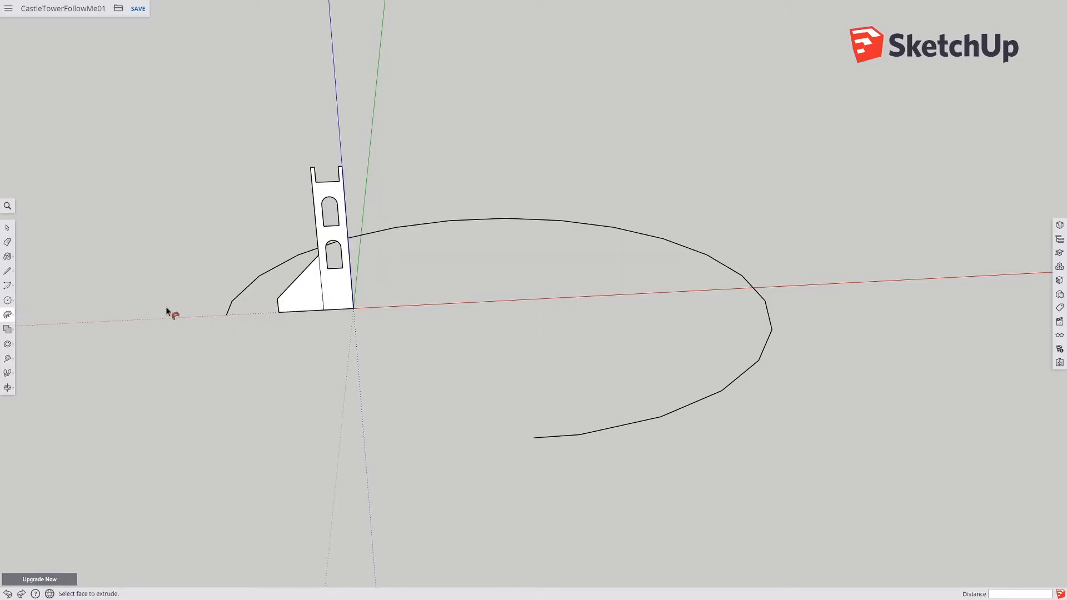
Step: Select the arc path and sweep the tower's upright windowed profile face along it with Follow Me
click(7, 228)
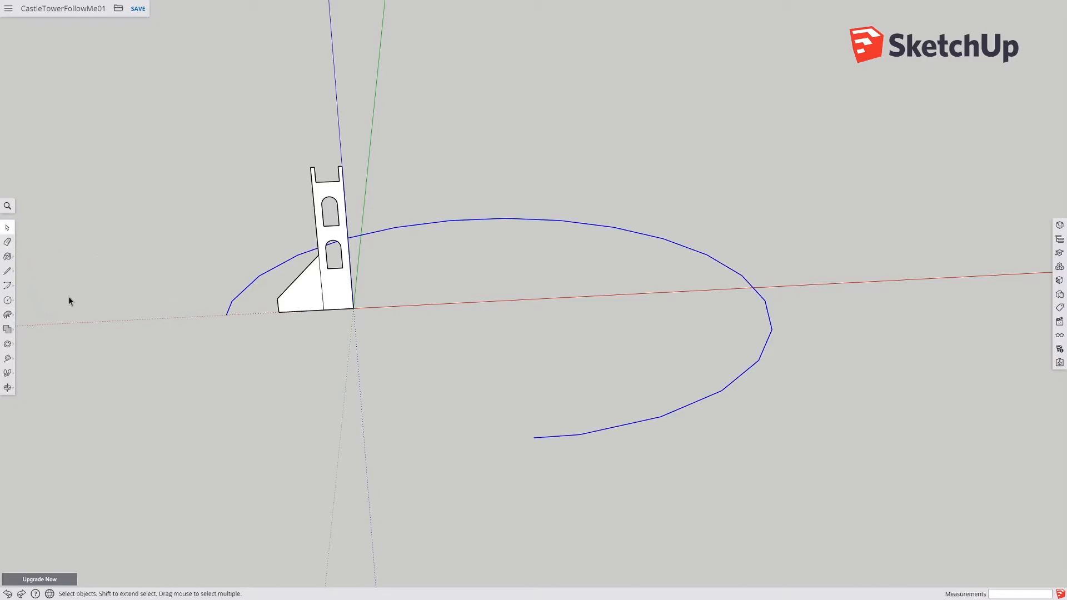
click(8, 315)
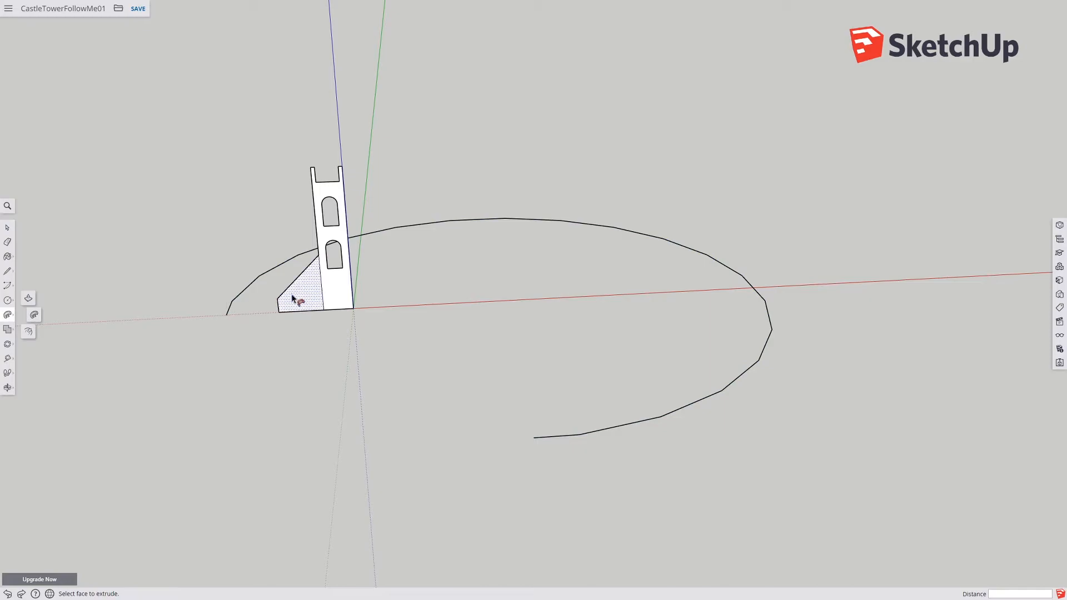
click(333, 296)
Step: Sweep the sloped base face of the profile along the same arc path with Follow Me
click(7, 228)
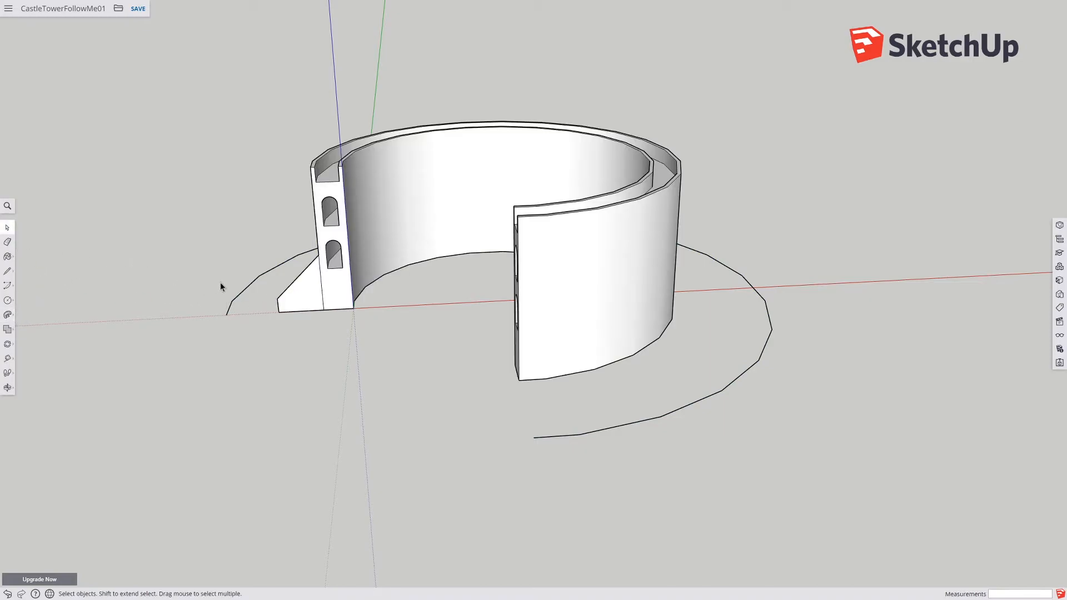
click(7, 314)
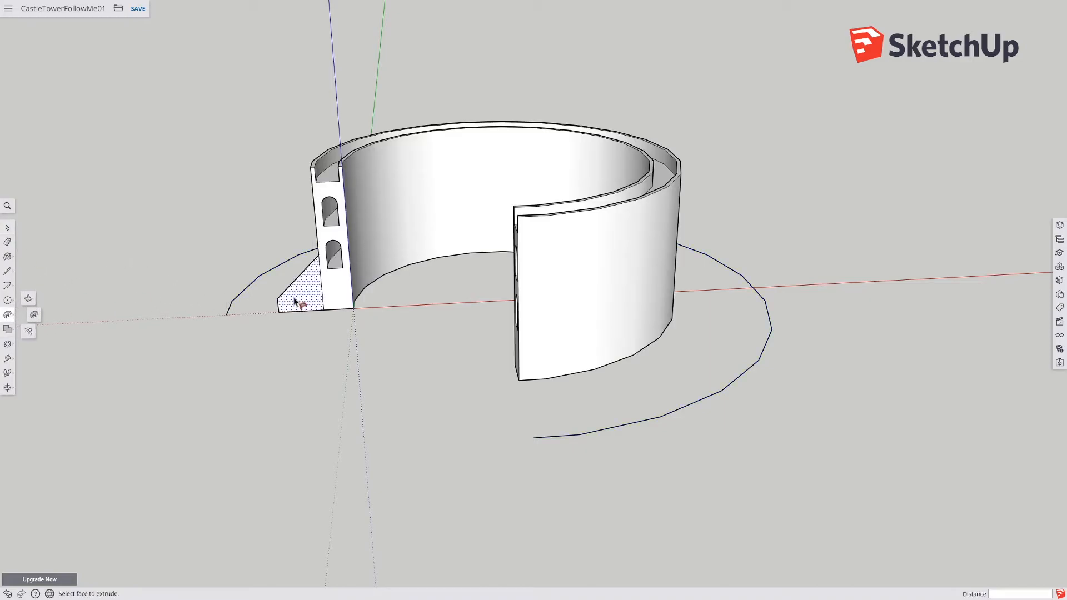
click(297, 305)
middle_drag(438, 384, 492, 328)
key(p)
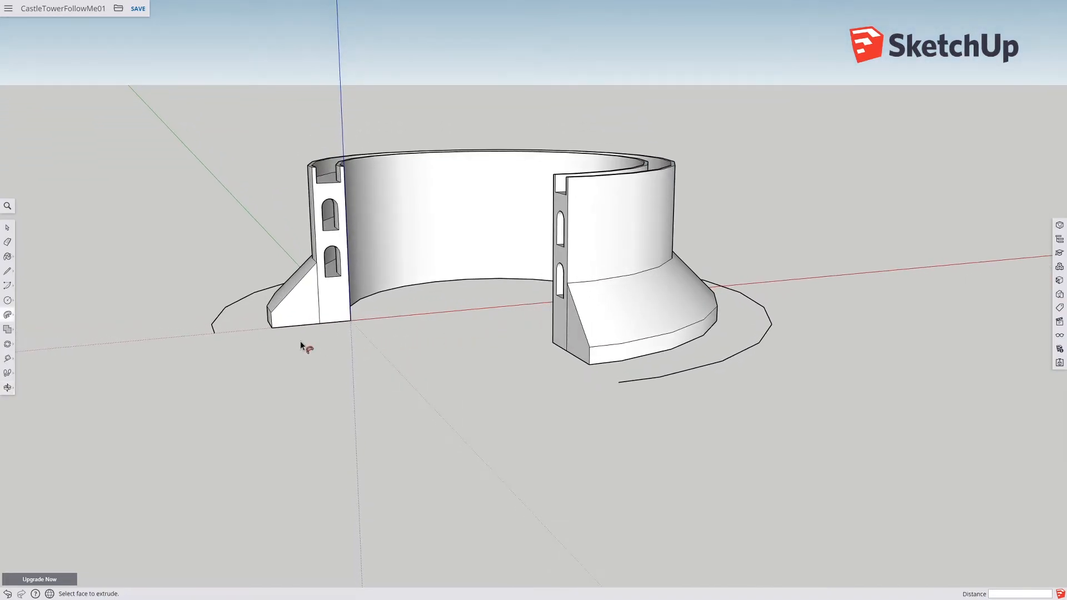
middle_drag(234, 333, 286, 379)
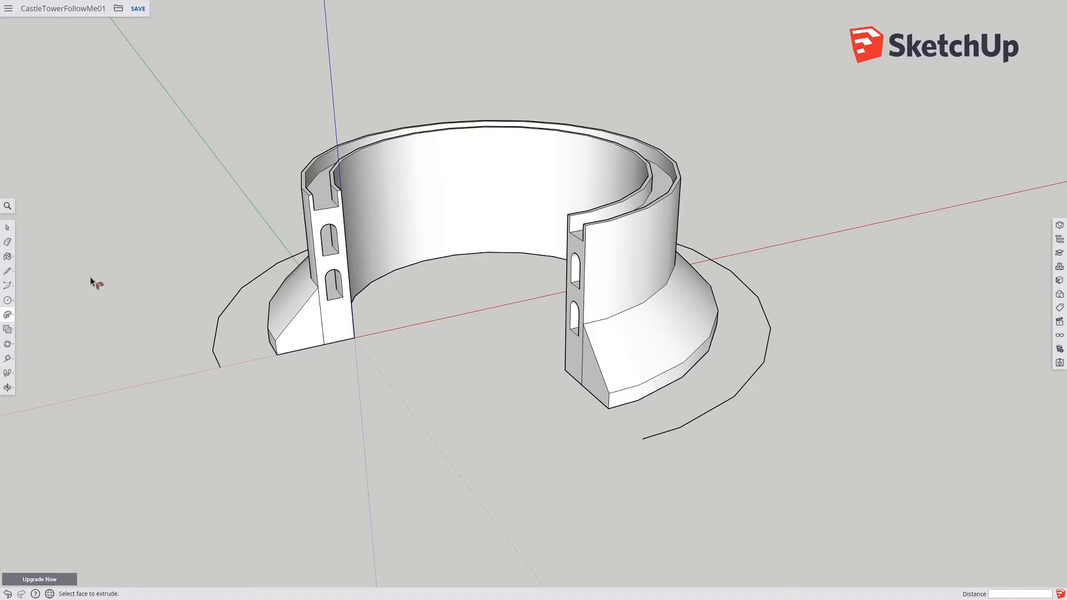
Step: Draw a 10 m line along the red axis starting from the tower profile's base corner at the origin
click(7, 271)
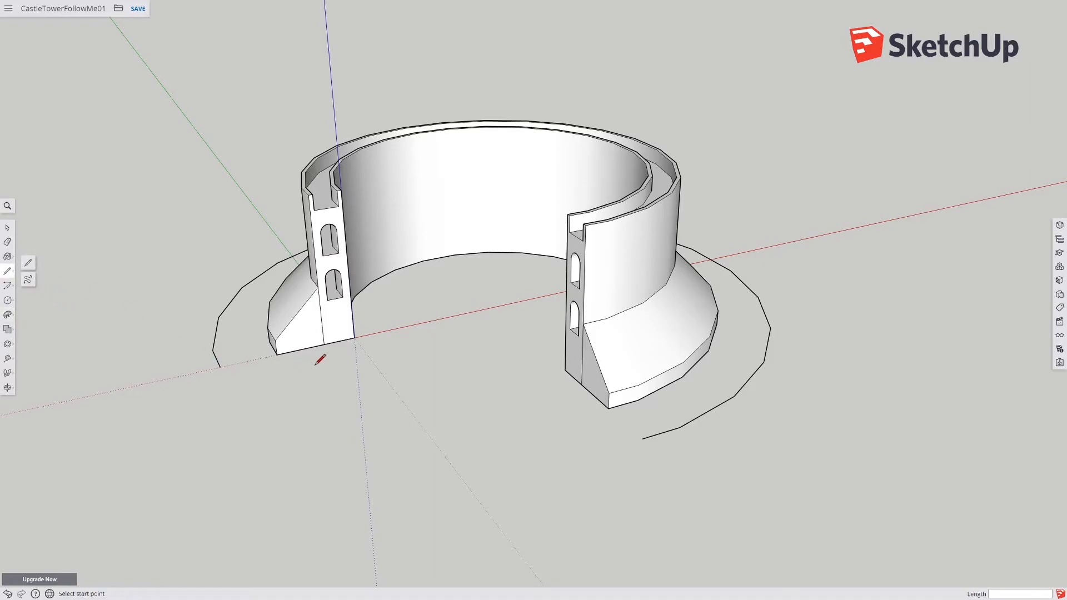
click(354, 337)
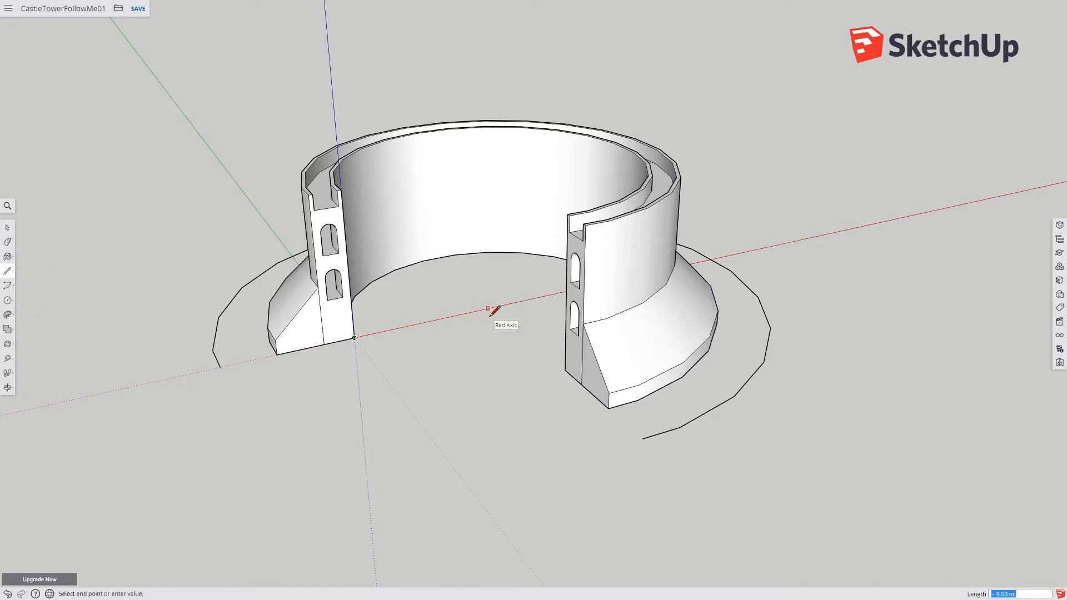
text(10)
key(Return)
Step: Move the drawing axes origin to the far end of the 10 m line at the tower's centre
click(7, 389)
click(7, 359)
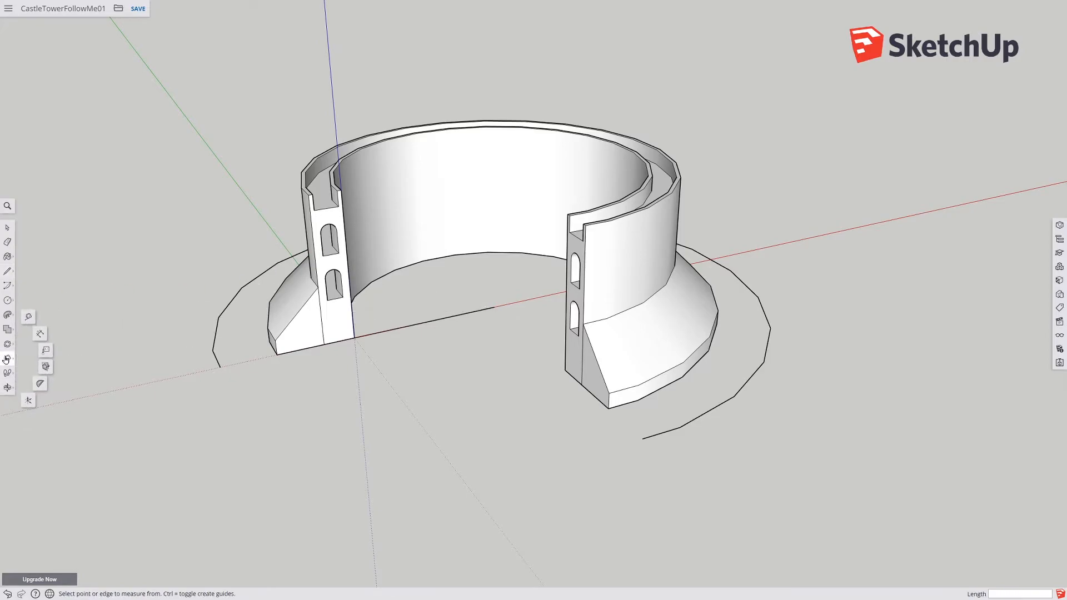
click(28, 400)
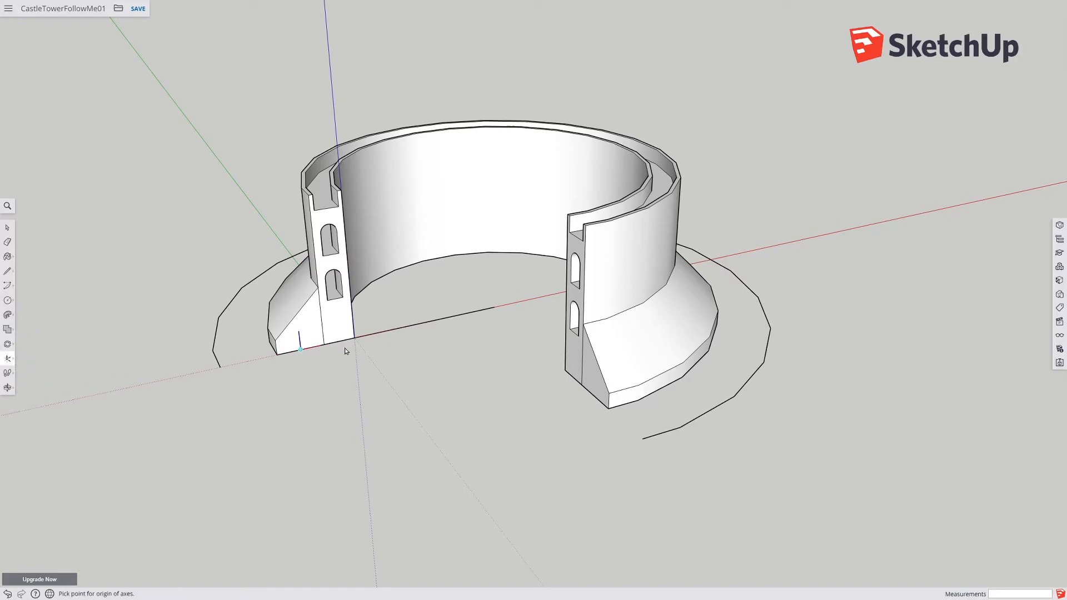
click(493, 307)
click(493, 307)
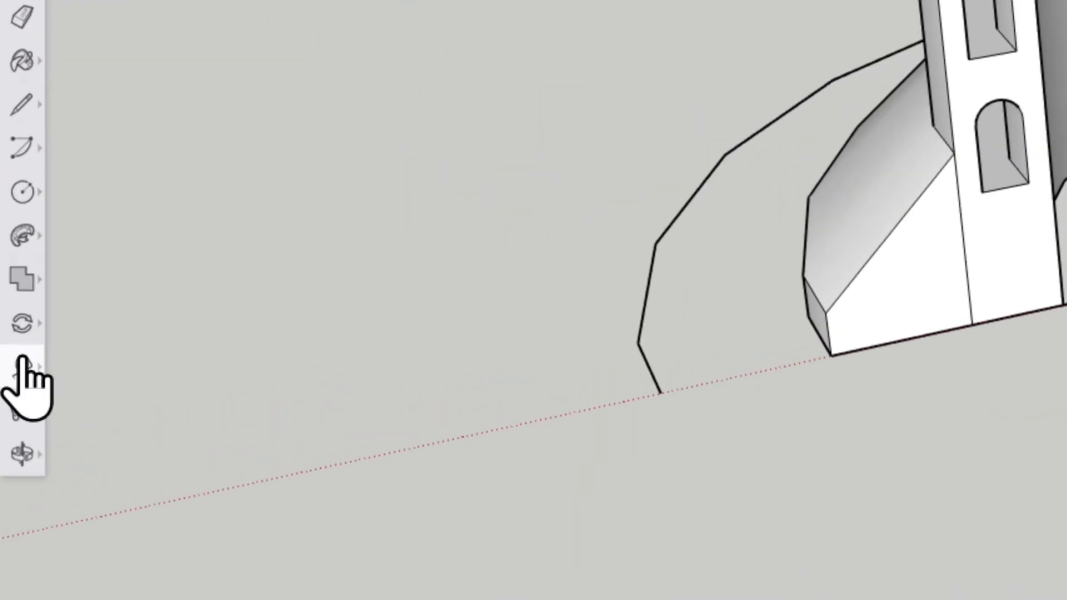
Step: Delete the 10 m line and the arc path used for the sweep
click(8, 362)
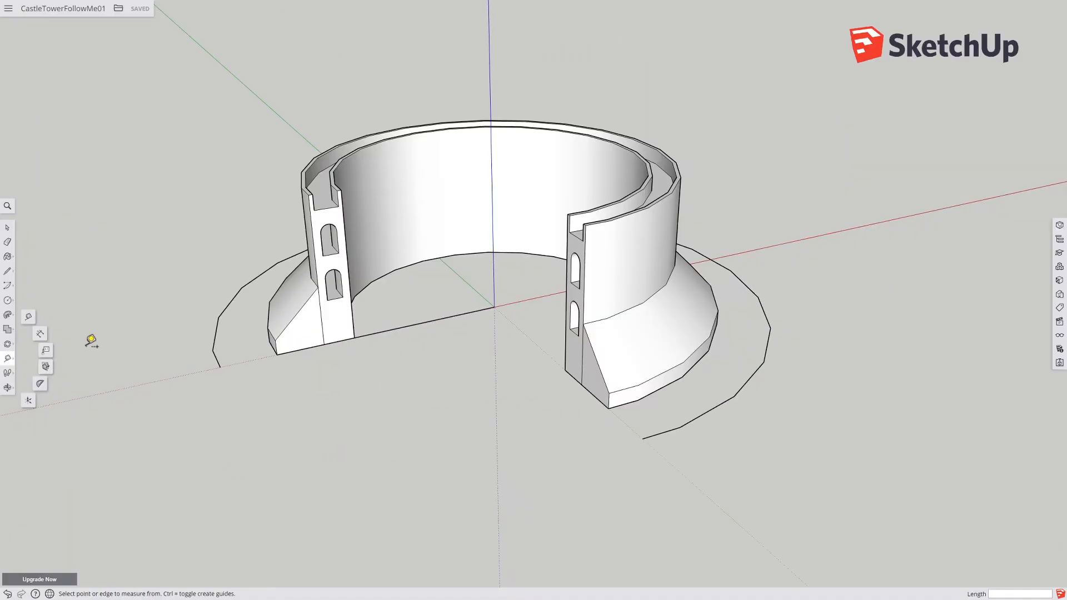
click(8, 230)
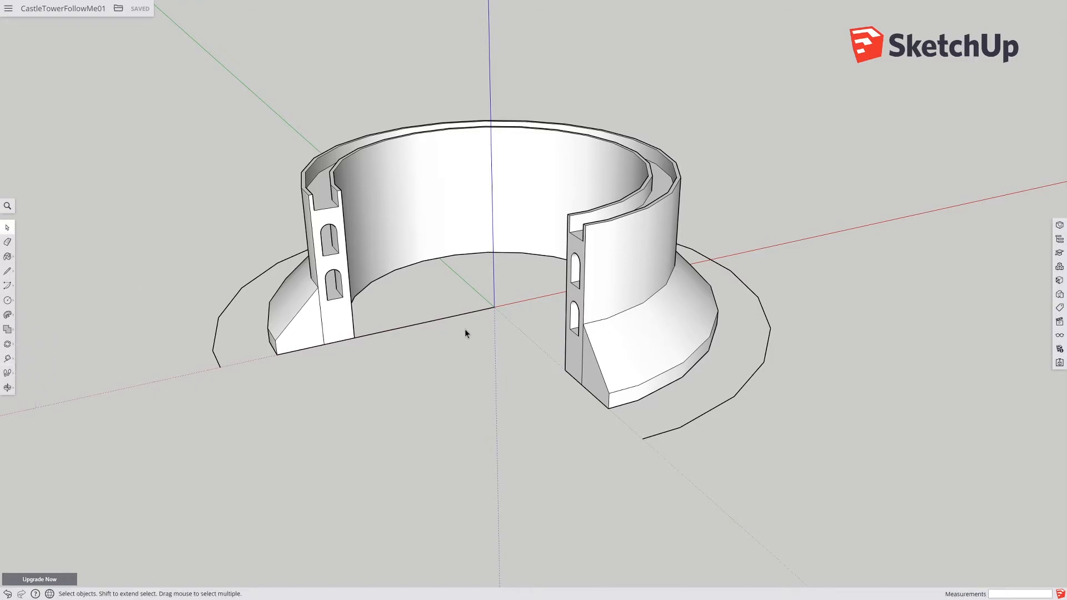
click(438, 317)
key(Delete)
click(217, 342)
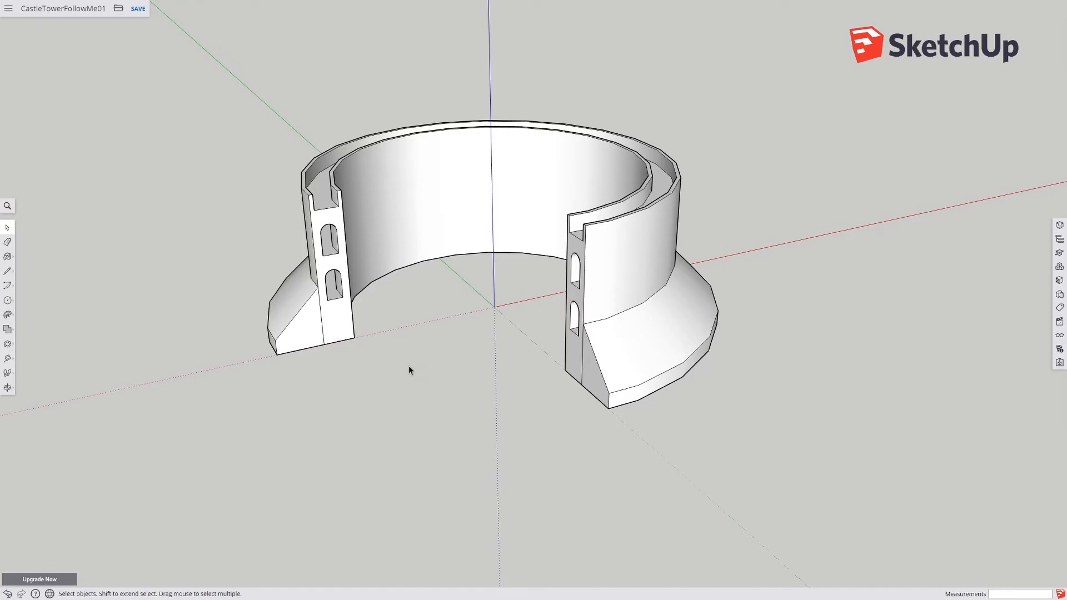
Step: Draw a line across the top of the tower wall near its open end
middle_drag(408, 368, 352, 336)
scroll(305, 118, up, 5)
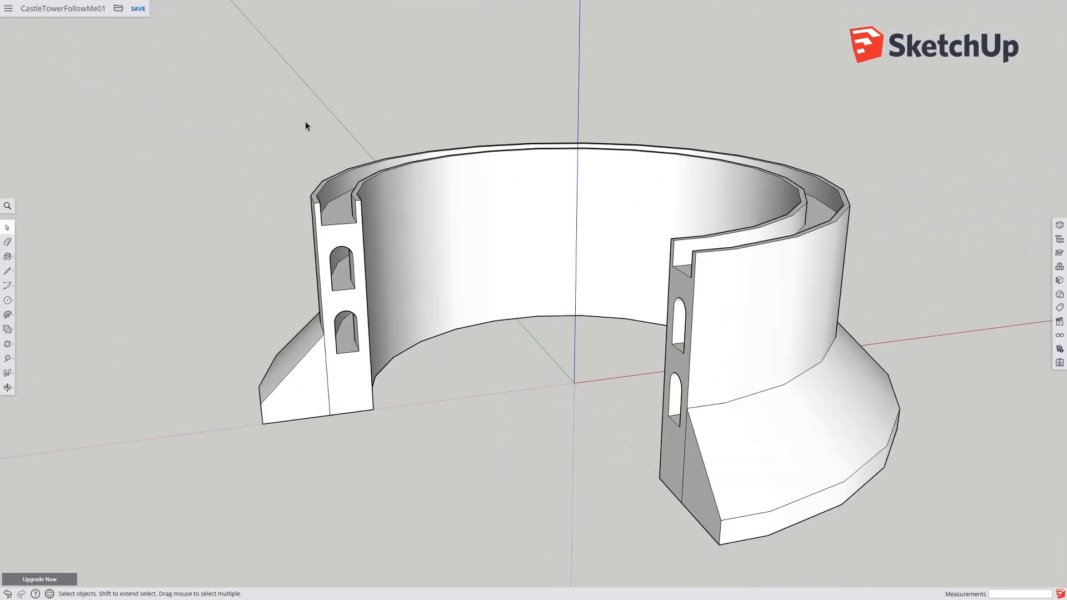
scroll(338, 192, up, 2)
middle_drag(334, 277, 391, 366)
click(7, 271)
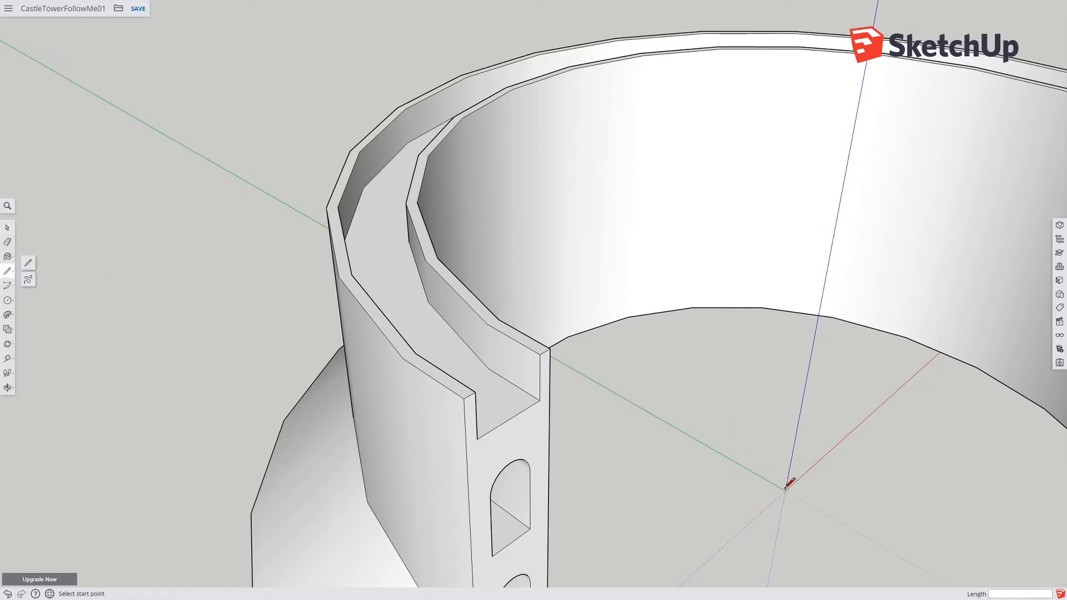
click(498, 321)
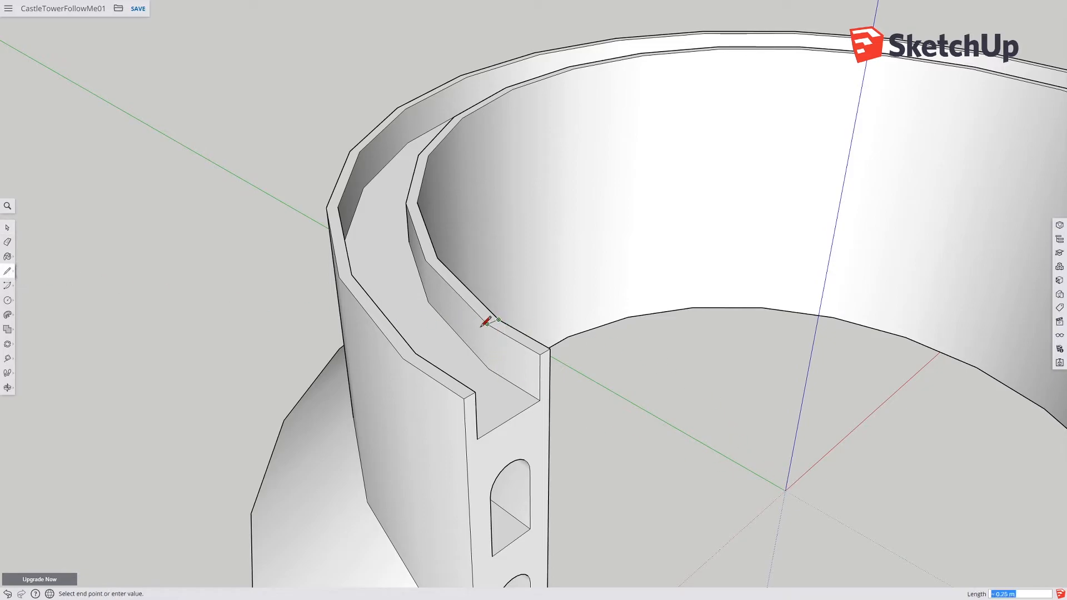
click(415, 352)
Step: Turn on the display of hidden geometry
middle_drag(458, 350, 689, 369)
mouse_move(1015, 242)
middle_down()
mouse_move(897, 292)
mouse_move(774, 261)
mouse_move(672, 301)
middle_up()
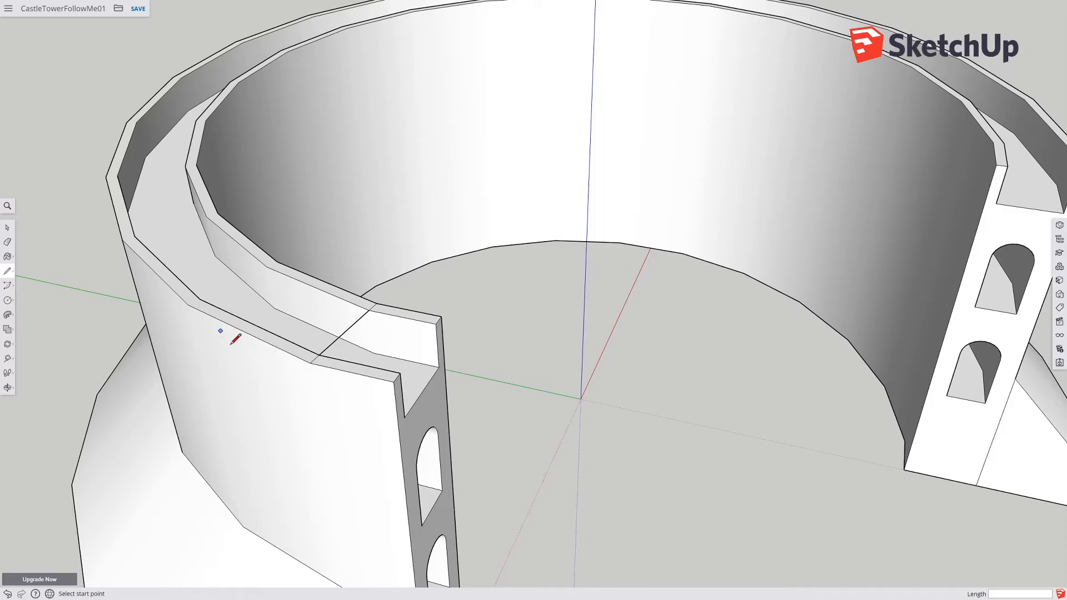
middle_drag(369, 317, 334, 442)
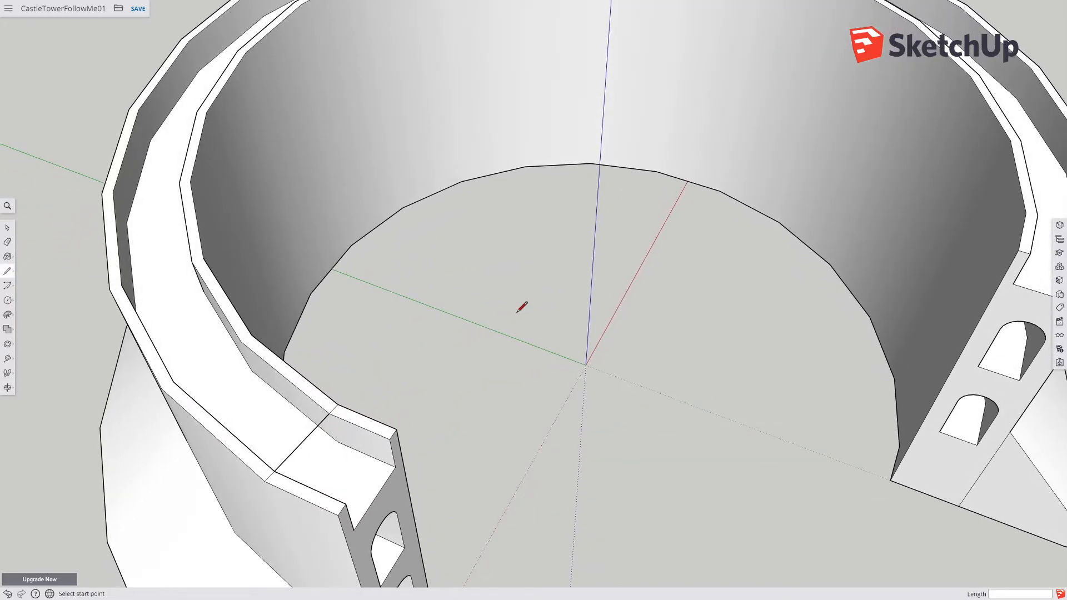
shift+middle_drag(457, 378, 419, 295)
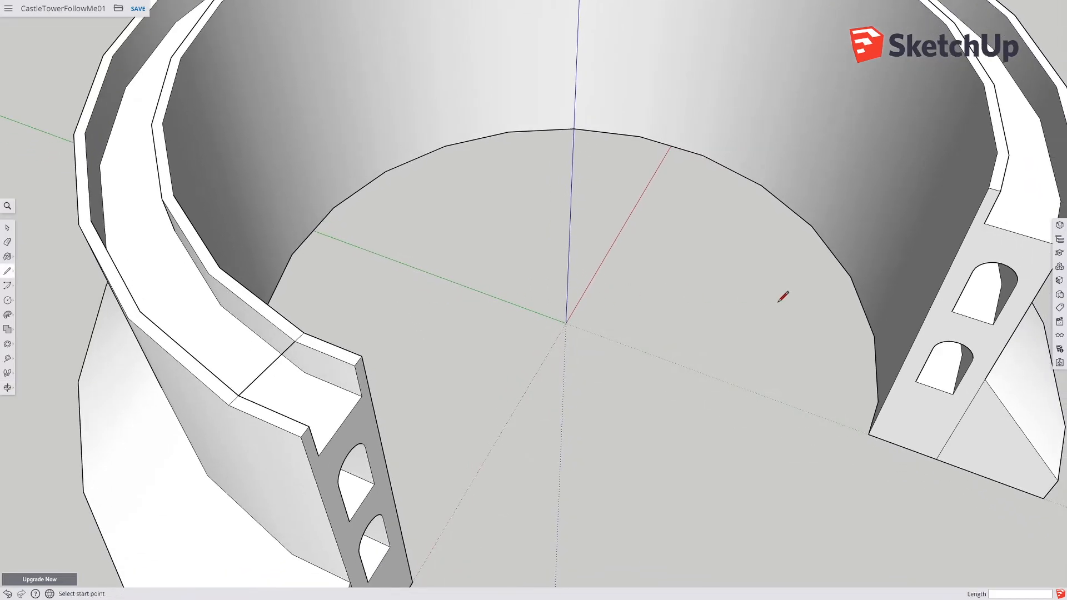
middle_drag(755, 311, 755, 259)
mouse_move(679, 330)
middle_down()
mouse_move(704, 269)
mouse_move(685, 362)
middle_up()
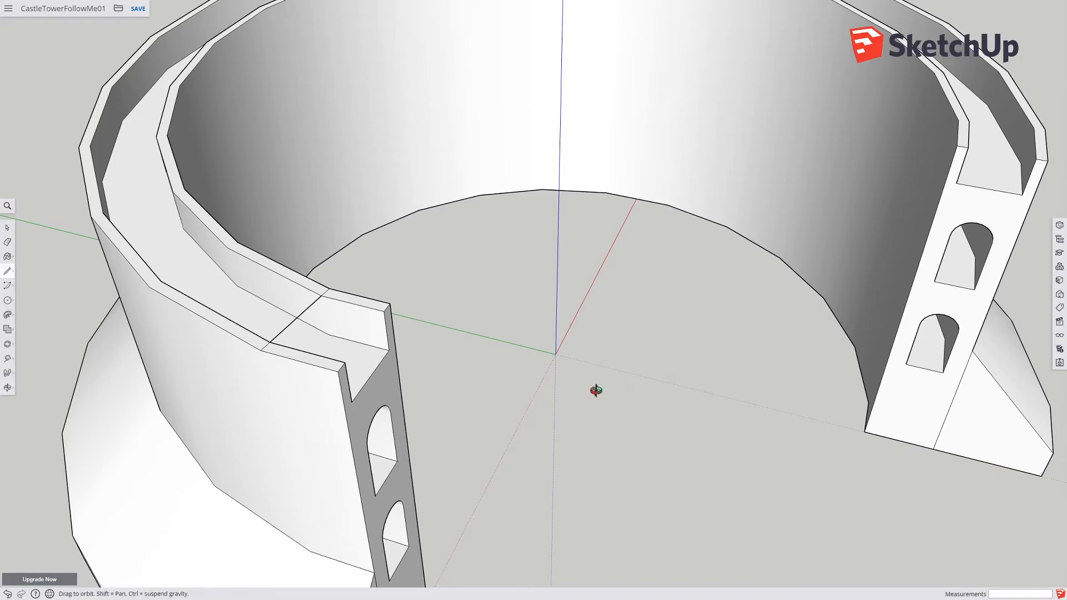
middle_drag(592, 359, 567, 382)
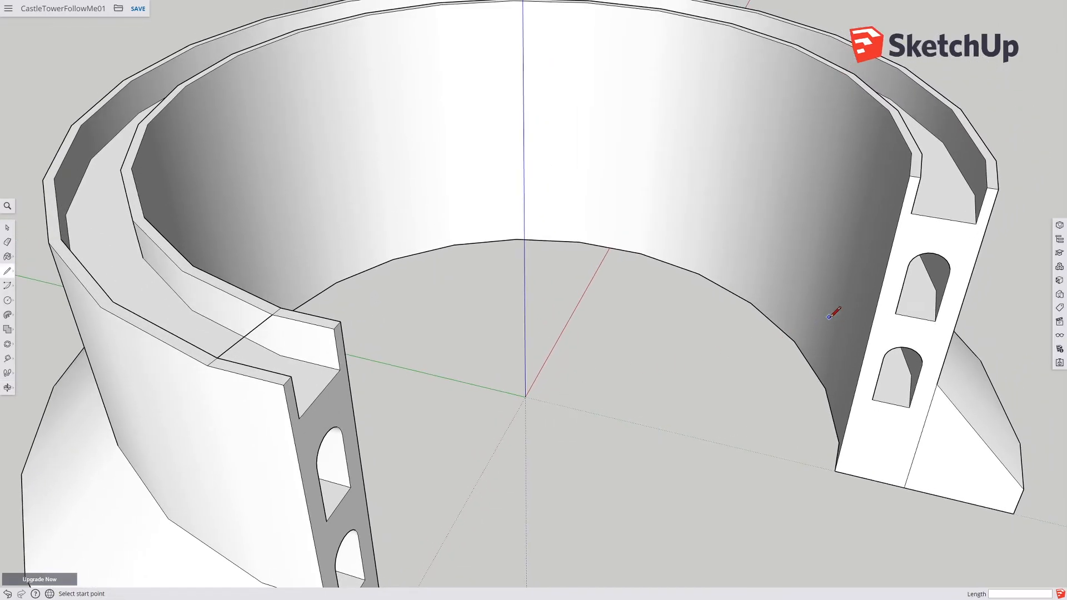
mouse_move(650, 389)
shift+middle_down()
mouse_move(626, 445)
mouse_move(564, 374)
shift+middle_up()
scroll(613, 443, down, 2)
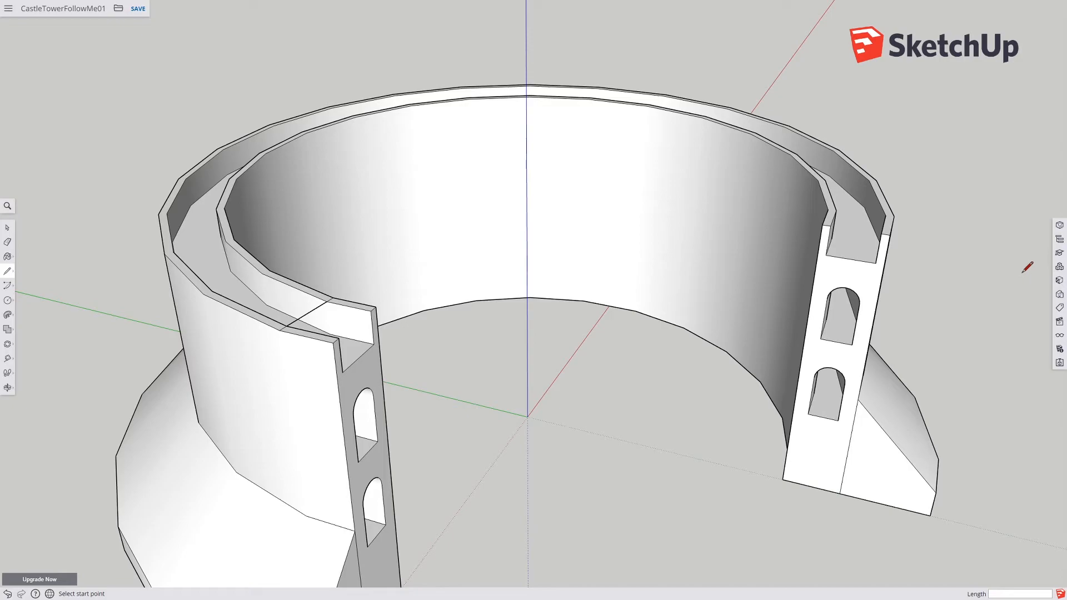
click(1059, 336)
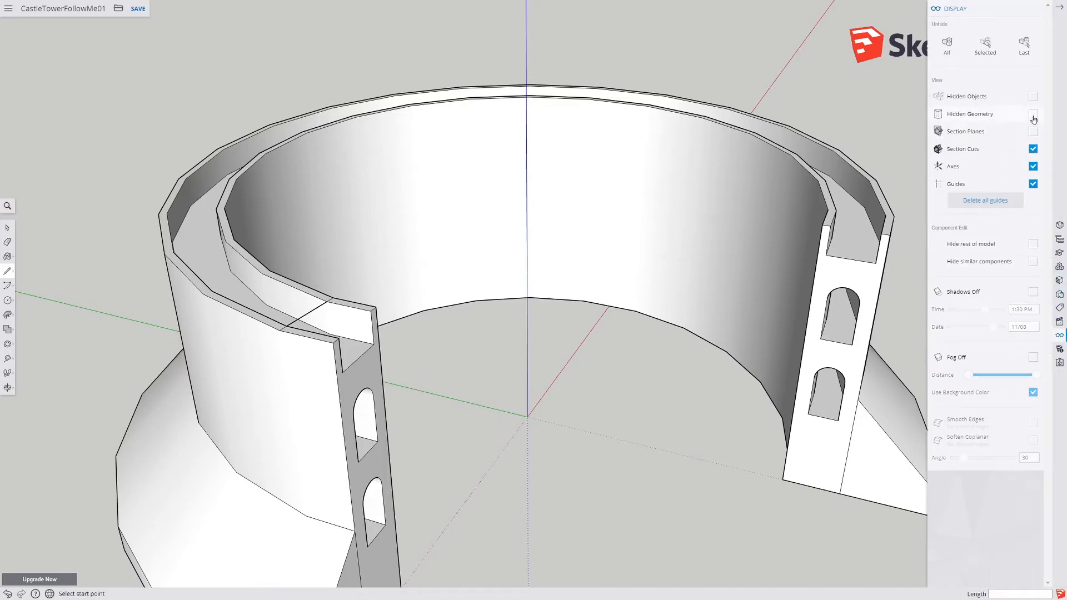
click(1034, 115)
Step: Draw a second line across the wall top, parallel to the first one, close to it
mouse_move(638, 267)
shift+middle_down()
mouse_move(607, 288)
mouse_move(575, 358)
shift+middle_up()
shift+middle_drag(606, 301, 638, 247)
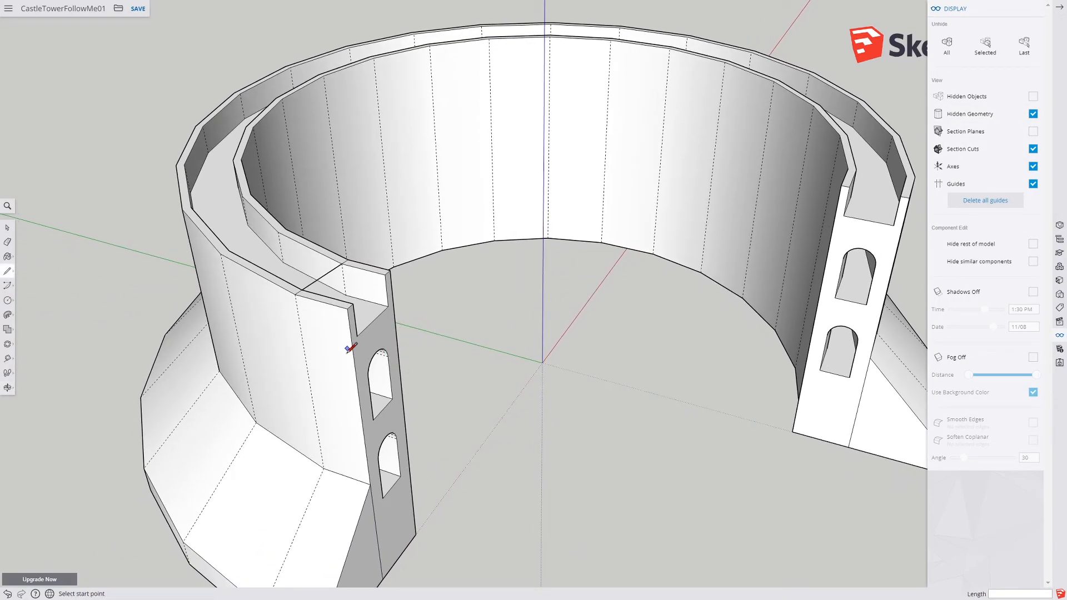
mouse_move(317, 369)
middle_down()
mouse_move(326, 336)
mouse_move(402, 312)
mouse_move(373, 282)
mouse_move(335, 350)
mouse_move(336, 380)
middle_up()
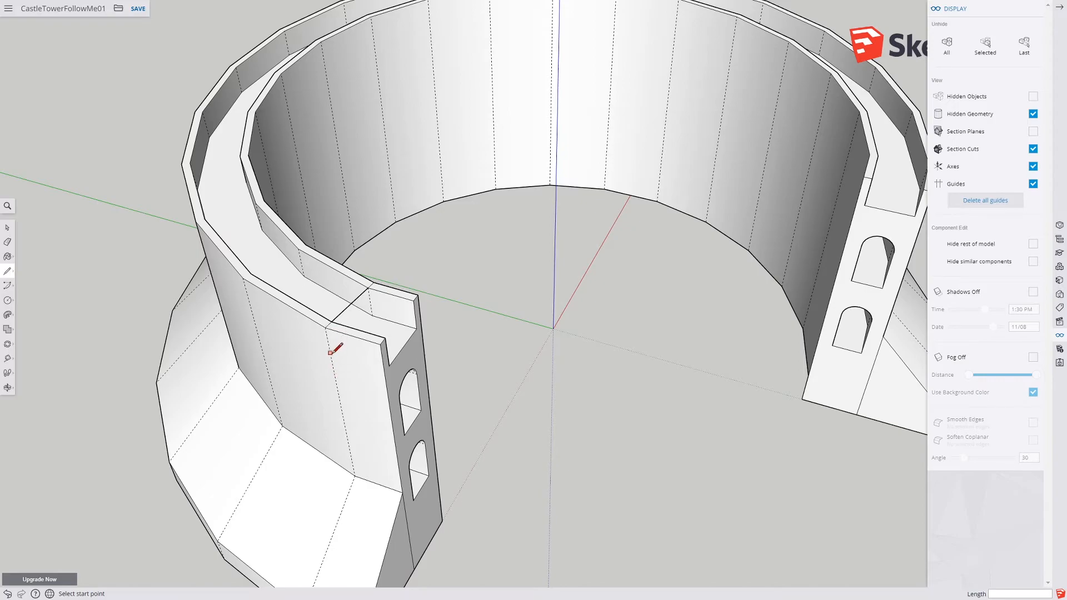
scroll(330, 351, up, 5)
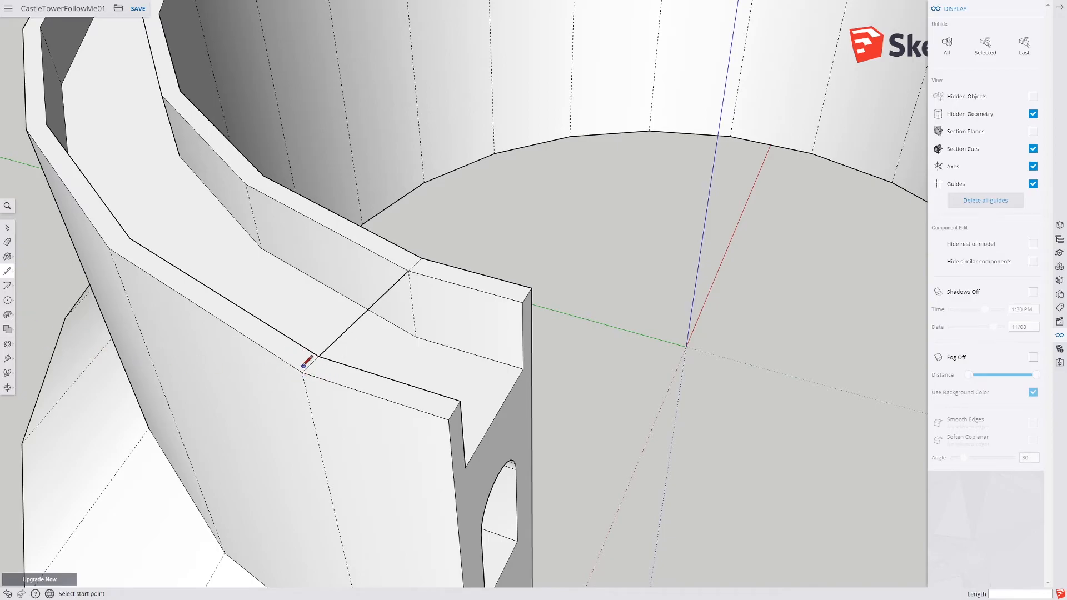
click(8, 272)
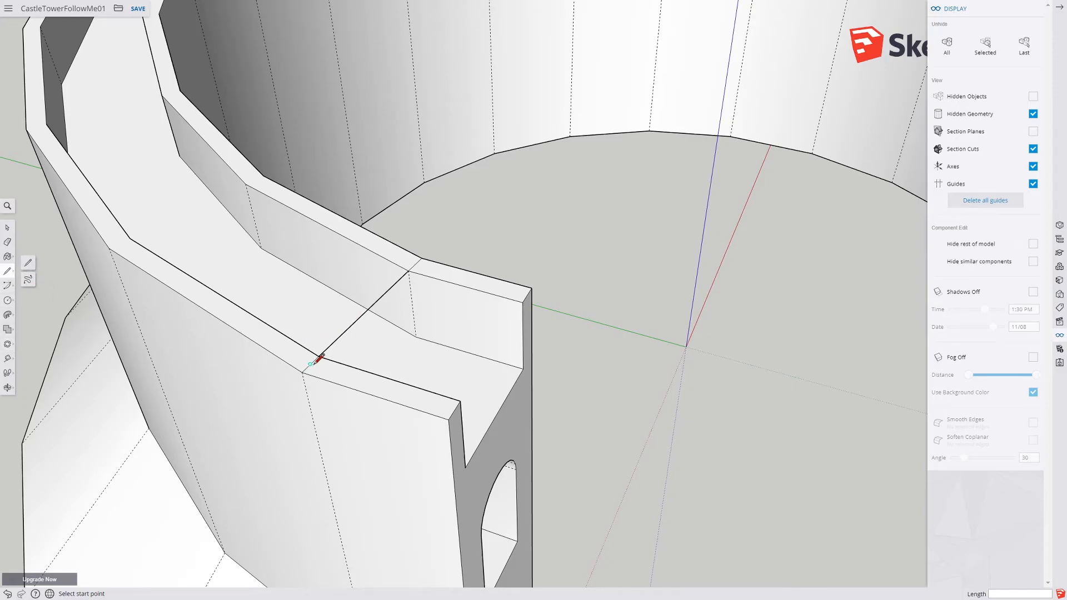
middle_drag(330, 351, 526, 329)
mouse_move(653, 363)
middle_down()
mouse_move(757, 398)
mouse_move(781, 472)
mouse_move(733, 428)
mouse_move(709, 373)
mouse_move(715, 487)
mouse_move(709, 474)
mouse_move(316, 410)
mouse_move(311, 361)
mouse_move(402, 357)
mouse_move(361, 387)
middle_up()
key(l)
click(333, 416)
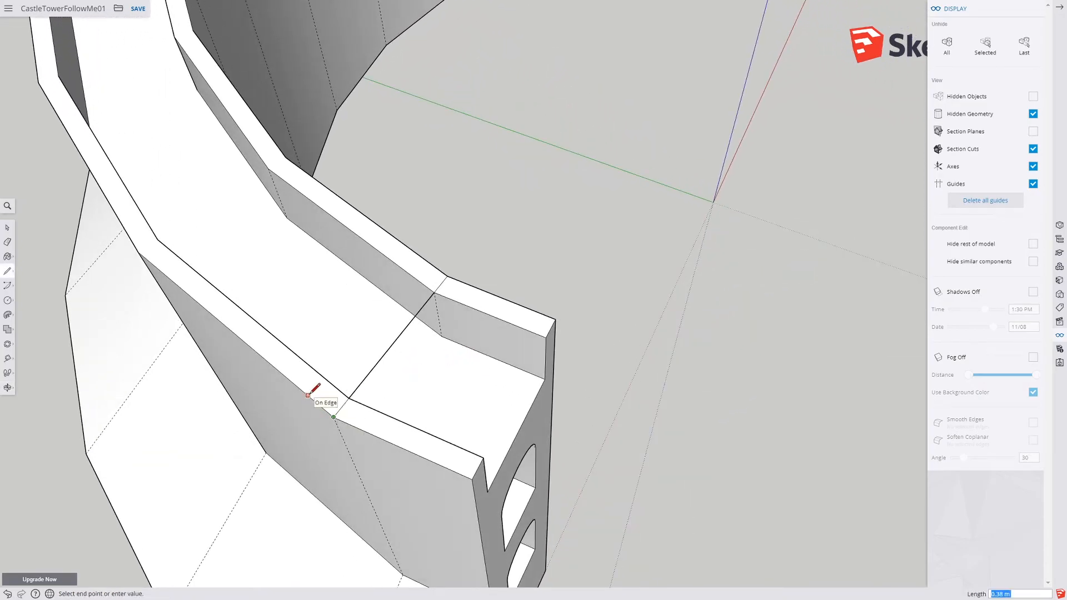
key(Return)
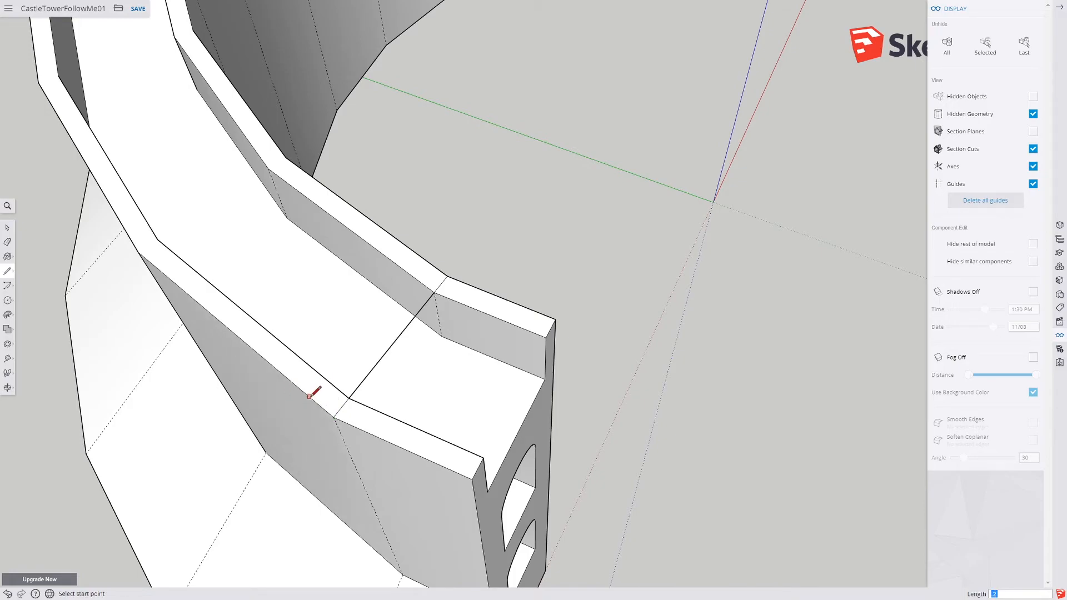
click(320, 406)
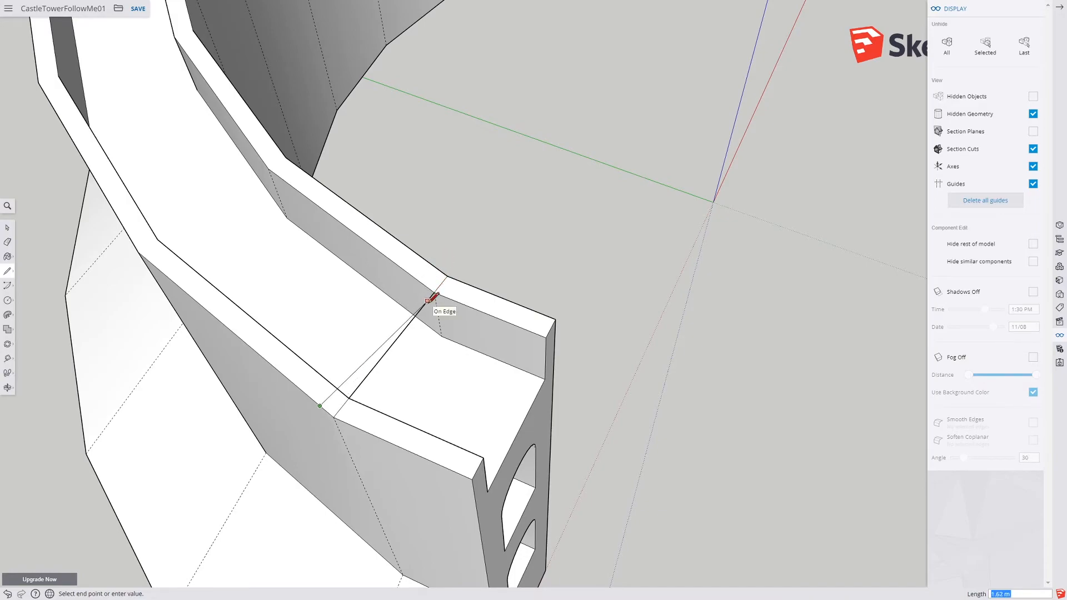
key(Escape)
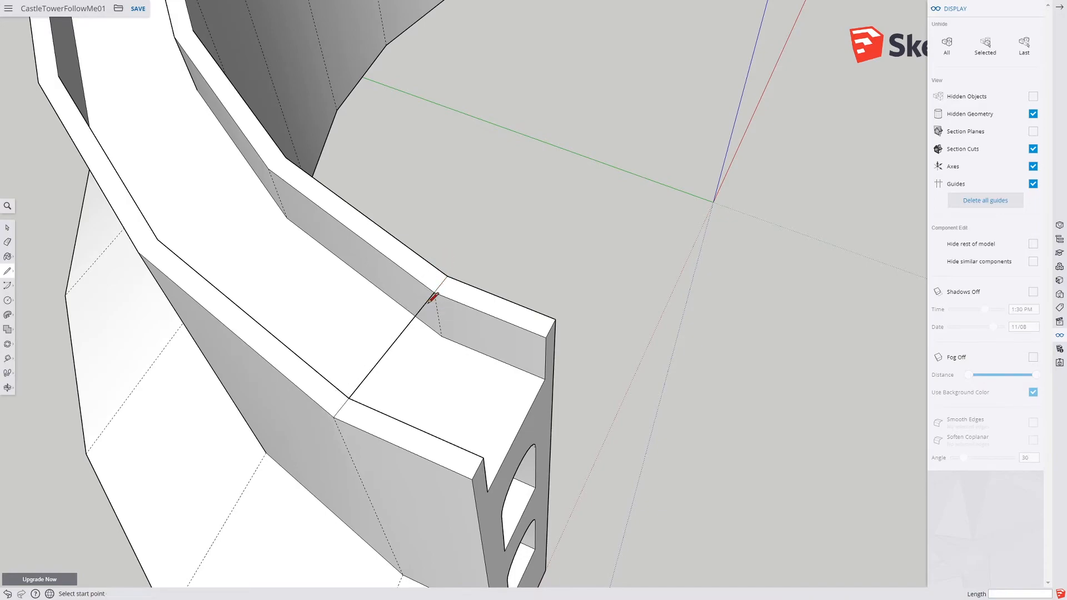
click(447, 275)
click(434, 266)
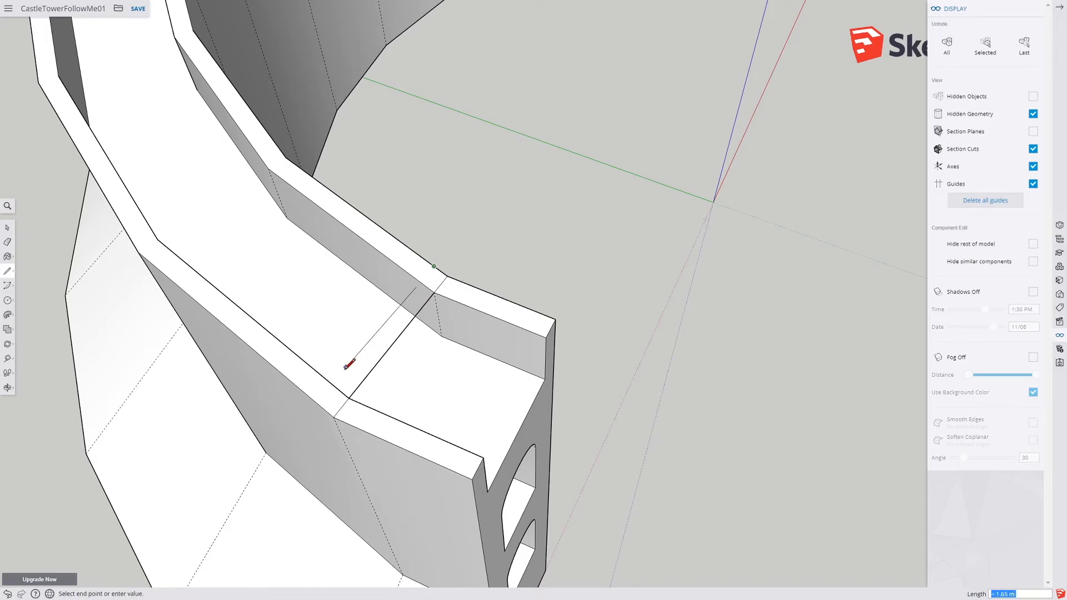
click(321, 405)
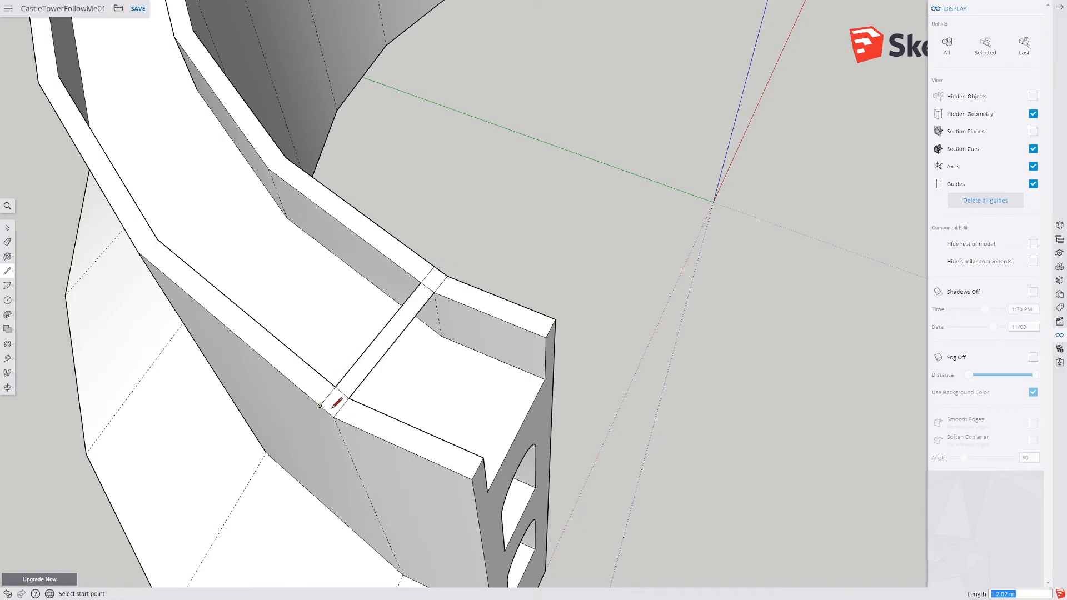
Step: Continue the pair of cut lines across the remaining wall-top faces
click(334, 417)
key(Escape)
click(448, 276)
click(455, 279)
key(Escape)
middle_drag(436, 327, 557, 249)
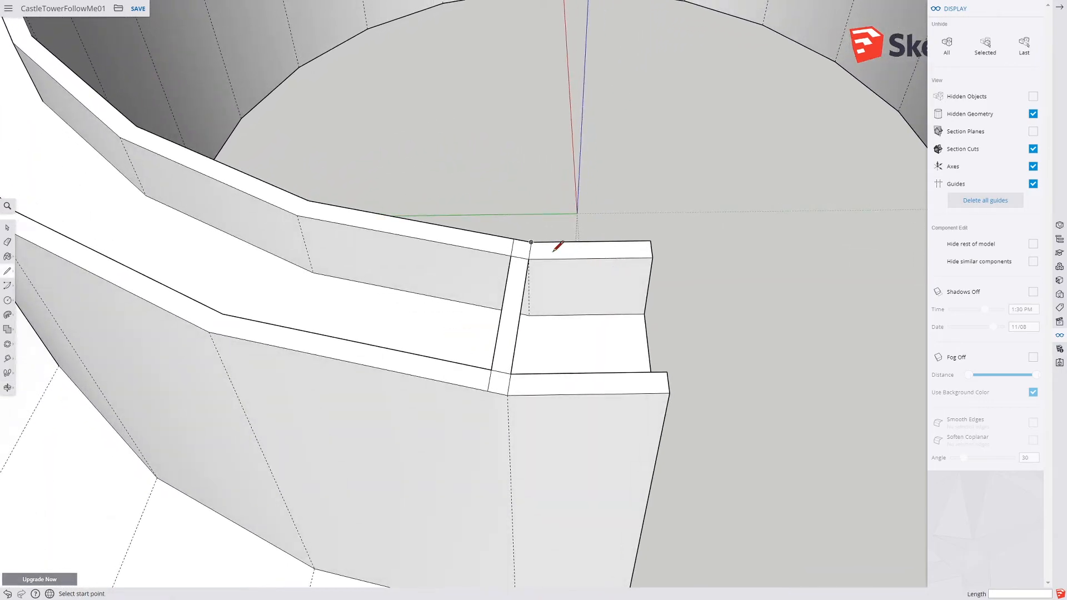
click(549, 241)
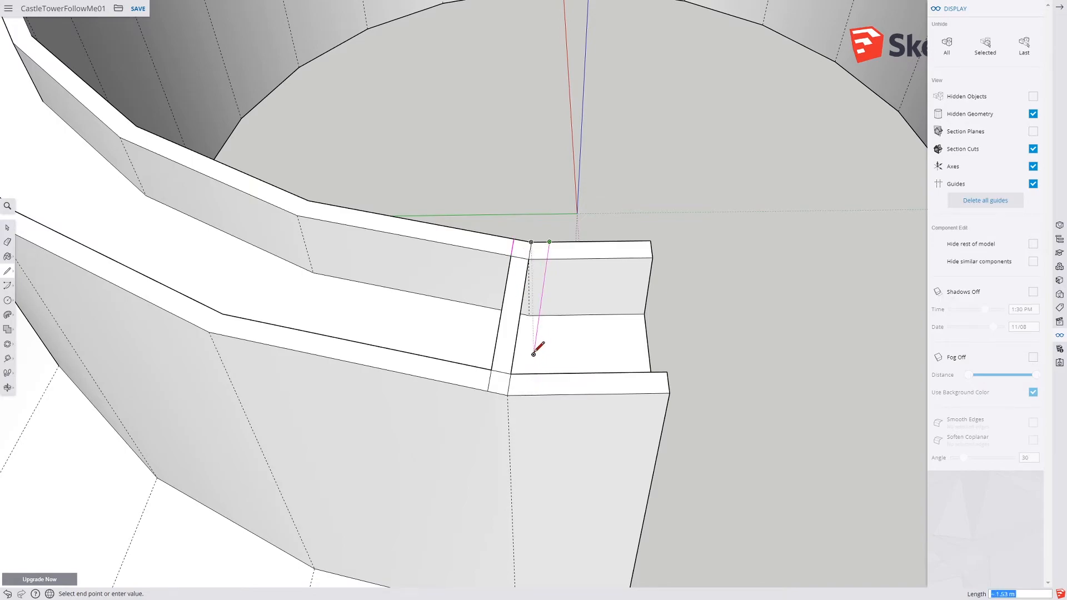
click(528, 394)
Step: Erase the cut lines crossing the walkway floor between the walls
middle_drag(537, 406, 416, 409)
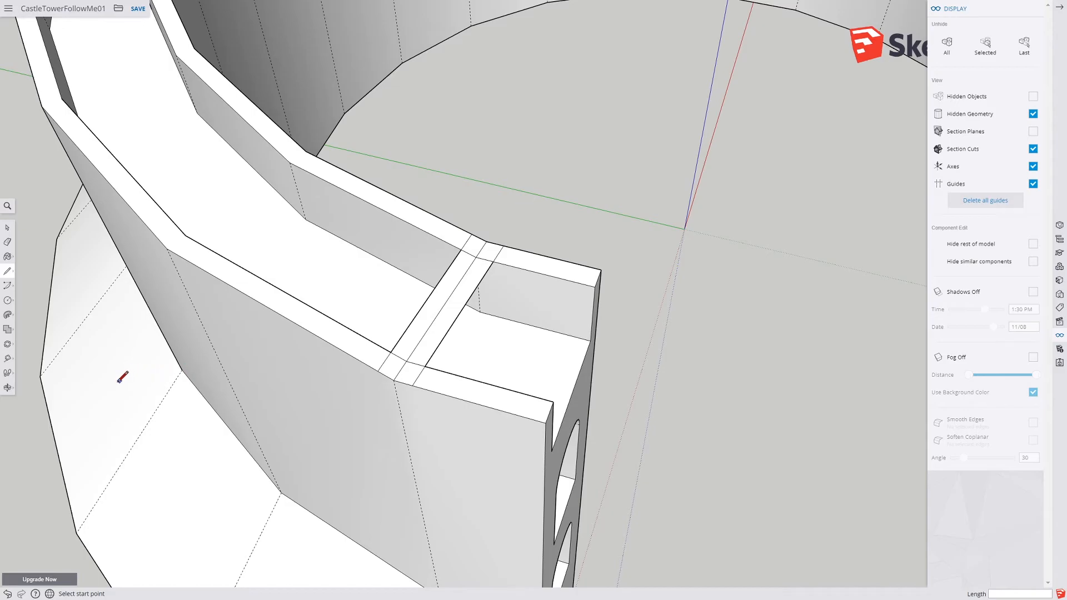
click(7, 243)
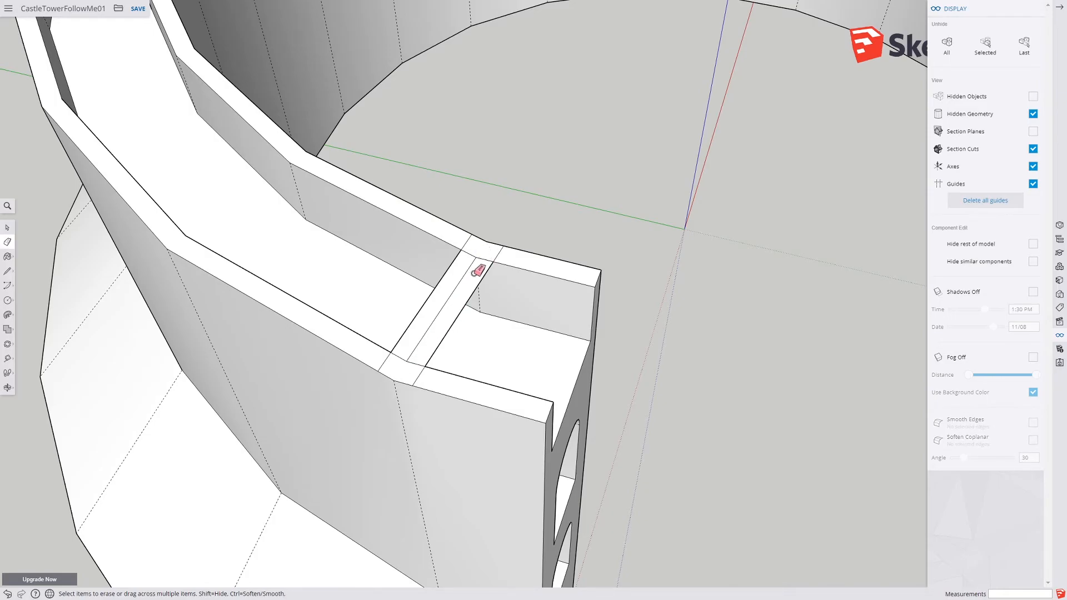
drag(428, 295, 460, 318)
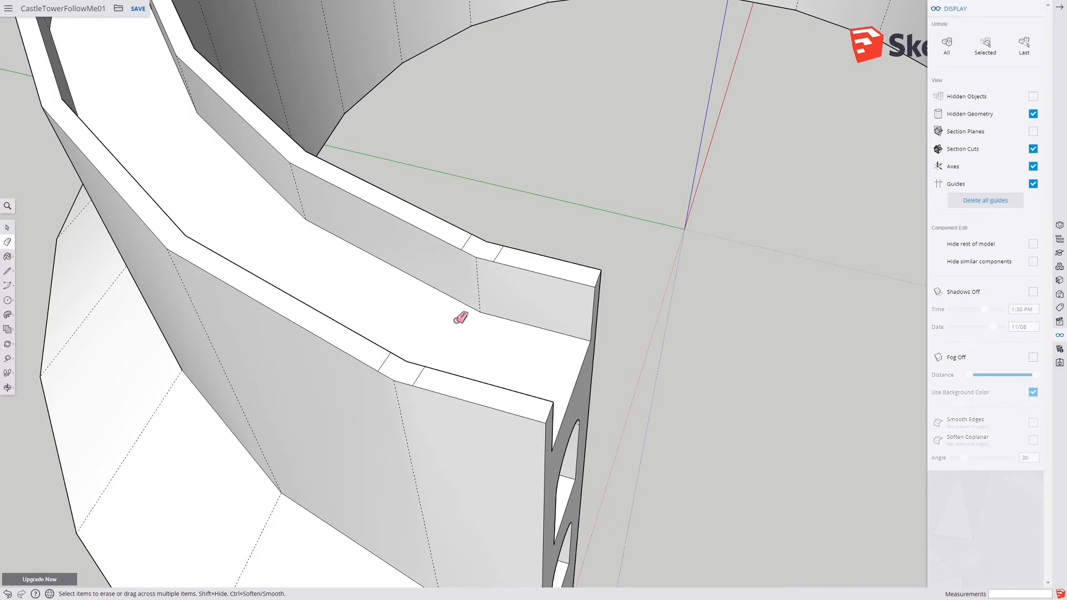
Step: Push the wall-top strip between the cut lines down 1.00 m with Push/Pull
mouse_move(497, 342)
middle_down()
mouse_move(336, 400)
mouse_move(292, 367)
middle_up()
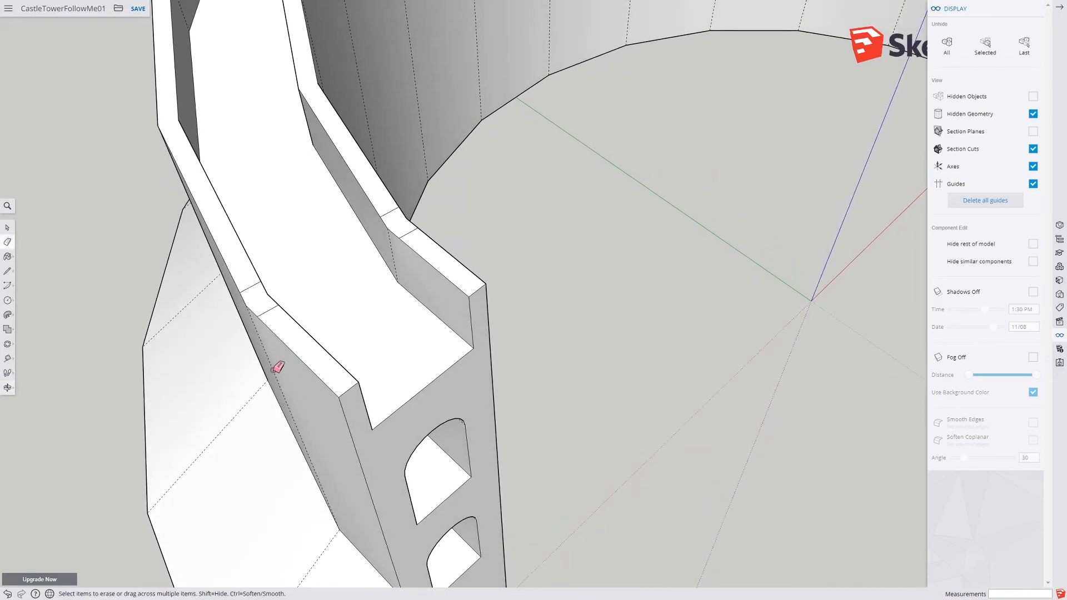
click(8, 315)
click(28, 298)
double_click(257, 298)
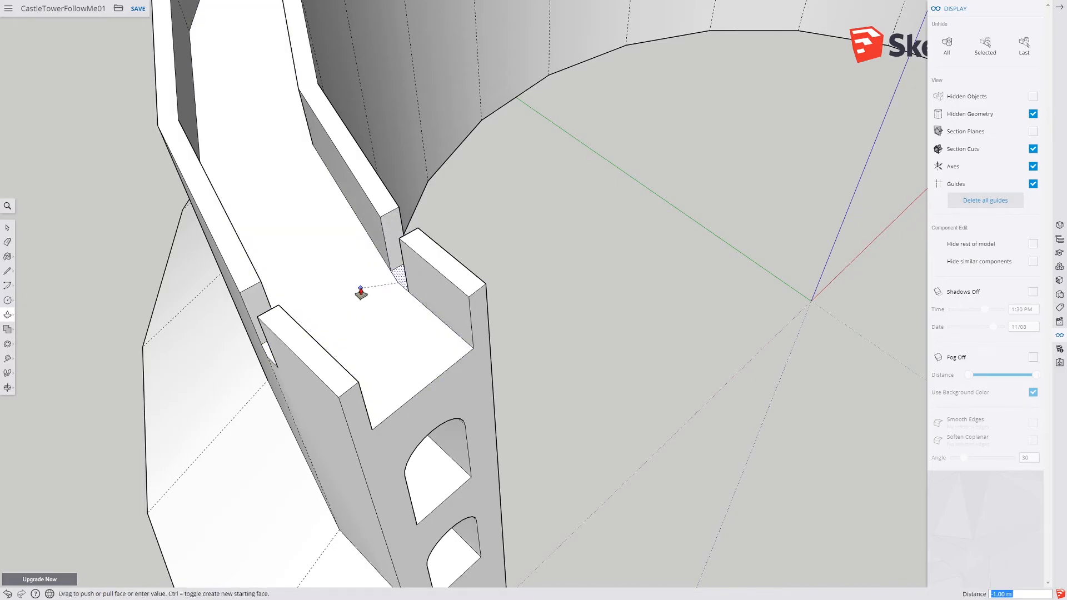
middle_drag(374, 297, 654, 296)
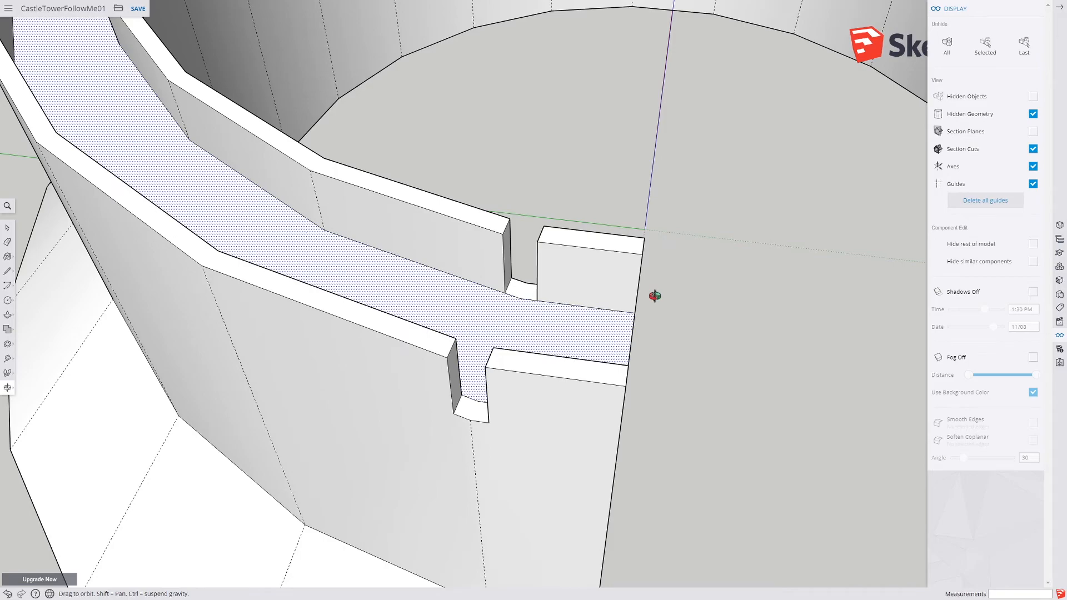
middle_drag(654, 296, 617, 324)
scroll(374, 398, down, 5)
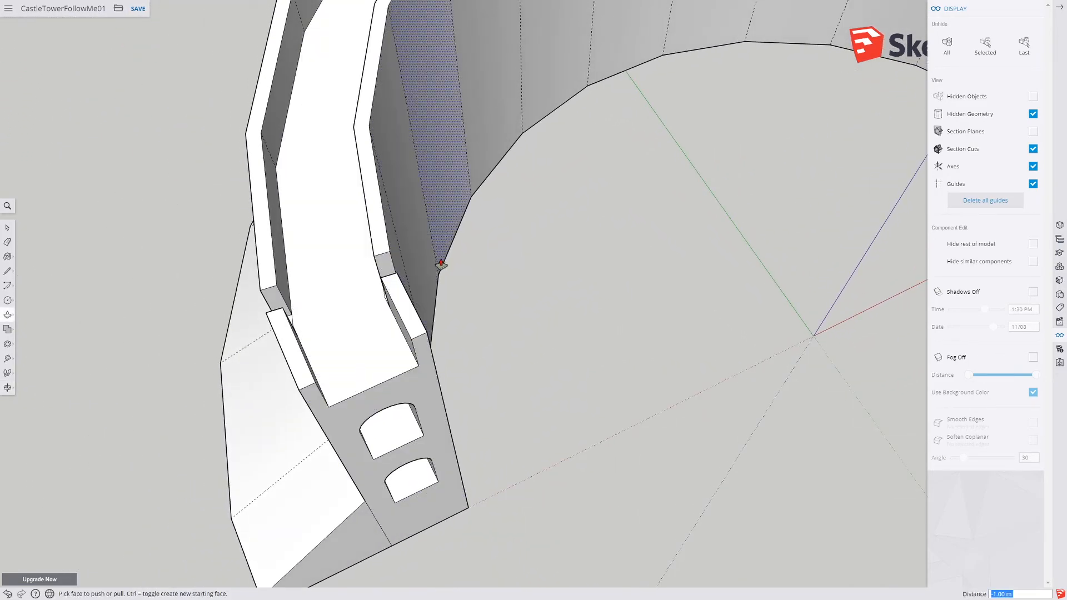
Step: Orbit and zoom around the tower to inspect the lowered strip on the wall tops
scroll(285, 294, up, 4)
scroll(285, 294, down, 5)
middle_drag(424, 319, 335, 298)
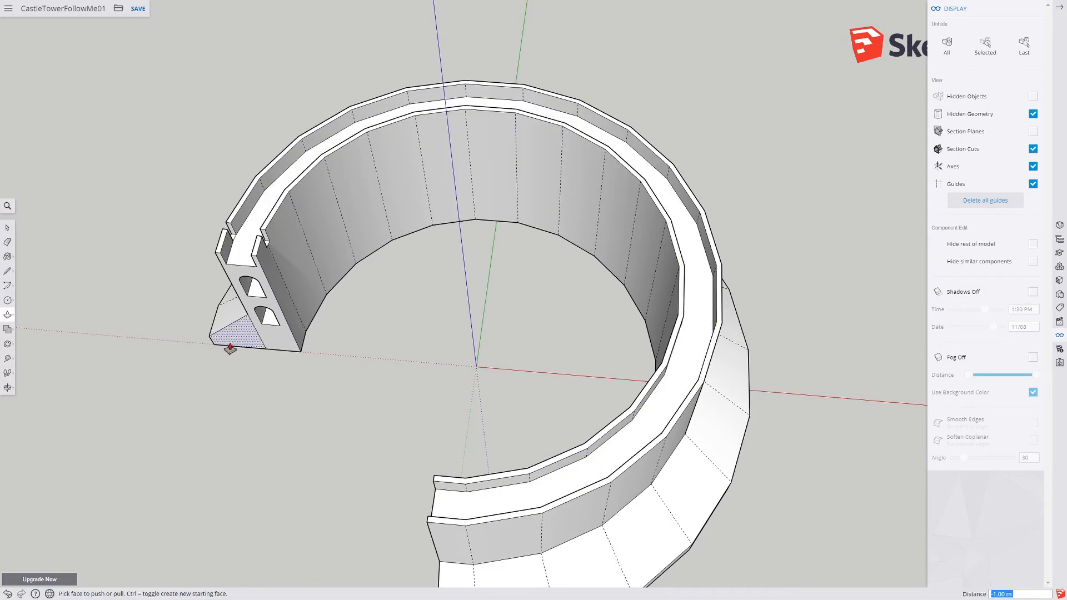
middle_drag(365, 523, 405, 440)
scroll(407, 442, down, 3)
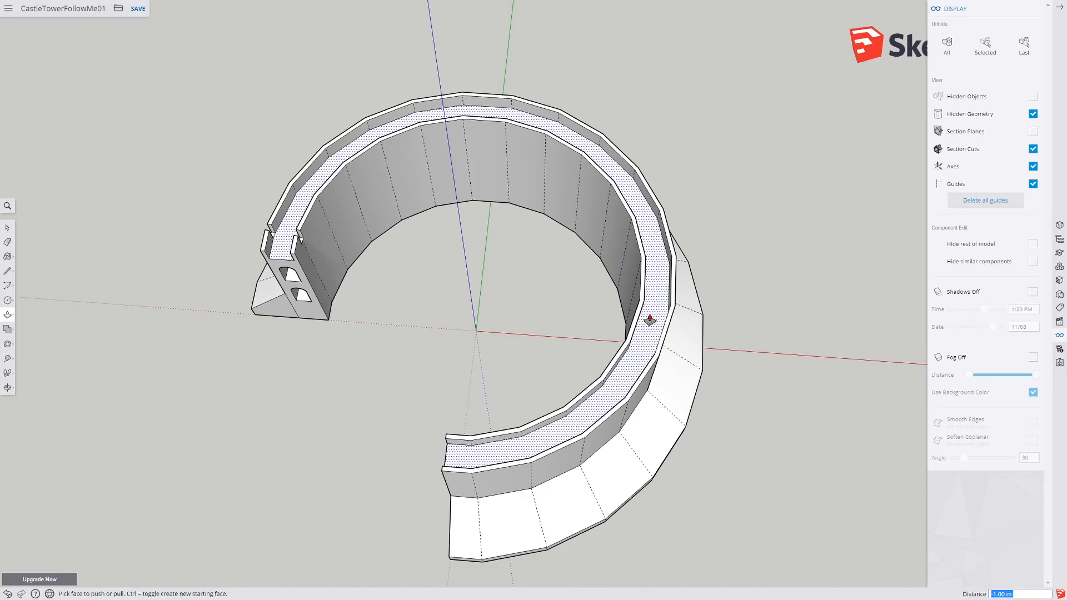
middle_drag(505, 431, 443, 382)
middle_drag(383, 317, 328, 366)
scroll(328, 365, up, 6)
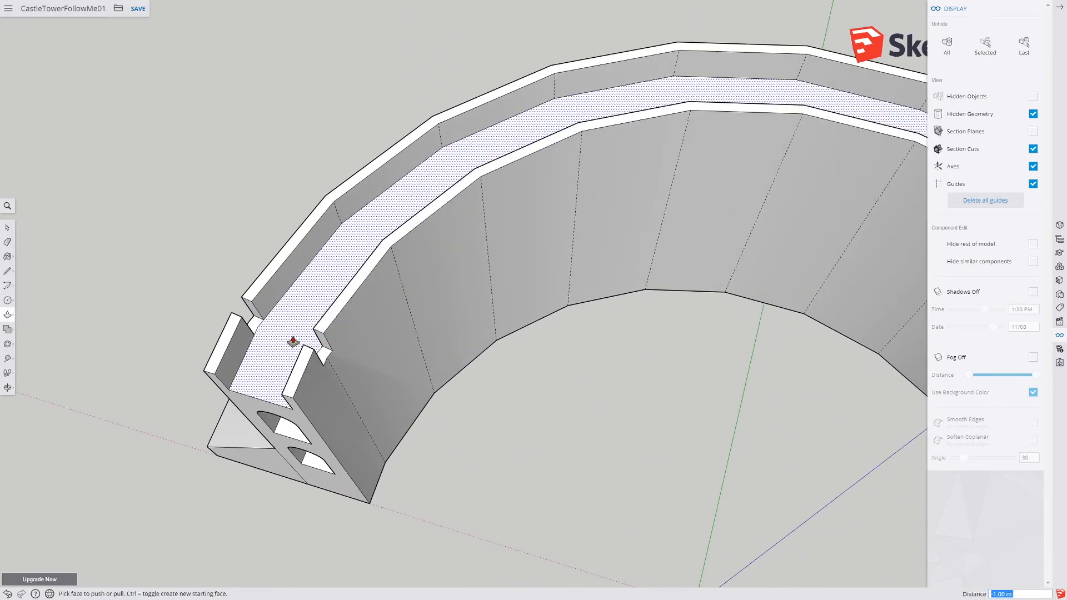
middle_drag(793, 348, 657, 288)
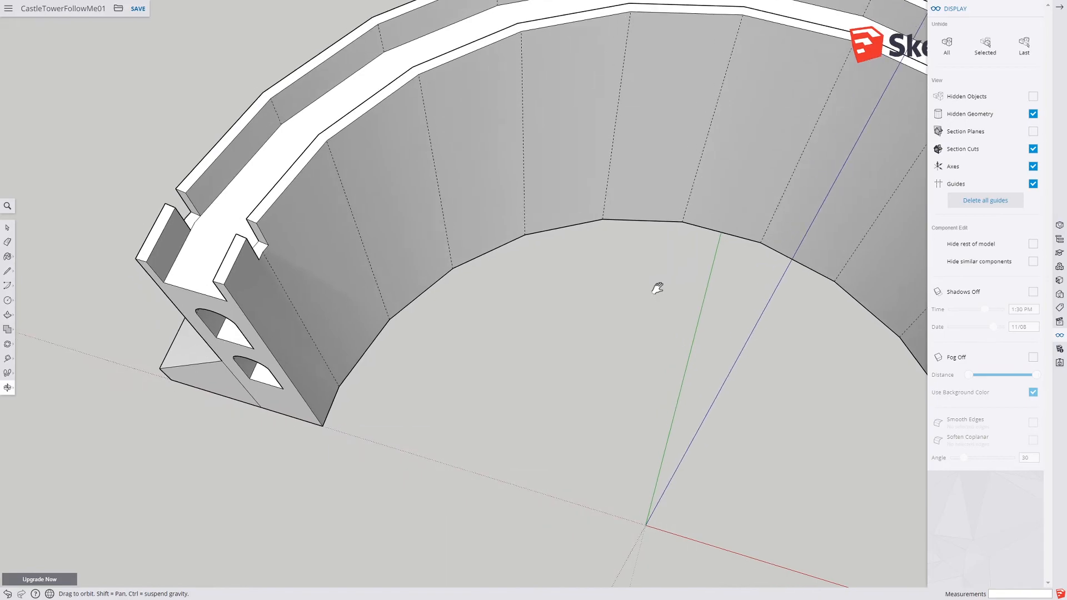
Step: Select the notch edges and rotate-copy them around the tower's centre, then undo the copies
click(7, 228)
mouse_move(25, 230)
middle_down()
mouse_move(206, 236)
mouse_move(143, 238)
mouse_move(117, 207)
middle_up()
drag(127, 203, 289, 273)
middle_drag(295, 281, 166, 311)
click(8, 345)
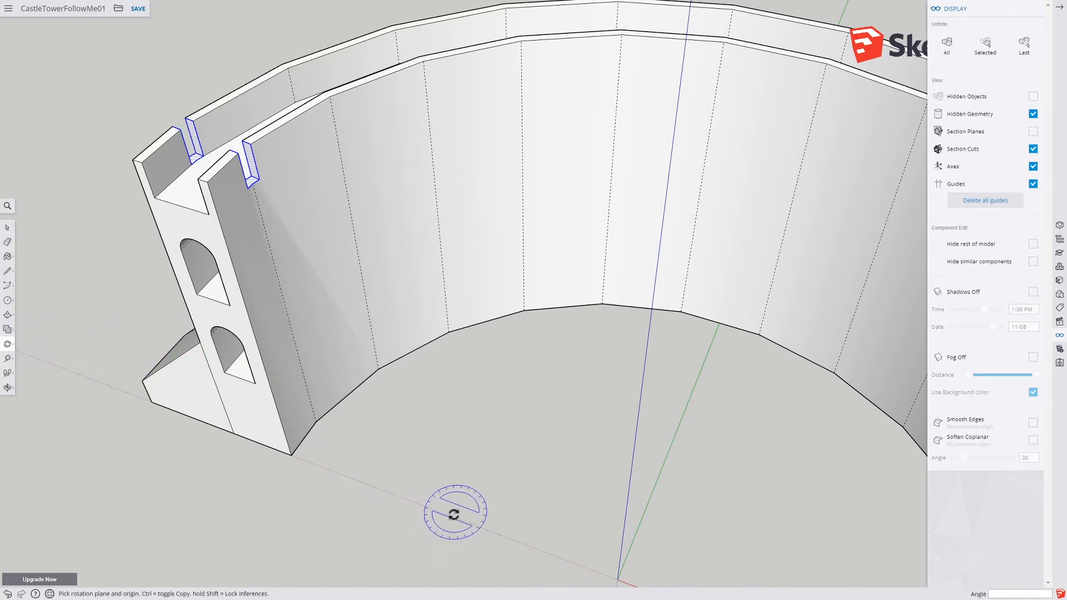
click(616, 580)
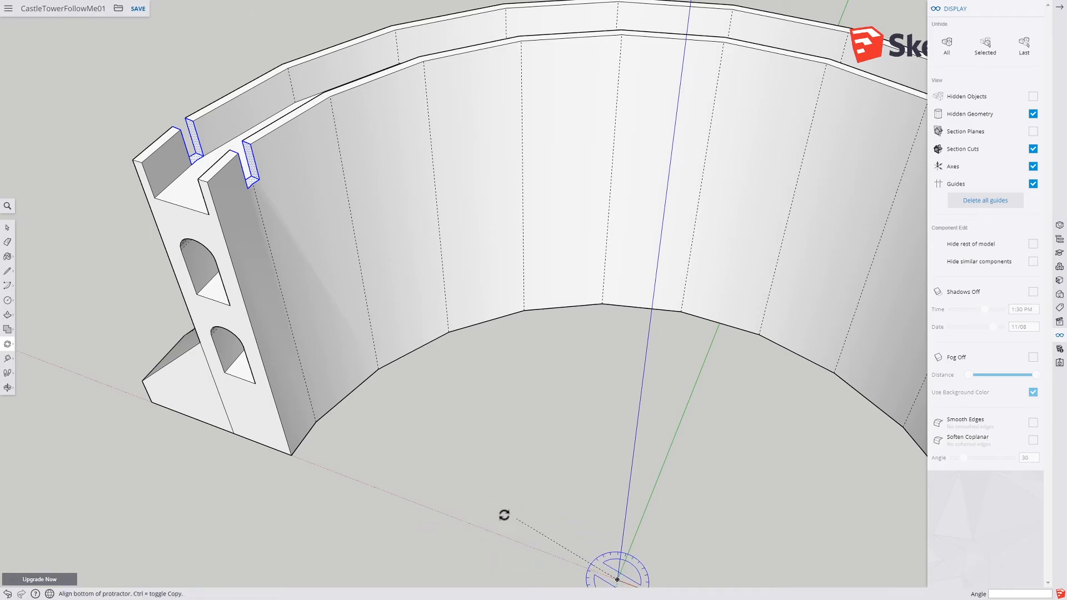
click(315, 422)
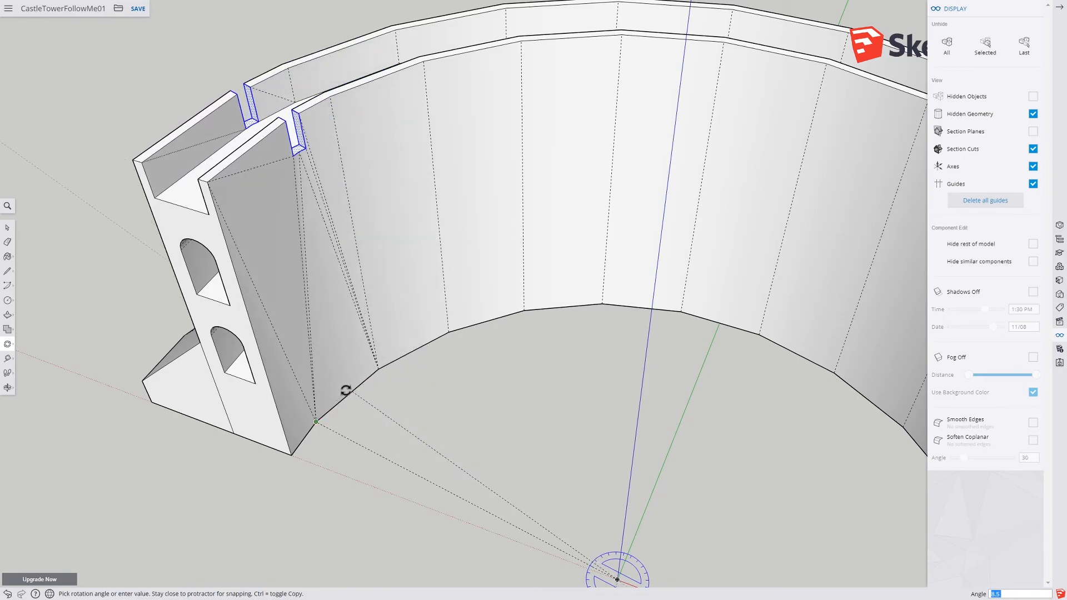
key(ctrl)
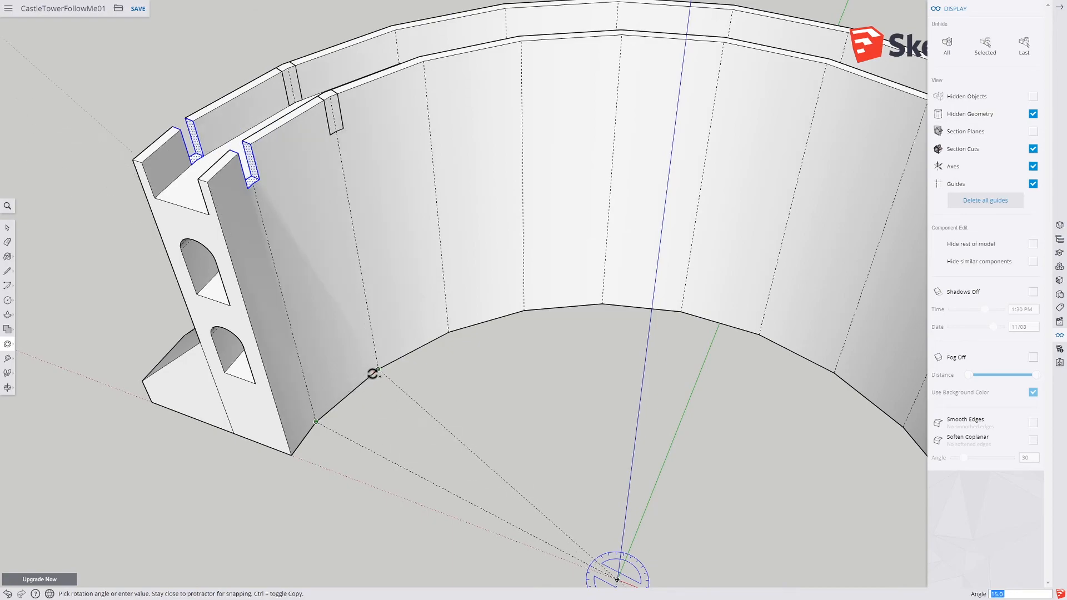
click(378, 371)
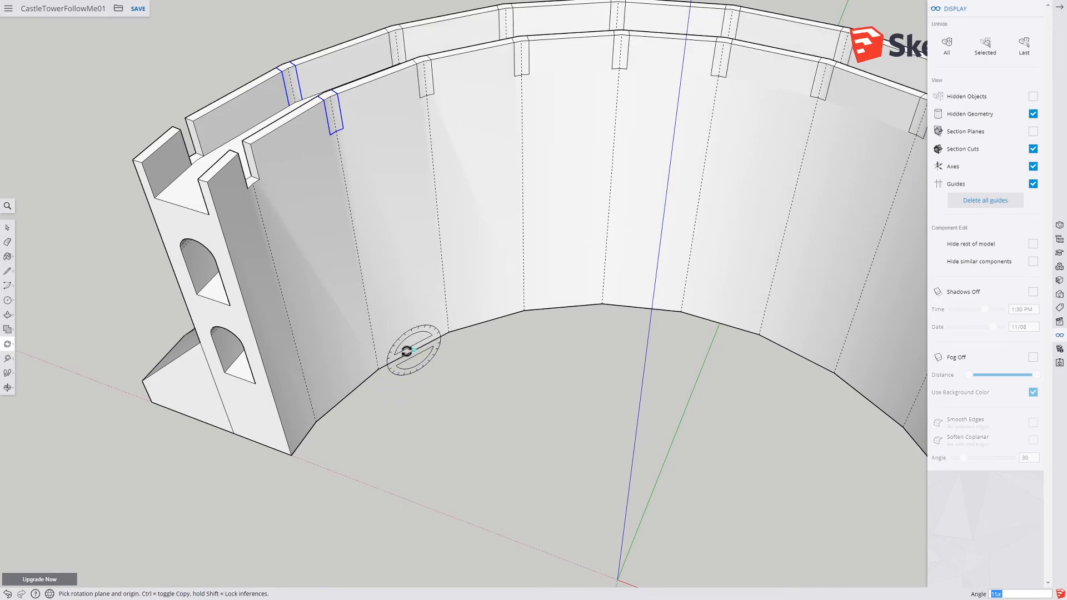
scroll(409, 361, down, 5)
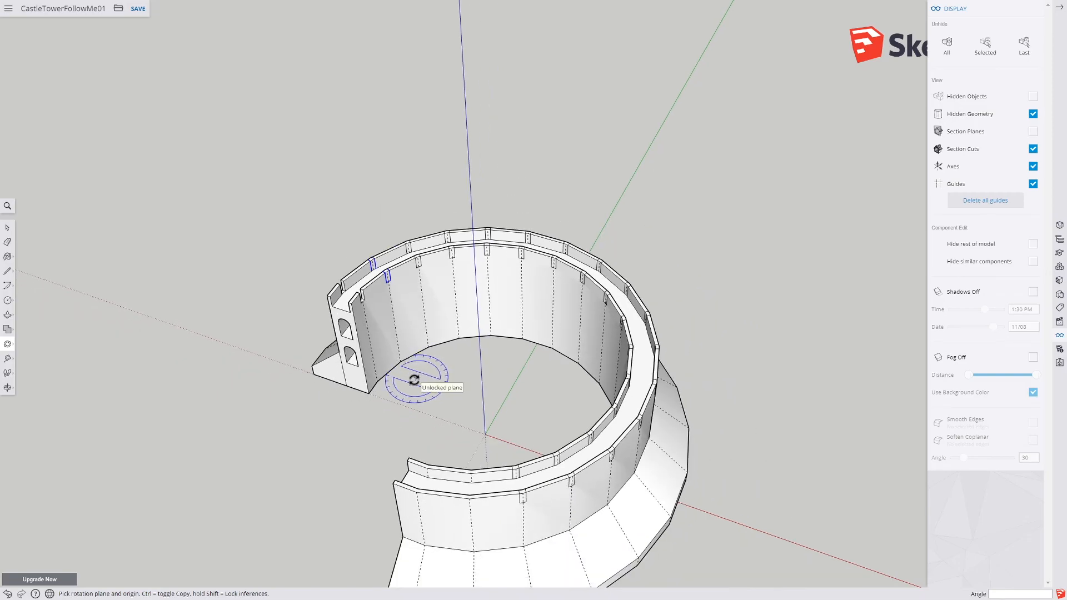
key(ctrl+z)
Step: Select the notch geometry on both walls and rotate-copy it around the tower's centre as an array along the wall tops
scroll(384, 326, up, 2)
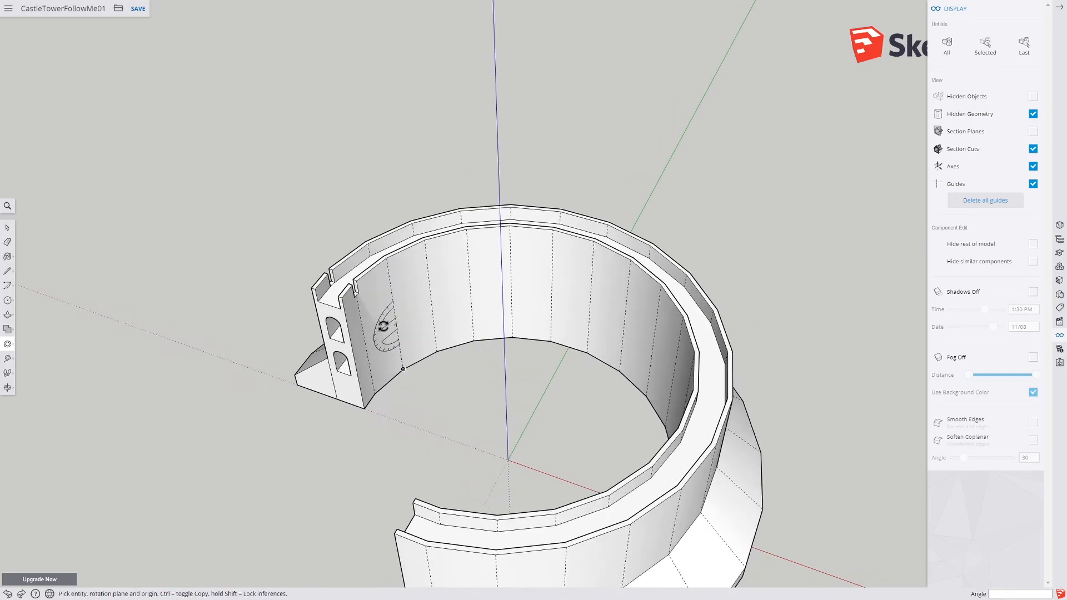
scroll(383, 326, up, 4)
click(7, 229)
drag(224, 190, 293, 230)
middle_drag(246, 277, 210, 219)
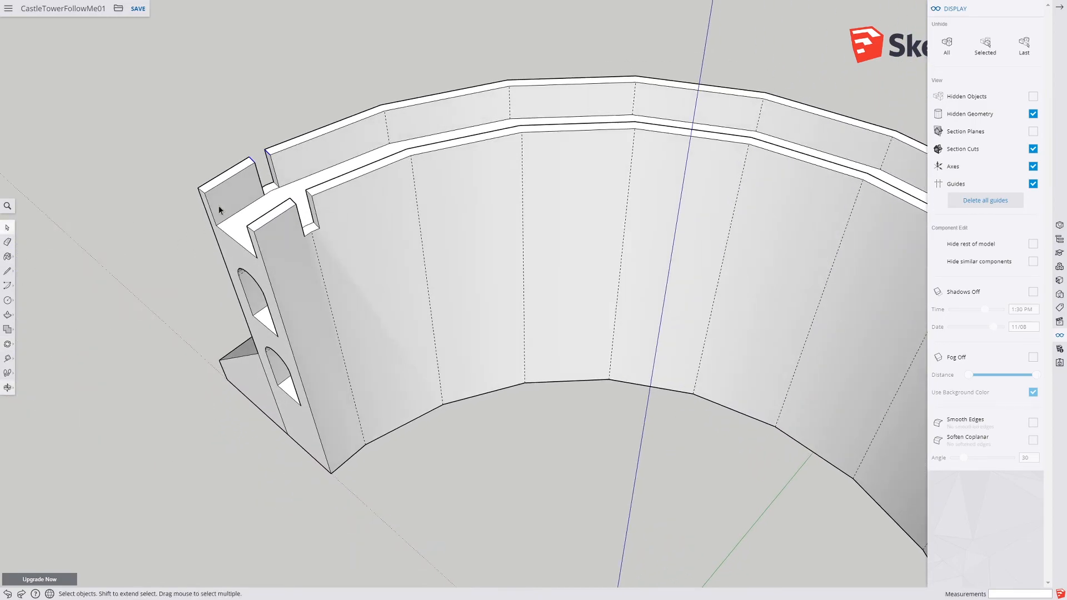
drag(239, 125, 337, 244)
middle_drag(336, 245, 290, 191)
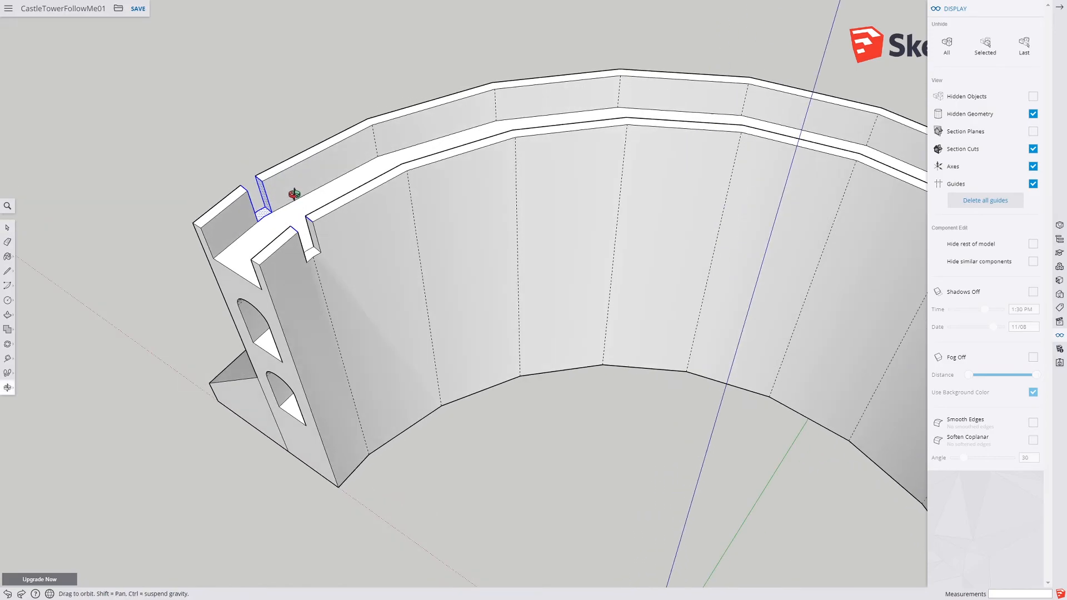
drag(354, 289, 359, 290)
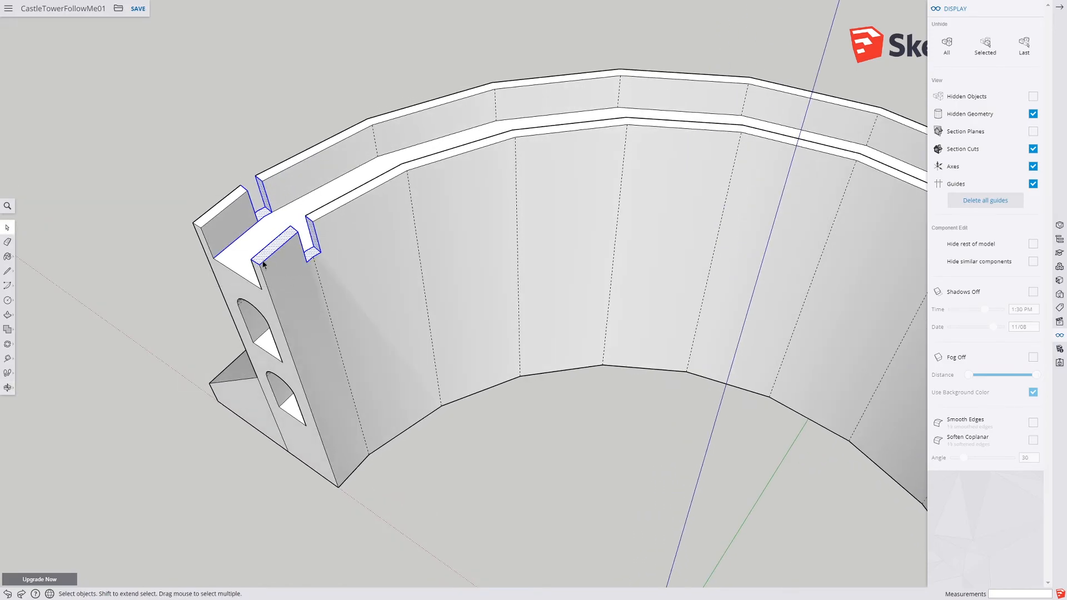
middle_drag(265, 258, 230, 206)
drag(216, 203, 341, 331)
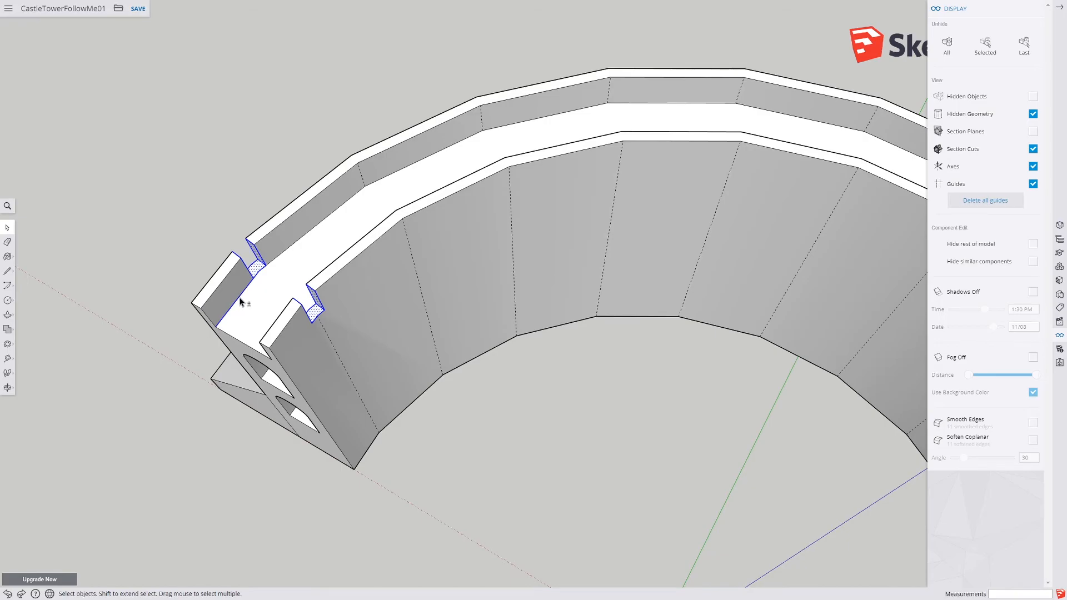
middle_drag(254, 314, 425, 63)
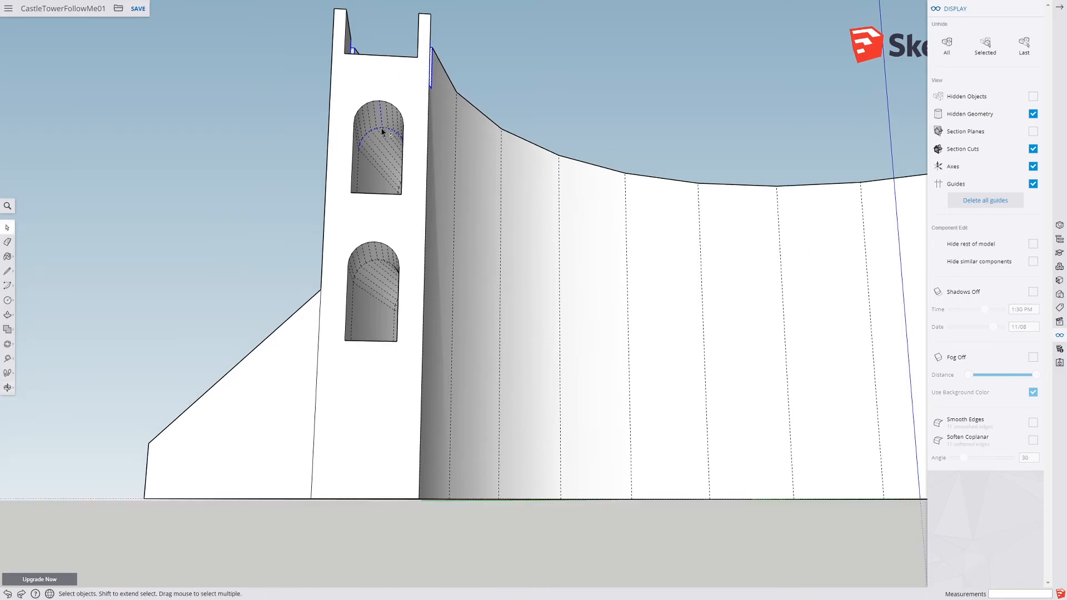
middle_drag(374, 133, 220, 275)
drag(198, 191, 230, 236)
middle_drag(222, 243, 484, 105)
scroll(228, 256, down, 5)
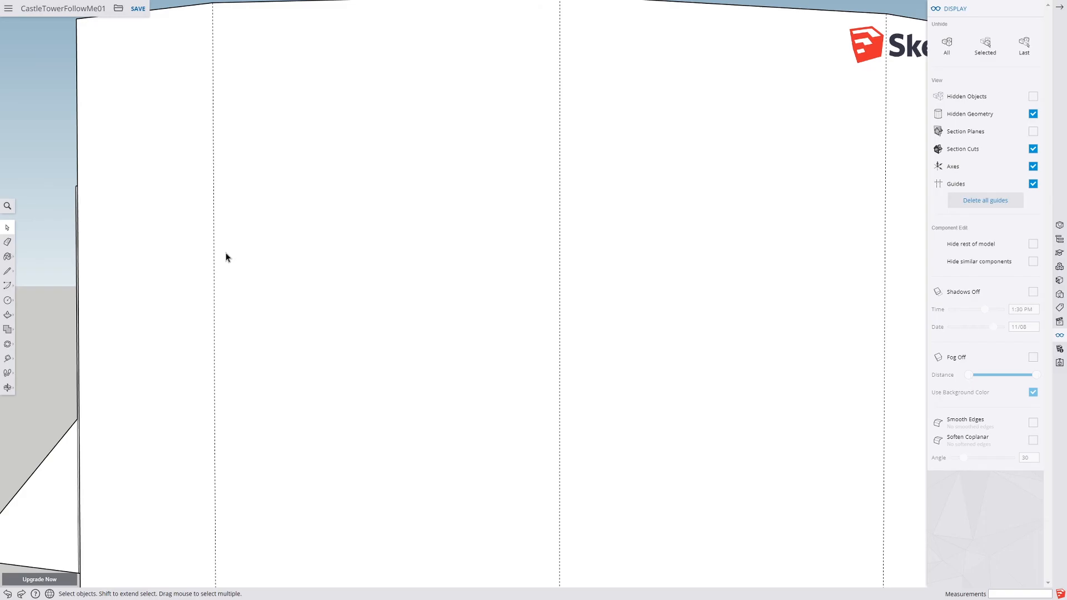
scroll(227, 256, down, 3)
middle_drag(226, 245, 288, 404)
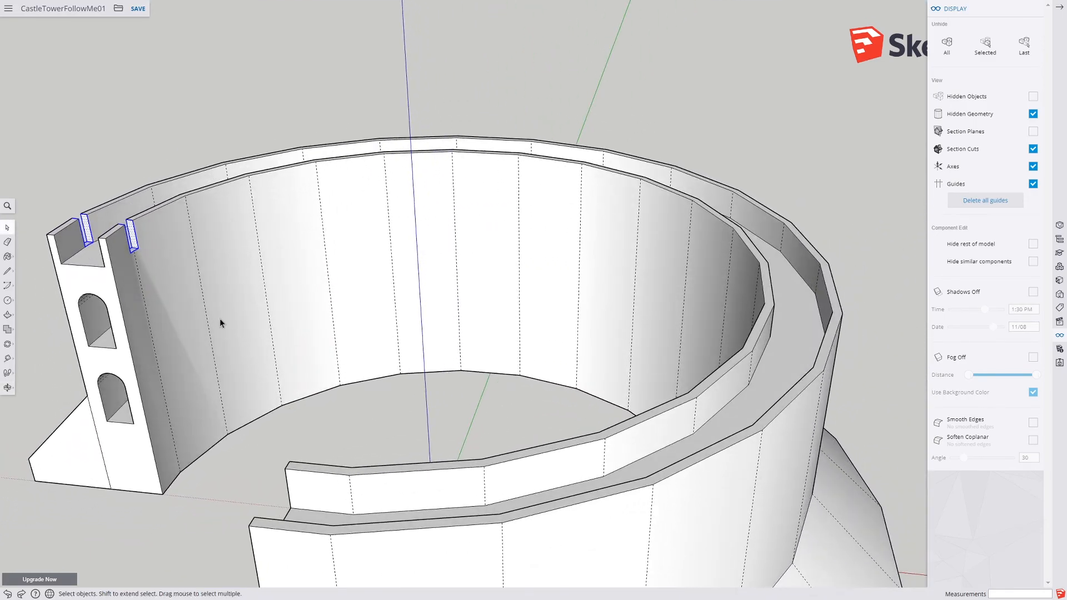
middle_drag(339, 315, 428, 338)
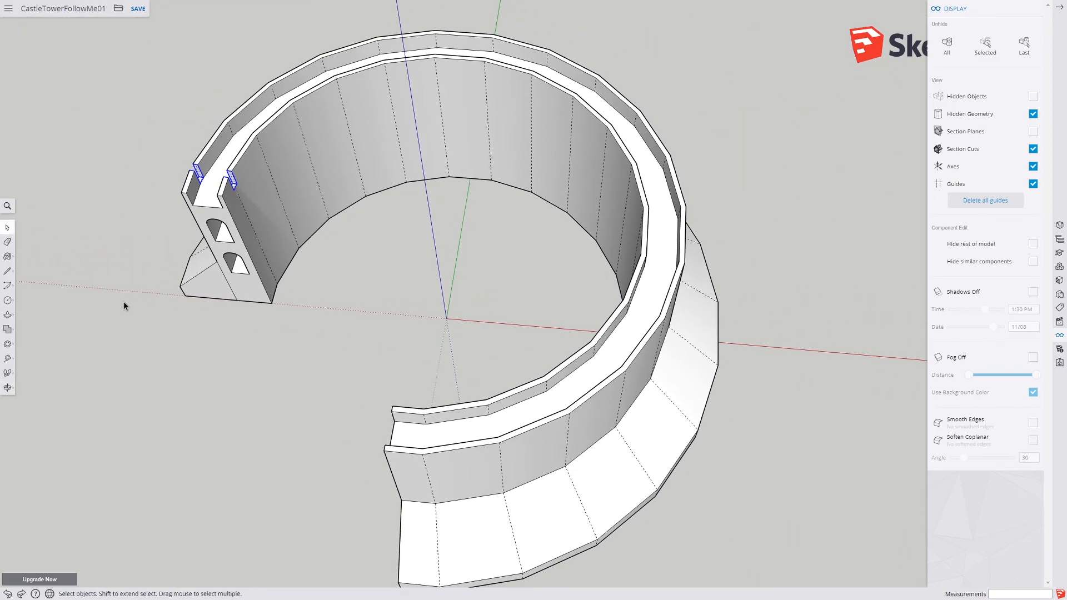
click(6, 347)
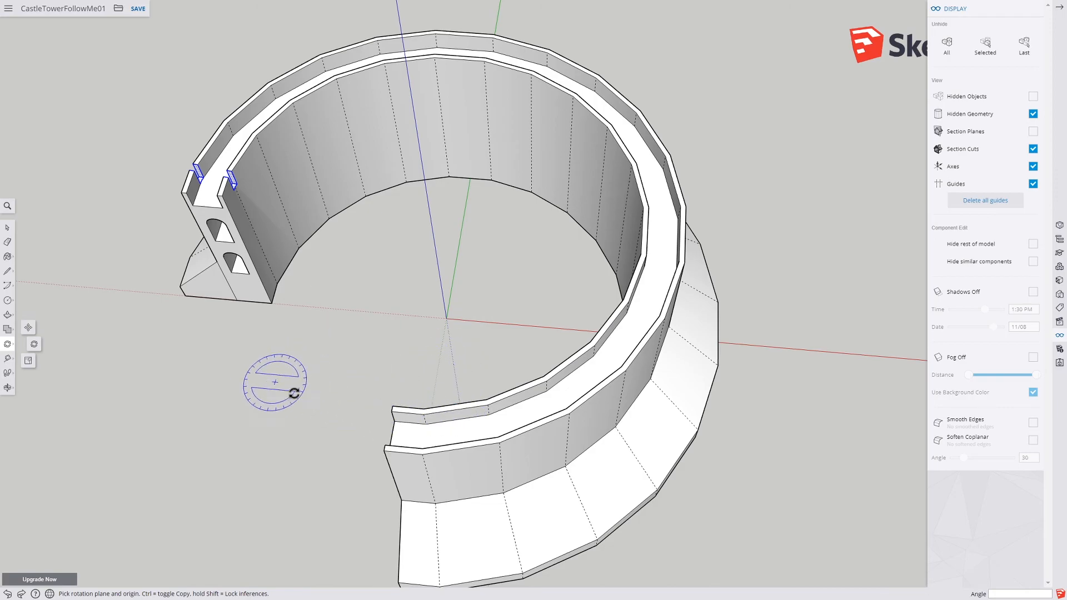
click(446, 318)
click(277, 283)
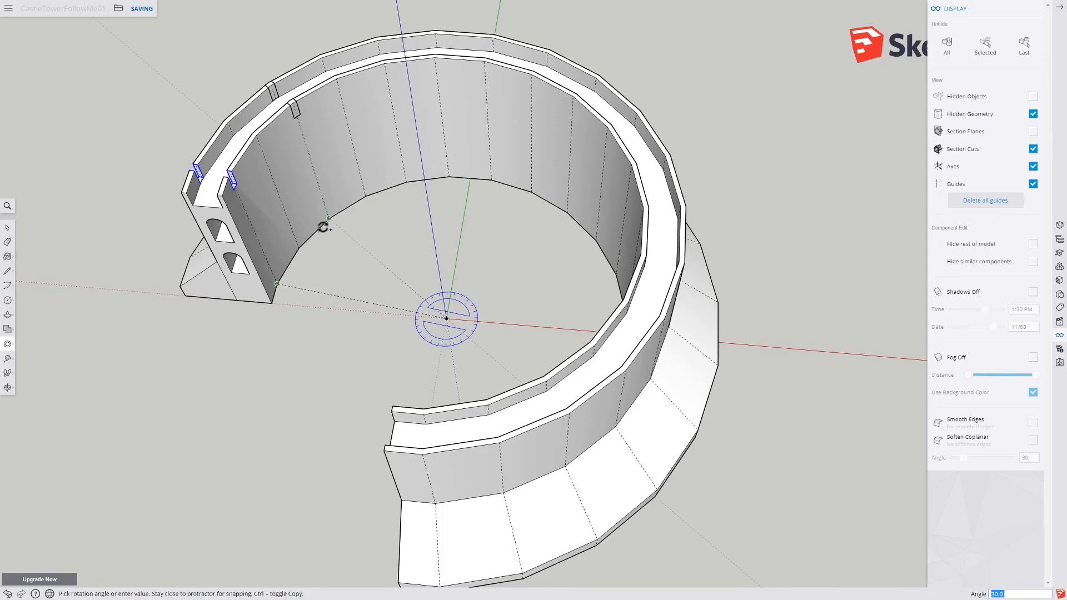
key(Escape)
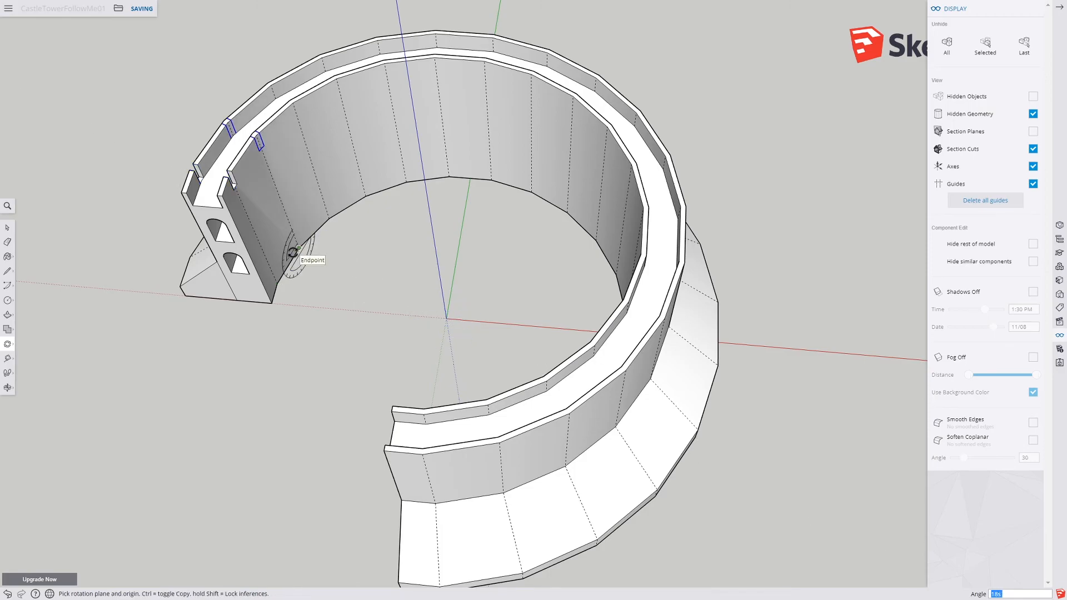
key(Return)
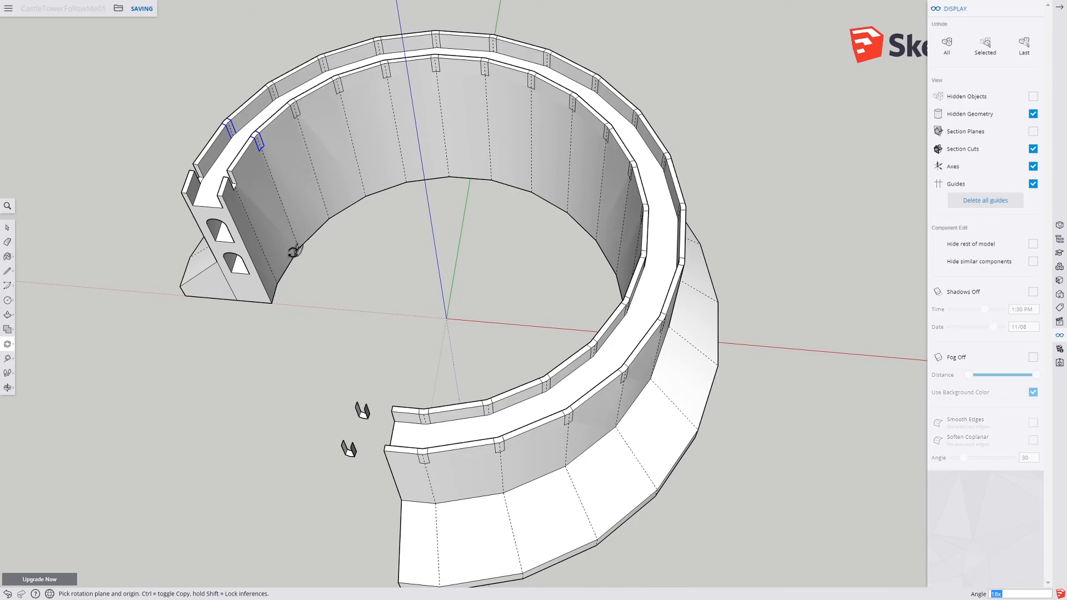
Step: Delete the two stray notch copies lying beyond the end of the wall
click(11, 230)
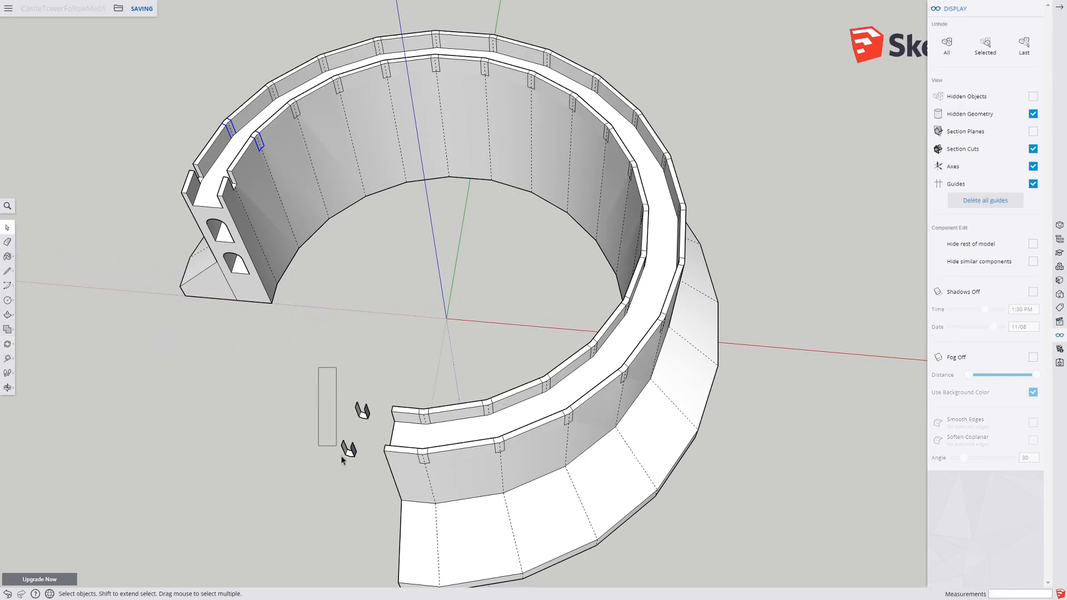
drag(370, 477, 370, 475)
key(Delete)
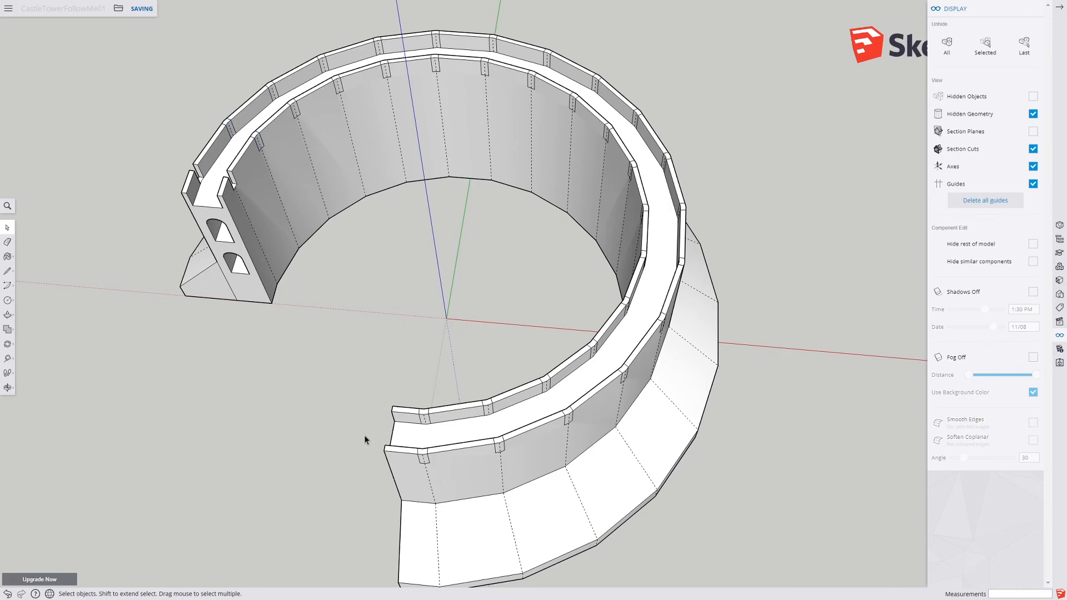
Step: Push the notch faces on the wall tops down with Push/Pull to cut the crenellations
scroll(225, 106, up, 5)
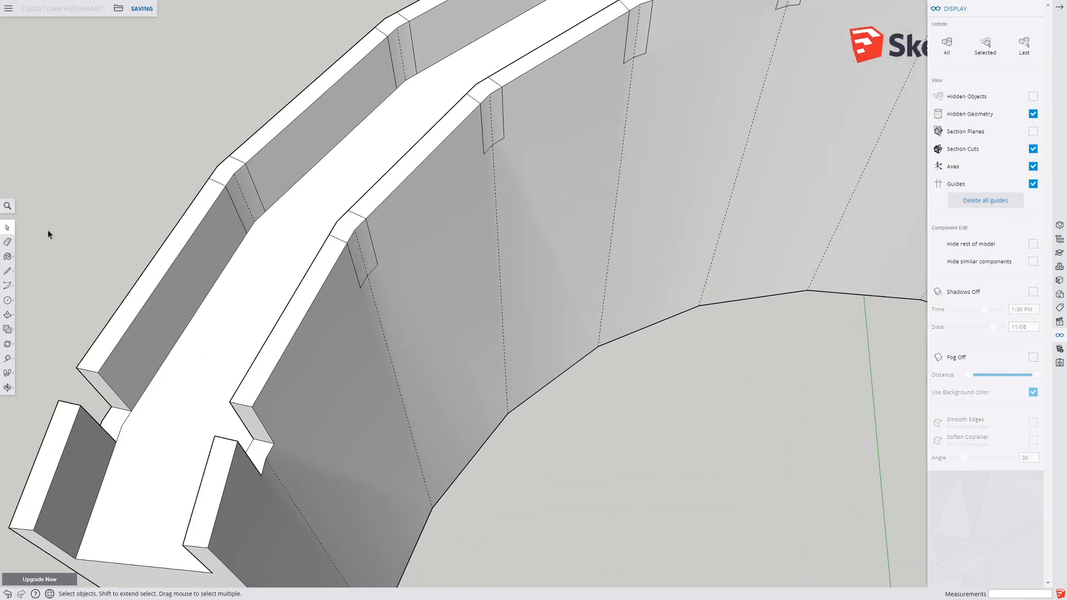
click(7, 314)
drag(348, 229, 338, 251)
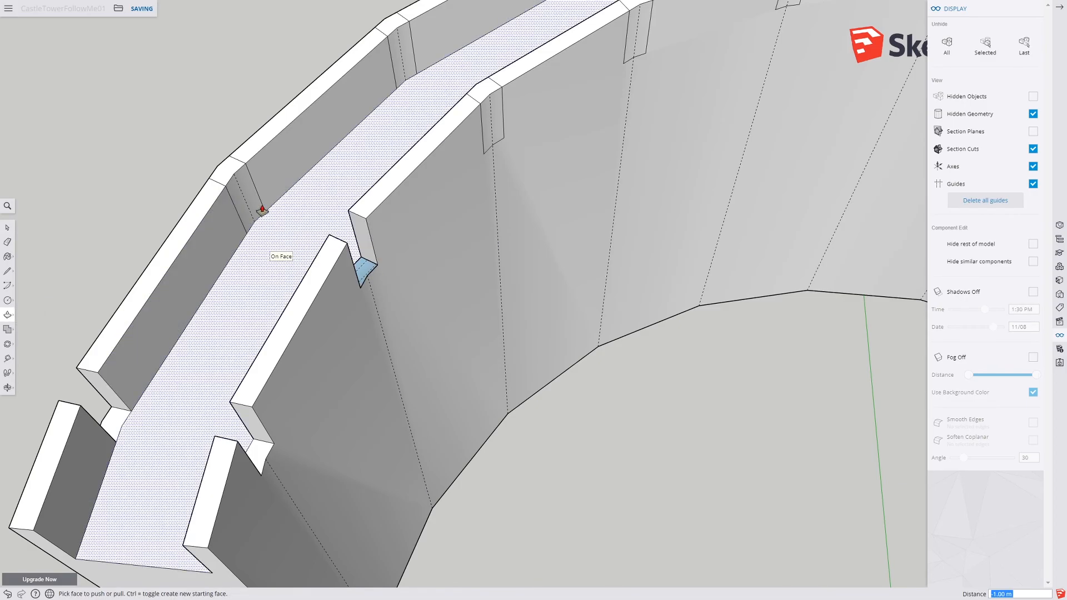
drag(232, 169, 275, 246)
drag(395, 29, 414, 109)
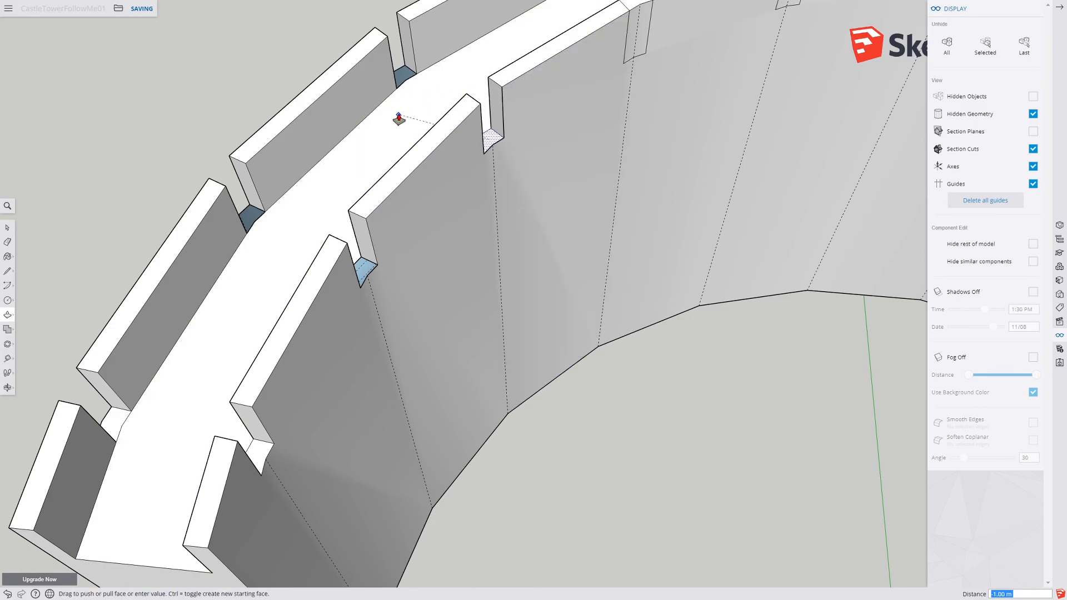
middle_drag(493, 135, 357, 186)
scroll(315, 222, up, 5)
scroll(314, 210, up, 2)
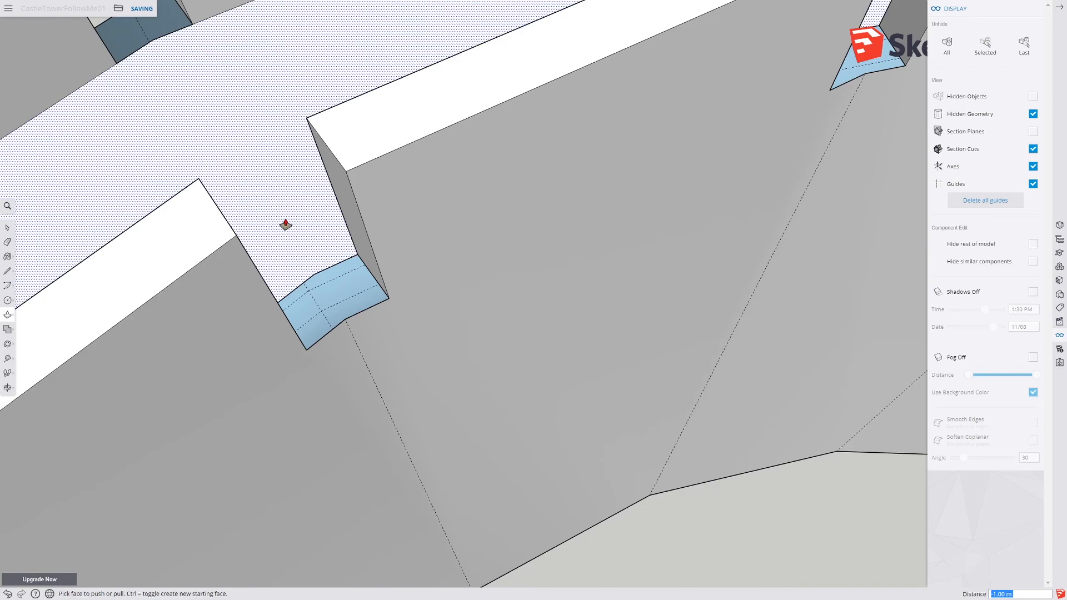
scroll(285, 236, down, 3)
middle_drag(288, 255, 319, 403)
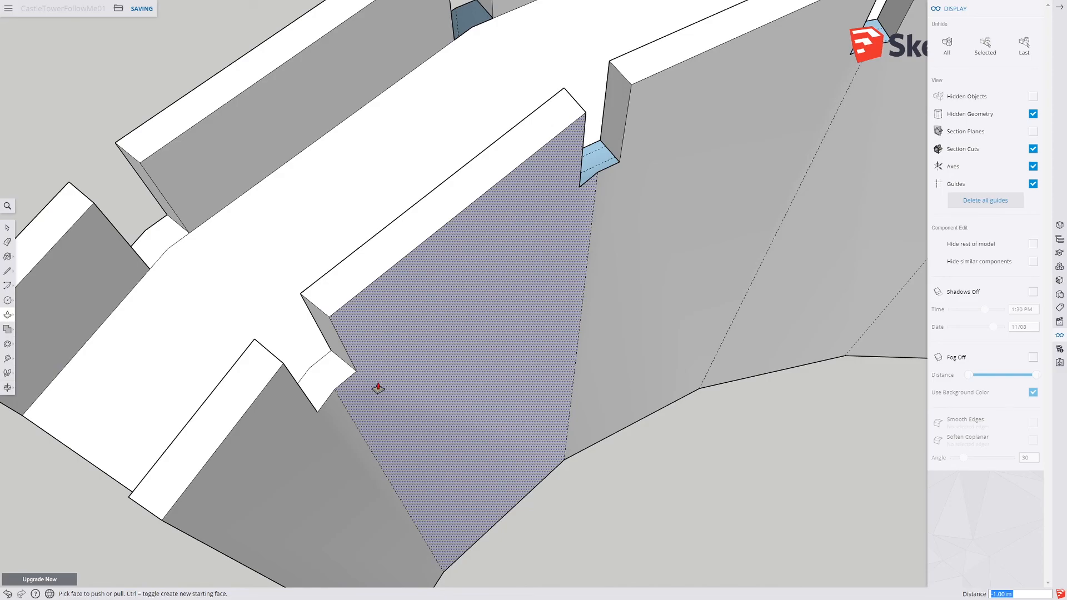
scroll(376, 384, down, 3)
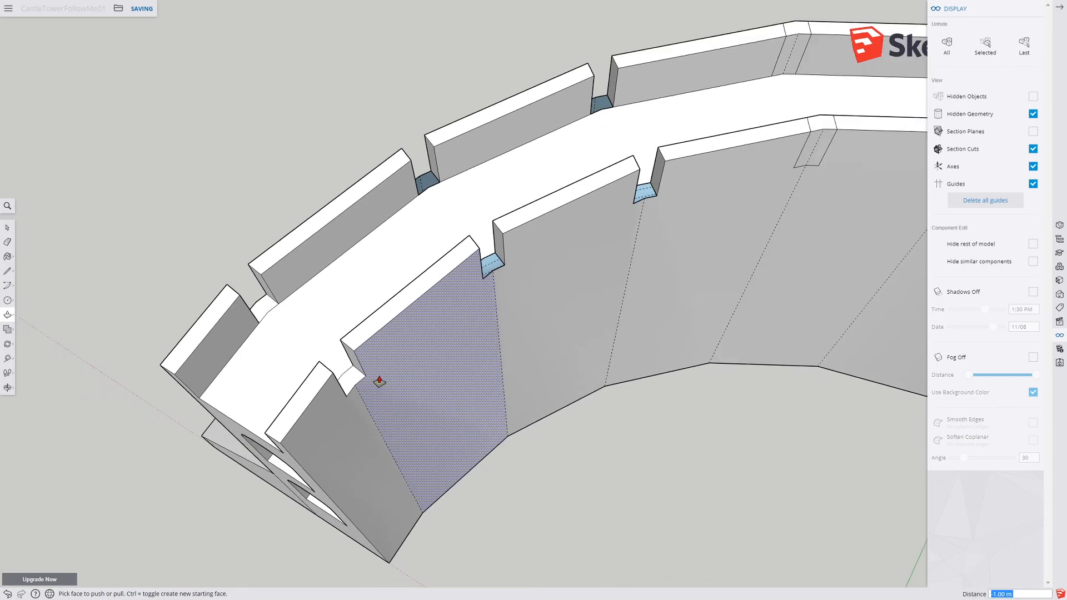
scroll(490, 280, up, 6)
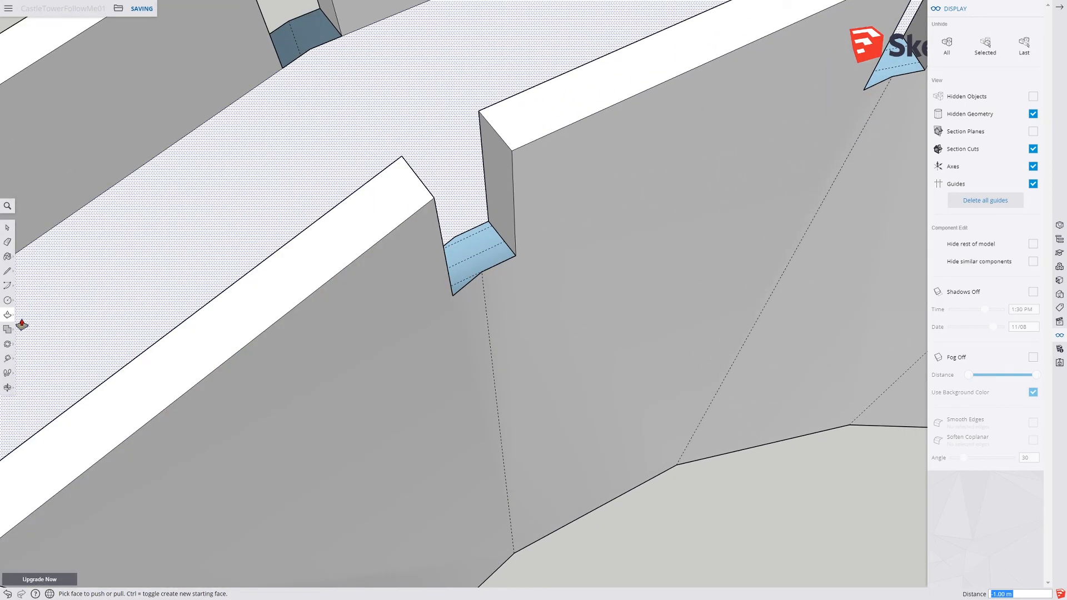
Step: Draw a line across one notch's floor and undo it
click(6, 272)
click(455, 236)
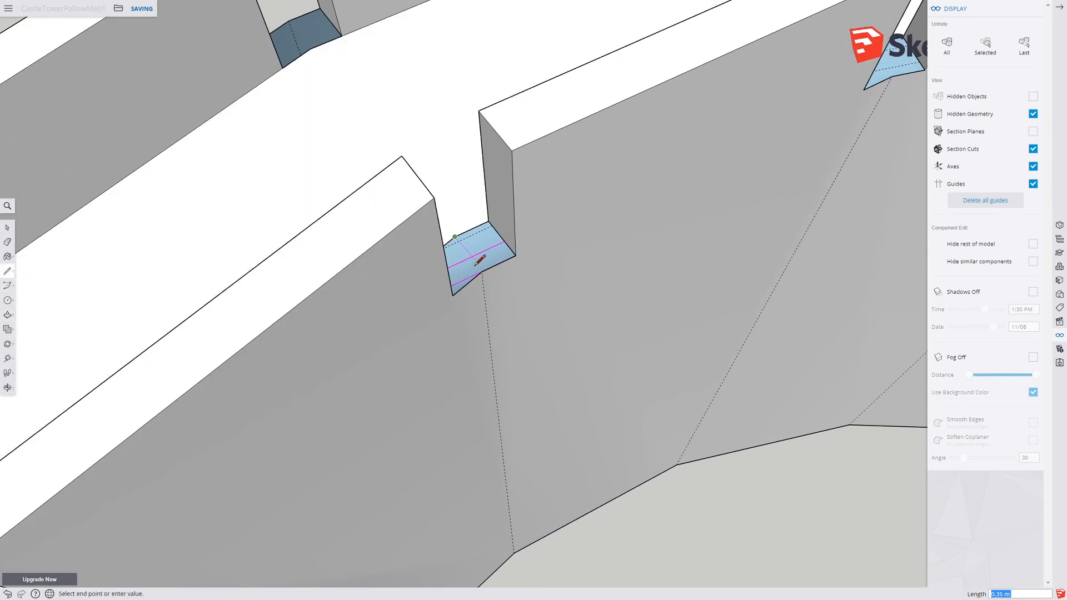
click(482, 271)
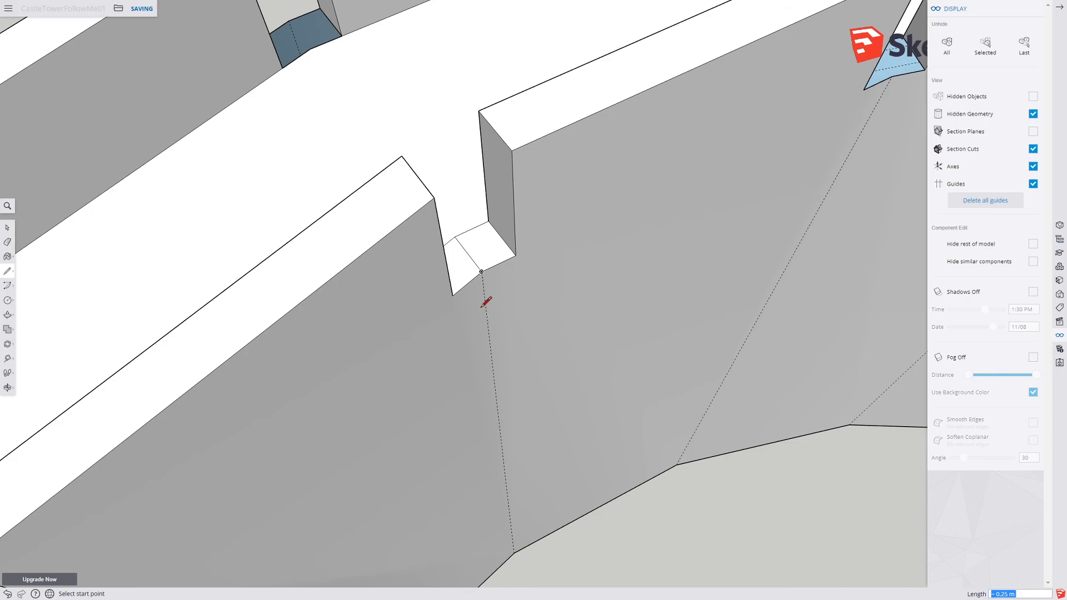
key(ctrl+z)
scroll(482, 303, down, 6)
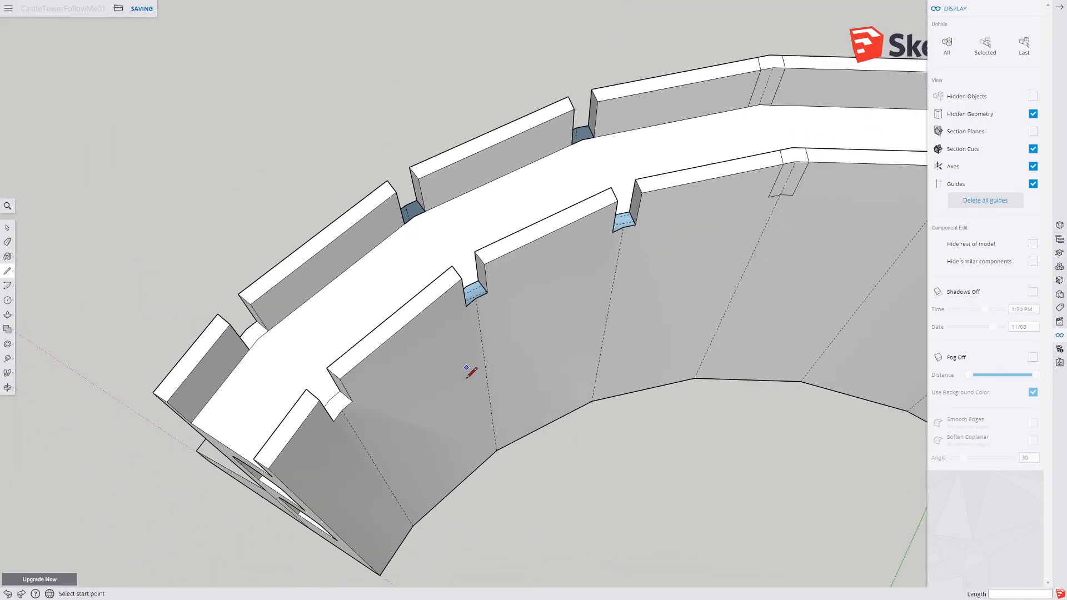
Step: Undo the last change to the crenellated wall tops
scroll(344, 320, up, 6)
scroll(345, 320, down, 5)
mouse_move(369, 374)
middle_down()
mouse_move(409, 285)
mouse_move(574, 264)
mouse_move(526, 360)
mouse_move(550, 295)
middle_up()
scroll(428, 294, up, 3)
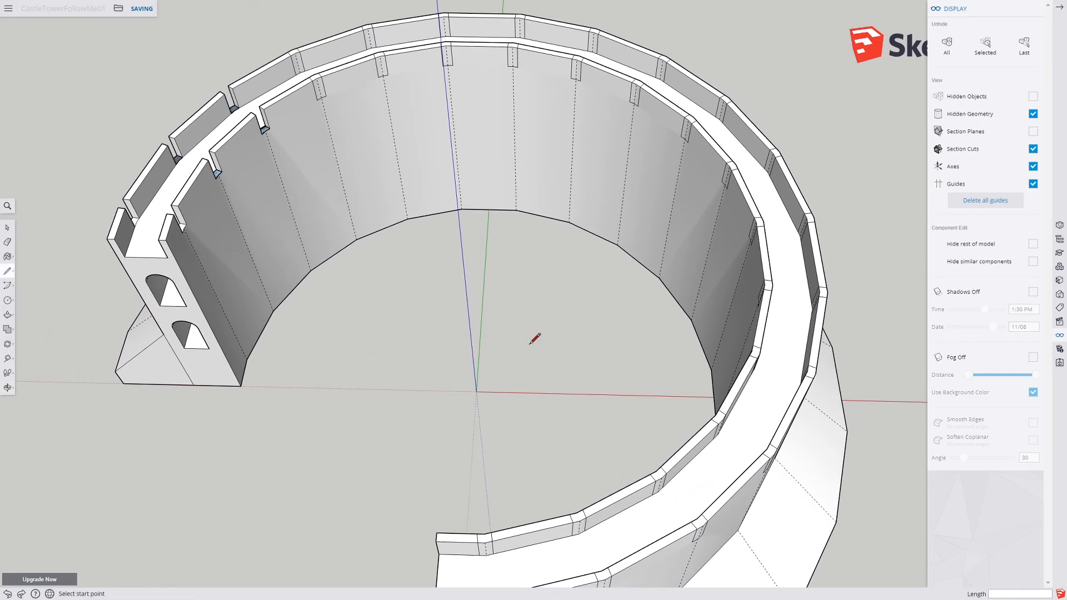
key(ctrl+z)
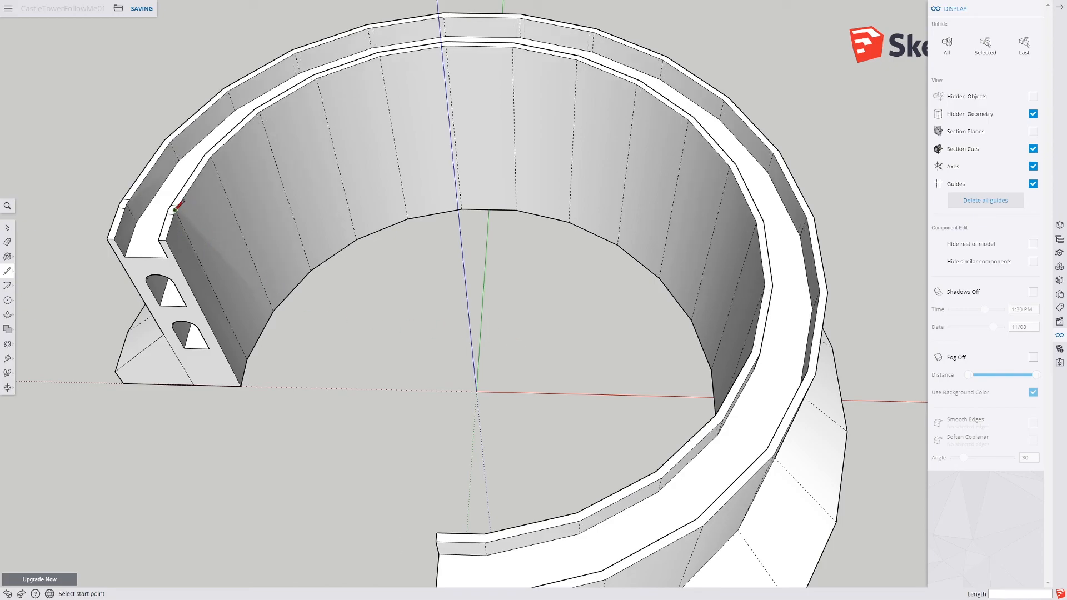
Step: Select the notch faces at the wall ends and rotate-copy them around the tower's centre as an array of 17 copies
click(7, 227)
drag(174, 220, 187, 223)
middle_drag(138, 215, 83, 278)
click(8, 342)
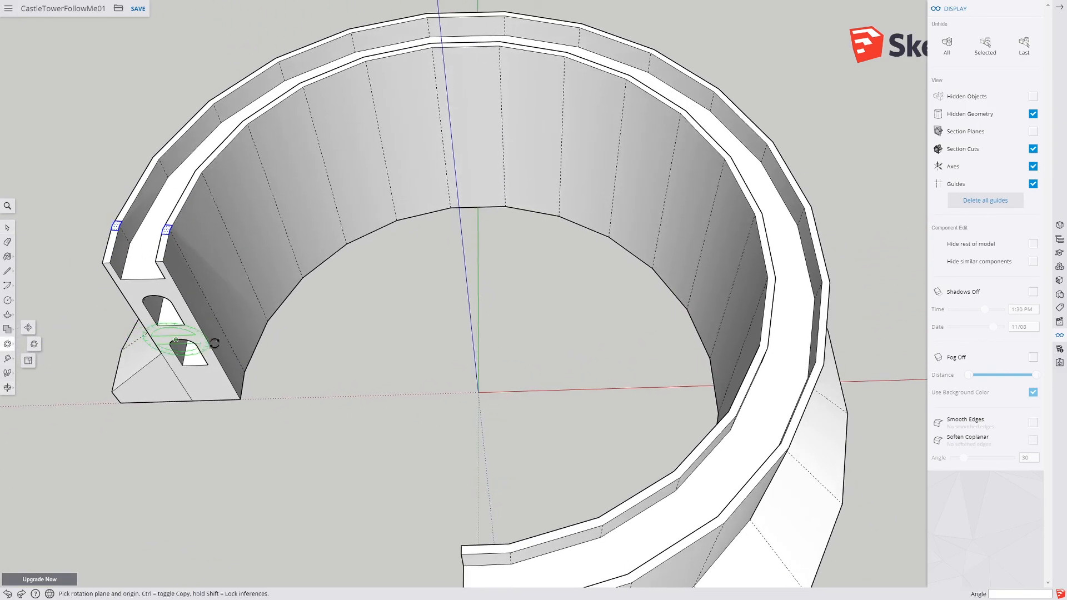
click(477, 392)
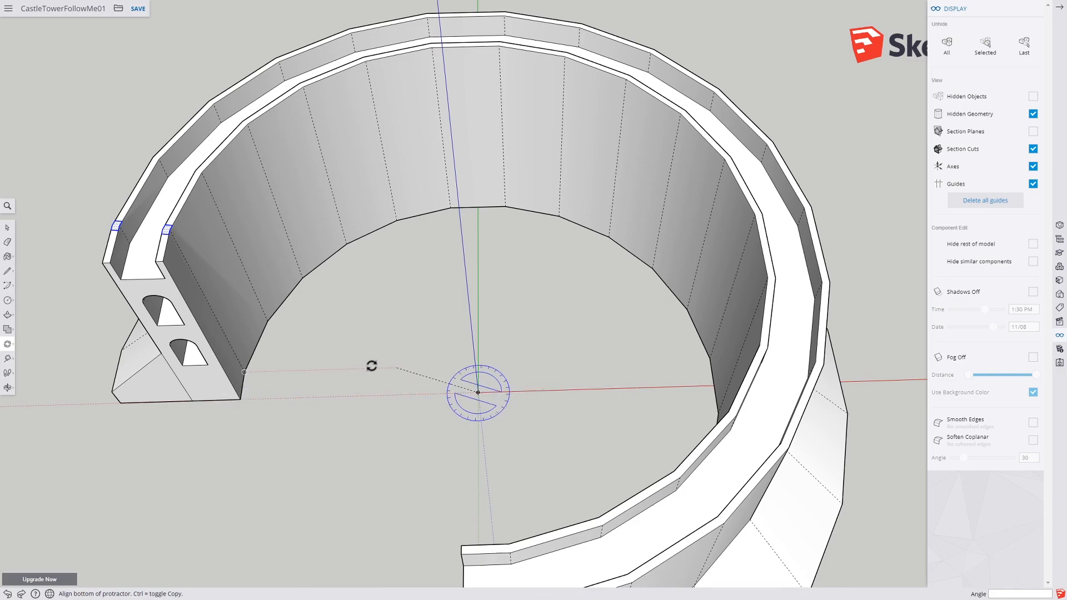
click(245, 372)
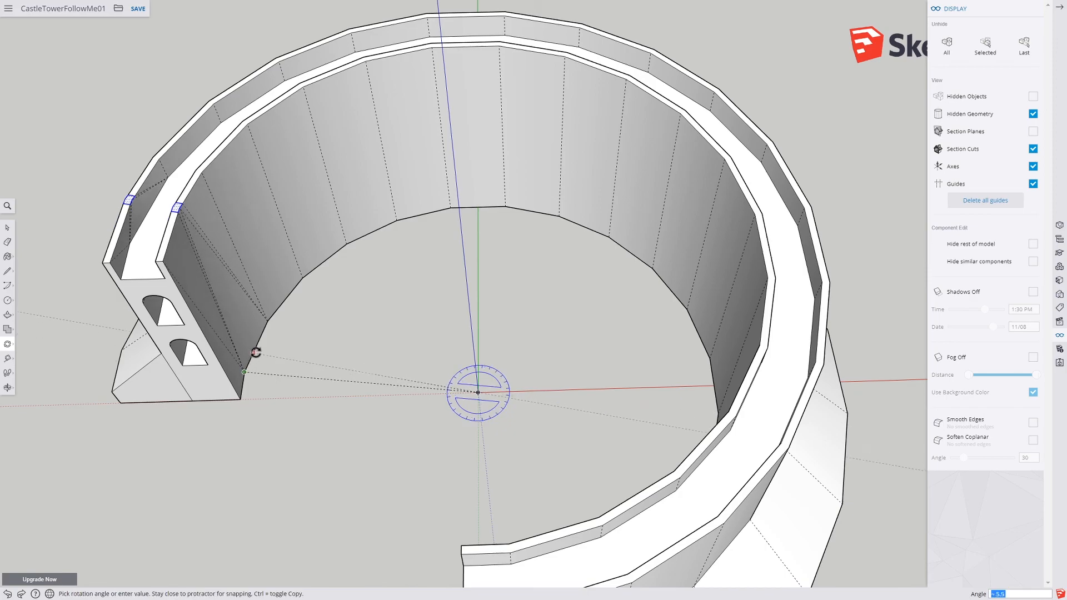
click(267, 317)
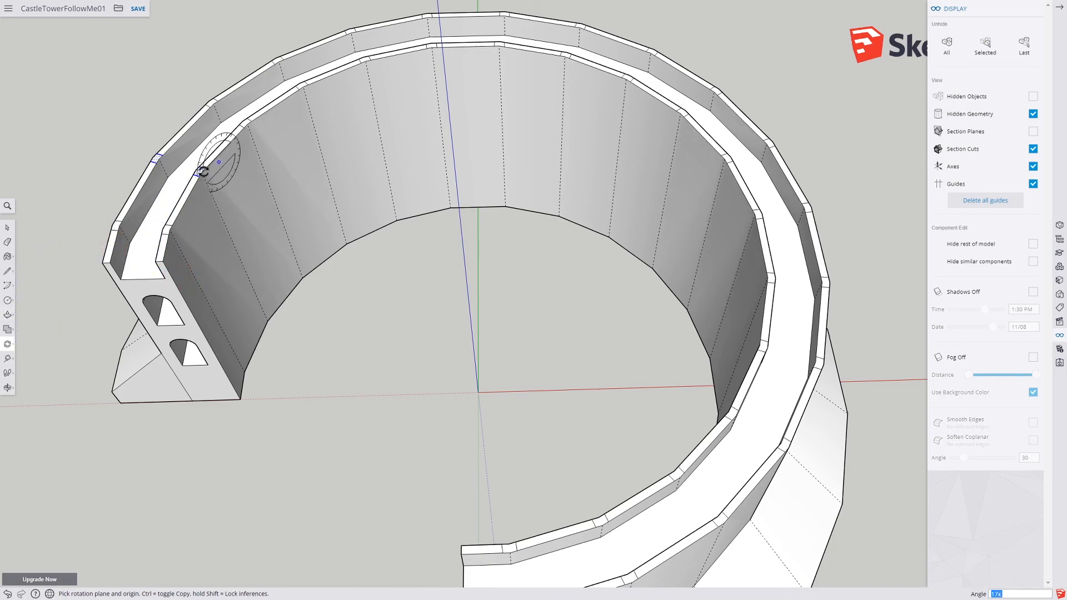
key(space)
scroll(110, 216, up, 3)
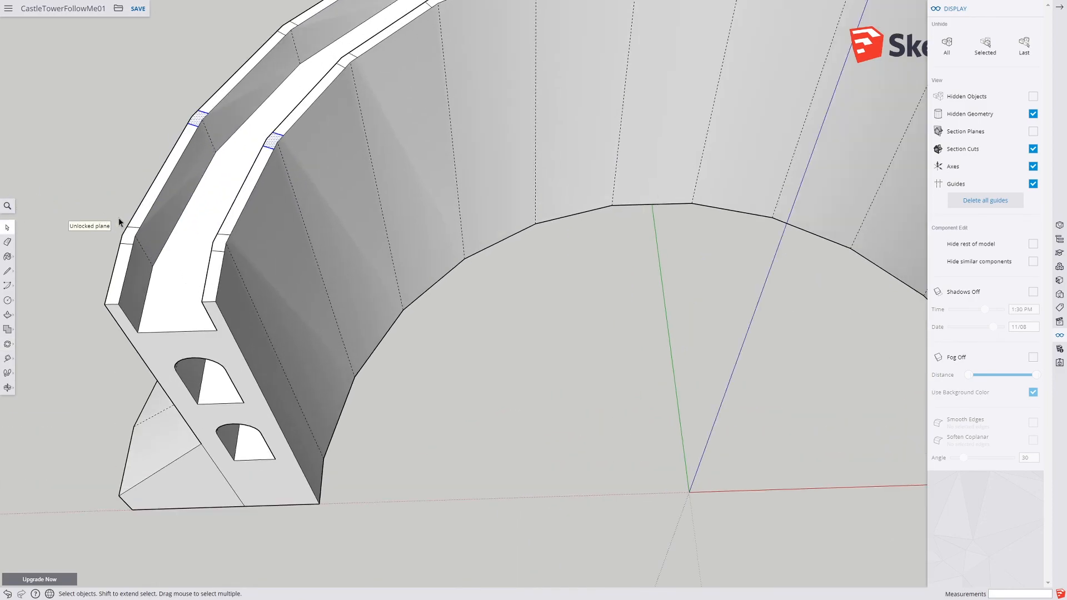
Step: Push the notch faces near the tower's end down with Push/Pull to cut the first crenellations
click(7, 315)
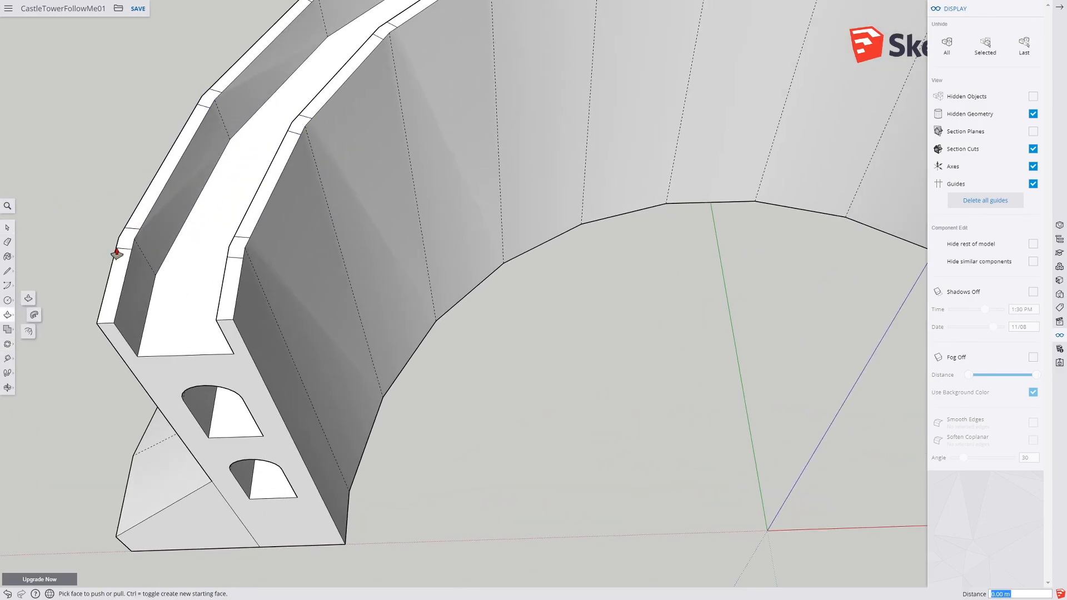
drag(240, 256, 239, 254)
click(235, 248)
click(210, 276)
click(210, 100)
click(228, 169)
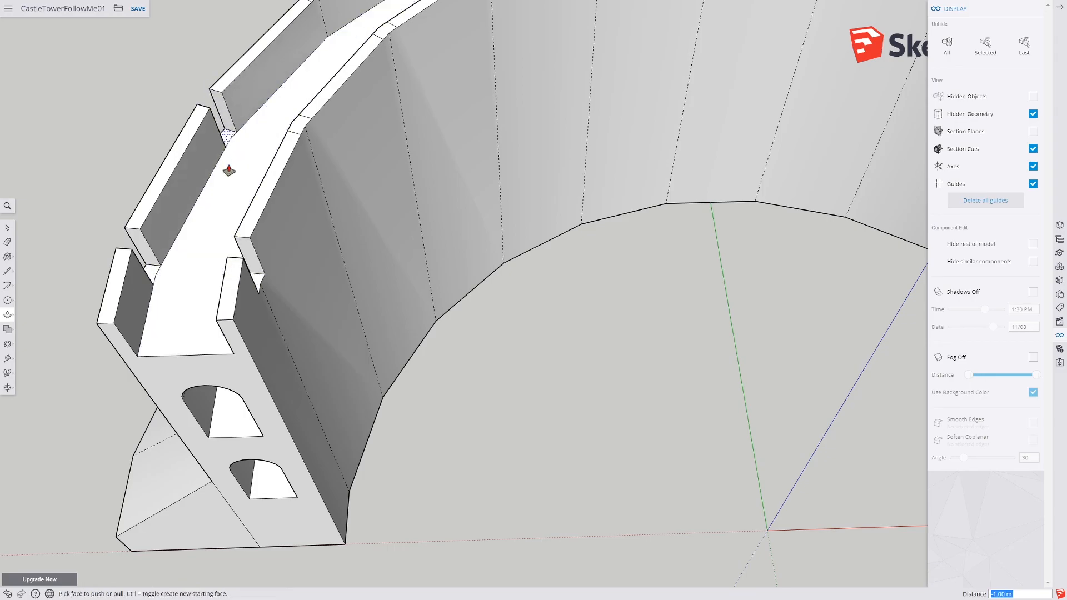
click(295, 128)
click(269, 142)
shift+middle_drag(311, 132, 253, 395)
click(256, 240)
click(269, 294)
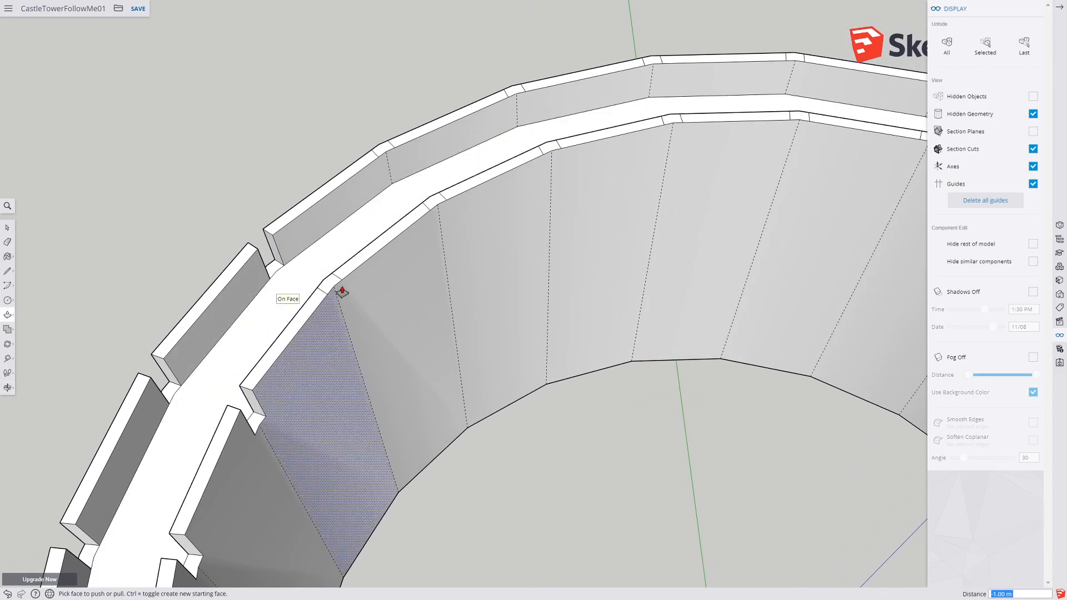
click(327, 290)
click(275, 300)
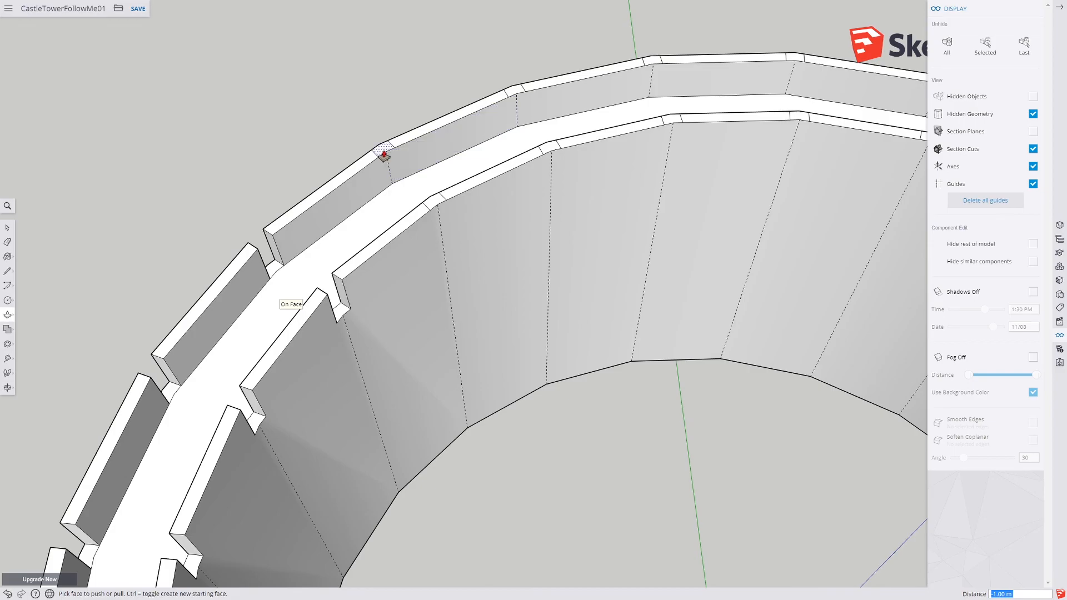
double_click(382, 159)
double_click(434, 206)
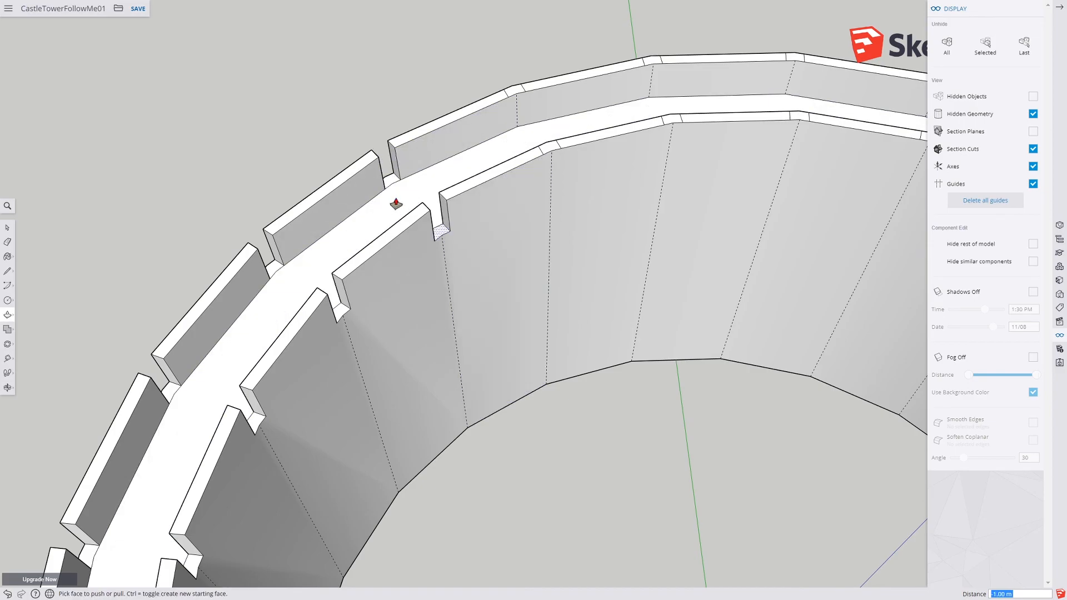
click(514, 94)
click(539, 149)
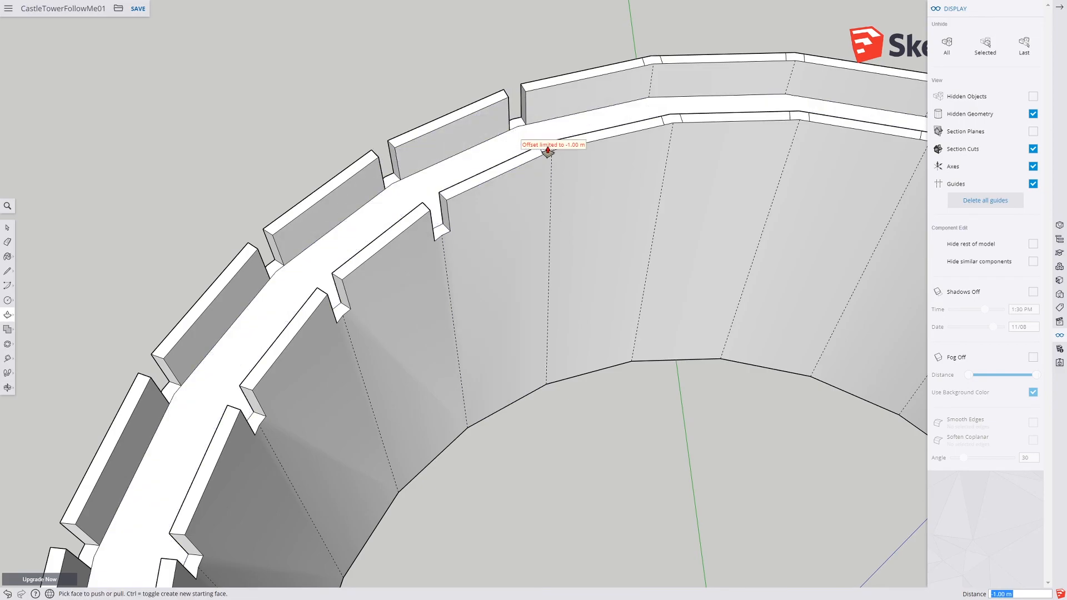
Step: Cut the remaining notches around both wall tops with repeated Push/Pull, undoing one stray push
shift+middle_drag(536, 158, 491, 263)
double_click(501, 256)
double_click(609, 161)
double_click(752, 157)
middle_drag(609, 212, 510, 357)
double_click(506, 323)
double_click(453, 266)
double_click(302, 308)
double_click(315, 380)
middle_drag(300, 368, 489, 339)
double_click(473, 350)
click(470, 278)
middle_drag(305, 321, 415, 261)
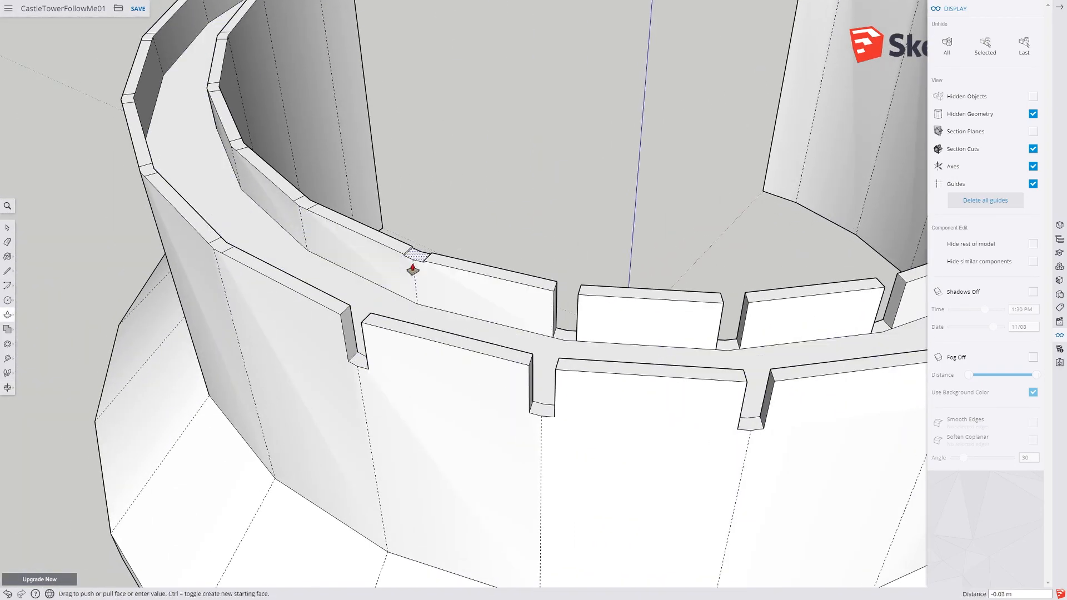
middle_drag(239, 254, 404, 338)
double_click(403, 338)
double_click(419, 245)
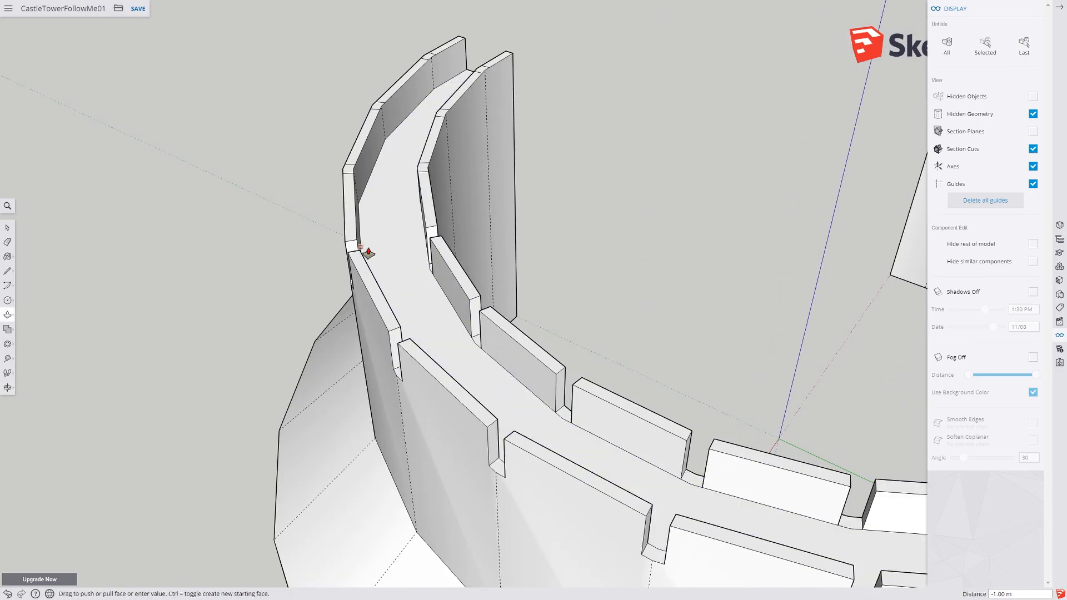
double_click(356, 249)
middle_drag(356, 249, 348, 337)
click(348, 337)
click(347, 349)
key(ctrl+z)
double_click(308, 441)
double_click(346, 344)
double_click(413, 358)
double_click(407, 269)
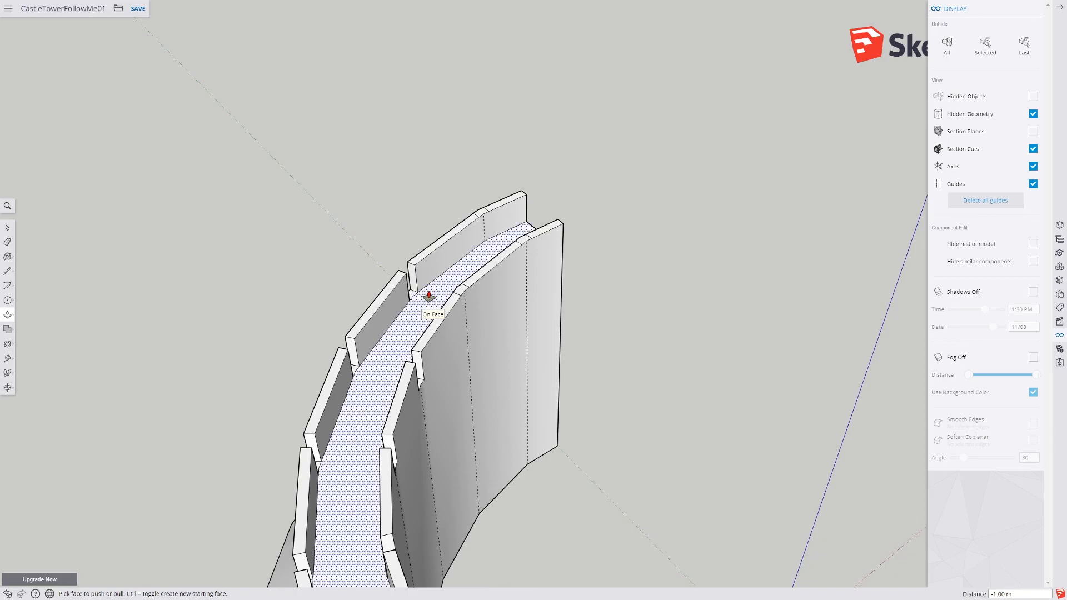
double_click(482, 213)
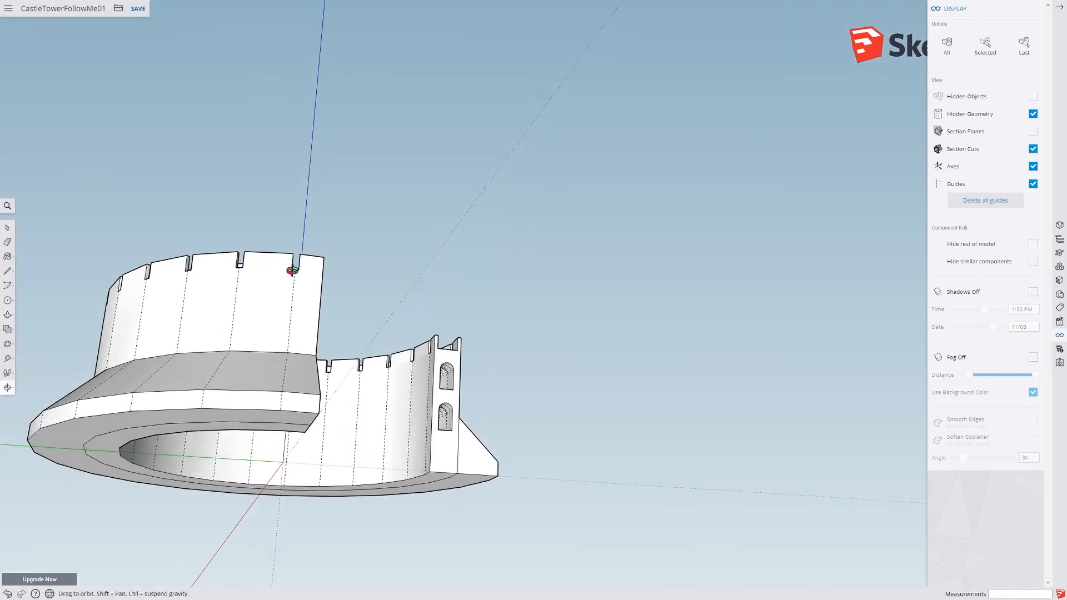